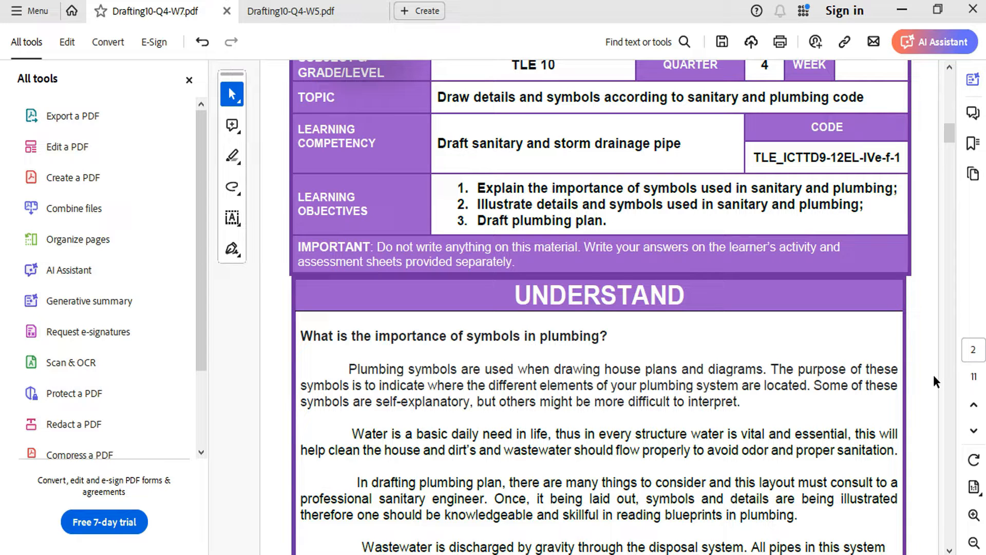
# - Read through the Drafting10-Q4-W7.pdf lesson, from the learning objectives and plumbing symbols text down to the sample plumbing plan
pyautogui.scroll(2, 619, 280)
pyautogui.scroll(-1, 619, 280)
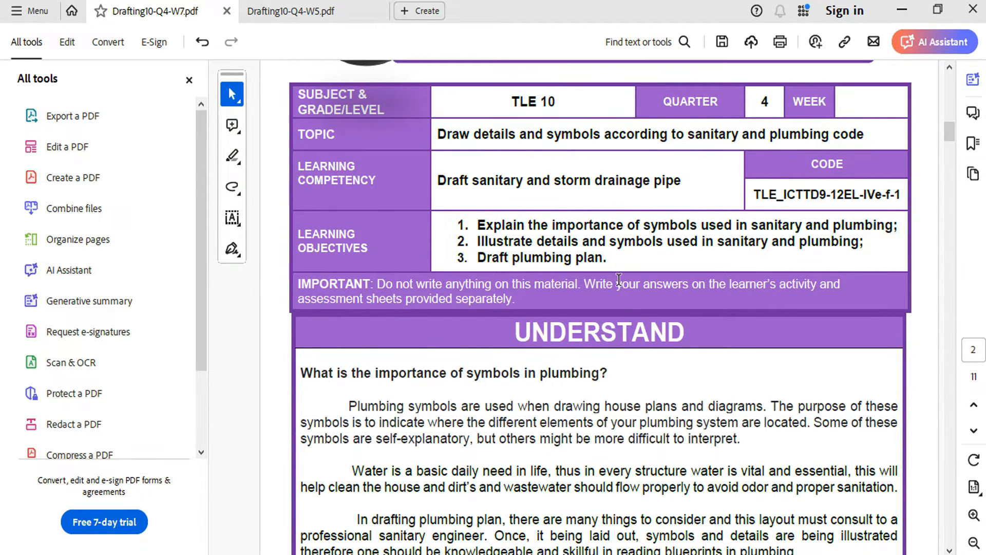
pyautogui.click(189, 80)
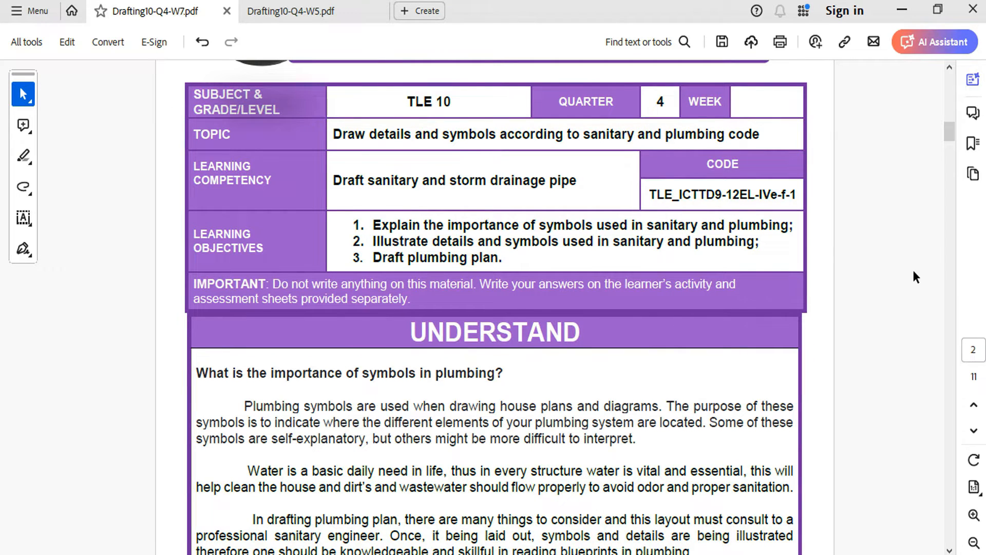
pyautogui.scroll(-4, 912, 268)
pyautogui.scroll(-1, 913, 269)
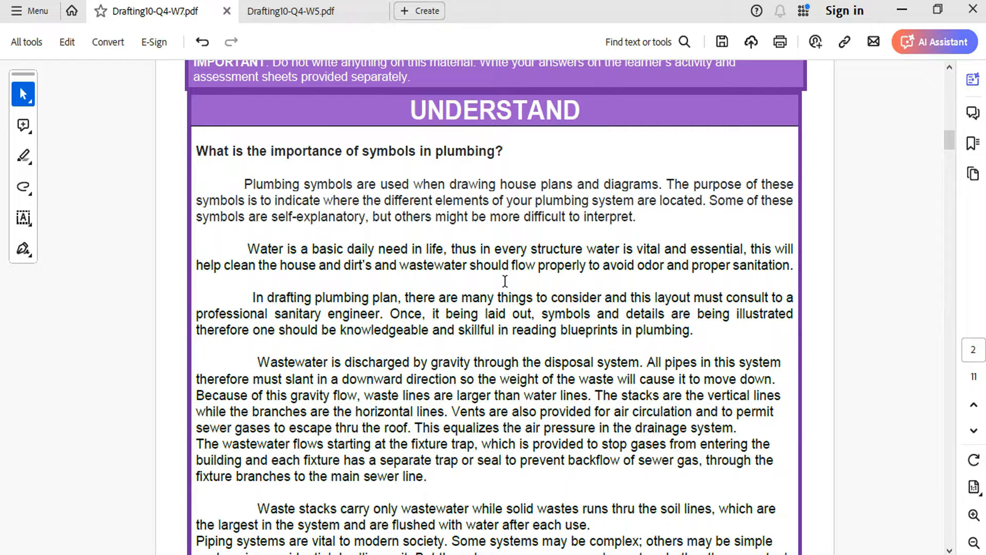
pyautogui.scroll(-3, 401, 342)
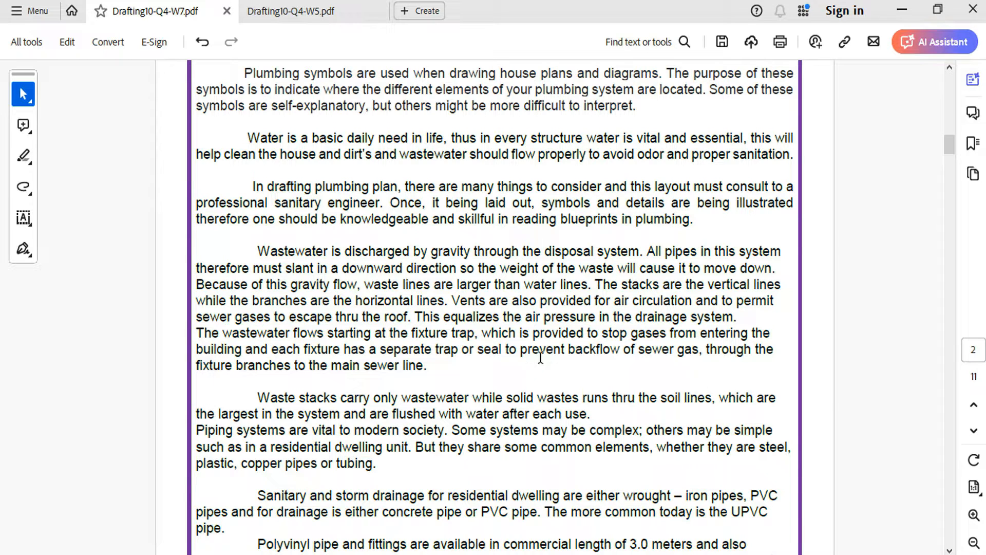
pyautogui.scroll(-3, 540, 357)
pyautogui.scroll(-13, 495, 359)
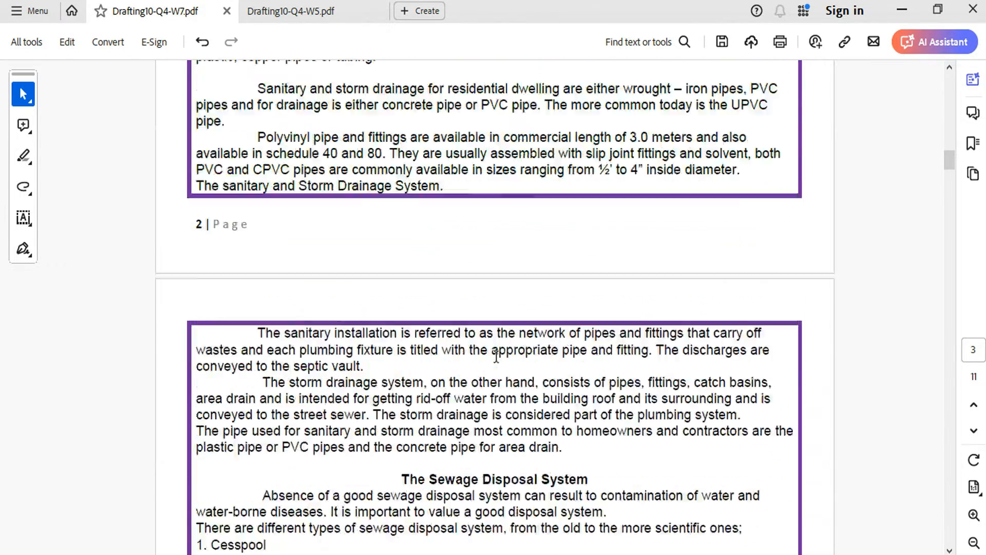
pyautogui.scroll(-7, 496, 356)
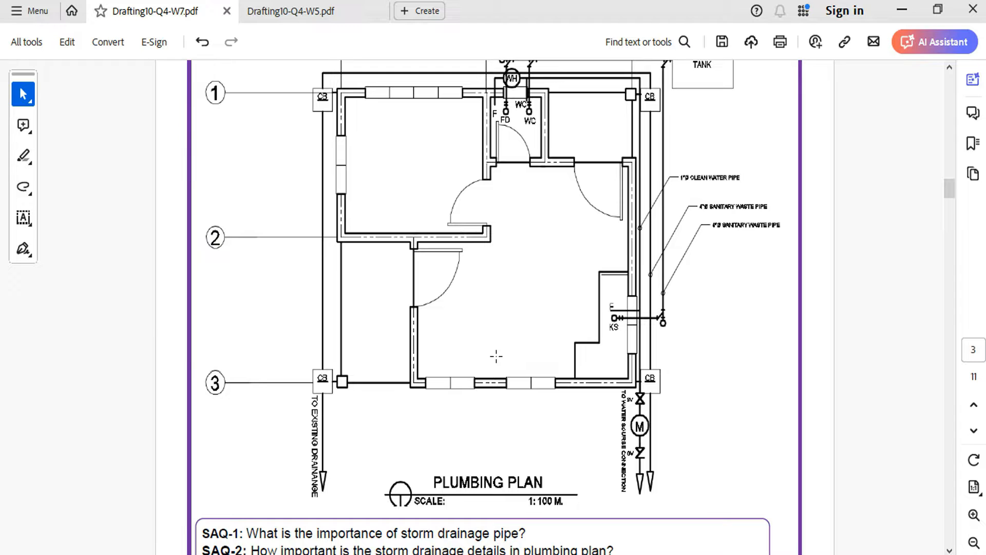
pyautogui.scroll(1, 497, 356)
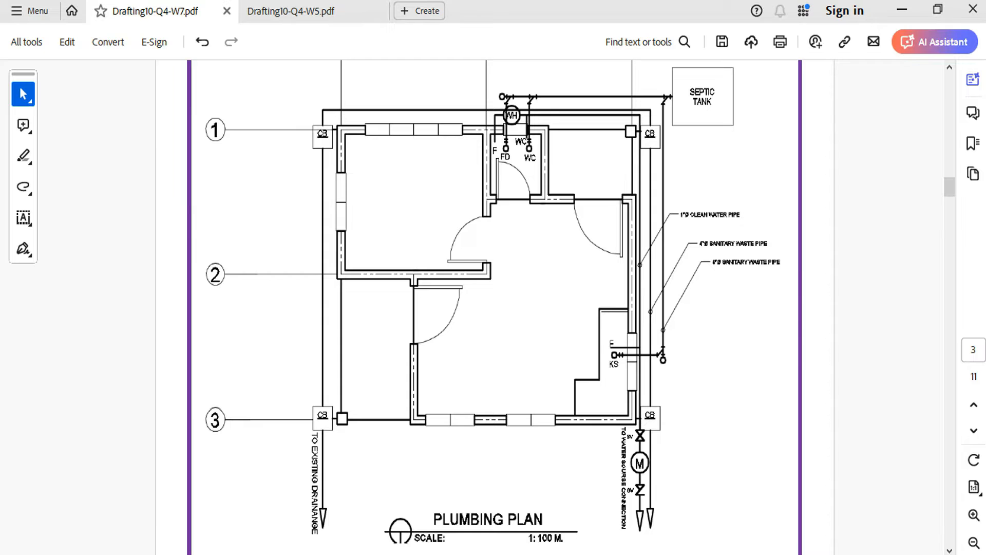
# - Switch to AutoCAD and examine the finished water line and sewer line layouts on the plumbing sheet
pyautogui.hotkey('alt', 'Tab')
pyautogui.scroll(-7, 481, 312)
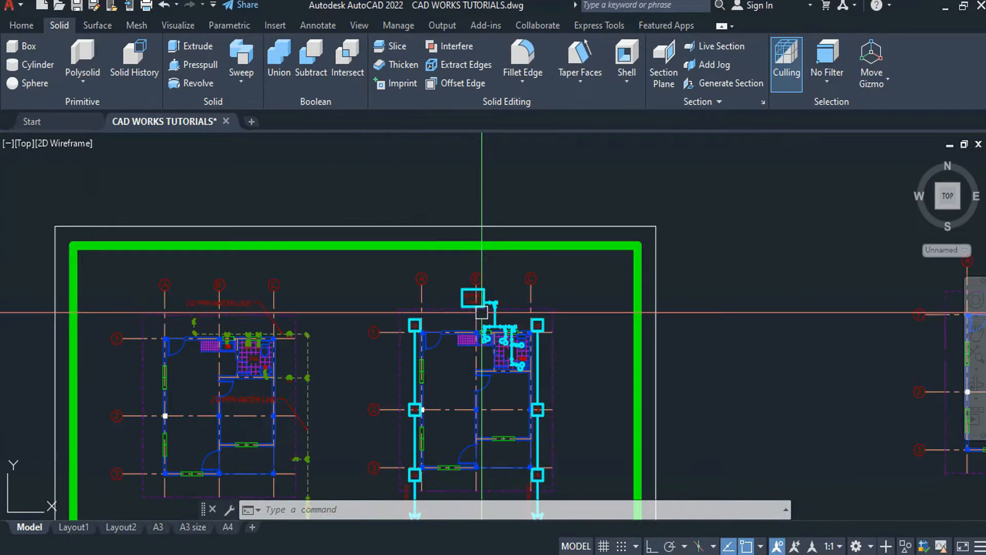
pyautogui.moveTo(484, 358); pyautogui.dragTo(500, 274, button='middle')
pyautogui.scroll(2, 483, 310)
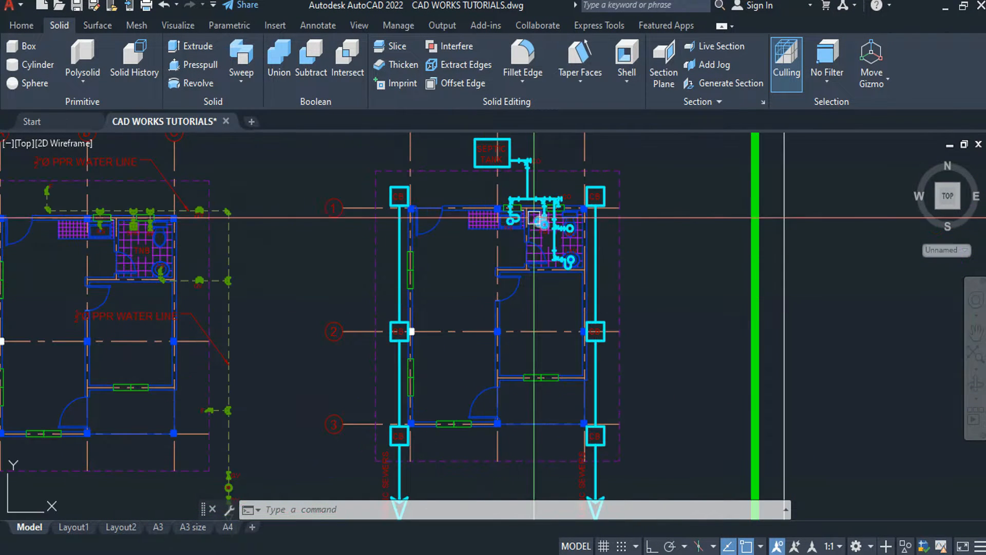
pyautogui.scroll(2, 534, 217)
pyautogui.scroll(-4, 534, 213)
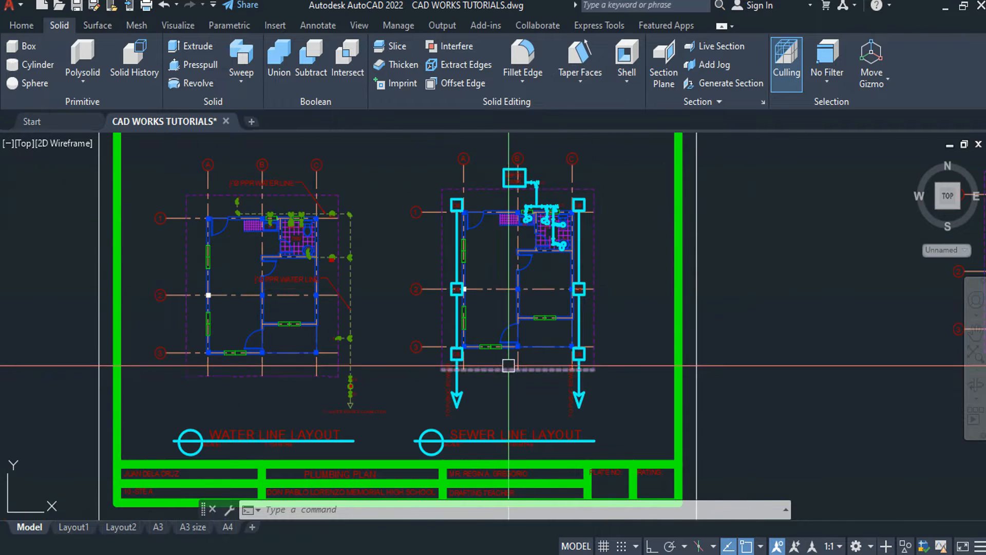
pyautogui.scroll(-2, 508, 365)
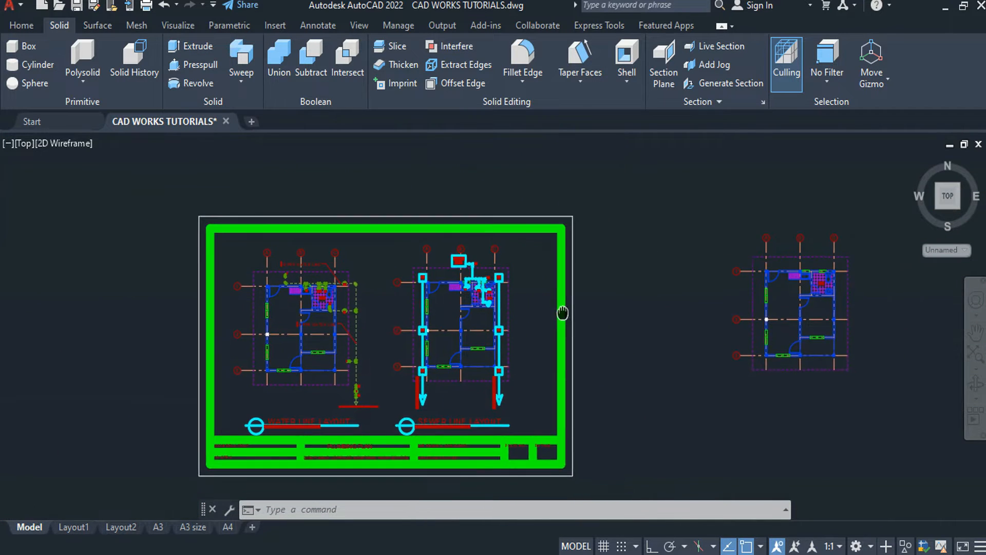
pyautogui.scroll(5, 562, 313)
pyautogui.scroll(-8, 673, 238)
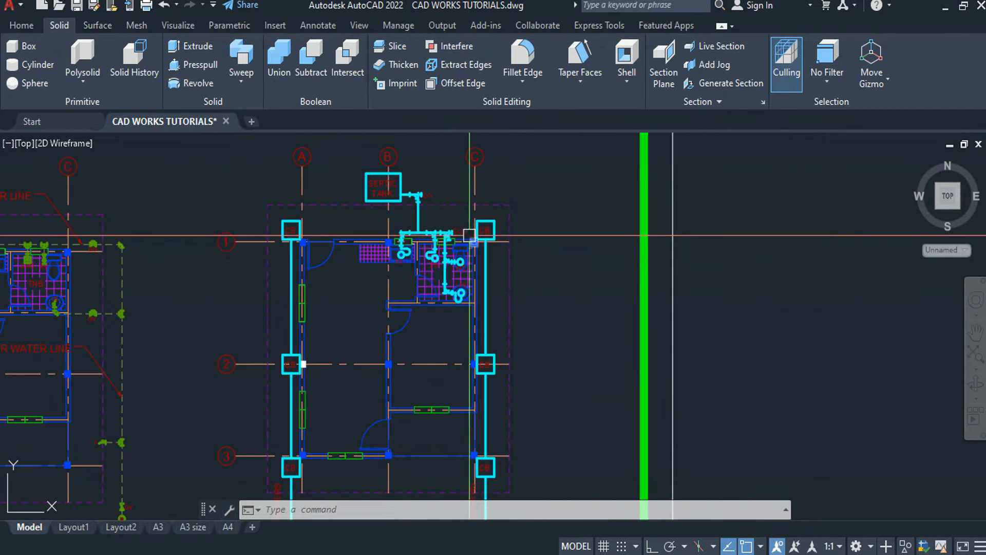
pyautogui.moveTo(669, 334); pyautogui.dragTo(570, 351, button='middle')
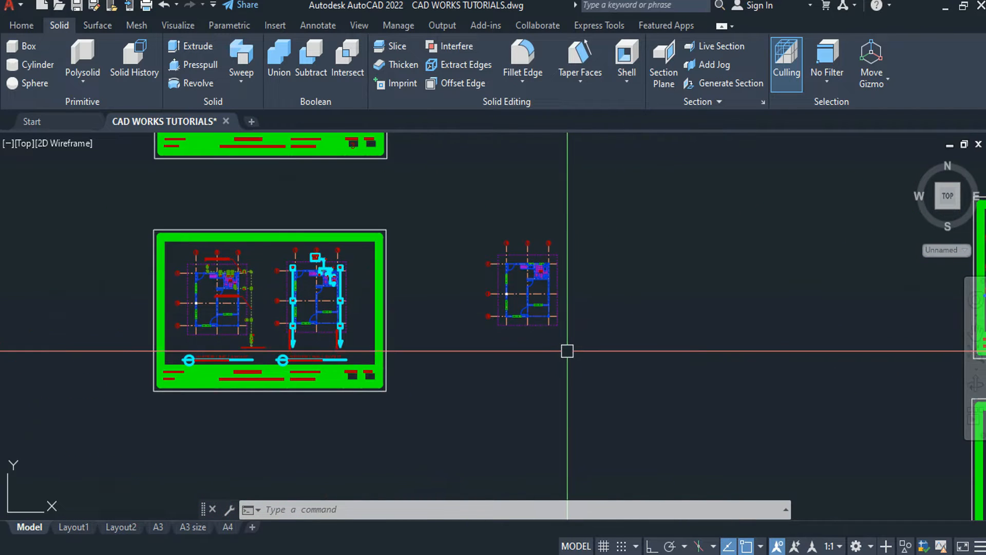
# - Change the workspace to Drafting & Annotation for work on the separate floor plan beside the sheet
pyautogui.scroll(4, 568, 342)
pyautogui.moveTo(425, 229)
pyautogui.mouseDown(button='middle')
pyautogui.moveTo(414, 275)
pyautogui.moveTo(400, 279)
pyautogui.mouseUp(button='middle')
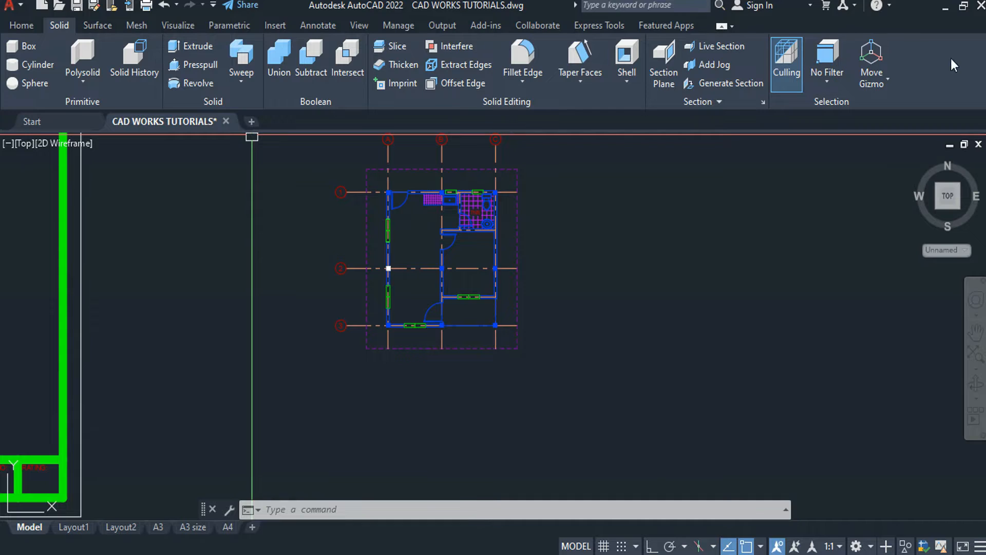
pyautogui.click(872, 546)
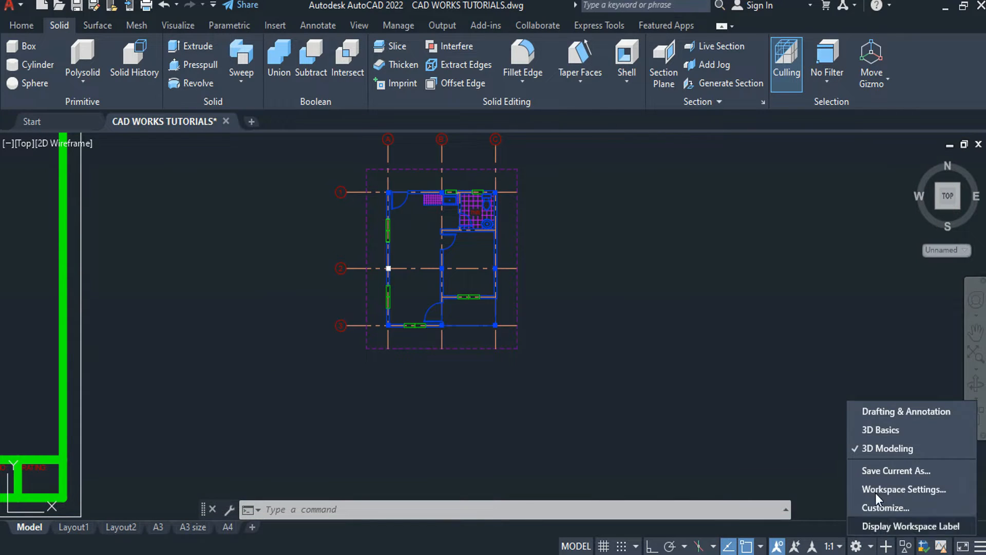
pyautogui.click(890, 414)
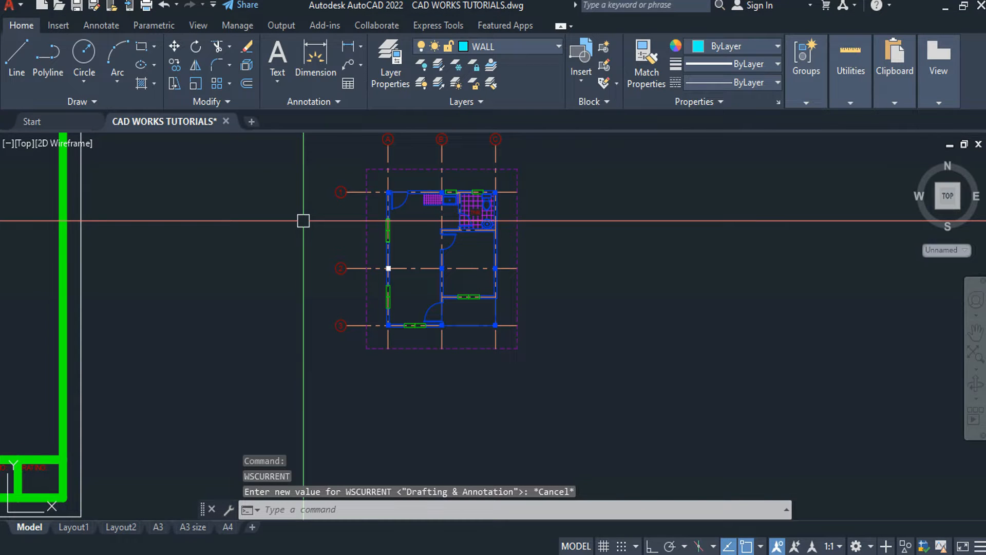
# - Create a new layer named SEWER PIPE in the drawing
pyautogui.scroll(4, 433, 220)
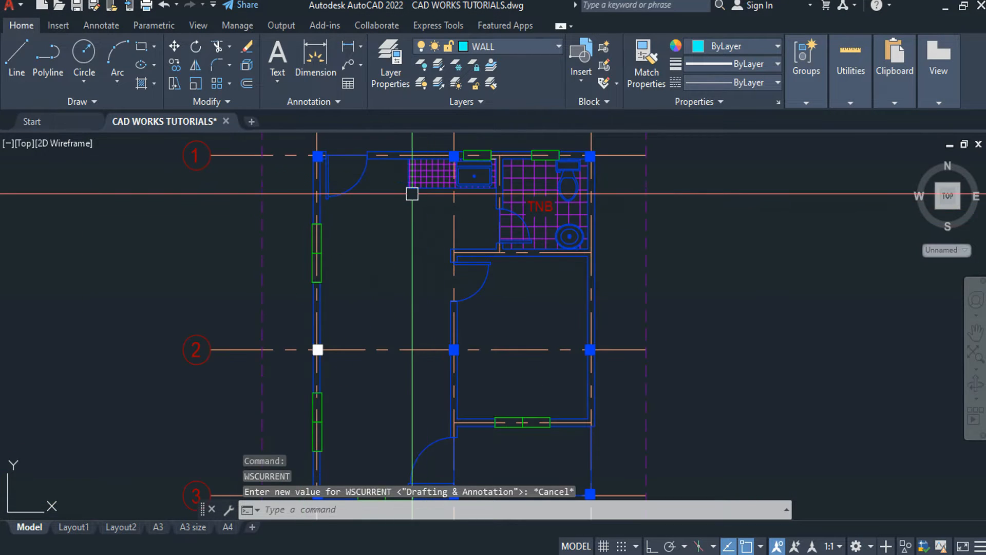
pyautogui.scroll(-4, 414, 229)
pyautogui.scroll(4, 416, 267)
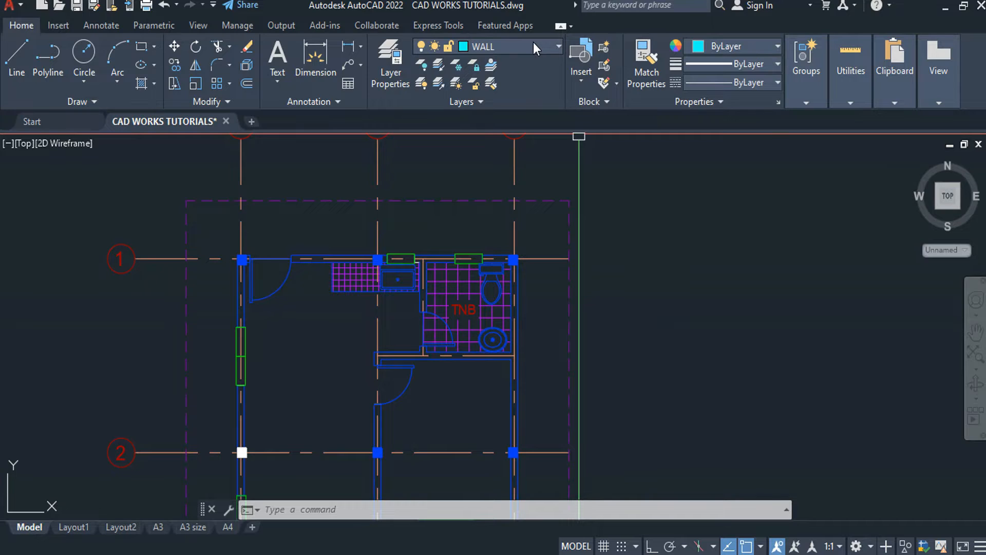
pyautogui.press('Escape')
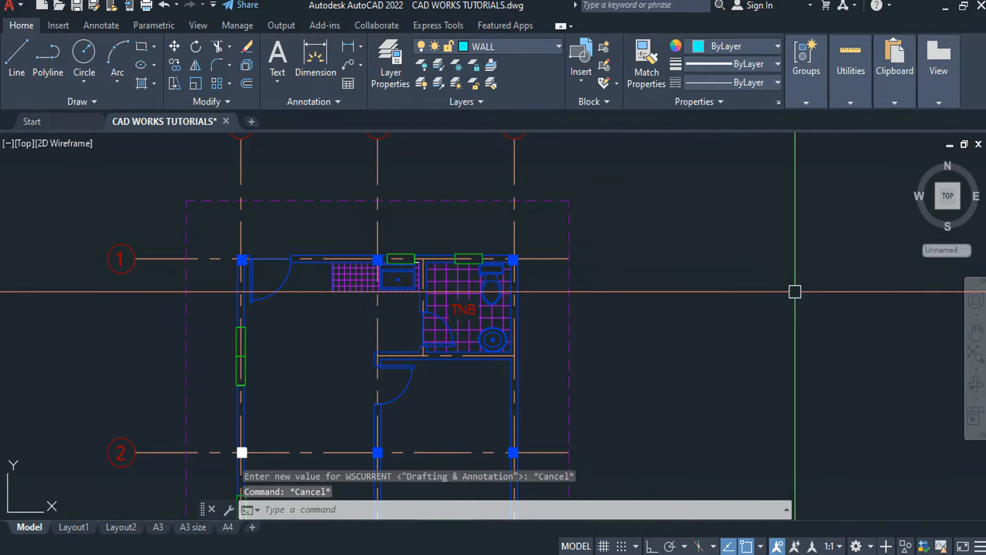
pyautogui.write('la')
pyautogui.press('Return')
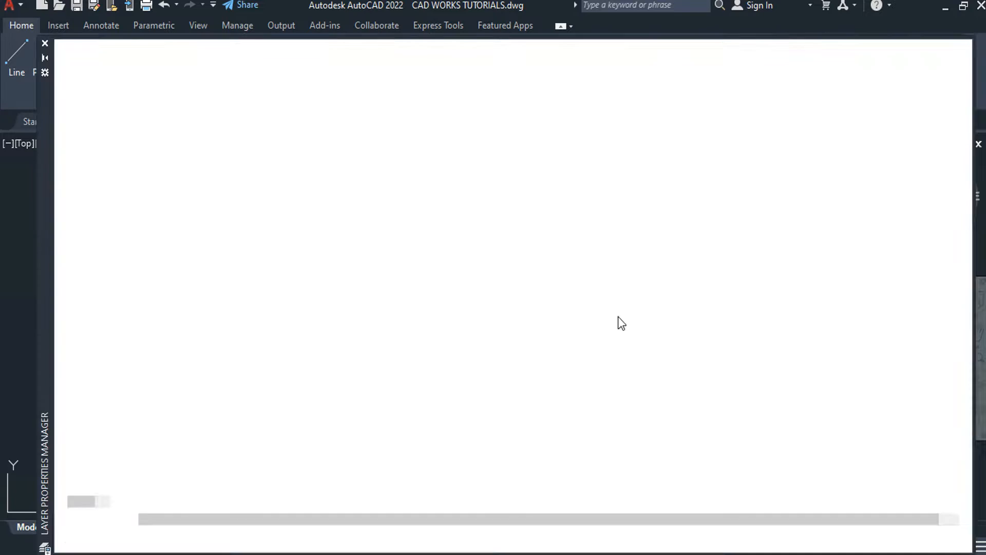
pyautogui.scroll(-3, 327, 273)
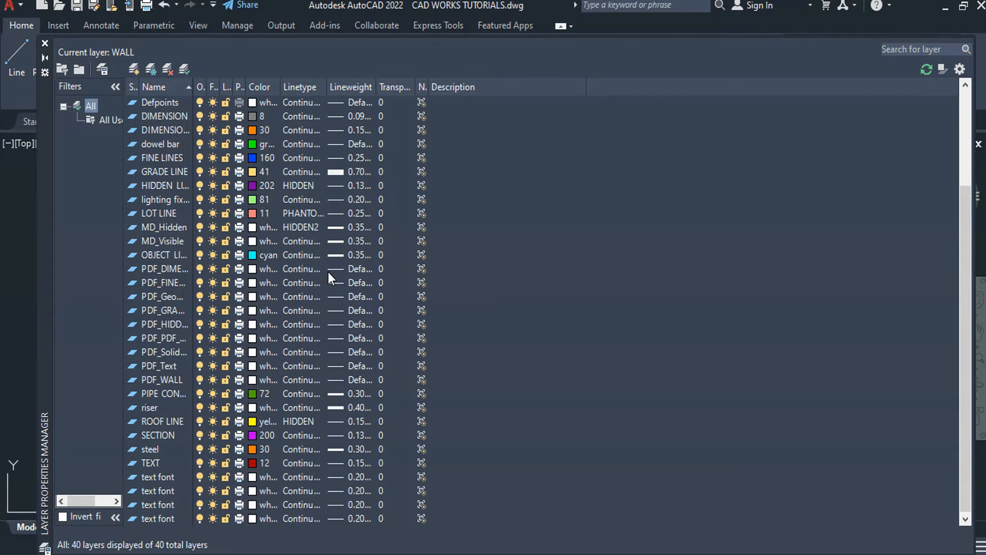
pyautogui.scroll(3, 321, 334)
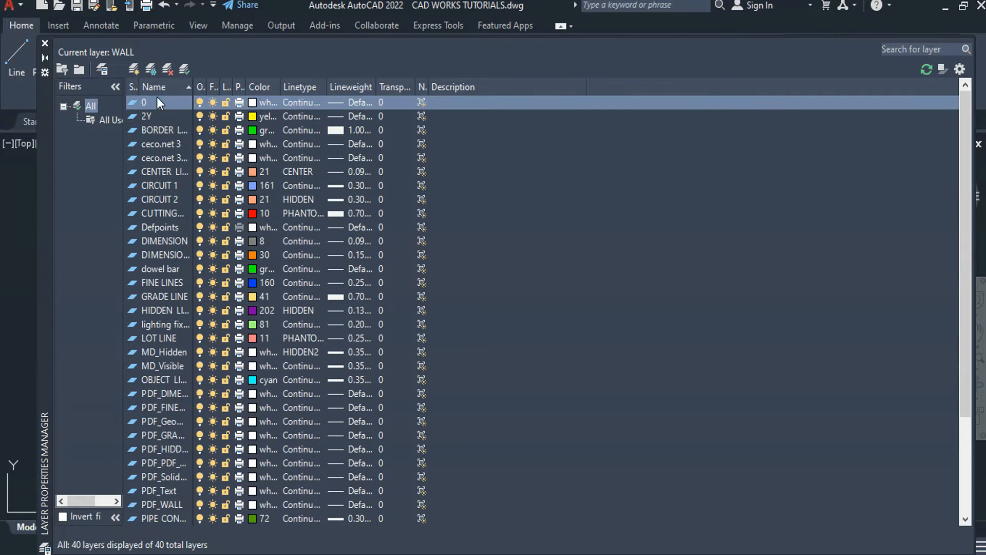
pyautogui.click(136, 63)
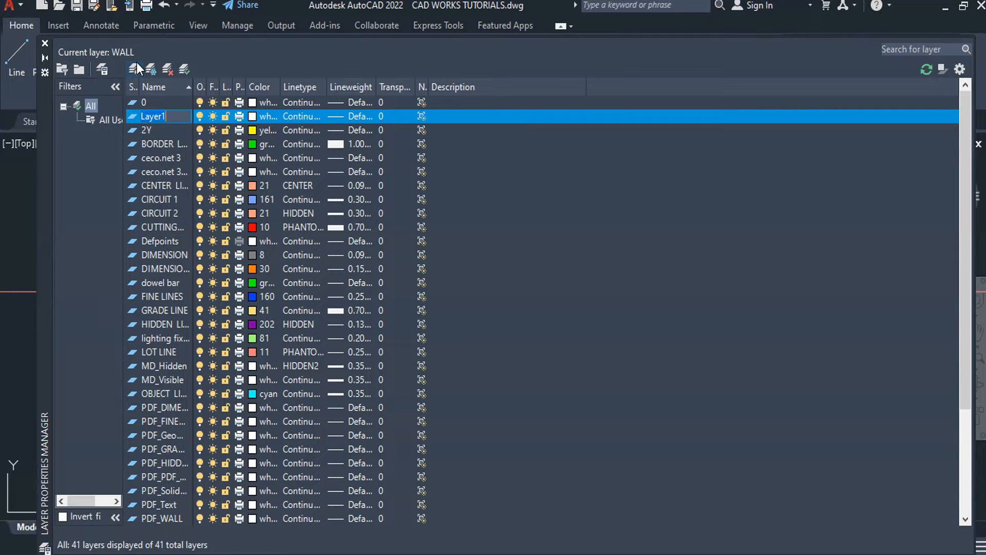
pyautogui.write('SWER')
pyautogui.click(548, 270)
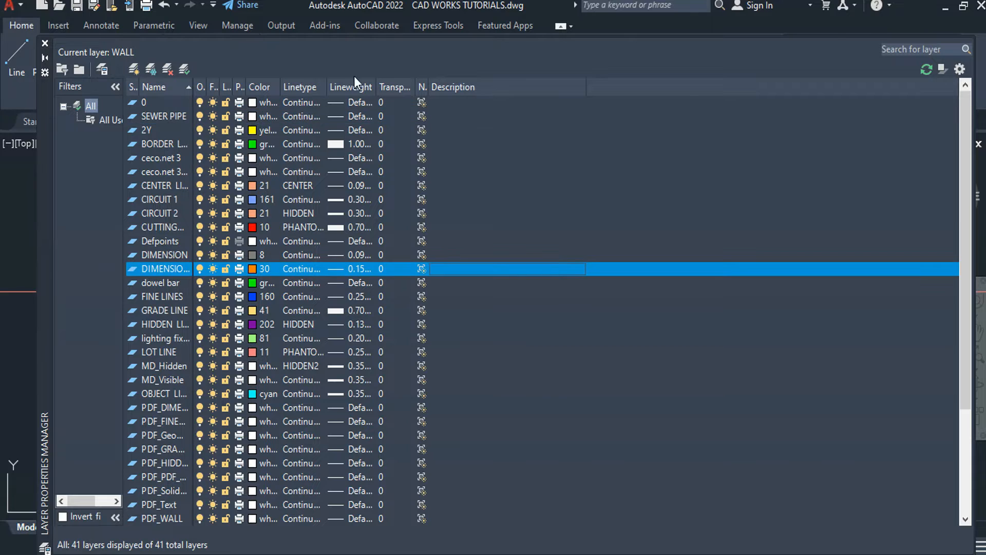
# - Set the SEWER PIPE layer's lineweight to 0.50 mm and its colour to index 23, keeping the Continuous linetype
pyautogui.click(356, 117)
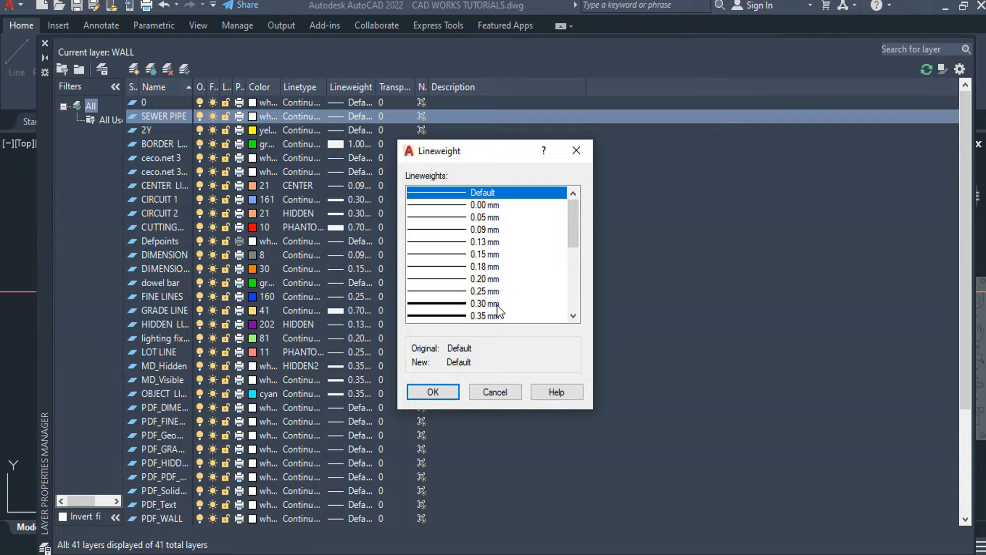
pyautogui.scroll(-1, 493, 308)
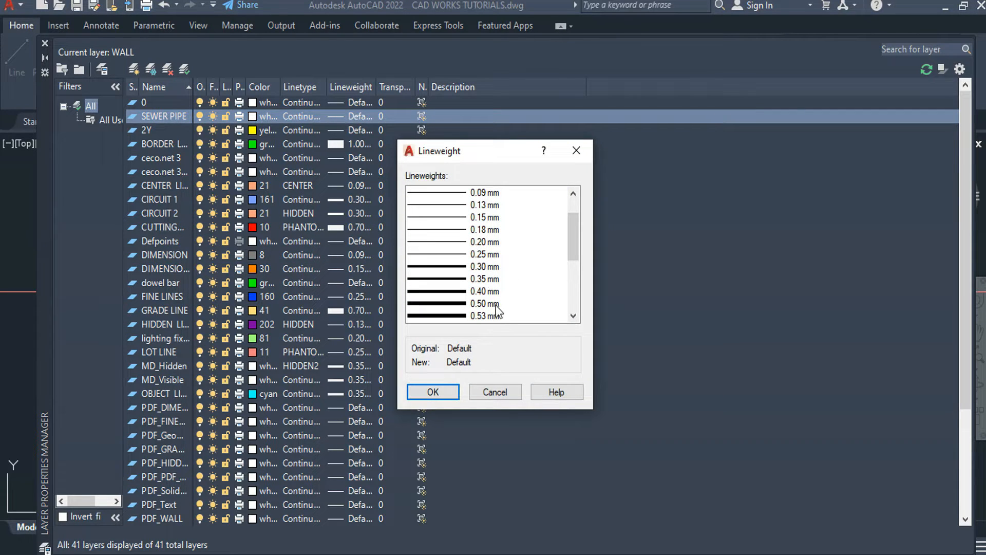
pyautogui.click(452, 391)
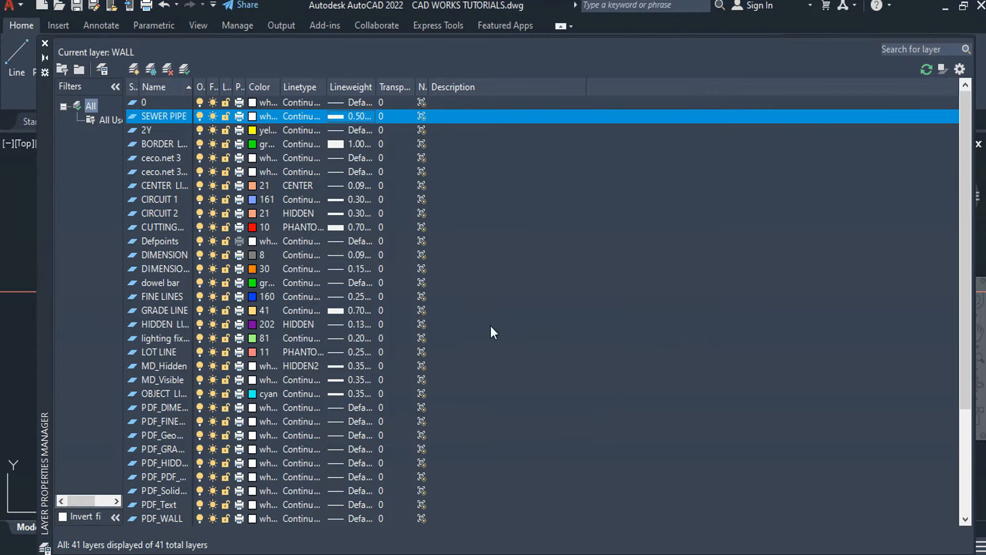
pyautogui.click(251, 116)
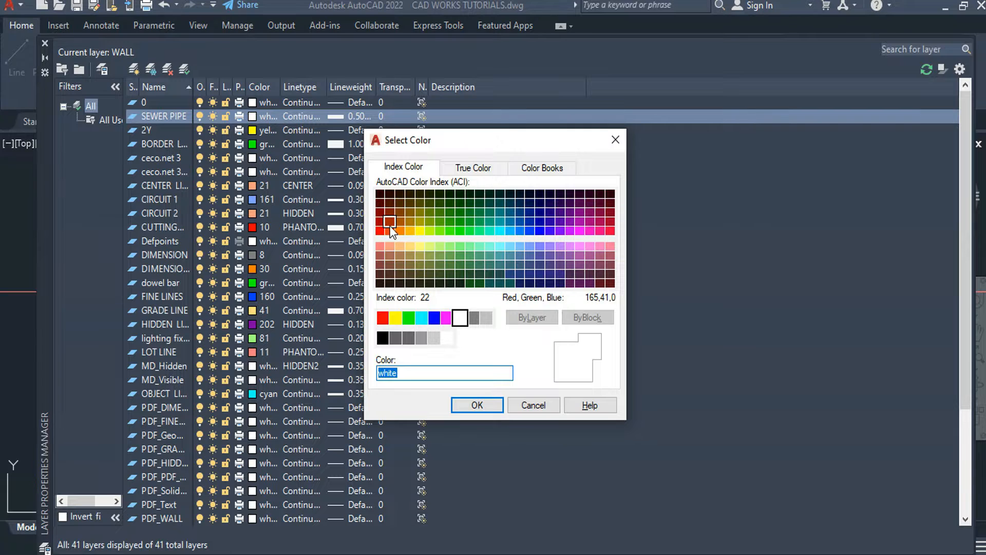
pyautogui.click(390, 256)
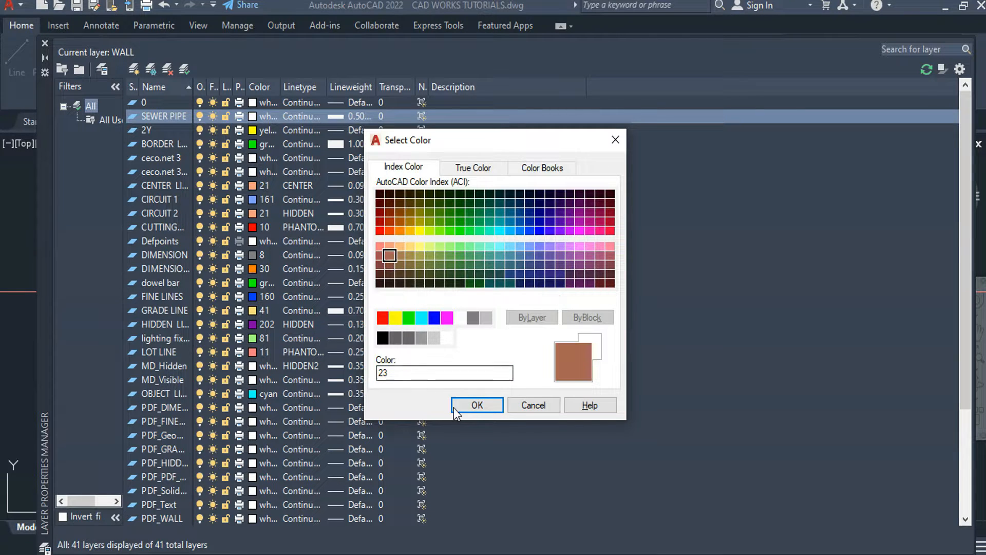
pyautogui.click(472, 405)
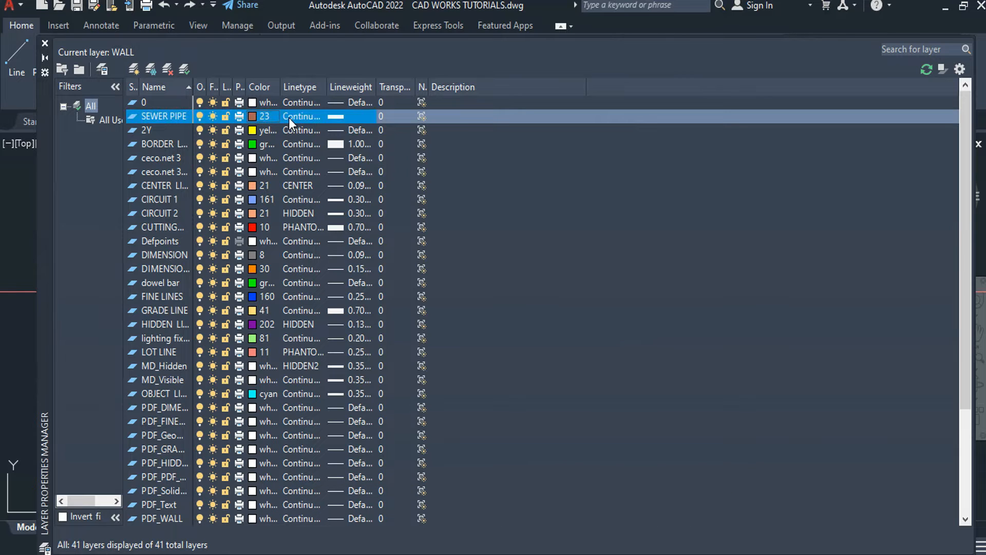
pyautogui.click(289, 118)
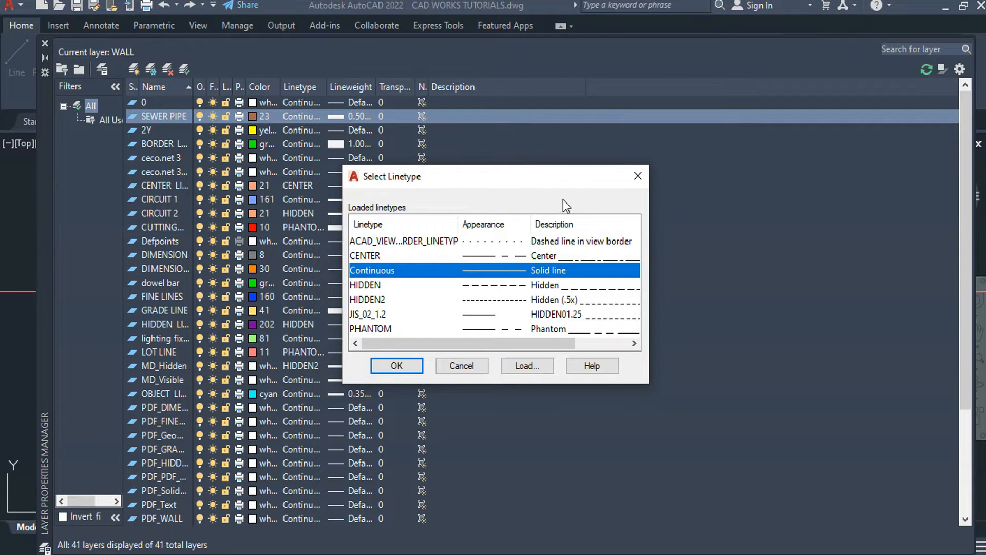
pyautogui.click(637, 177)
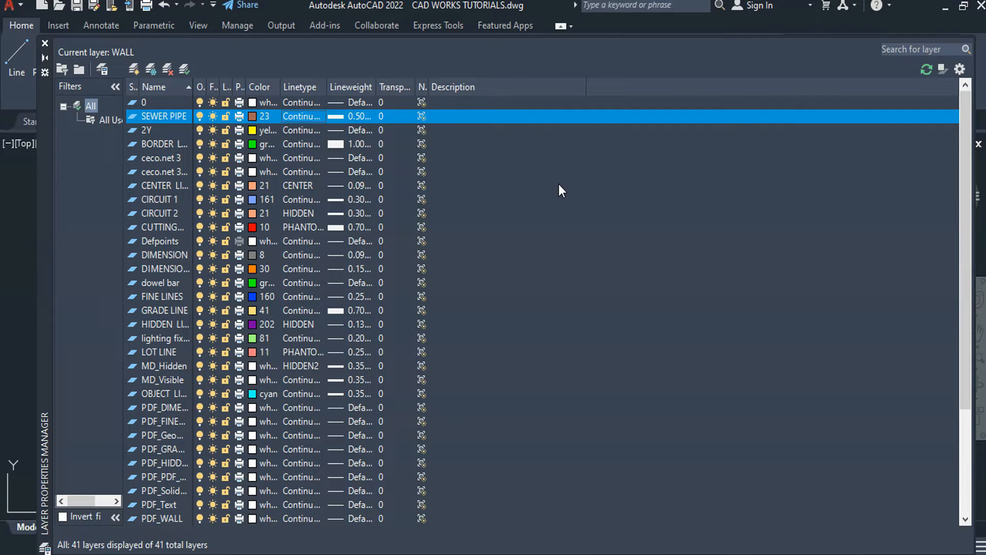
pyautogui.click(45, 45)
# - Draw a 0.6 by 0.6 square in the empty space beside the floor plan with the Rectangle command
pyautogui.scroll(-3, 282, 303)
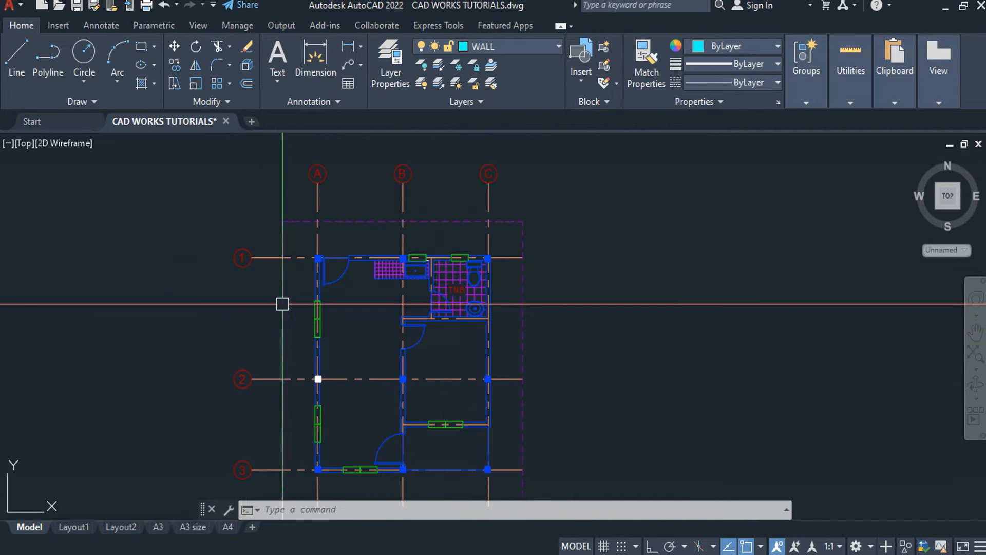
pyautogui.moveTo(434, 302)
pyautogui.mouseDown(button='middle')
pyautogui.moveTo(447, 277)
pyautogui.moveTo(436, 306)
pyautogui.mouseUp(button='middle')
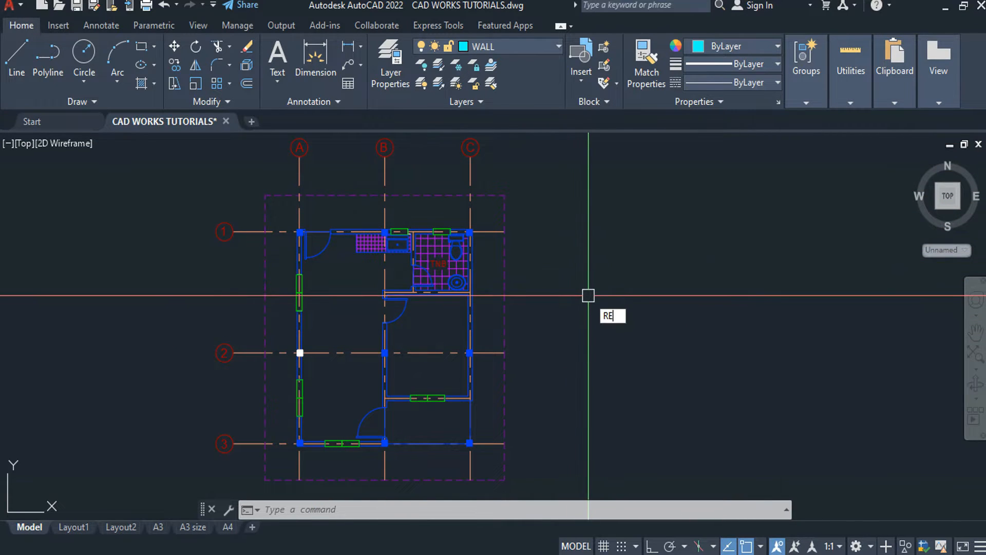
pyautogui.write('rec')
pyautogui.press('Return')
pyautogui.click(578, 257)
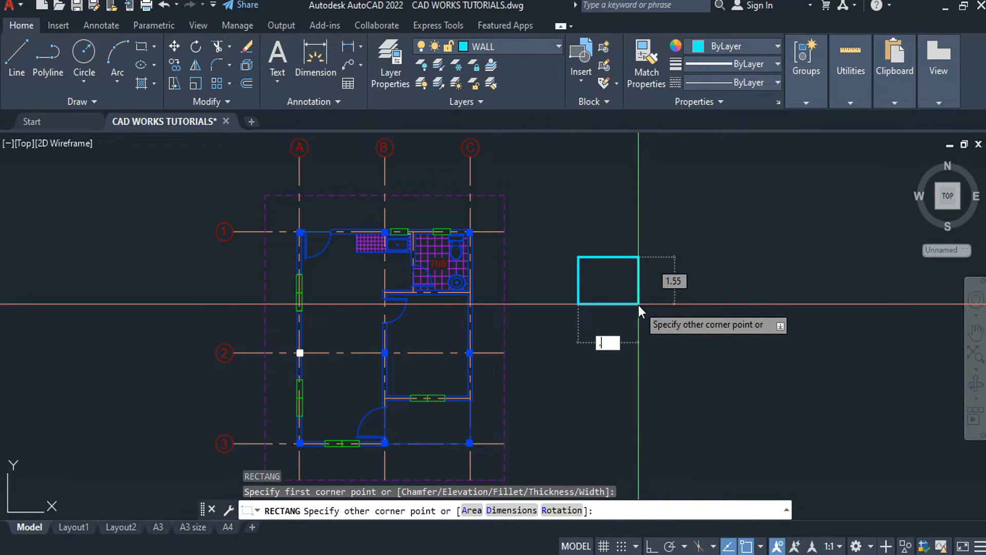
pyautogui.write('0.6')
pyautogui.press('Tab')
pyautogui.write('.6')
pyautogui.press('Return')
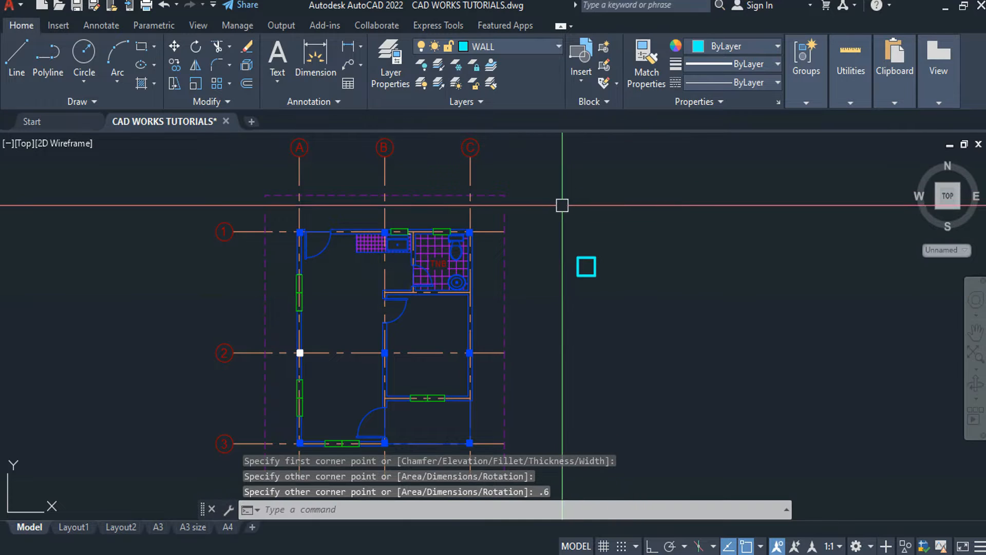
pyautogui.scroll(2, 626, 286)
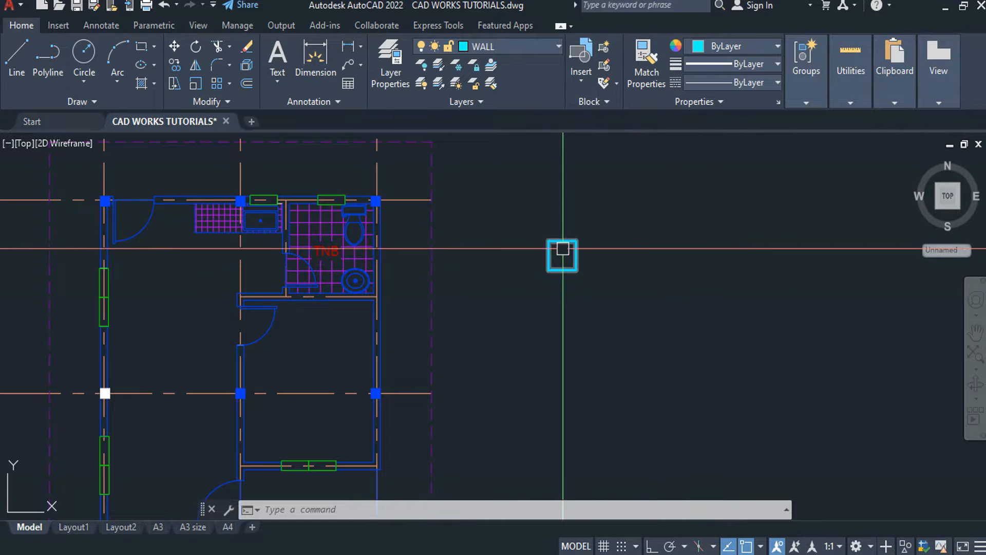
pyautogui.scroll(3, 562, 257)
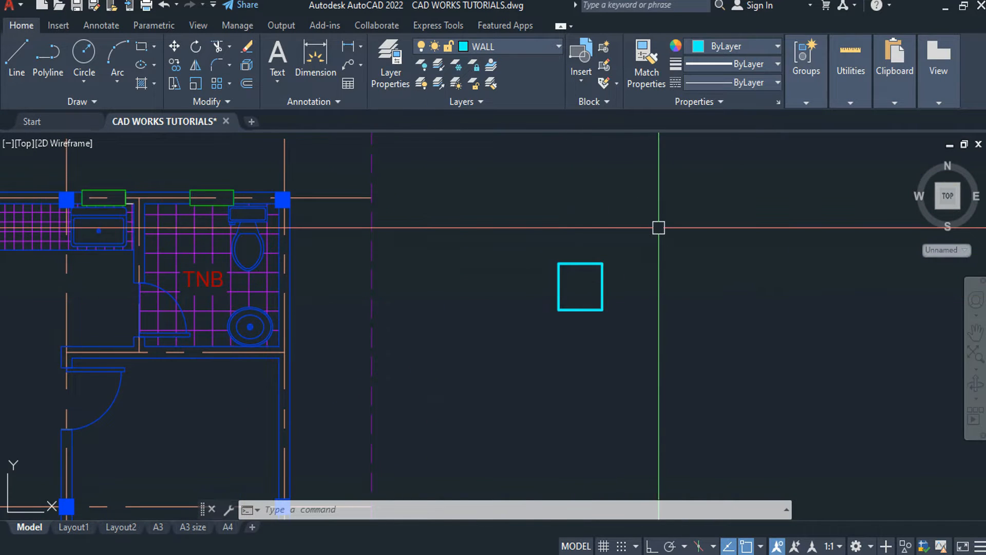
pyautogui.click(539, 45)
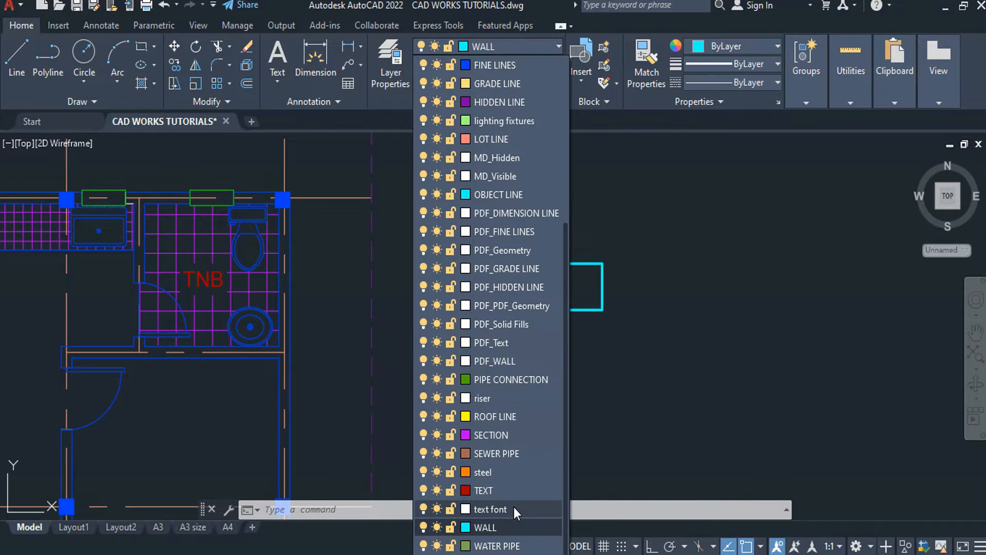
pyautogui.scroll(2, 593, 299)
pyautogui.scroll(2, 593, 300)
pyautogui.click(660, 264)
pyautogui.press('Escape')
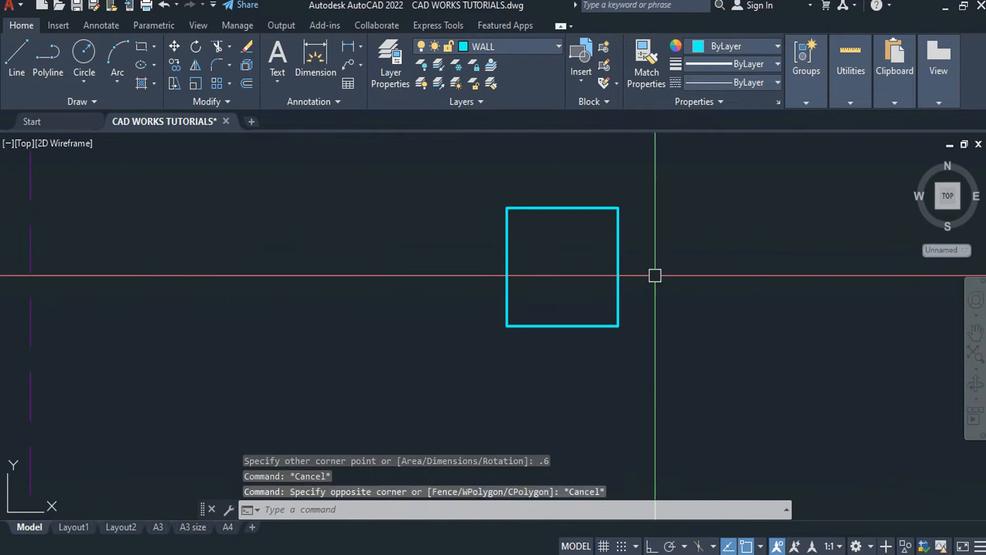
pyautogui.press('Escape')
# - Add the multiline text "CB" just beside the 0.6 square
pyautogui.write('t')
pyautogui.press('Return')
pyautogui.click(661, 260)
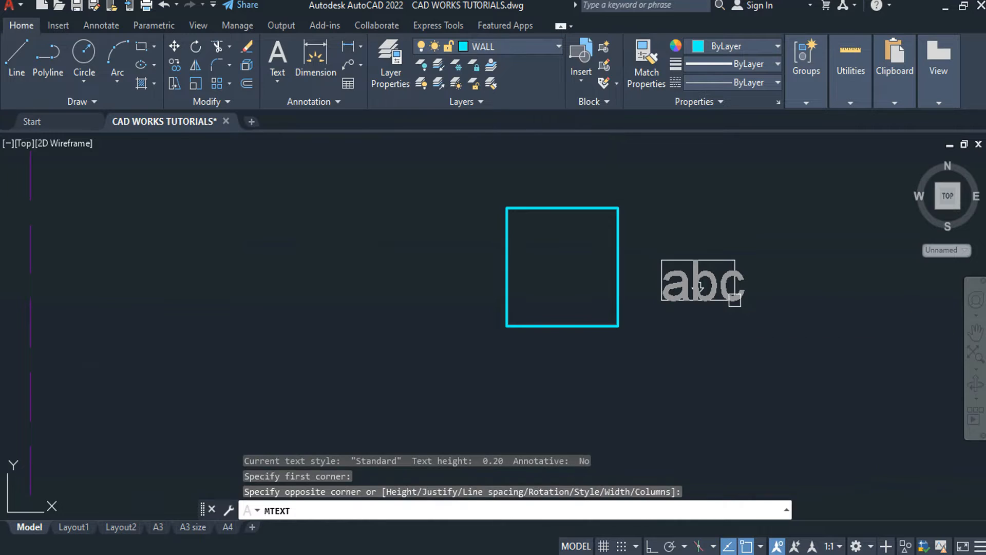
pyautogui.click(736, 302)
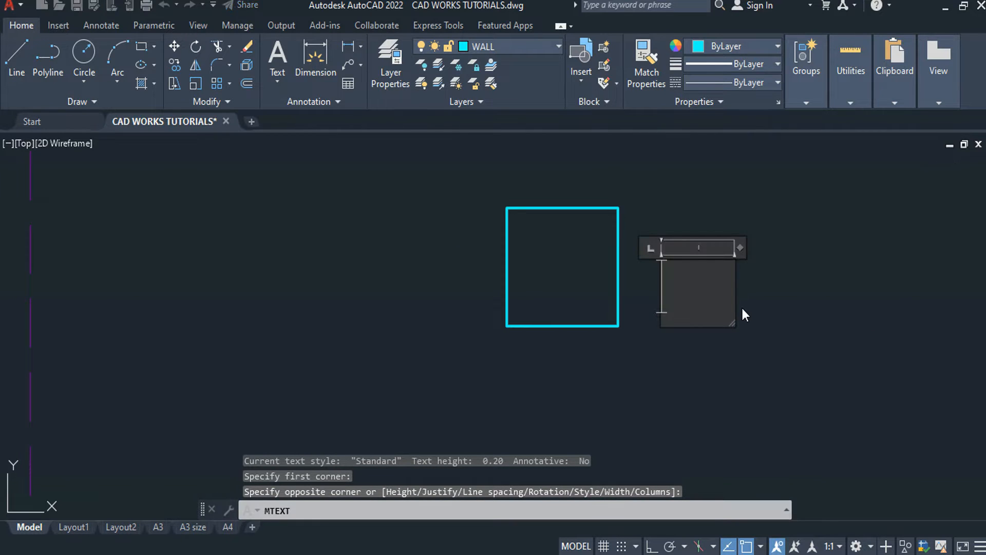
pyautogui.write('CB')
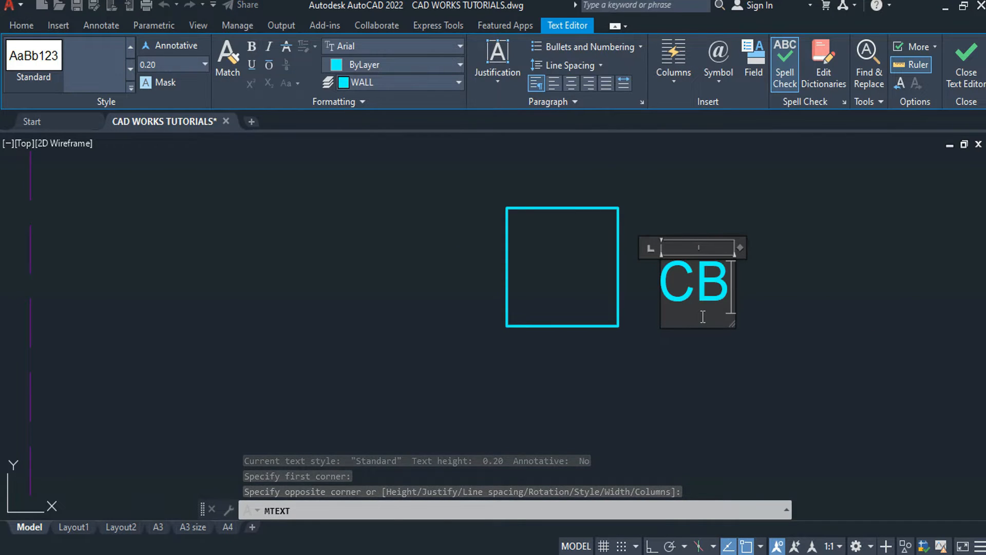
pyautogui.click(722, 361)
# - Assign the CB text to the TEXT layer
pyautogui.click(753, 258)
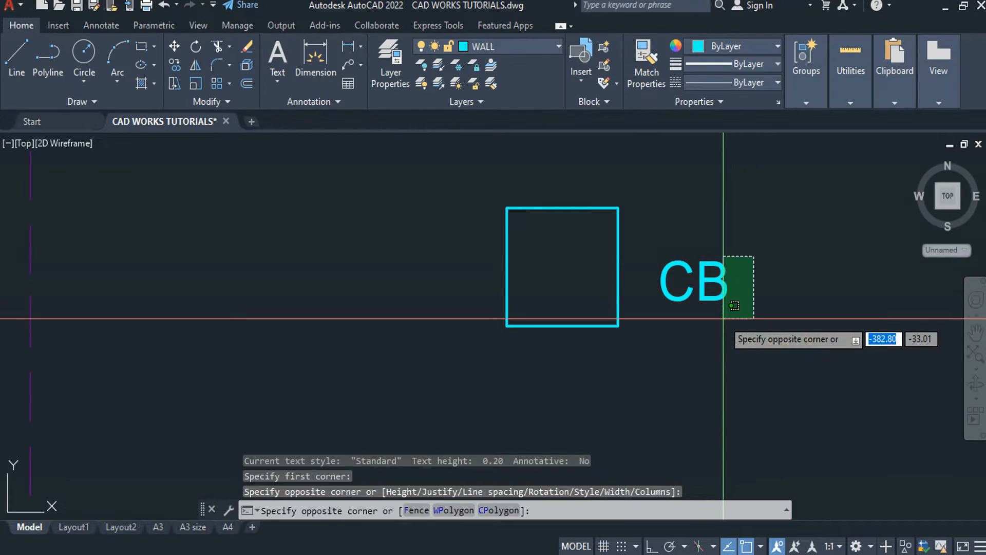
pyautogui.click(698, 346)
pyautogui.click(539, 45)
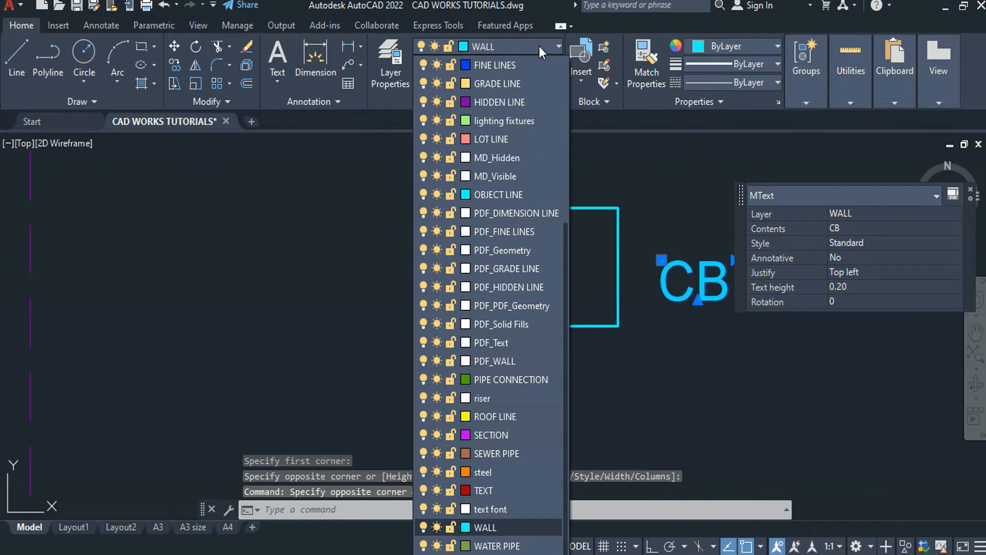
pyautogui.click(517, 489)
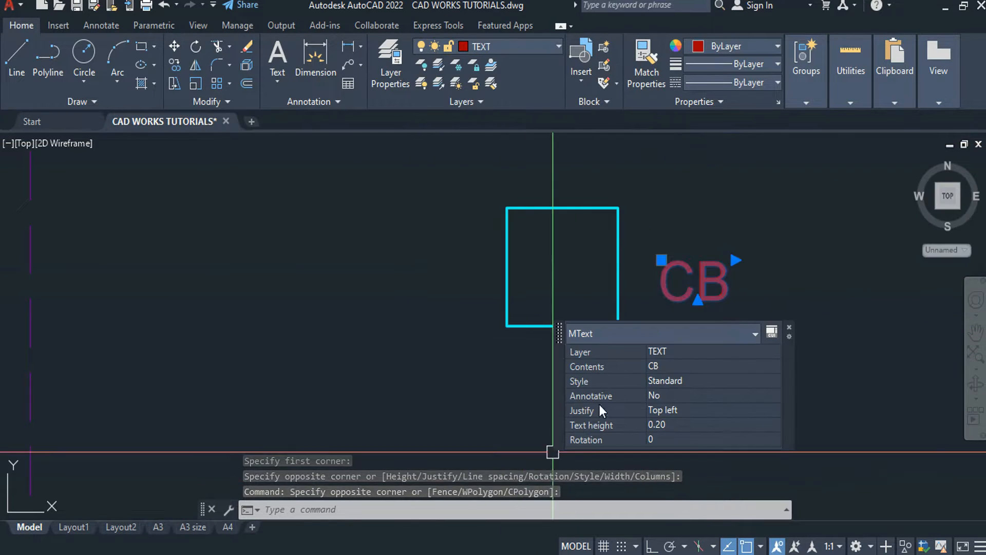
# - Move the CB text to the middle of the square
pyautogui.write('M')
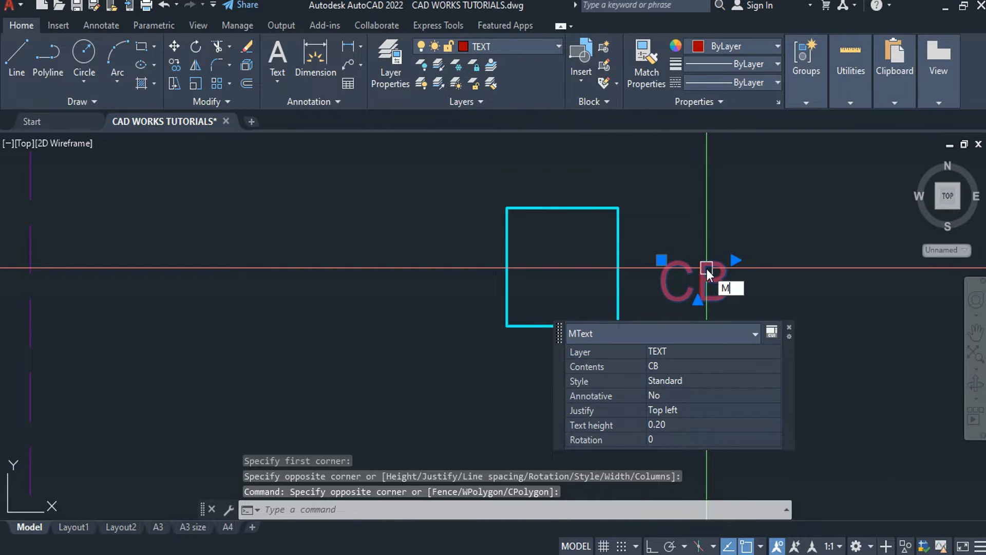
pyautogui.press('Return')
pyautogui.click(708, 269)
pyautogui.scroll(2, 568, 260)
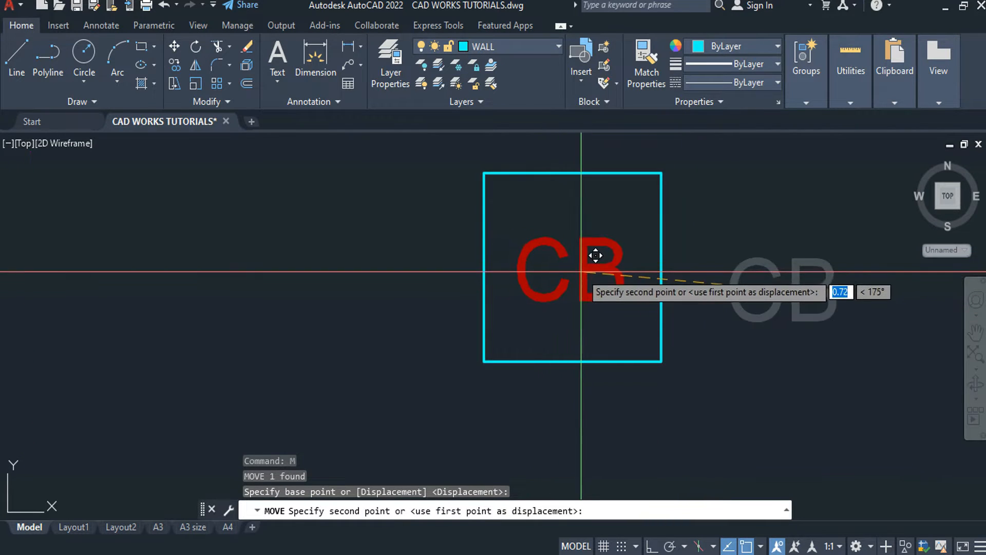
pyautogui.click(584, 273)
# - Copy the square with its CB label from its lower-left corner to the outer edge of the column at grid C-1
pyautogui.scroll(-3, 596, 262)
pyautogui.click(646, 198)
pyautogui.click(550, 362)
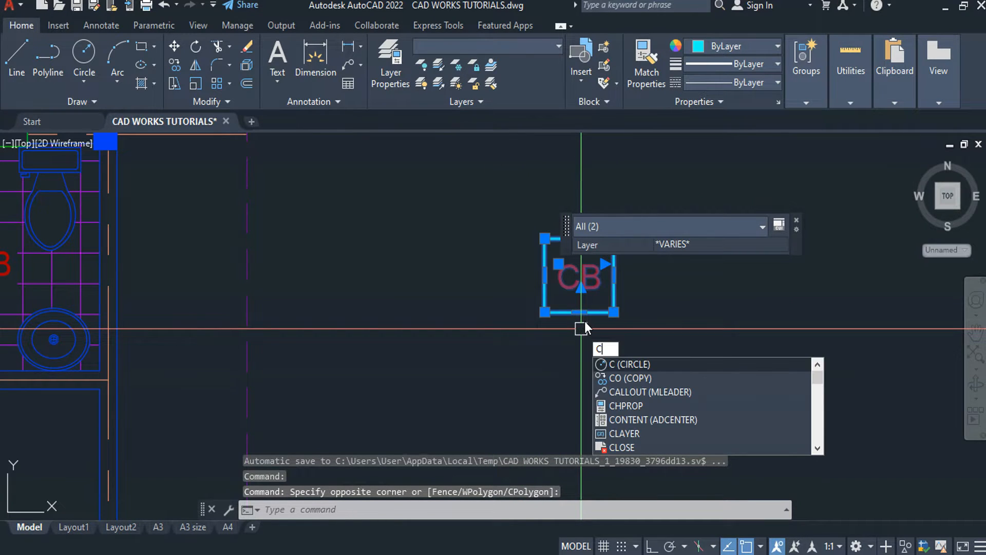
pyautogui.write('O')
pyautogui.press('Return')
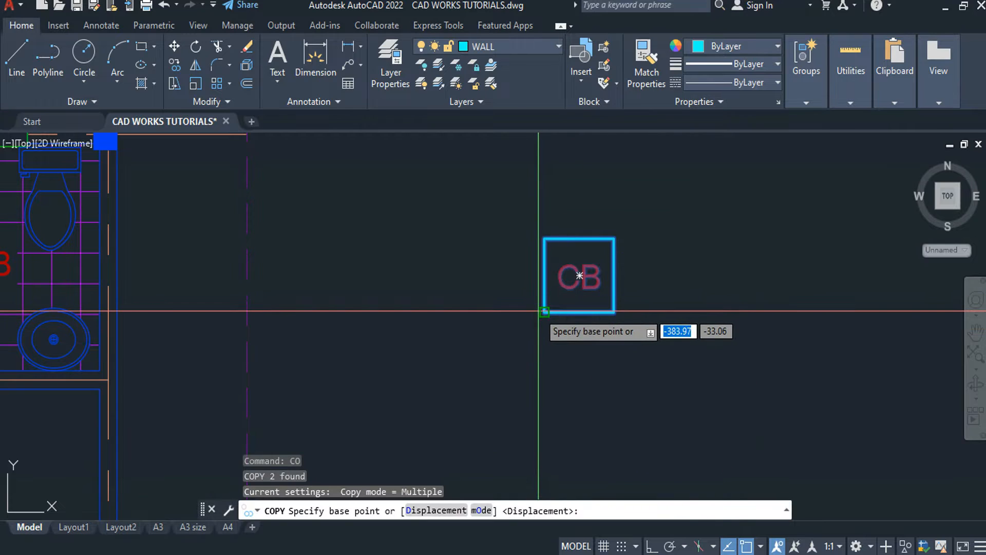
pyautogui.click(544, 311)
pyautogui.moveTo(387, 250); pyautogui.dragTo(666, 366, button='middle')
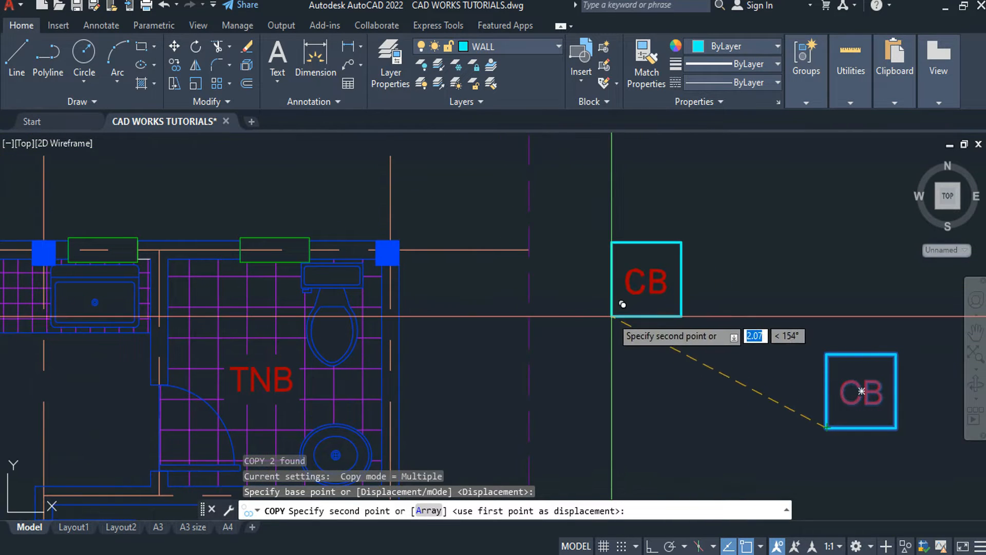
pyautogui.moveTo(618, 313); pyautogui.dragTo(655, 342, button='middle')
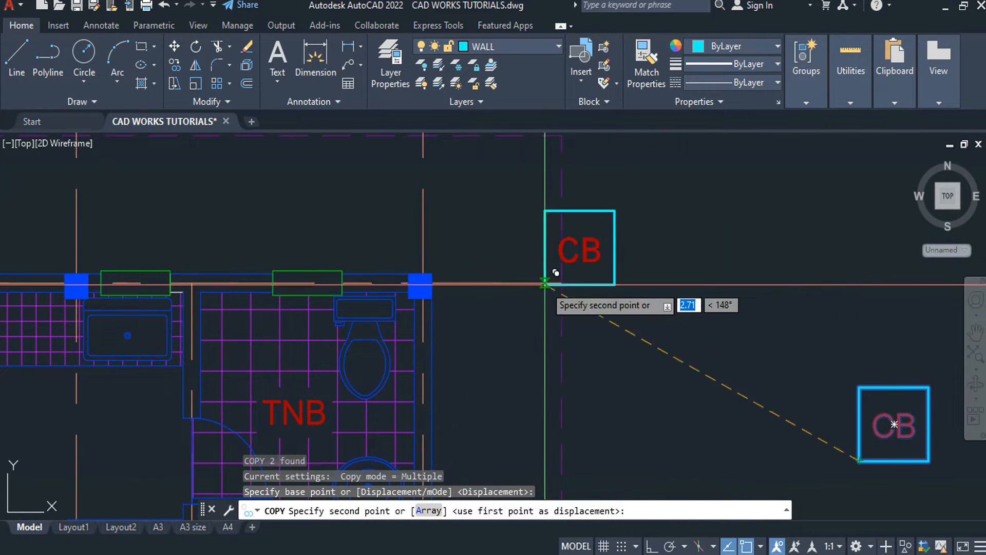
pyautogui.scroll(5, 466, 282)
pyautogui.click(311, 237)
pyautogui.press('Escape')
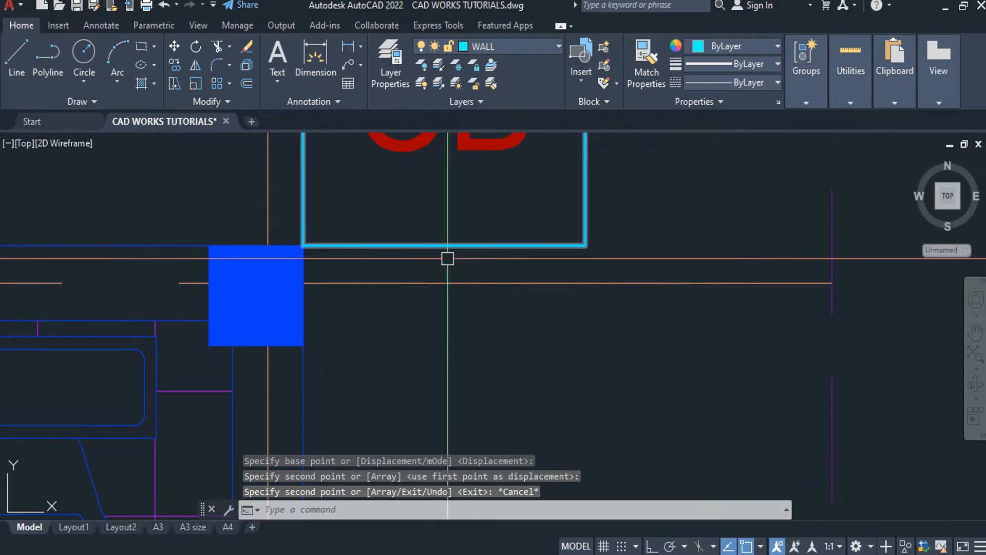
# - Find the roof plan elsewhere in the drawing and examine its downspout (D.S.) positions along the gutter lines
pyautogui.scroll(-6, 502, 278)
pyautogui.moveTo(533, 276); pyautogui.dragTo(716, 433, button='middle')
pyautogui.scroll(-6, 625, 318)
pyautogui.moveTo(548, 264); pyautogui.dragTo(409, 437, button='middle')
pyautogui.moveTo(389, 252)
pyautogui.mouseDown(button='middle')
pyautogui.moveTo(462, 292)
pyautogui.moveTo(610, 330)
pyautogui.mouseUp(button='middle')
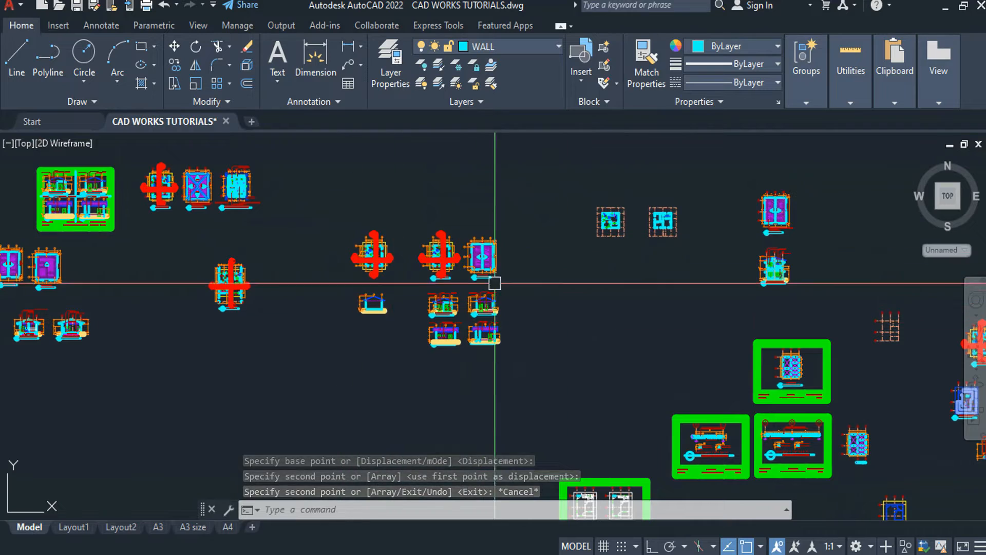
pyautogui.moveTo(583, 258); pyautogui.dragTo(683, 308, button='middle')
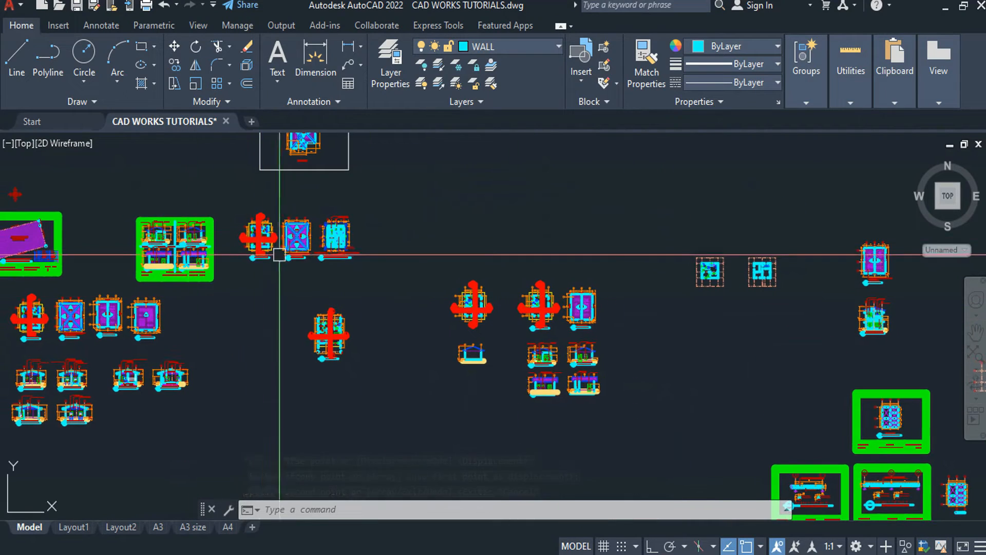
pyautogui.scroll(5, 301, 212)
pyautogui.moveTo(301, 212); pyautogui.dragTo(309, 267, button='middle')
pyautogui.scroll(8, 308, 267)
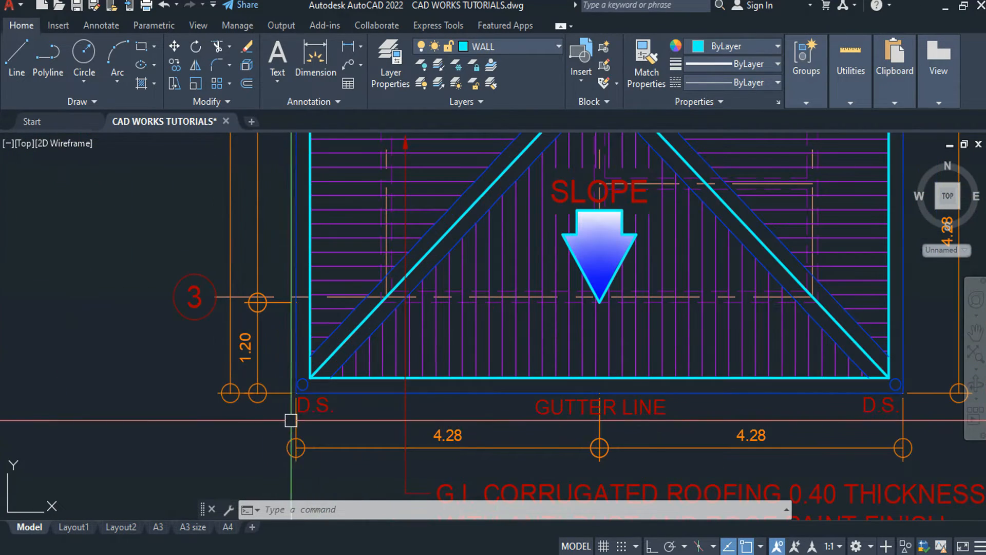
pyautogui.scroll(5, 301, 389)
pyautogui.scroll(-6, 330, 375)
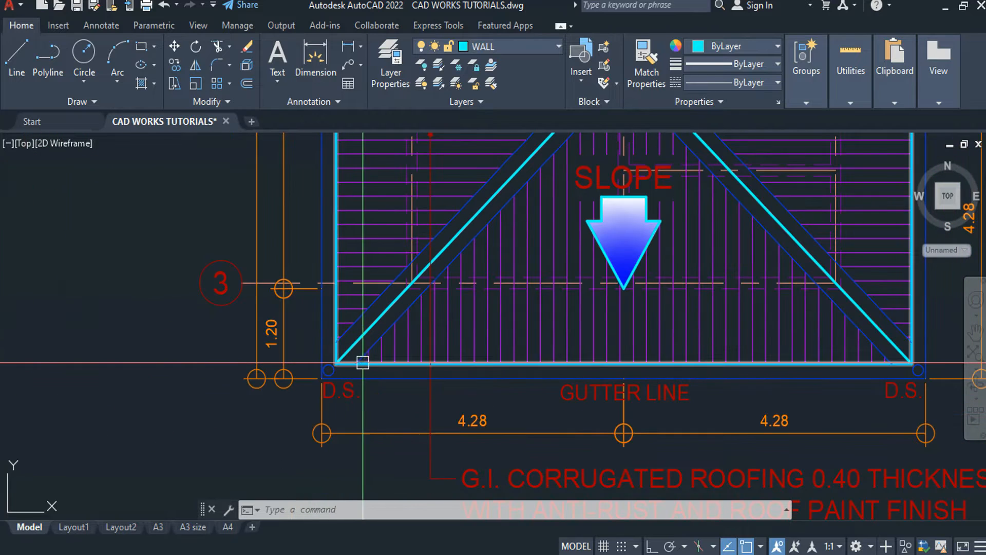
pyautogui.scroll(1, 349, 362)
pyautogui.scroll(-2, 339, 365)
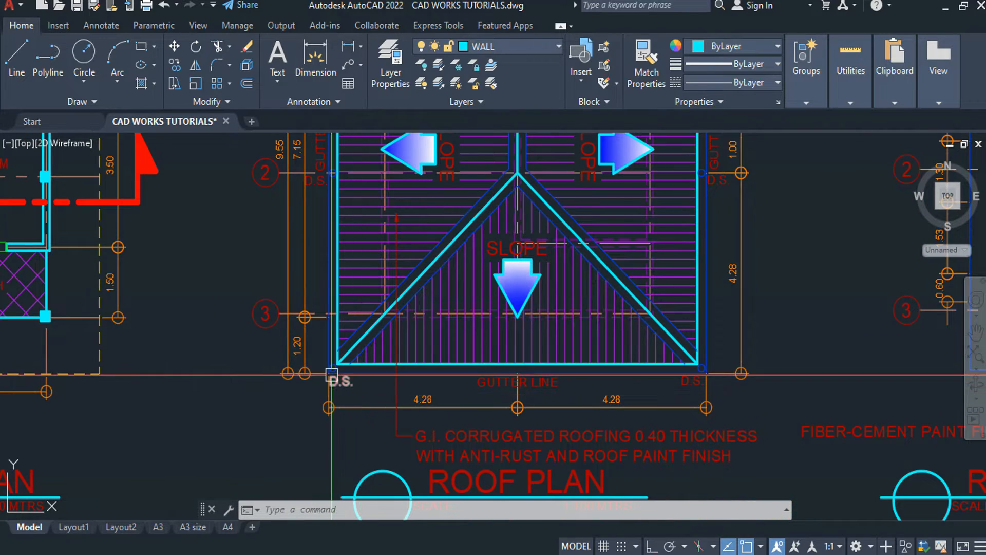
pyautogui.moveTo(706, 365); pyautogui.dragTo(703, 464, button='middle')
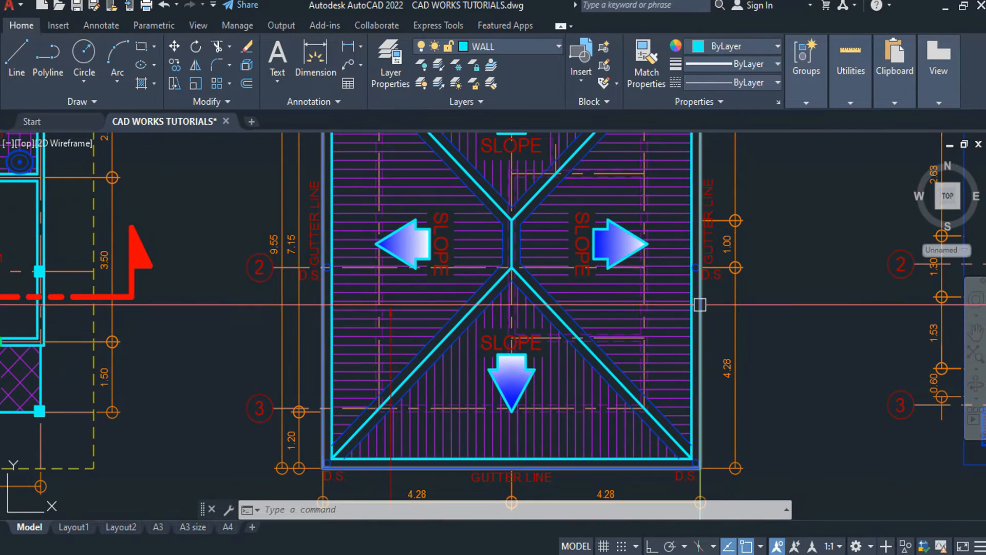
pyautogui.moveTo(317, 271)
pyautogui.mouseDown(button='middle')
pyautogui.moveTo(333, 402)
pyautogui.moveTo(357, 455)
pyautogui.mouseUp(button='middle')
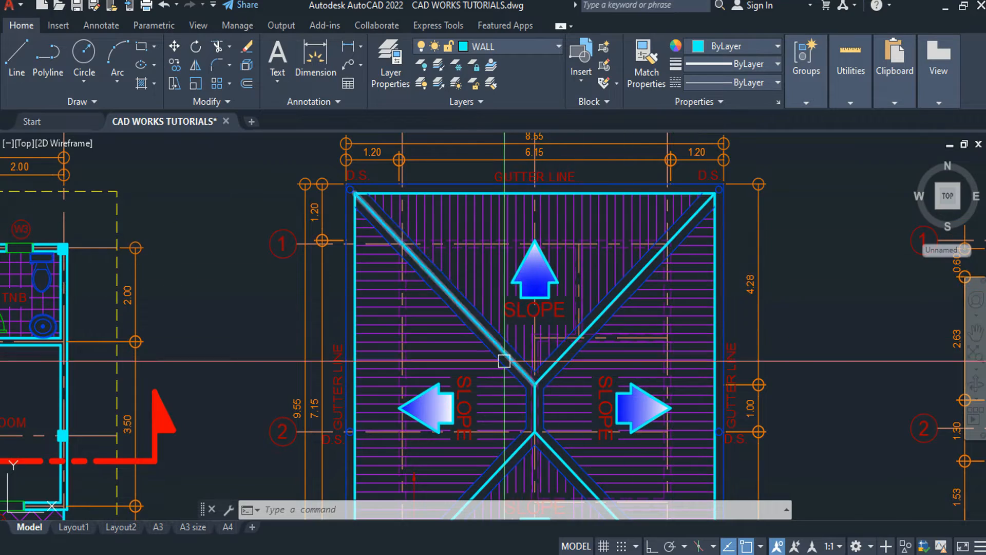
pyautogui.moveTo(502, 352); pyautogui.dragTo(562, 220, button='middle')
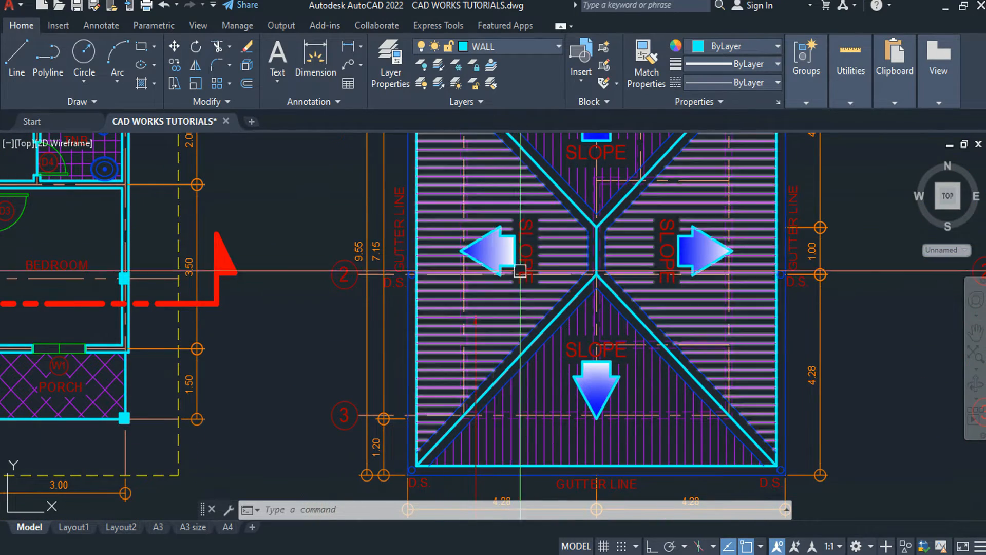
pyautogui.moveTo(502, 226); pyautogui.dragTo(512, 355, button='middle')
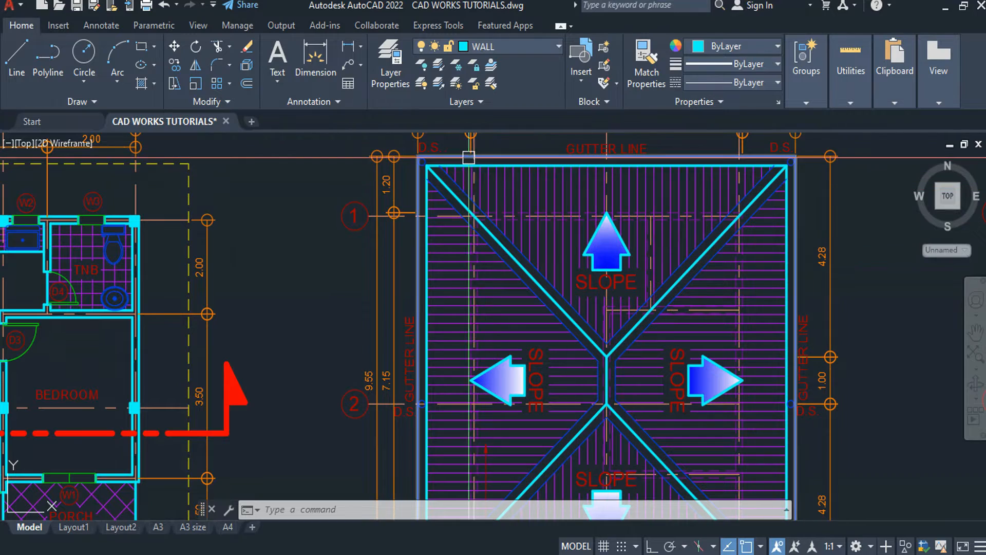
# - Return to the floor plan and examine its outer walls and corners around the placed CB symbol
pyautogui.scroll(-10, 760, 233)
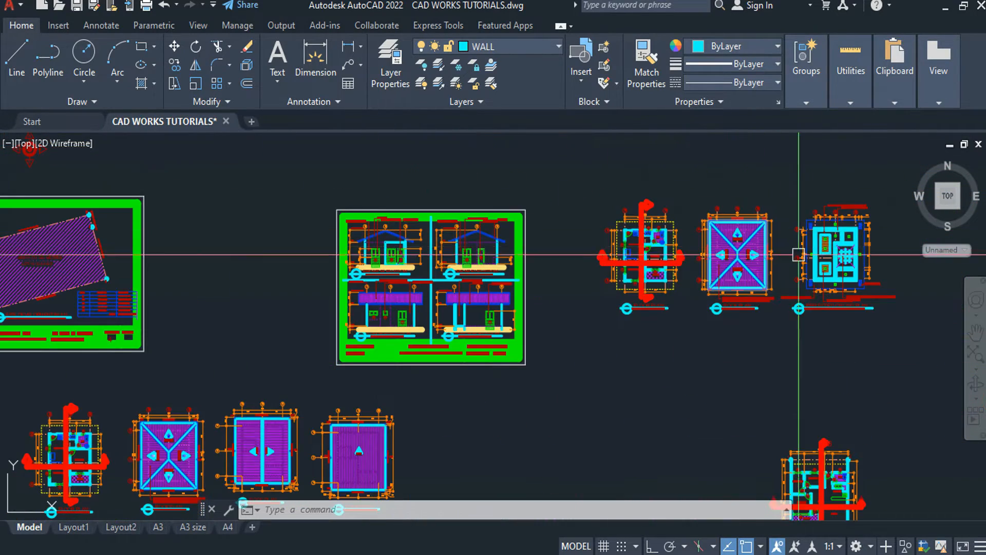
pyautogui.moveTo(594, 248); pyautogui.dragTo(486, 122, button='middle')
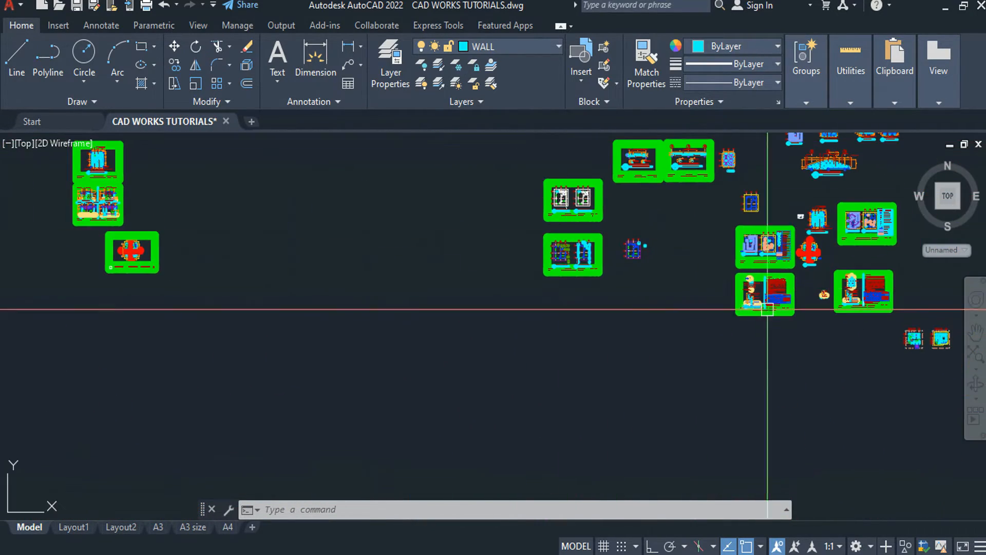
pyautogui.moveTo(766, 308); pyautogui.dragTo(706, 306, button='middle')
pyautogui.scroll(12, 582, 240)
pyautogui.moveTo(617, 258); pyautogui.dragTo(658, 432, button='middle')
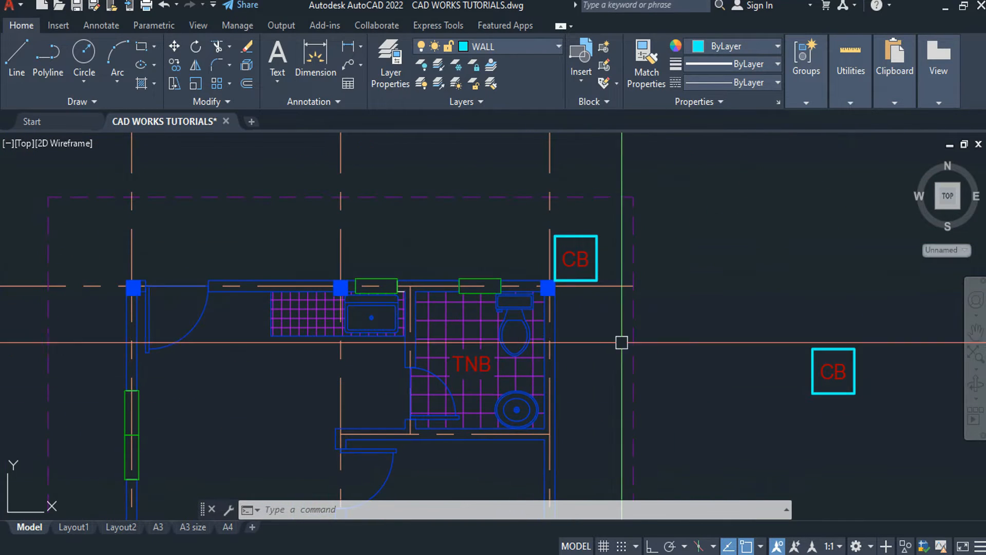
pyautogui.moveTo(539, 393); pyautogui.dragTo(593, 135, button='middle')
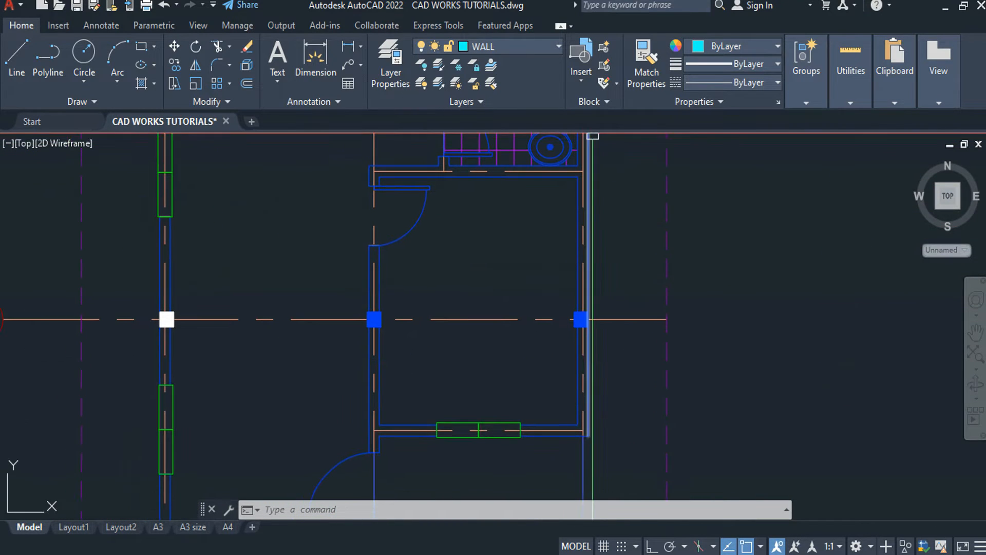
pyautogui.scroll(-5, 621, 214)
pyautogui.scroll(7, 627, 187)
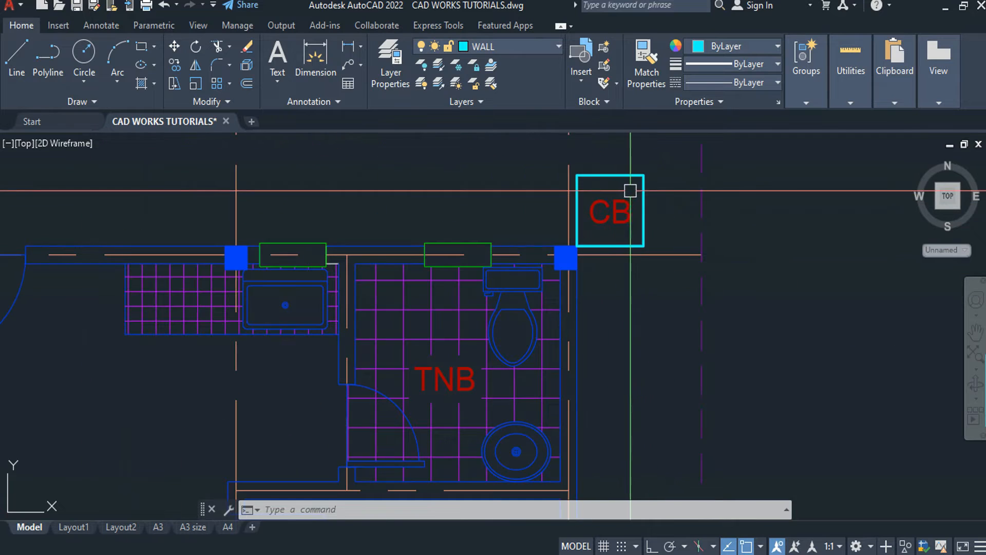
# - Copy the CB square and label at grid C-1 from its left edge midpoint to the outer edge midpoint of the column at C-2
pyautogui.click(565, 154)
pyautogui.click(672, 269)
pyautogui.write('C')
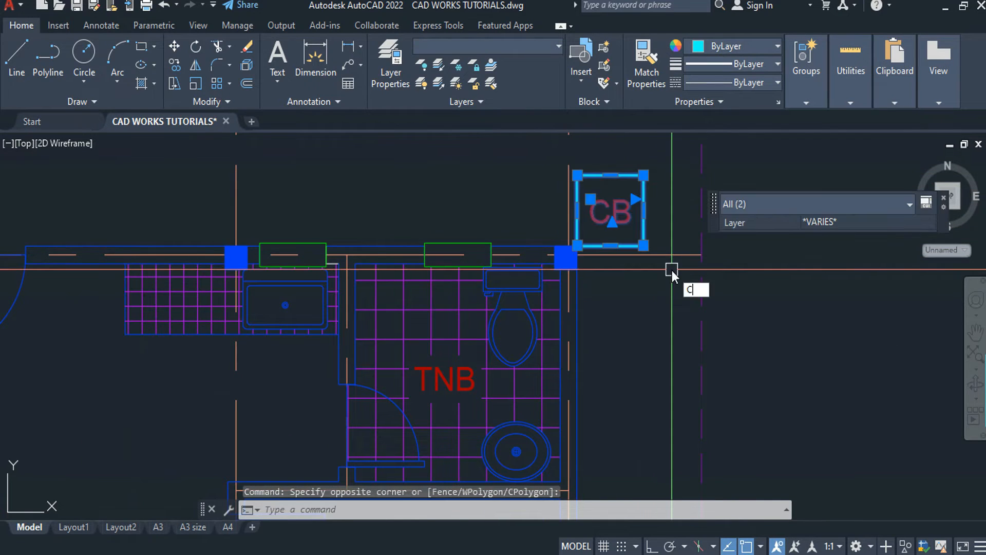
pyautogui.write('O')
pyautogui.press('Return')
pyautogui.click(577, 209)
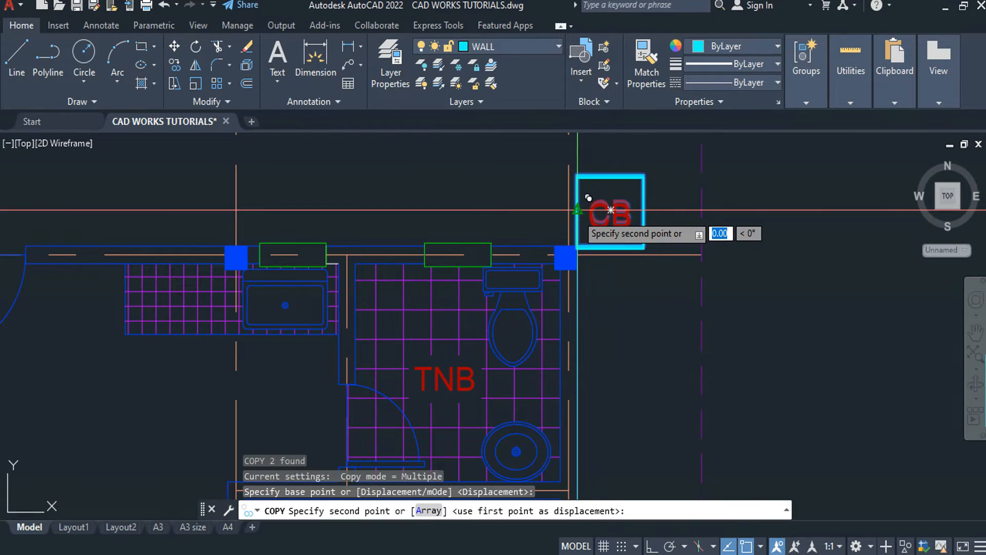
pyautogui.scroll(-4, 596, 216)
pyautogui.scroll(7, 599, 220)
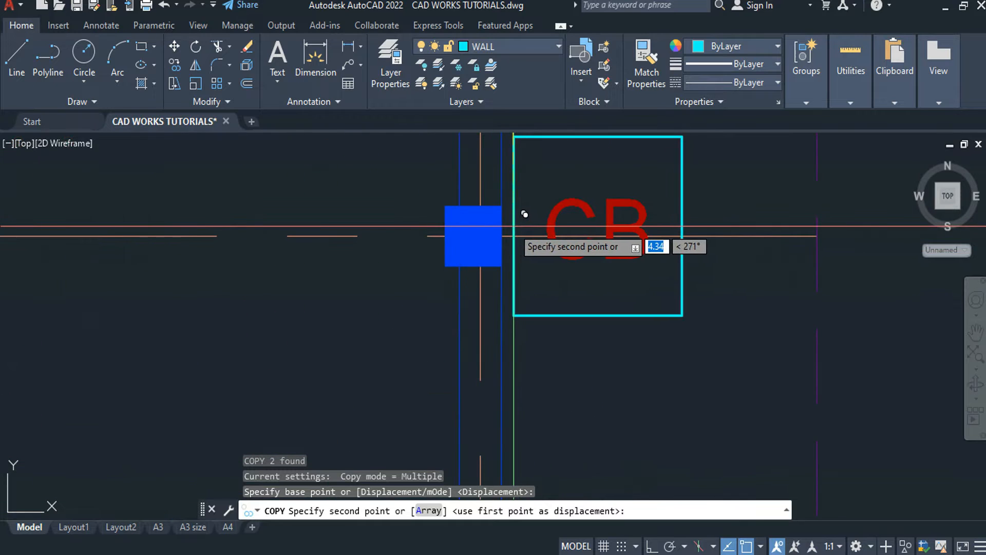
pyautogui.click(502, 235)
pyautogui.press('Escape')
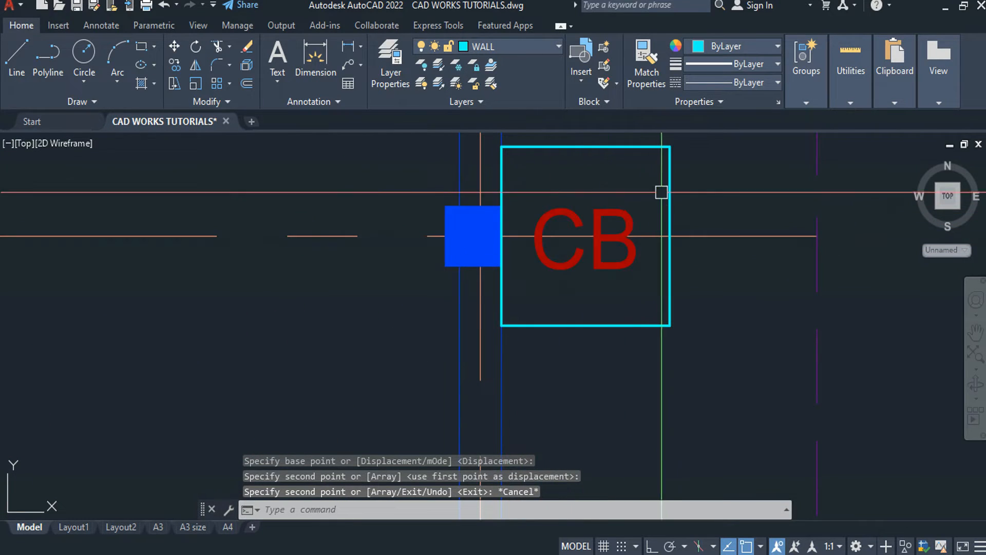
# - Copy the CB symbol at grid C-2 from its upper-left corner to the outer lower corner of the column at C-3
pyautogui.click(681, 164)
pyautogui.click(599, 215)
pyautogui.write('CO')
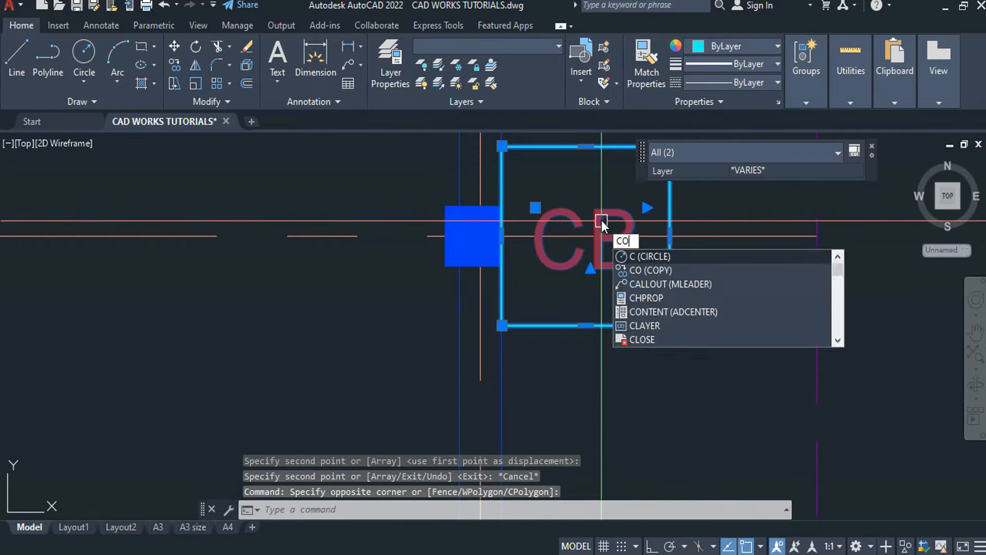
pyautogui.press('Return')
pyautogui.click(503, 147)
pyautogui.scroll(-5, 504, 165)
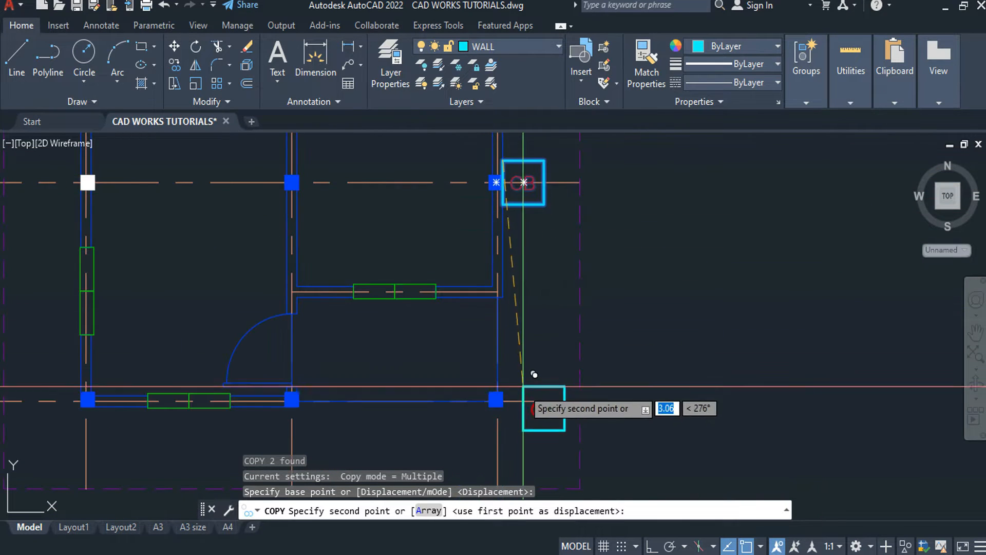
pyautogui.scroll(6, 505, 418)
pyautogui.click(497, 361)
pyautogui.press('Escape')
pyautogui.scroll(-4, 516, 307)
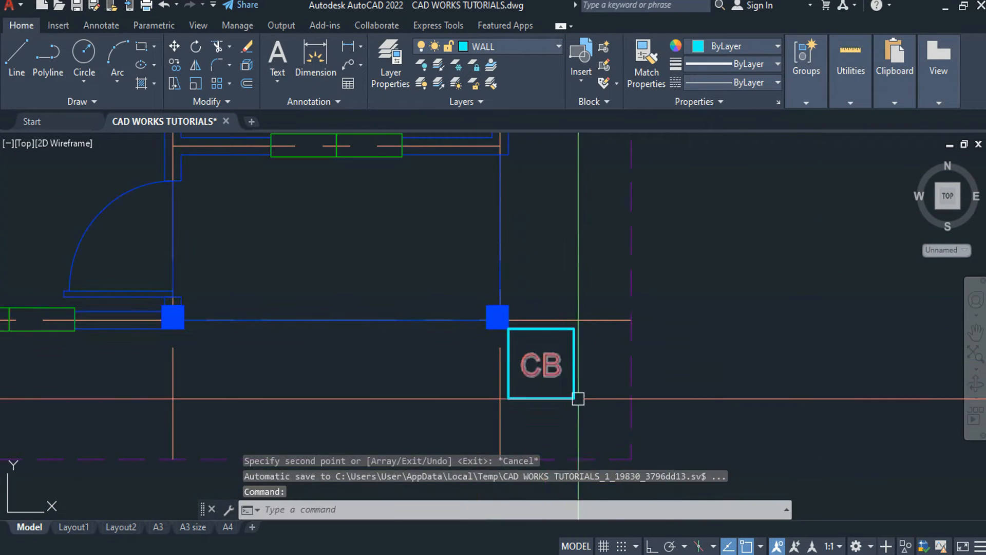
# - Examine the CB symbols at grids C-2 and C-3 against their columns and the outer wall
pyautogui.moveTo(599, 405); pyautogui.dragTo(584, 364, button='middle')
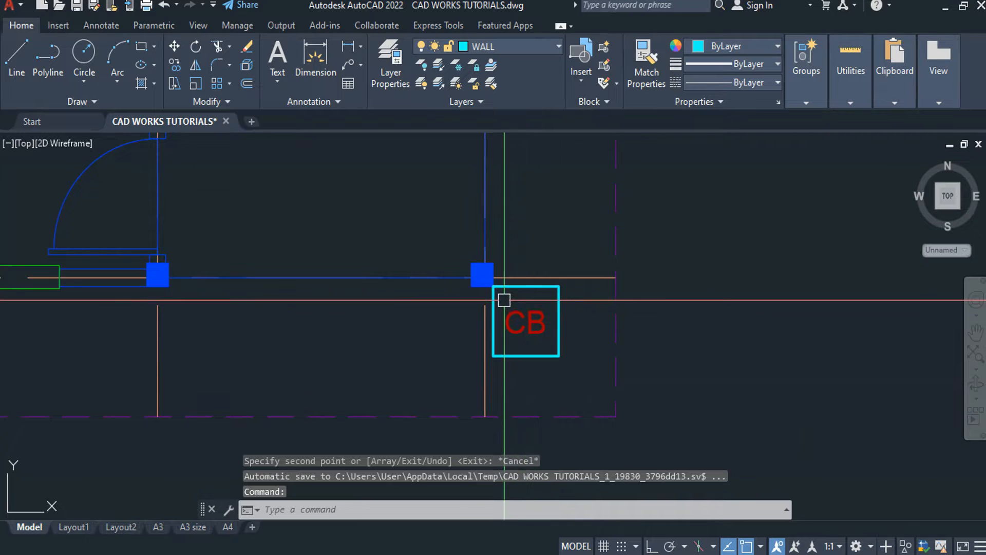
pyautogui.scroll(-5, 525, 335)
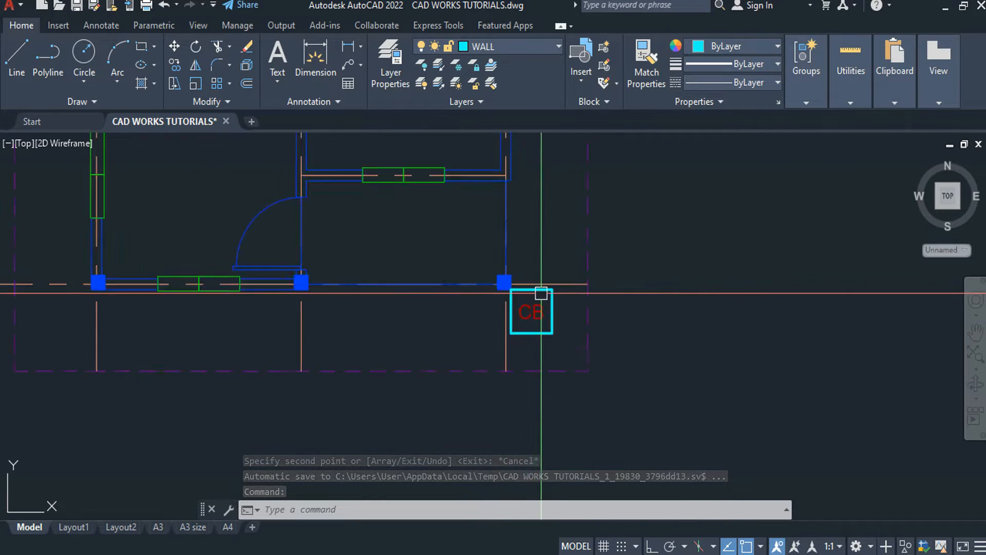
pyautogui.scroll(4, 545, 303)
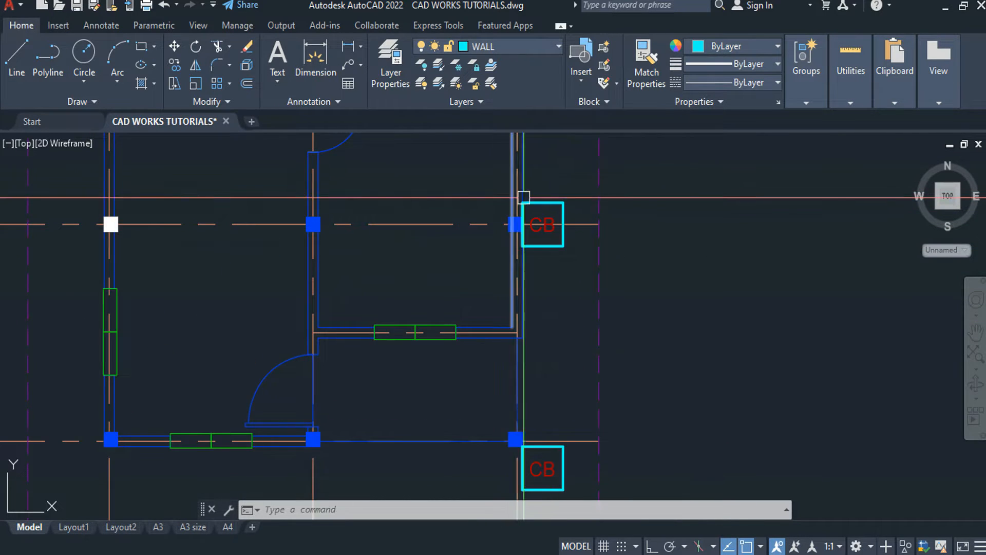
pyautogui.scroll(5, 523, 197)
pyautogui.click(537, 241)
pyautogui.press('Escape')
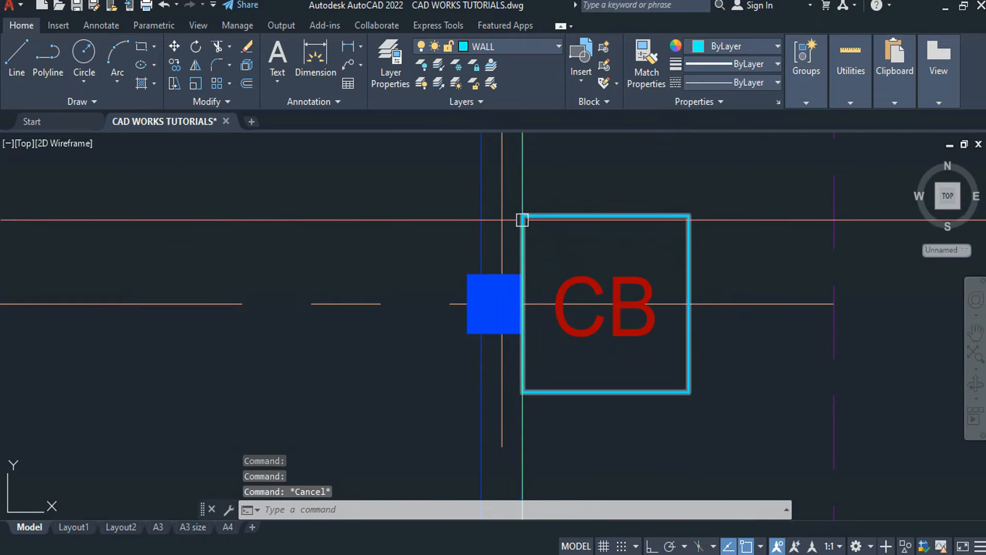
pyautogui.click(575, 307)
pyautogui.press('Escape')
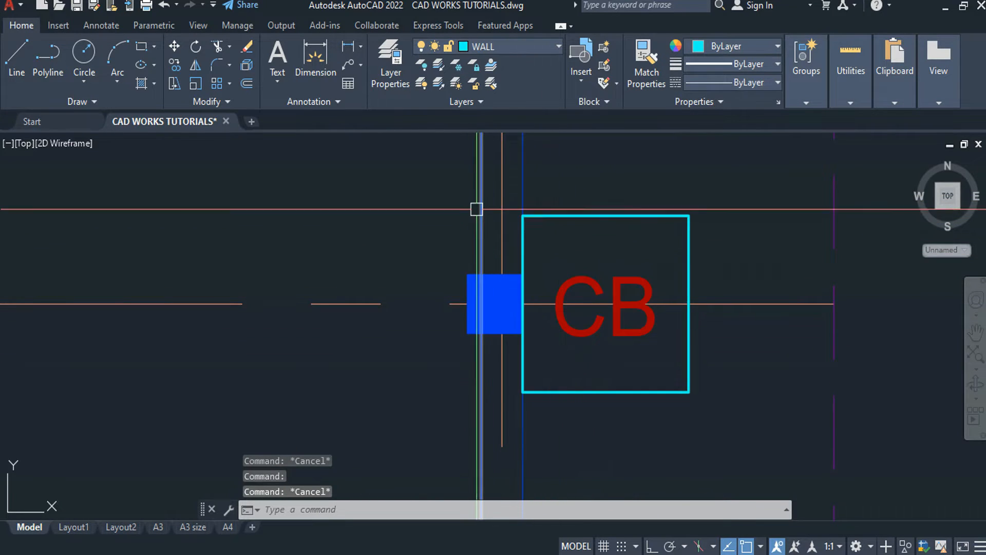
pyautogui.click(465, 165)
pyautogui.press('Escape')
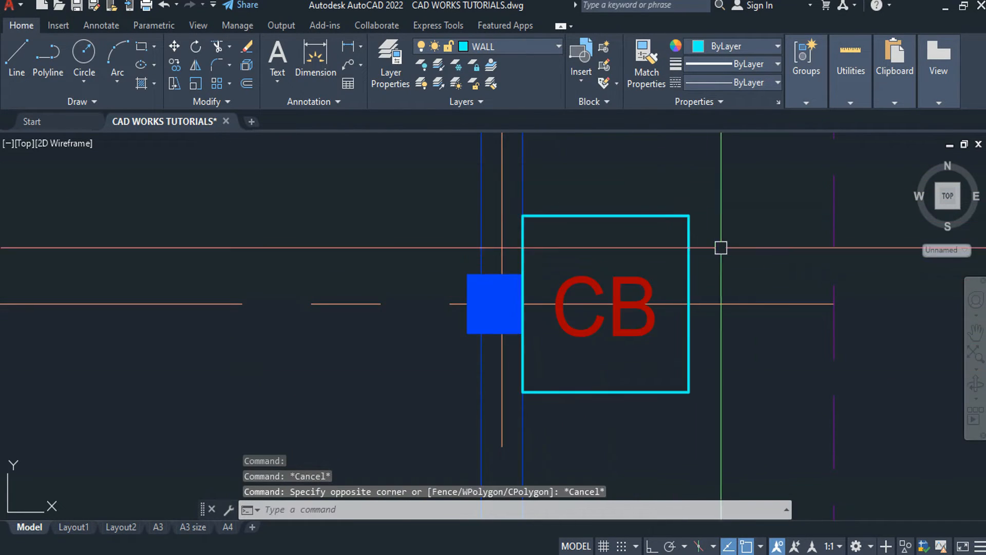
# - Copy all three CB symbols along grid C, using the C-1 square's lower-right corner as base, to the outer upper corner of column A-1
pyautogui.click(737, 193)
pyautogui.click(632, 275)
pyautogui.scroll(-5, 642, 392)
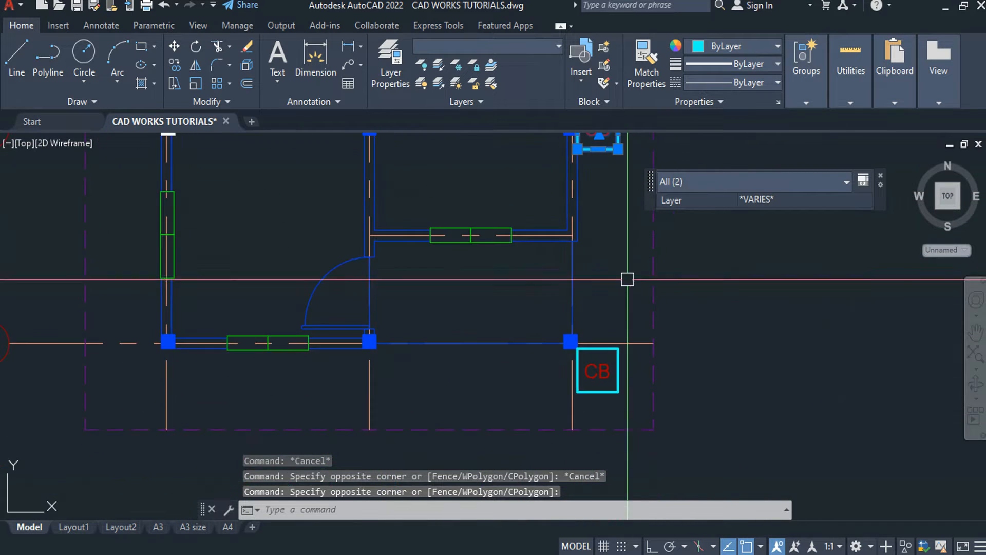
pyautogui.scroll(4, 634, 314)
pyautogui.click(638, 204)
pyautogui.click(553, 303)
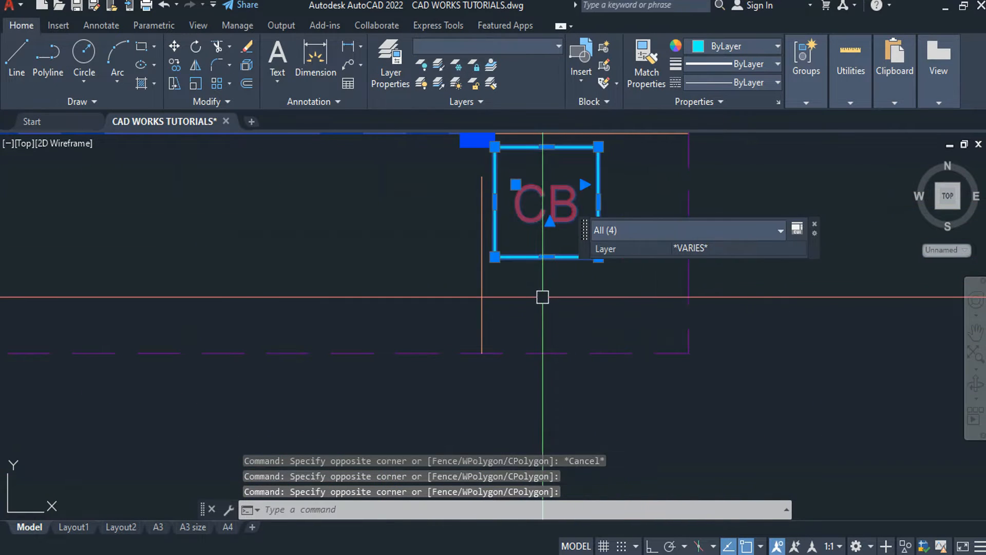
pyautogui.scroll(-6, 546, 259)
pyautogui.moveTo(546, 255); pyautogui.dragTo(578, 463, button='middle')
pyautogui.scroll(-3, 578, 374)
pyautogui.scroll(6, 570, 285)
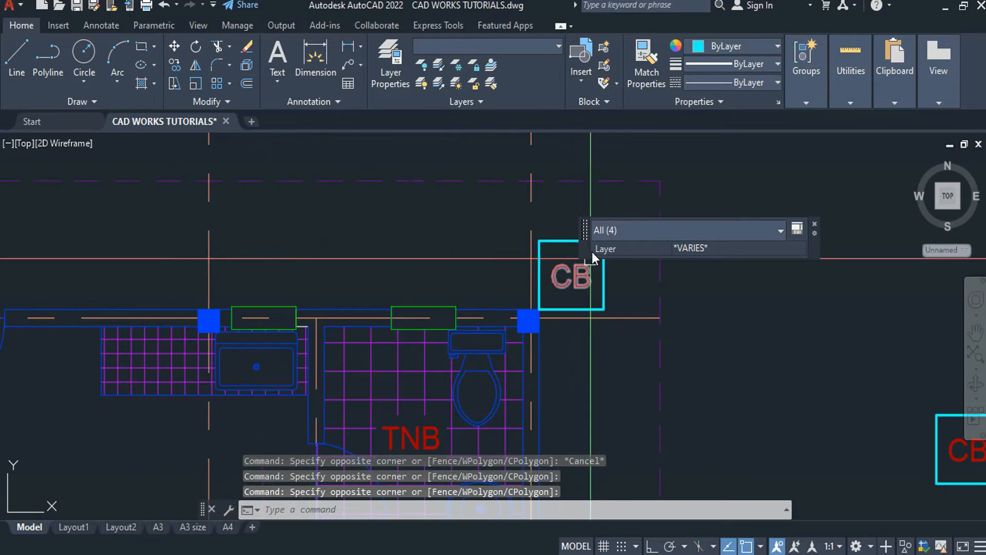
pyautogui.click(631, 291)
pyautogui.click(566, 288)
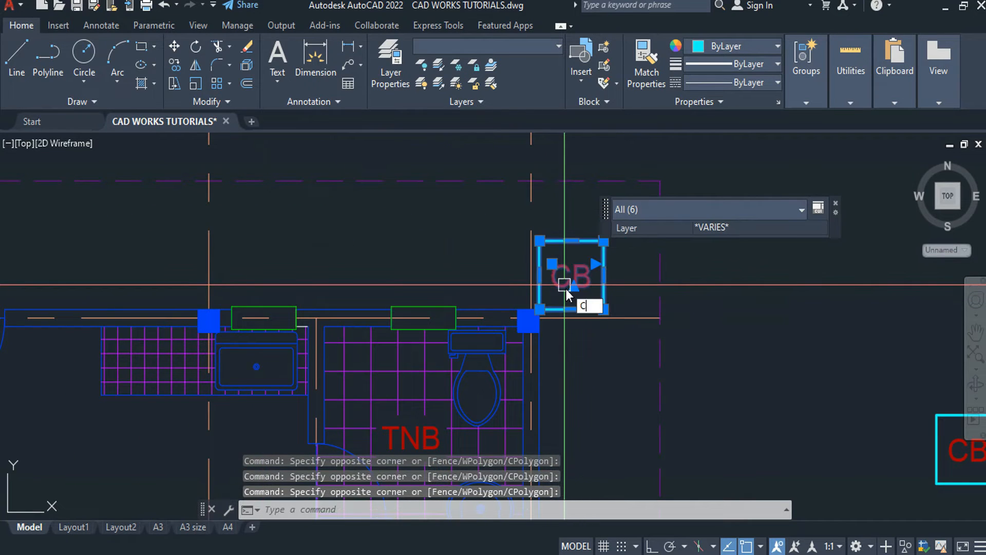
pyautogui.write('co')
pyautogui.press('Return')
pyautogui.click(604, 309)
pyautogui.moveTo(447, 339); pyautogui.dragTo(565, 231, button='middle')
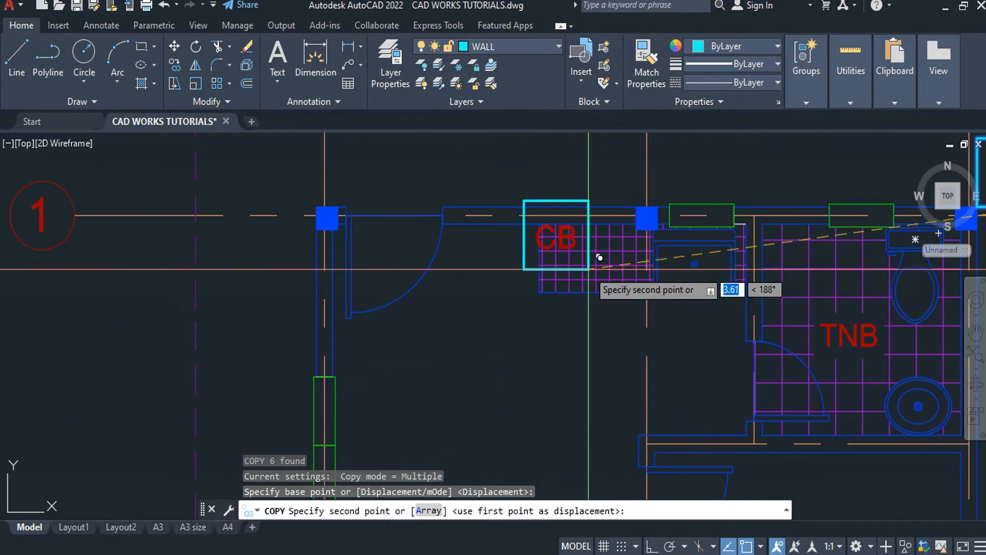
pyautogui.scroll(5, 368, 178)
pyautogui.click(367, 191)
pyautogui.press('Escape')
pyautogui.press('Escape')
pyautogui.scroll(-5, 466, 323)
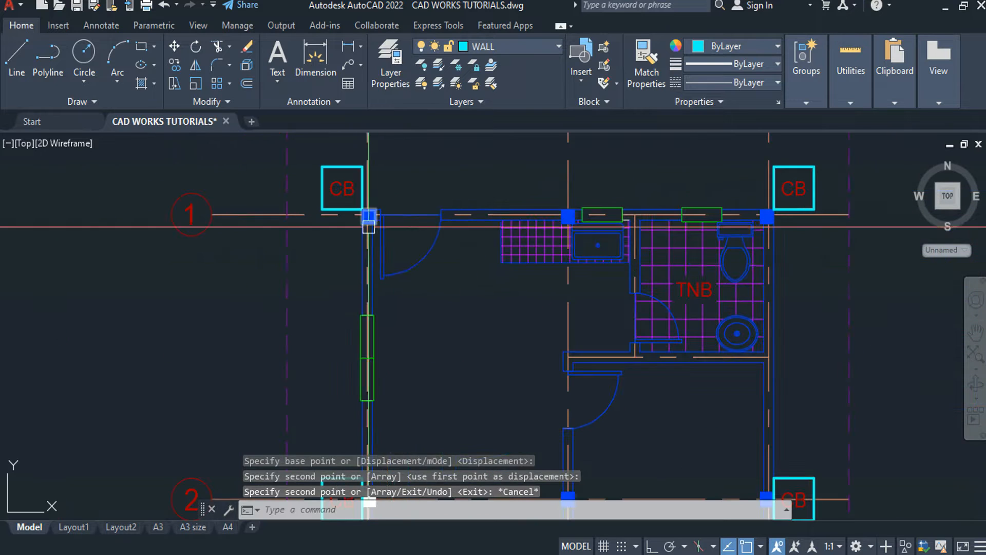
# - Erase the stray original CB square and label lying outside the floor plan
pyautogui.scroll(1, 465, 323)
pyautogui.scroll(-3, 465, 323)
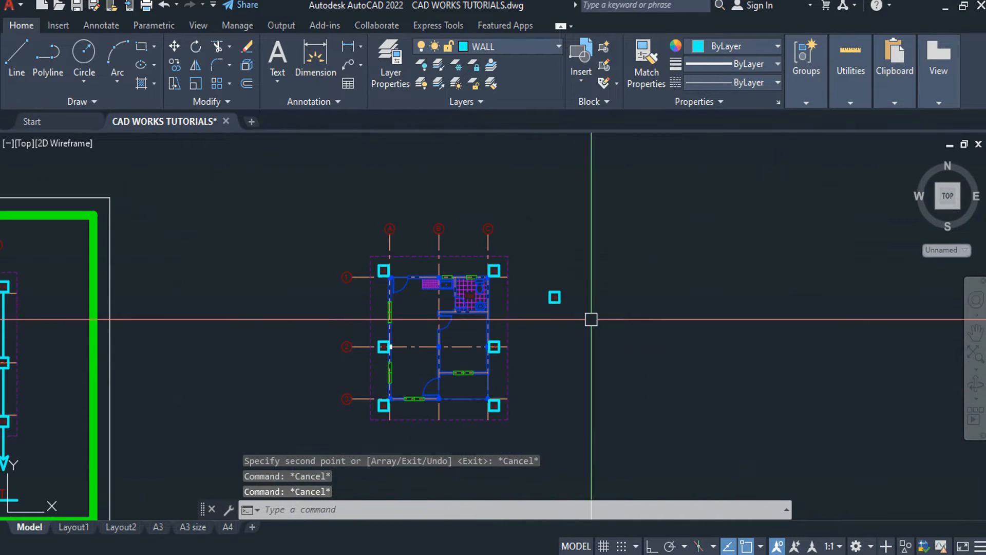
pyautogui.scroll(5, 683, 231)
pyautogui.click(720, 179)
pyautogui.click(679, 241)
pyautogui.write('E')
pyautogui.press('Return')
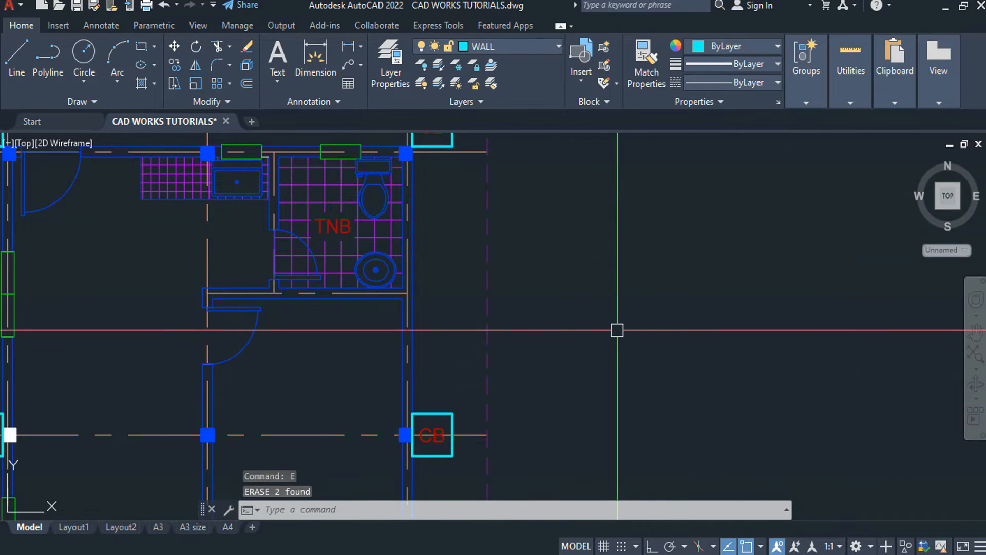
pyautogui.scroll(-6, 616, 330)
pyautogui.moveTo(757, 337)
pyautogui.mouseDown(button='middle')
pyautogui.moveTo(691, 297)
pyautogui.moveTo(685, 279)
pyautogui.mouseUp(button='middle')
pyautogui.press('Escape')
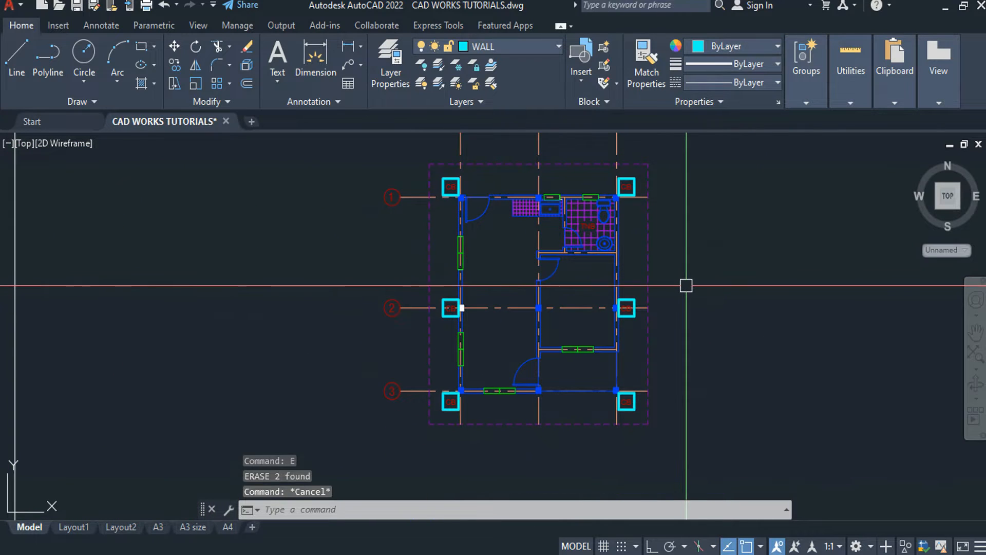
pyautogui.write('L')
pyautogui.press('Return')
pyautogui.scroll(3, 642, 231)
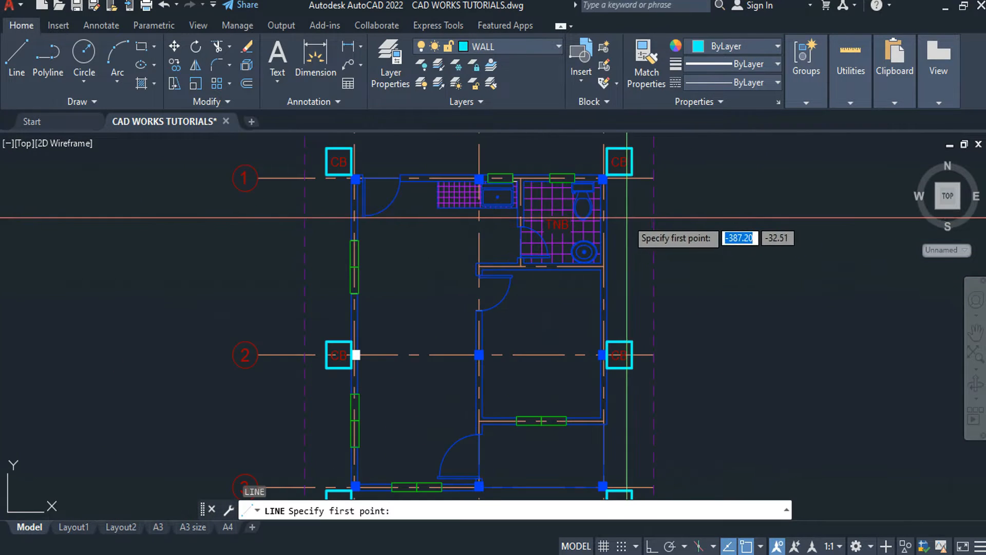
pyautogui.press('Escape')
# - Make SEWER PIPE the current layer and draw a line from the lower edge midpoint of the C-1 CB to the upper edge midpoint of the C-2 CB
pyautogui.click(538, 46)
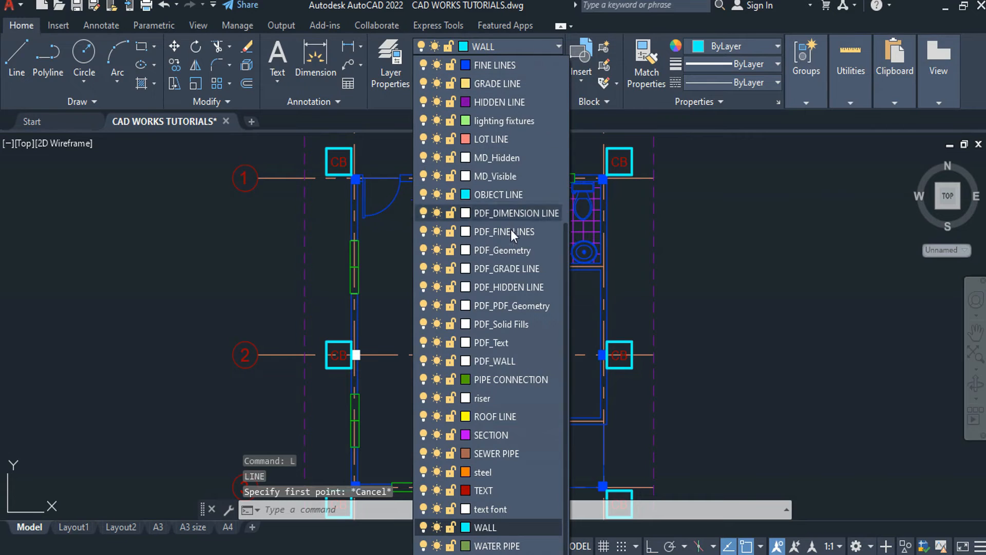
pyautogui.click(506, 453)
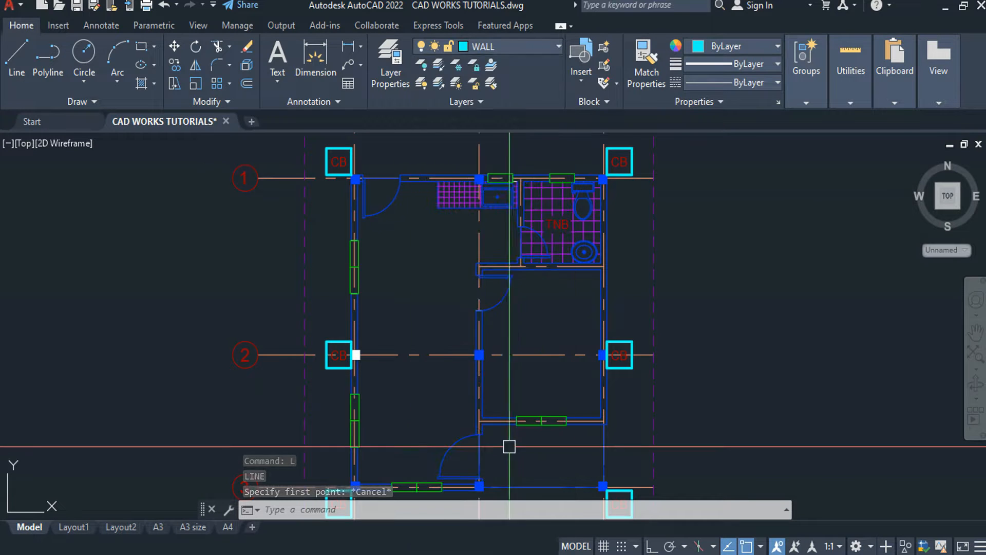
pyautogui.press('Return')
pyautogui.scroll(5, 612, 182)
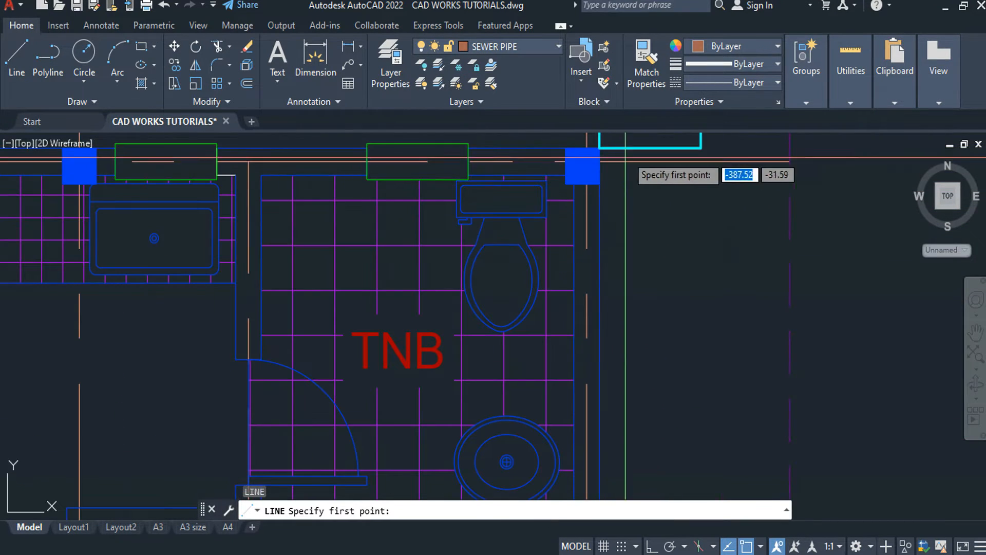
pyautogui.click(650, 146)
pyautogui.scroll(-3, 650, 146)
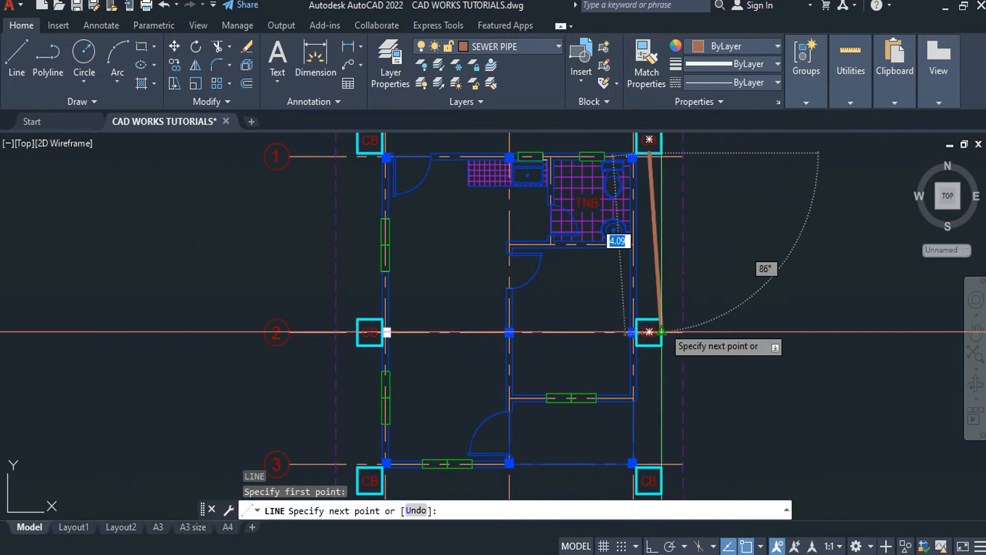
pyautogui.scroll(5, 660, 329)
pyautogui.press('Escape')
# - Draw a sewer pipe line from the lower edge midpoint of the C-2 CB to the upper edge midpoint of the C-3 CB
pyautogui.press('Return')
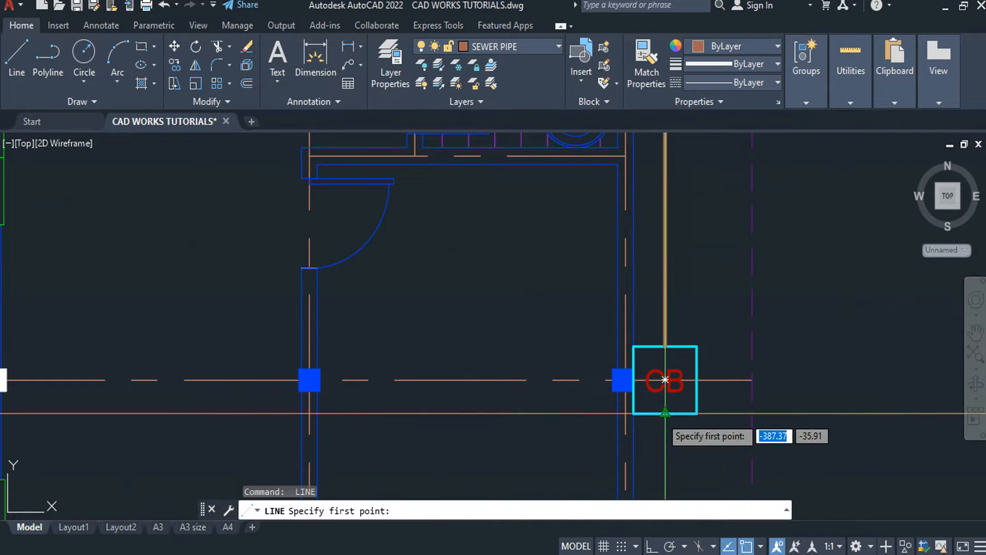
pyautogui.scroll(-5, 664, 380)
pyautogui.scroll(5, 654, 231)
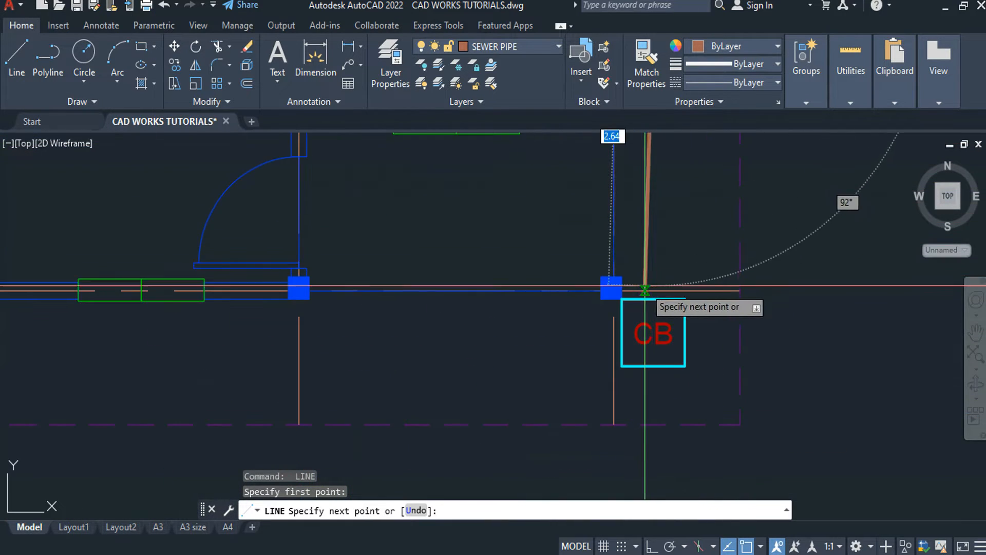
pyautogui.press('Escape')
# - Draw a vertical sewer line about 2.1 units long with Ortho on, downward from the lower edge midpoint of the C-3 CB
pyautogui.press('Return')
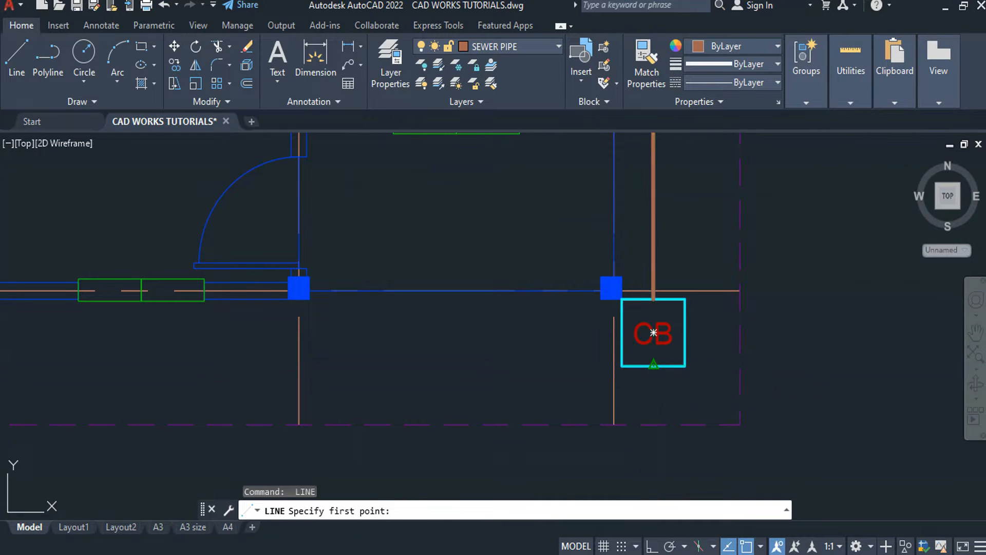
pyautogui.click(653, 366)
pyautogui.scroll(-4, 655, 350)
pyautogui.scroll(3, 654, 288)
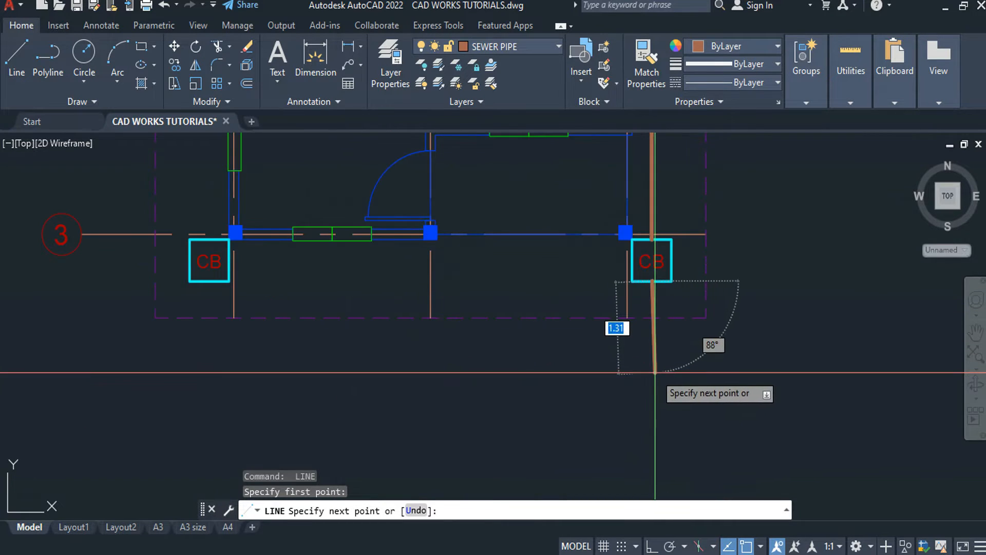
pyautogui.press('F8')
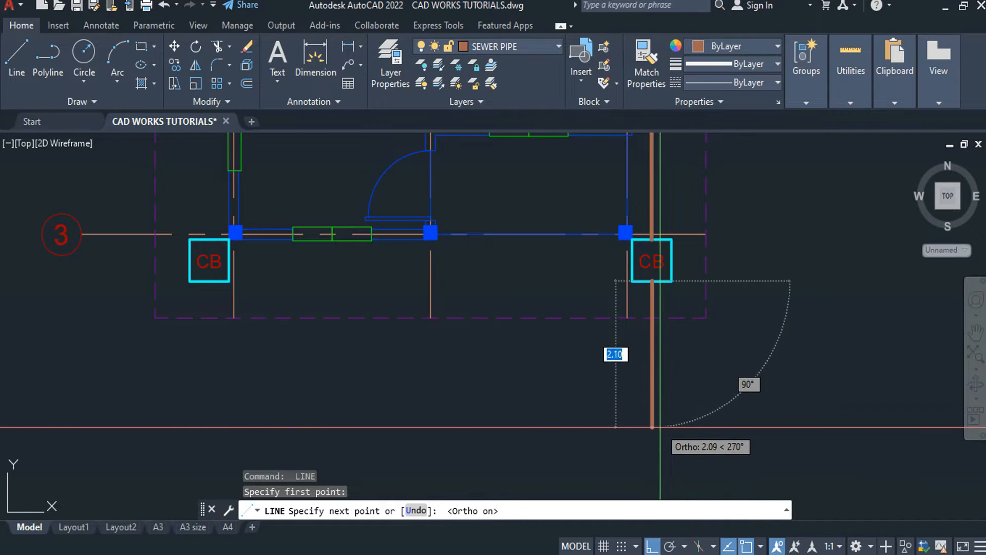
pyautogui.click(662, 428)
pyautogui.press('Escape')
pyautogui.moveTo(690, 400); pyautogui.dragTo(677, 356, button='middle')
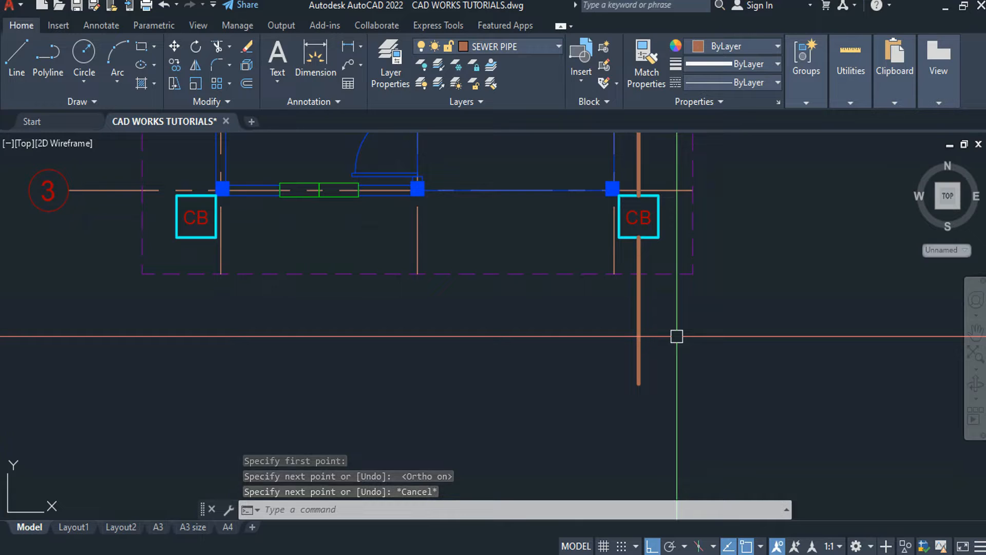
pyautogui.press('Escape')
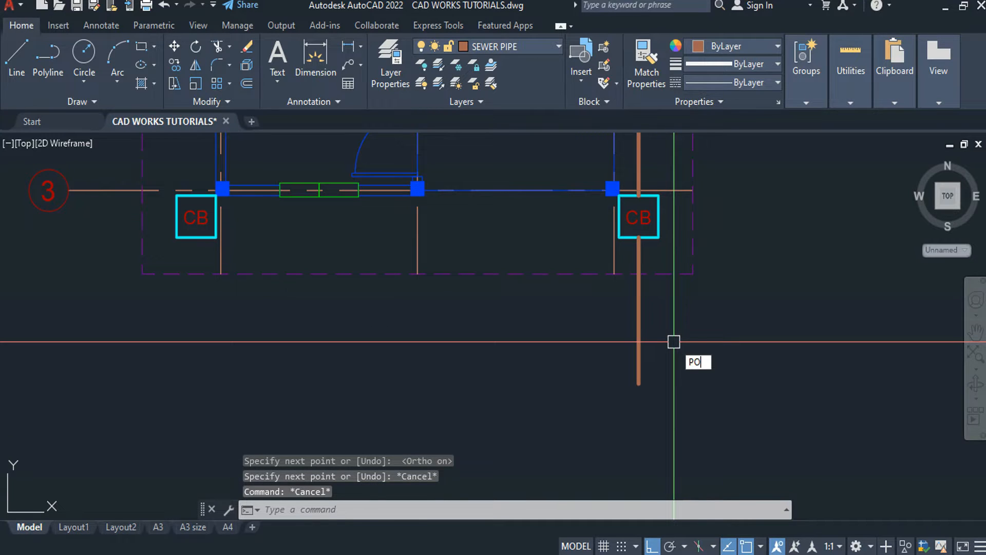
# - Draw a downward-pointing, inscribed three-sided polygon with a half-width of about 0.34 units, centred on the lower end of the sewer line
pyautogui.write('POLYGON')
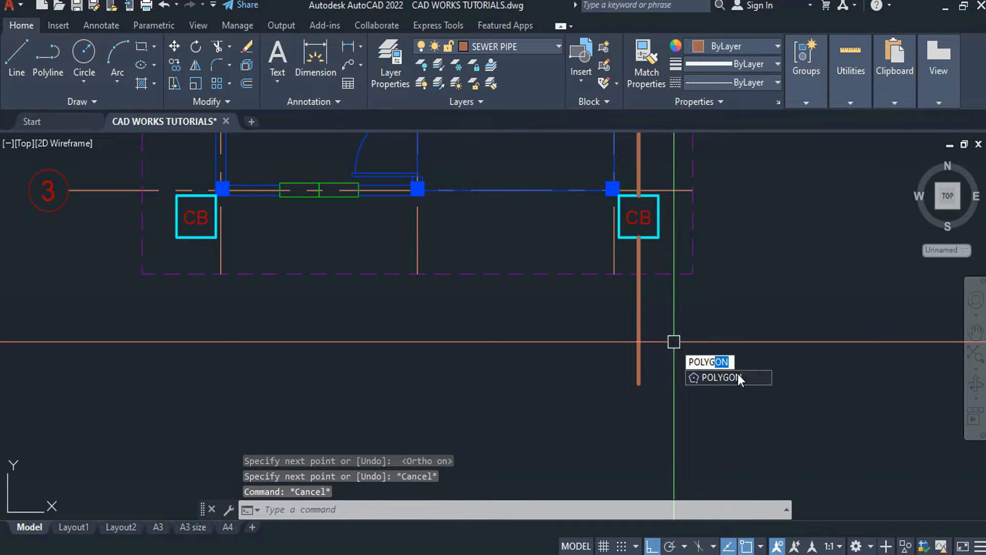
pyautogui.press('Return')
pyautogui.write('3')
pyautogui.press('Return')
pyautogui.click(639, 384)
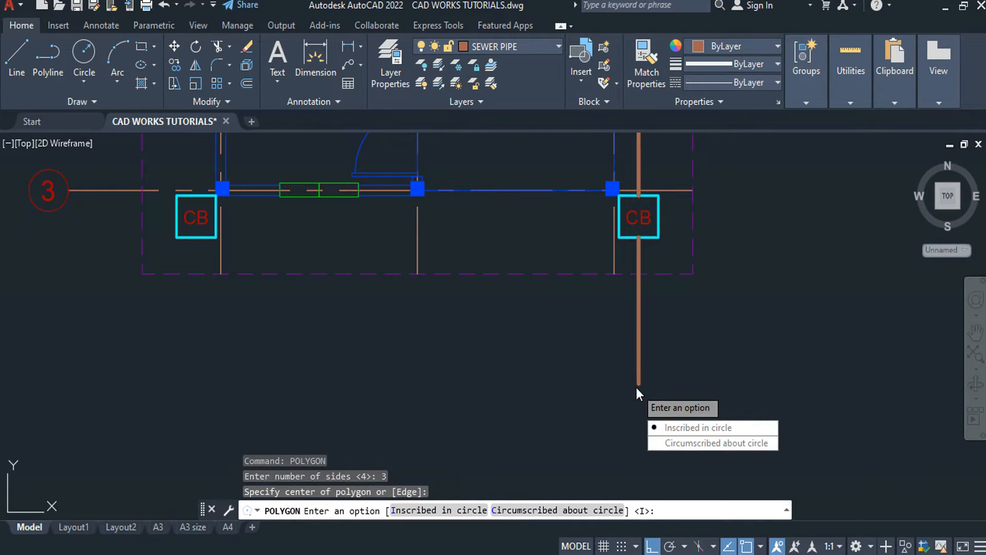
pyautogui.press('Return')
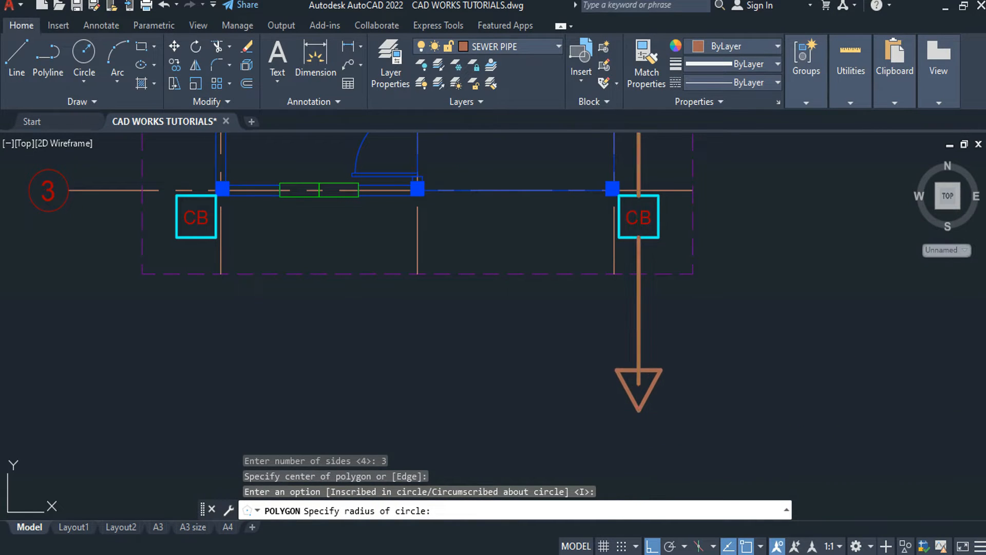
pyautogui.click(638, 410)
# - Trim off the portion of the sewer line that runs inside the triangle
pyautogui.write('tr')
pyautogui.press('Return')
pyautogui.scroll(4, 637, 390)
pyautogui.click(649, 364)
pyautogui.press('Escape')
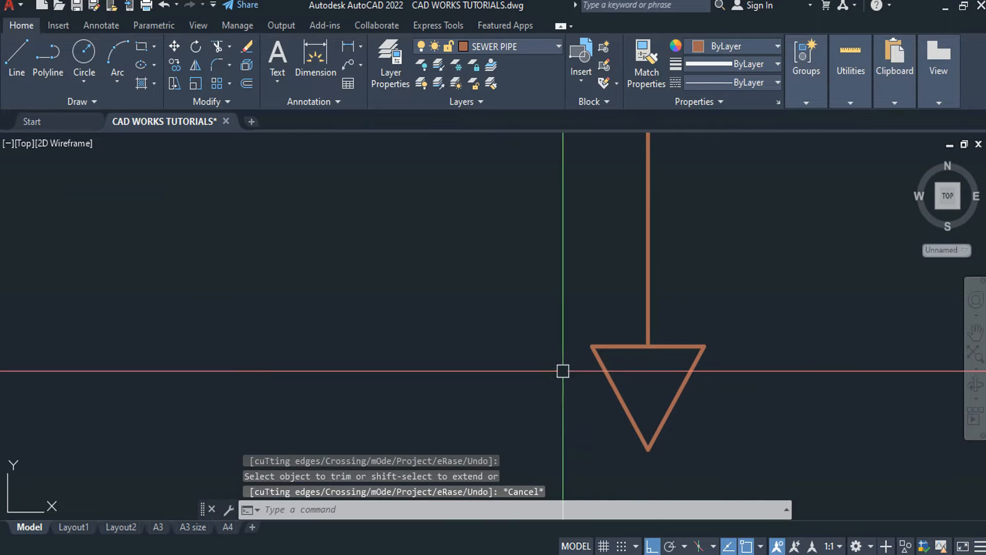
pyautogui.scroll(-5, 680, 364)
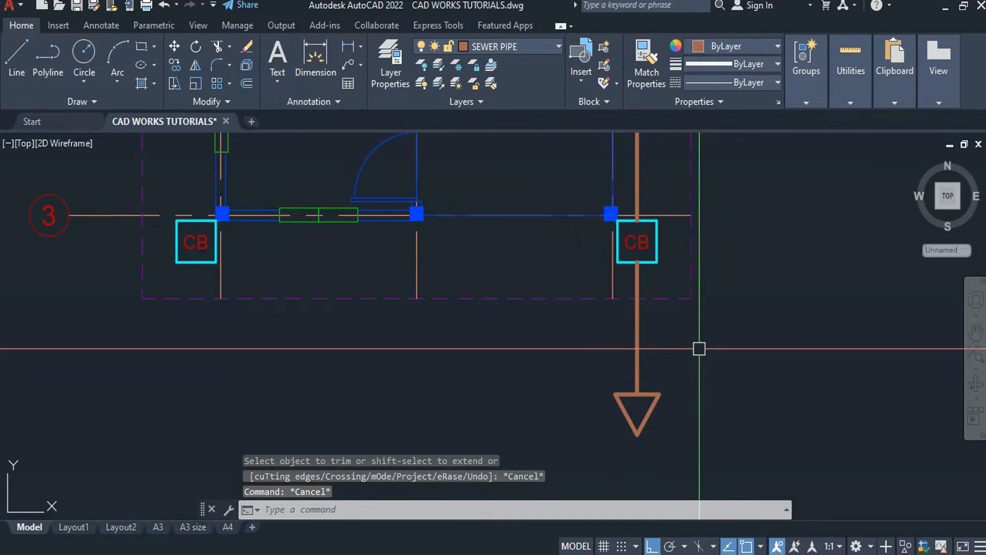
# - Draw a V-shaped notch inside the triangle, with lines from its upper-left corner to its centre and on to its upper-right corner
pyautogui.scroll(4, 654, 392)
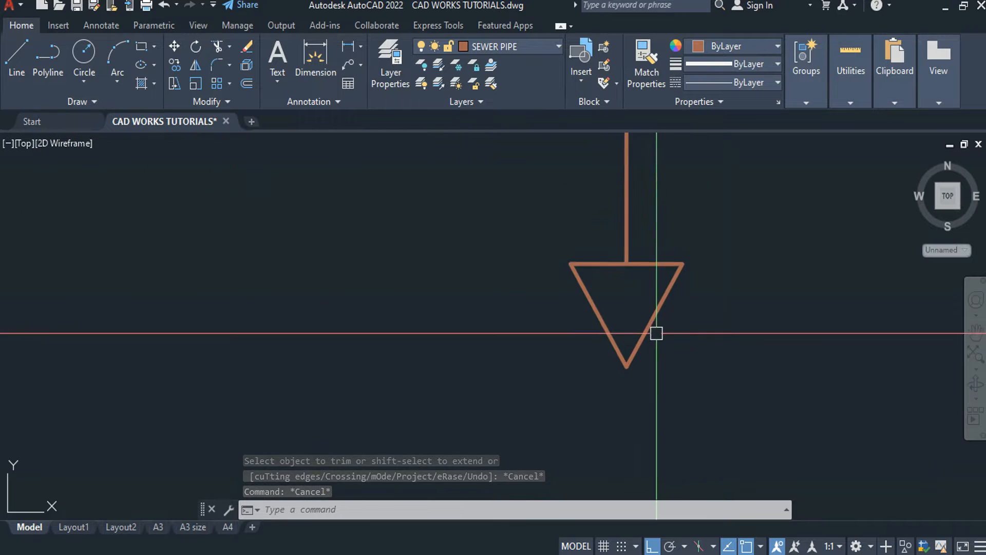
pyautogui.click(669, 283)
pyautogui.press('Escape')
pyautogui.write('l')
pyautogui.press('space')
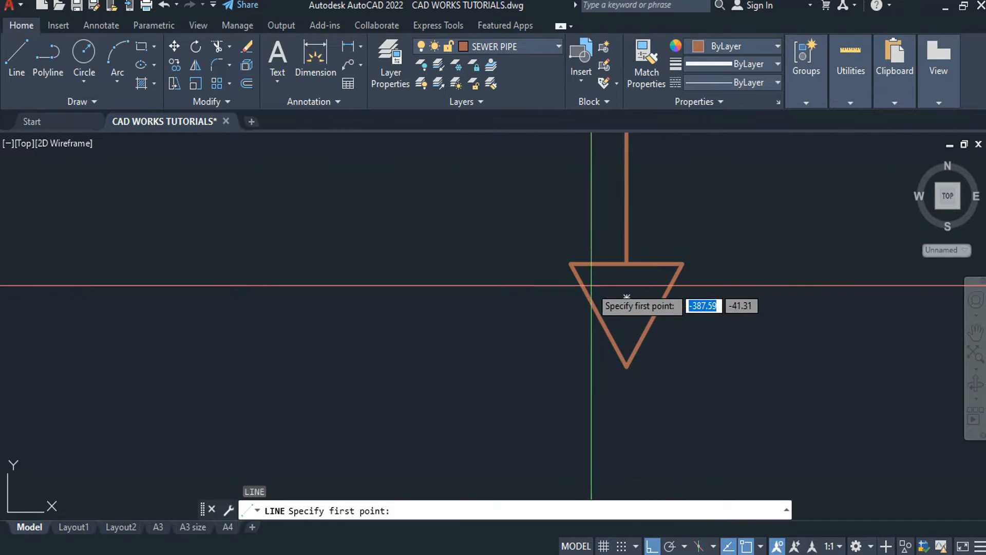
pyautogui.click(571, 264)
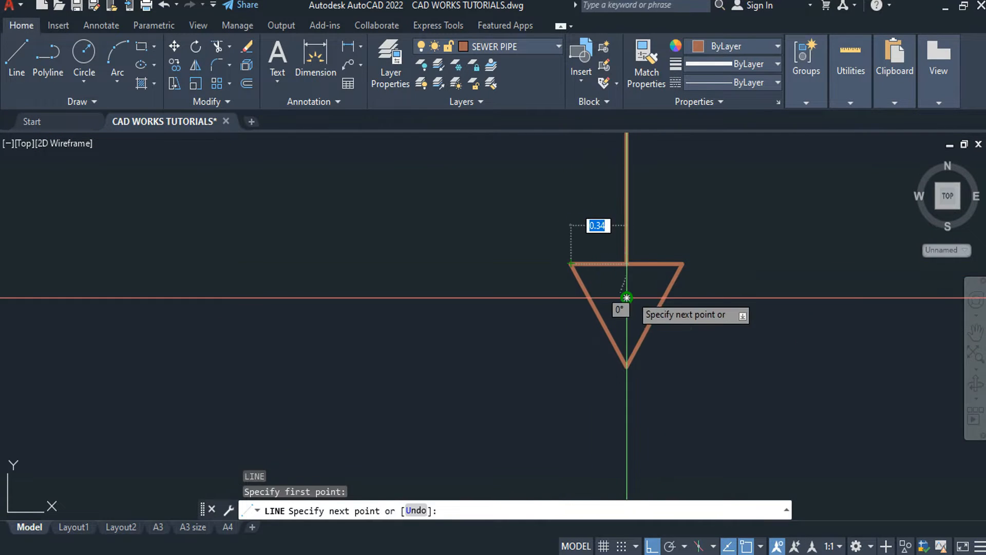
pyautogui.click(627, 297)
pyautogui.click(680, 264)
pyautogui.press('Escape')
# - Explode the triangle and erase its upper edge to leave a notched arrowhead
pyautogui.click(645, 263)
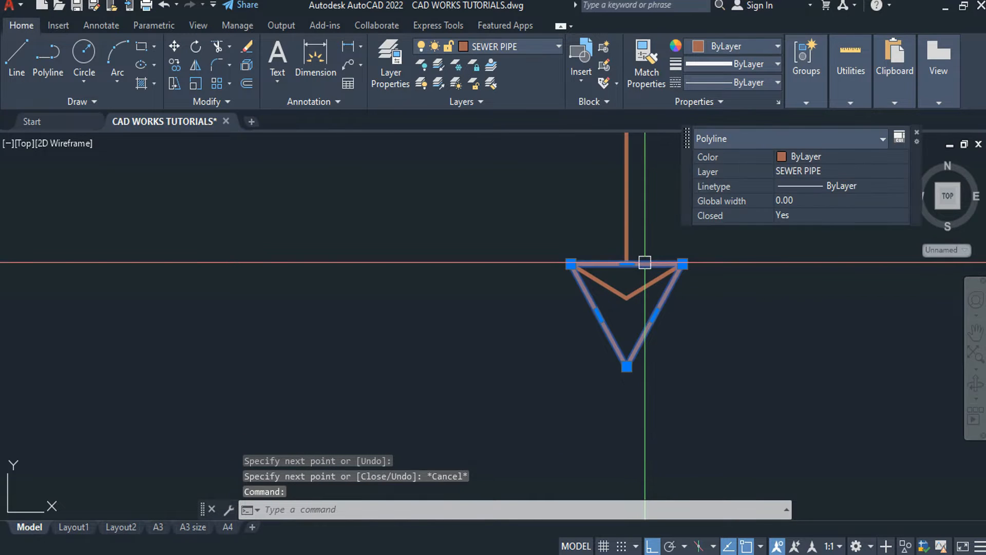
pyautogui.write('e')
pyautogui.press('space')
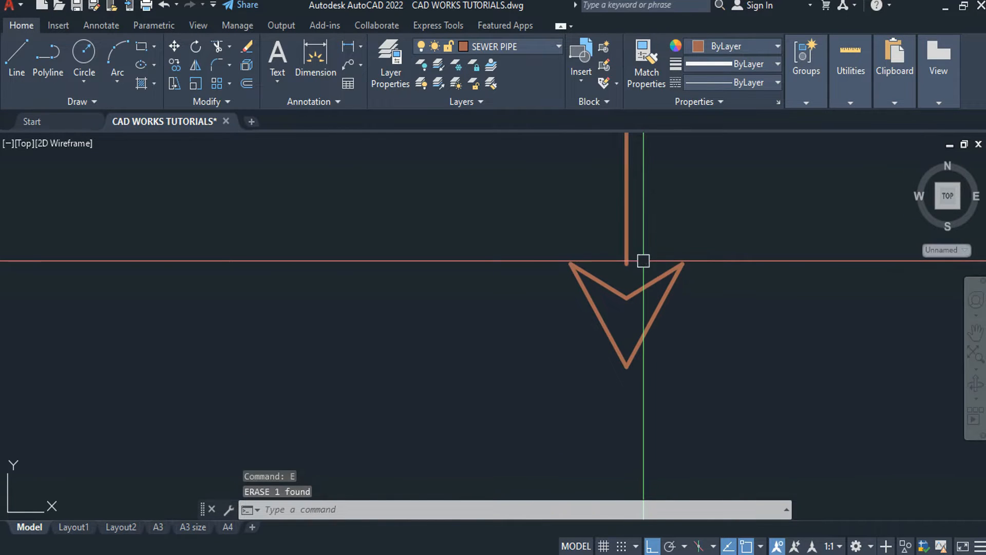
# - Extend the sewer line down to the notch of the arrowhead
pyautogui.write('ex')
pyautogui.press('space')
pyautogui.moveTo(638, 242); pyautogui.dragTo(615, 249)
pyautogui.press('Escape')
pyautogui.press('Escape')
pyautogui.scroll(-4, 676, 262)
pyautogui.moveTo(676, 267); pyautogui.dragTo(666, 310, button='middle')
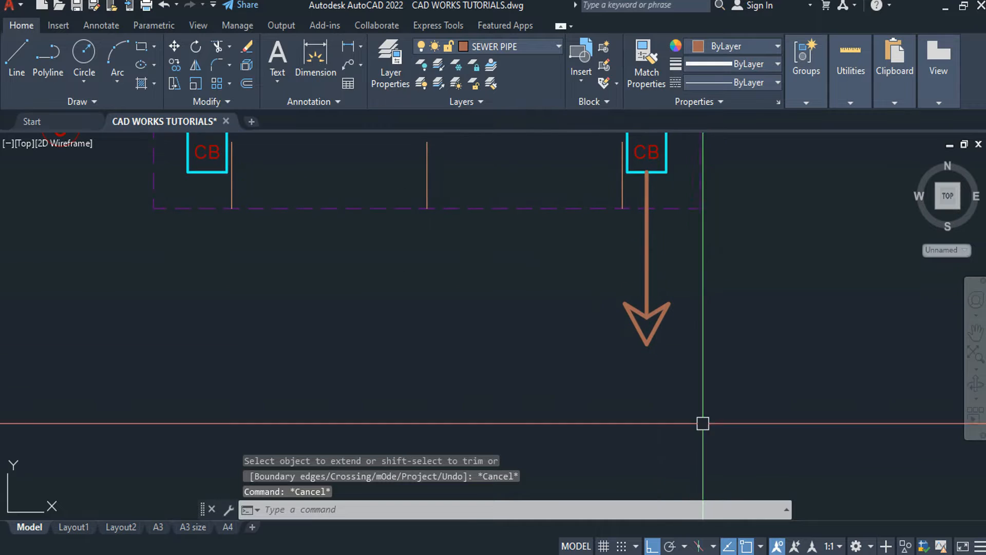
# - Move the whole arrowhead a short distance straight down, using its notch point as the base point
pyautogui.click(620, 283)
pyautogui.click(701, 370)
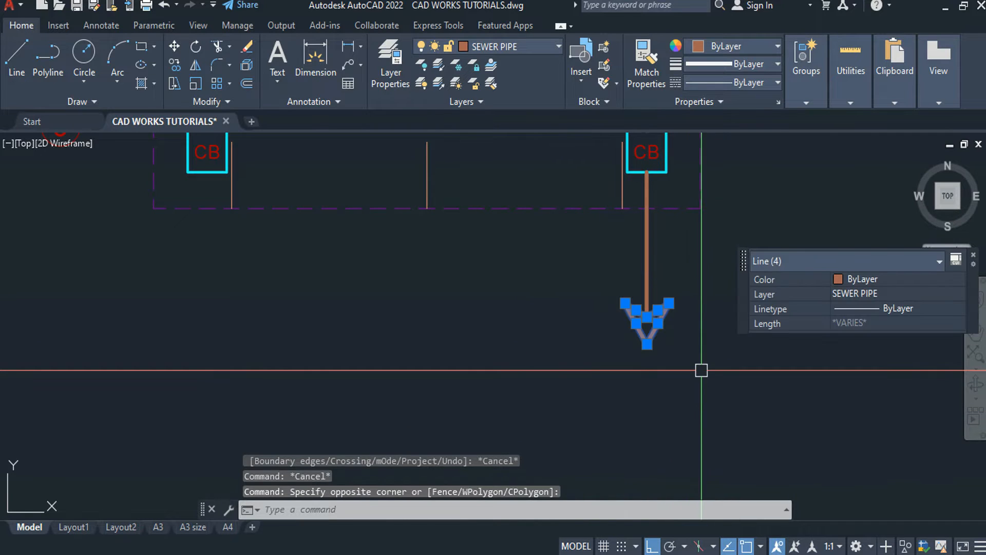
pyautogui.write('m')
pyautogui.press('space')
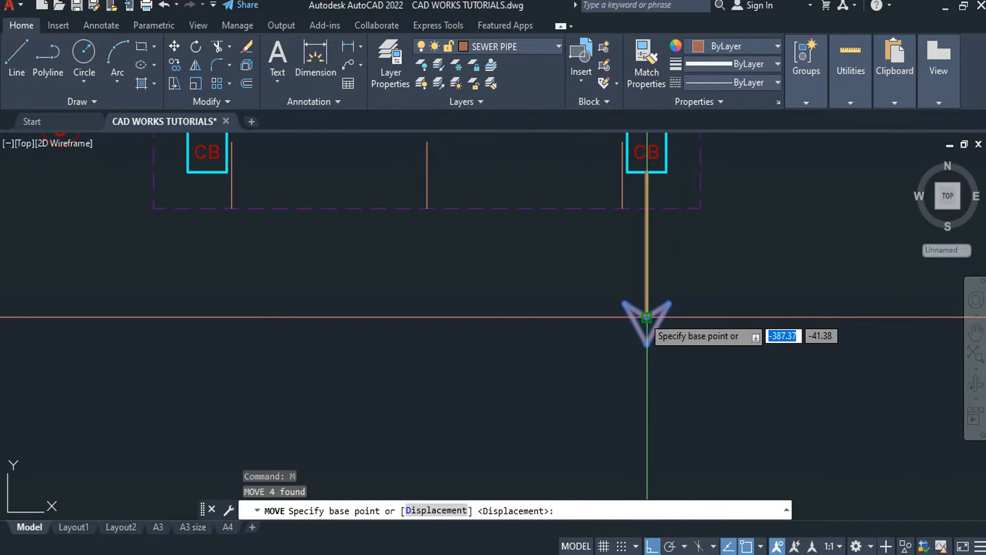
pyautogui.click(647, 317)
pyautogui.press('Escape')
# - Extend the sewer line to meet the notch of the lowered arrowhead
pyautogui.write('ex')
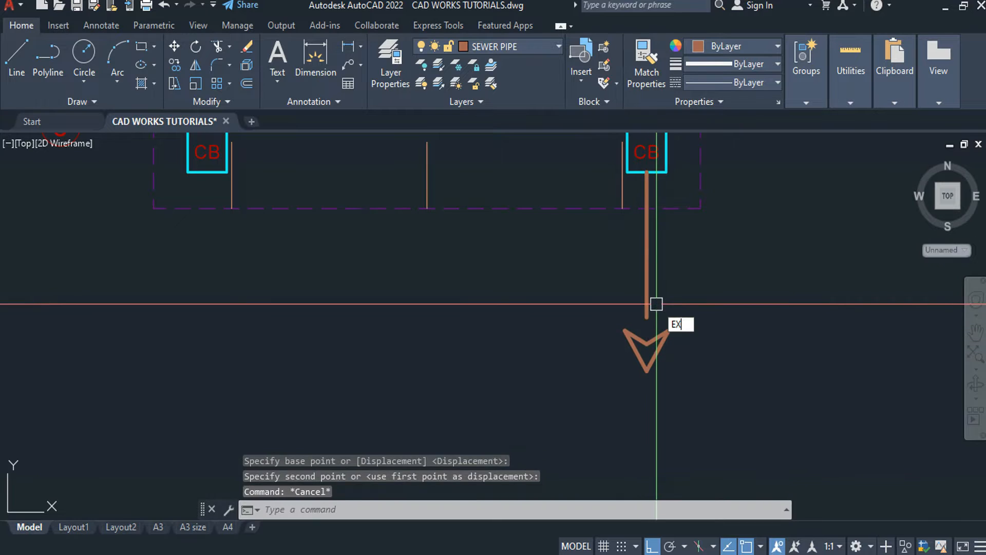
pyautogui.press('space')
pyautogui.click(651, 311)
pyautogui.press('Escape')
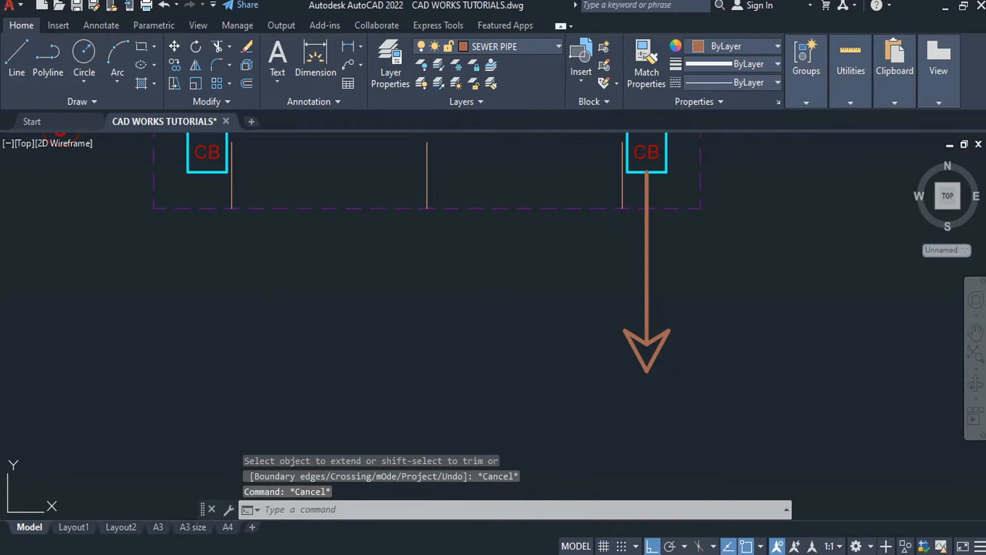
# - Fill the arrowhead with a SOLID hatch
pyautogui.write('h')
pyautogui.press('space')
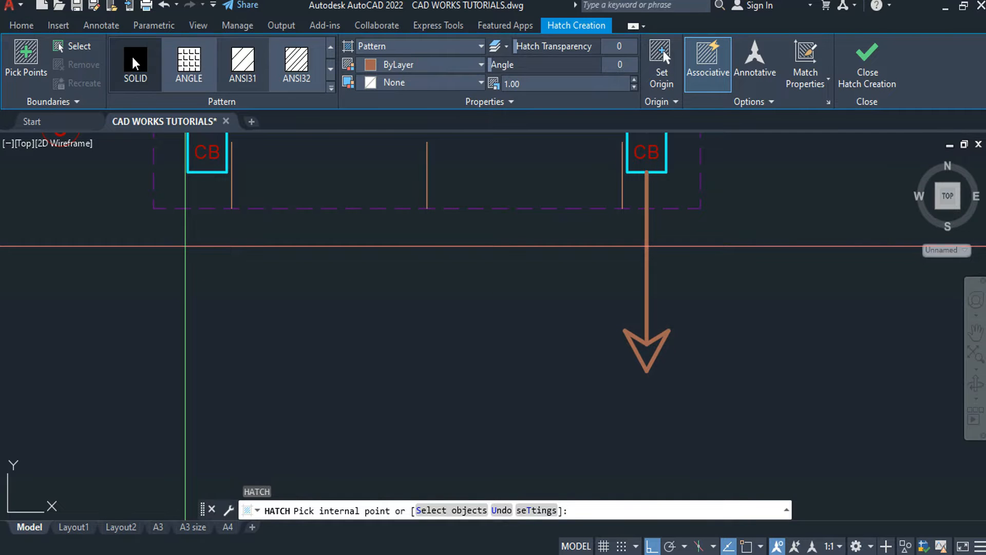
pyautogui.click(134, 63)
pyautogui.click(646, 346)
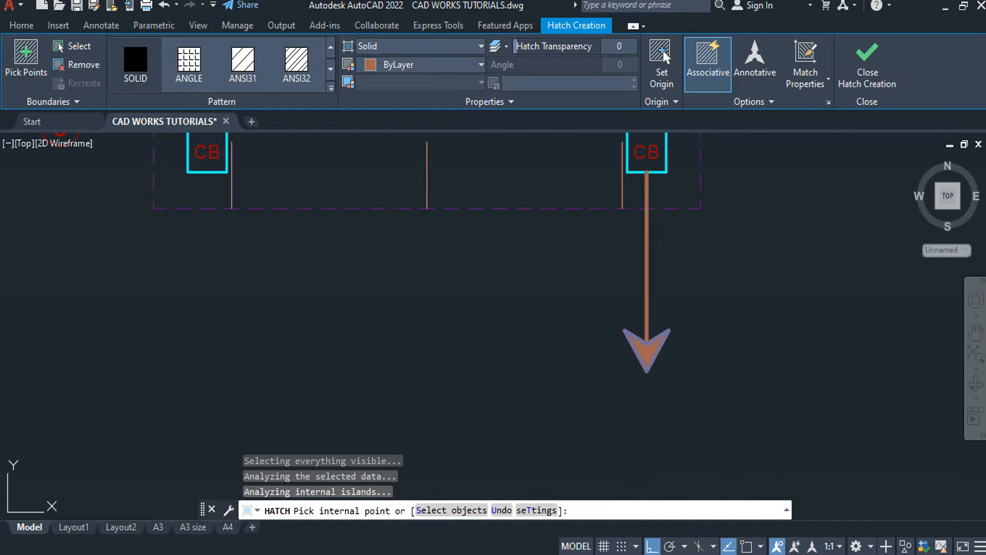
pyautogui.press('space')
# - Add the multiline text TO EXISTING DRAINAGE to the right of the arrow, widened to fit on one line
pyautogui.moveTo(693, 227); pyautogui.dragTo(685, 291, button='middle')
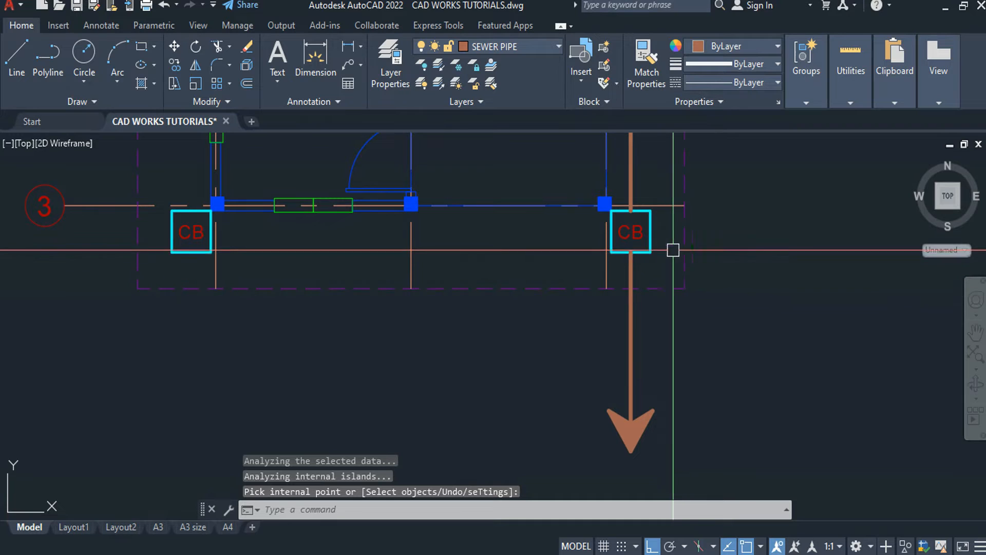
pyautogui.write('t')
pyautogui.press('space')
pyautogui.click(703, 316)
pyautogui.click(771, 338)
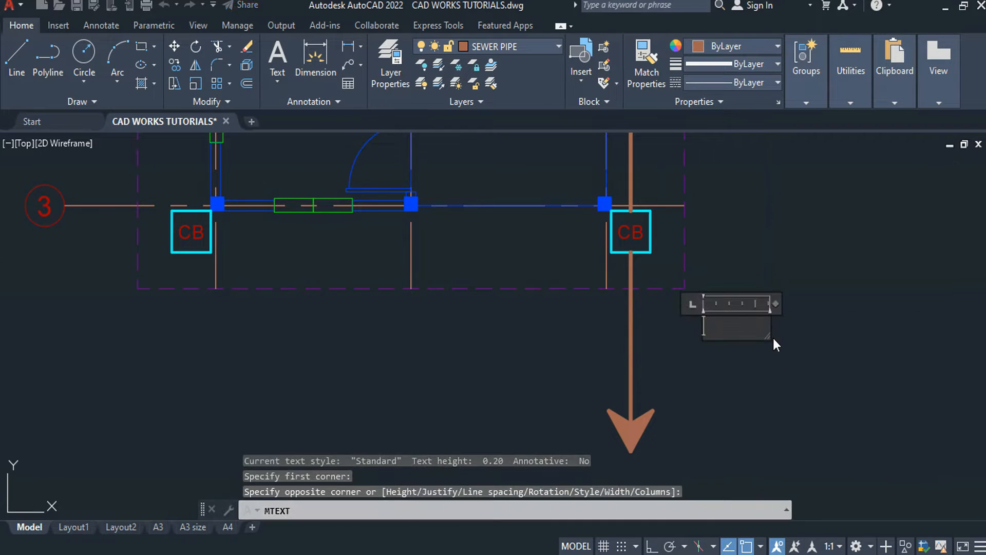
pyautogui.write('TO E')
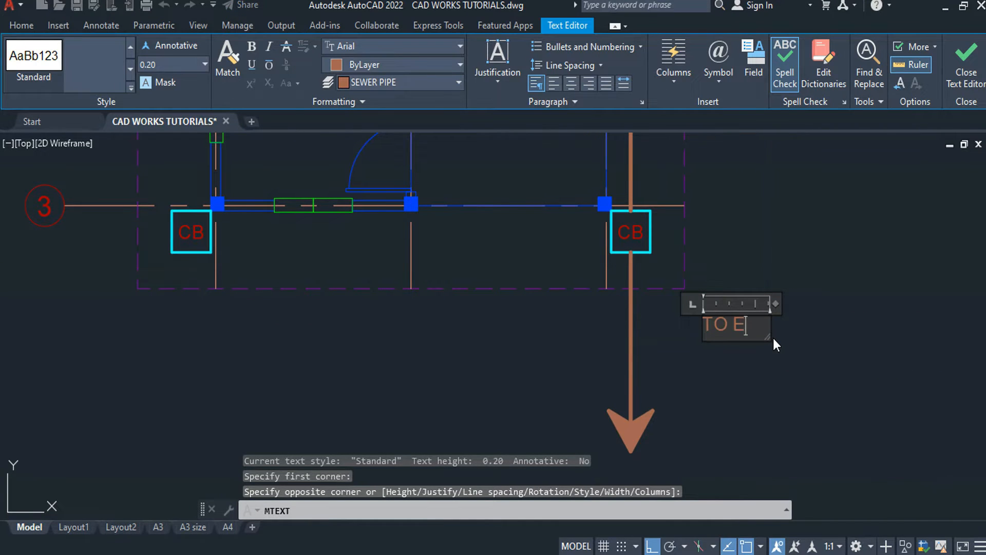
pyautogui.write('XISTIN')
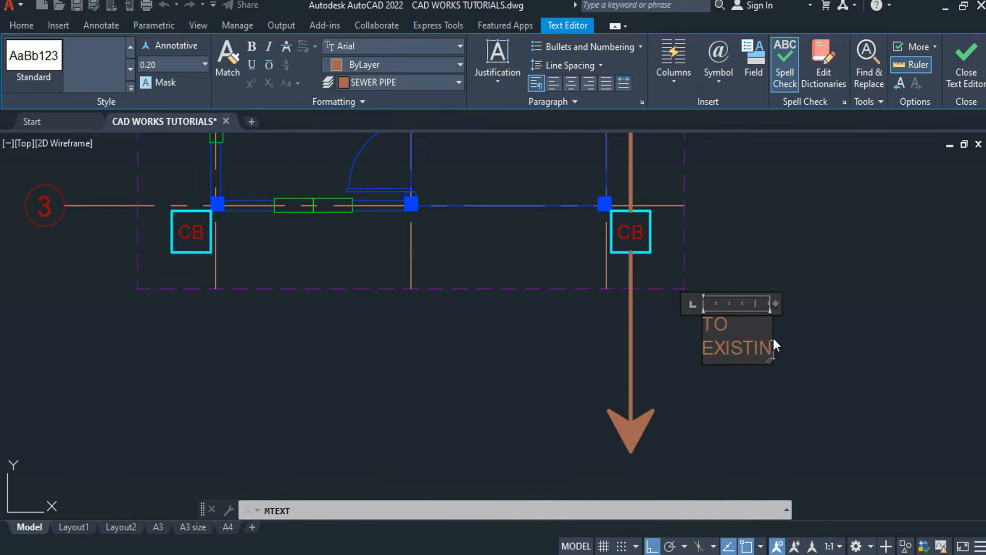
pyautogui.write('G DRAI')
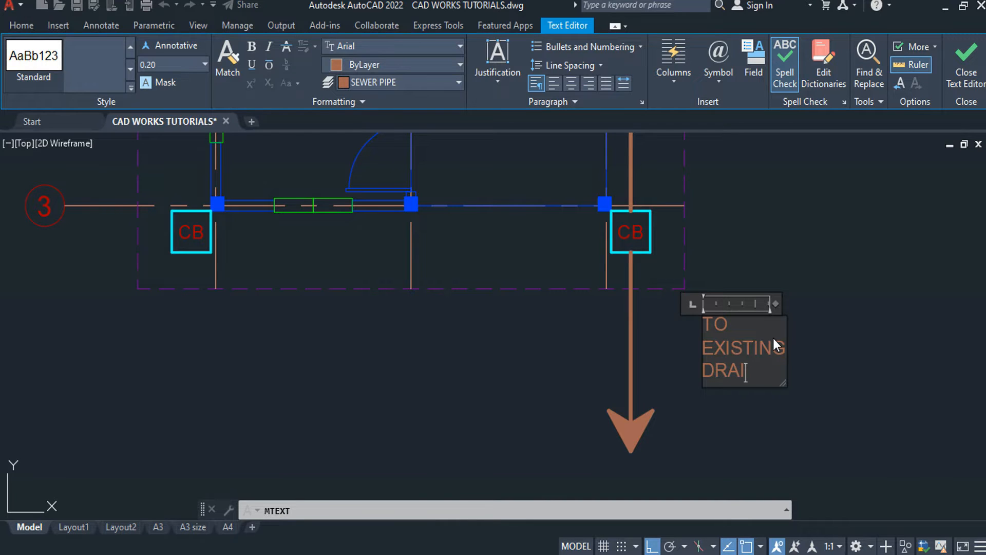
pyautogui.write('NAGE')
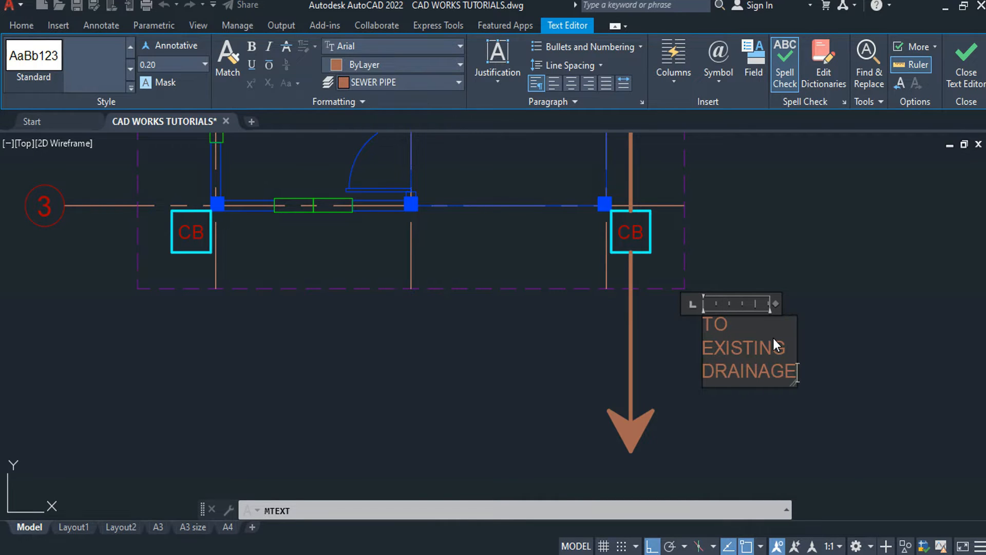
pyautogui.moveTo(778, 301); pyautogui.dragTo(935, 317)
pyautogui.click(905, 342)
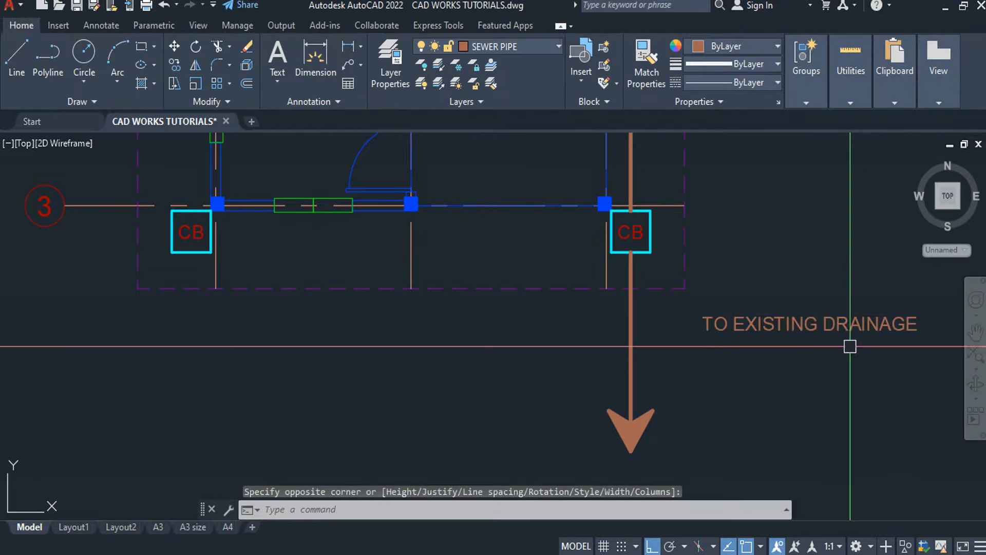
# - Change the TO EXISTING DRAINAGE label to the TEXT layer
pyautogui.click(850, 343)
pyautogui.click(847, 308)
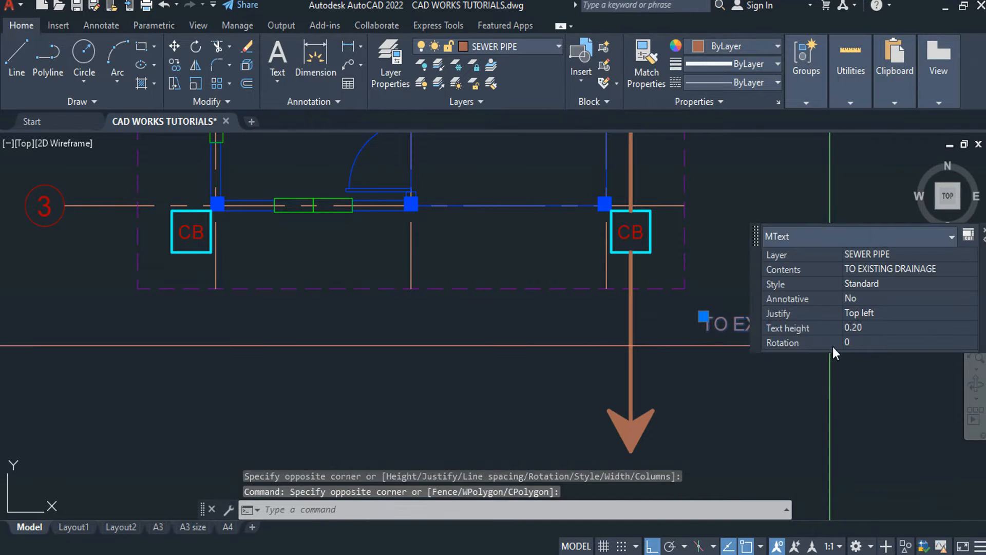
pyautogui.click(546, 48)
pyautogui.click(478, 490)
pyautogui.press('Escape')
pyautogui.press('Escape')
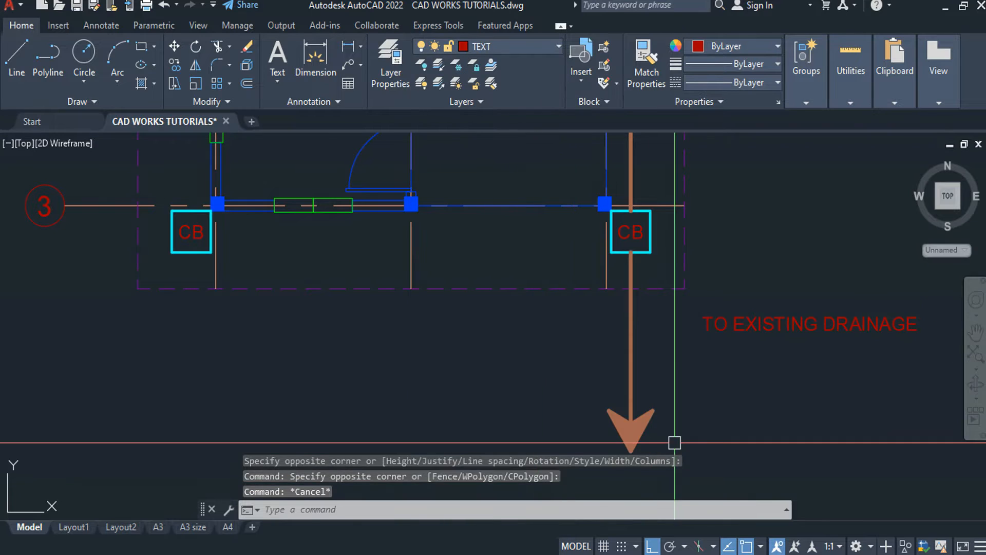
# - Rotate the TO EXISTING DRAINAGE label to 270 degrees so it reads vertically downward
pyautogui.click(773, 252)
pyautogui.click(757, 362)
pyautogui.write('RO')
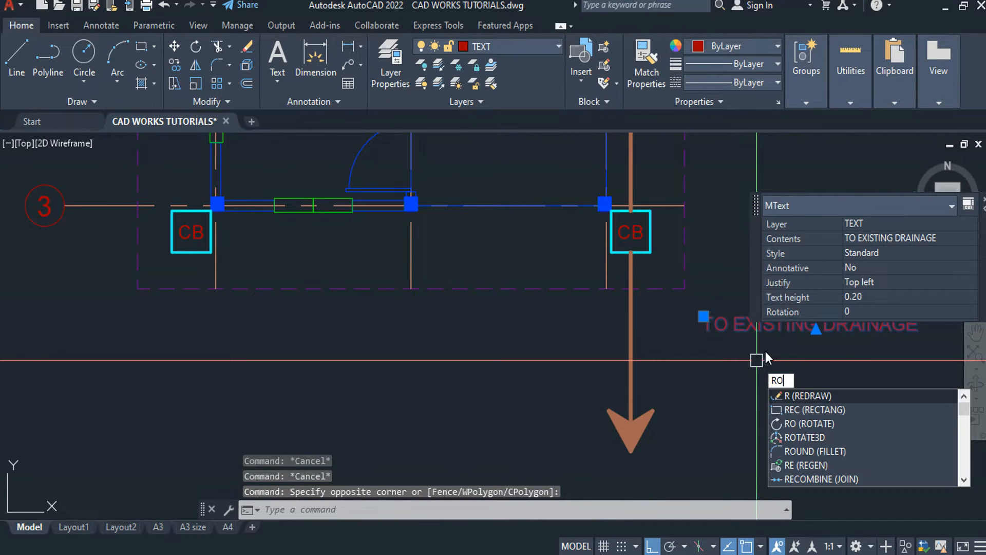
pyautogui.press('Return')
pyautogui.click(782, 322)
pyautogui.click(739, 403)
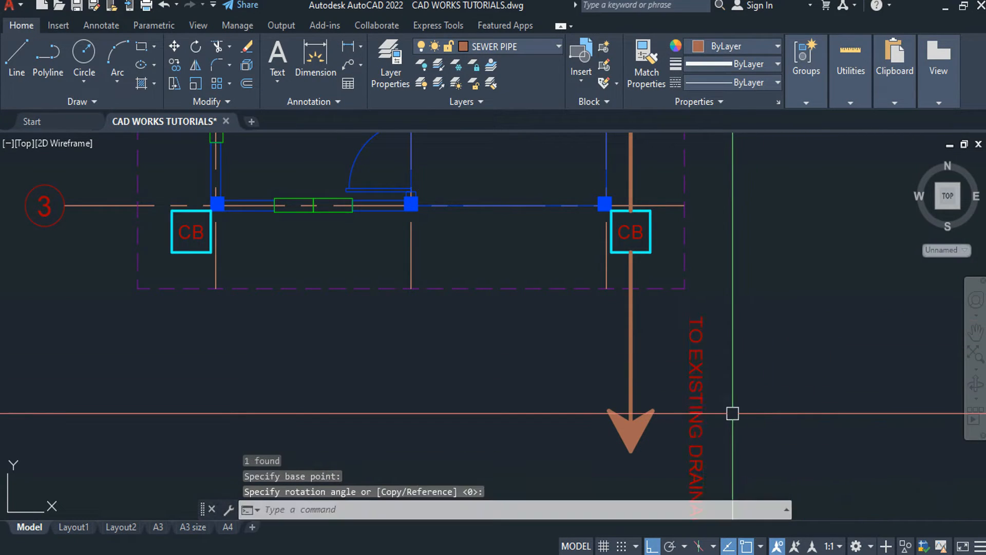
# - Move the vertical label up and just left of the sewer arrow, with Ortho off
pyautogui.click(731, 408)
pyautogui.click(699, 423)
pyautogui.write('M')
pyautogui.press('Return')
pyautogui.click(709, 398)
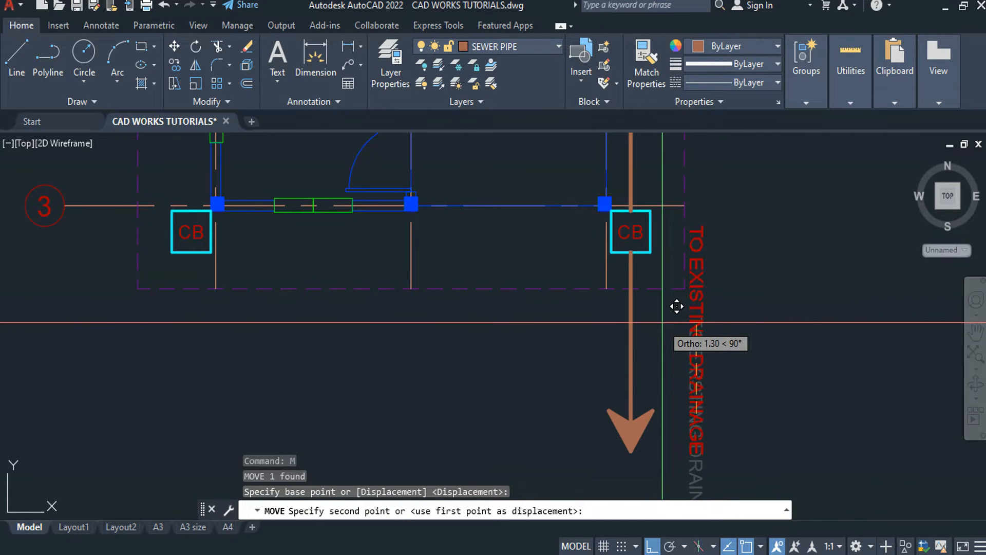
pyautogui.press('F8')
pyautogui.scroll(2, 628, 335)
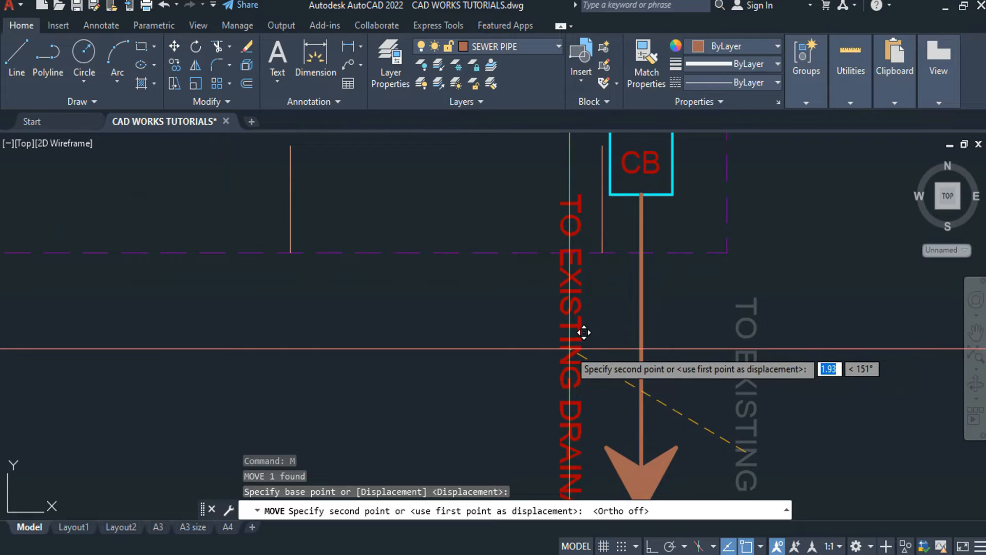
pyautogui.scroll(-1, 593, 299)
pyautogui.click(599, 280)
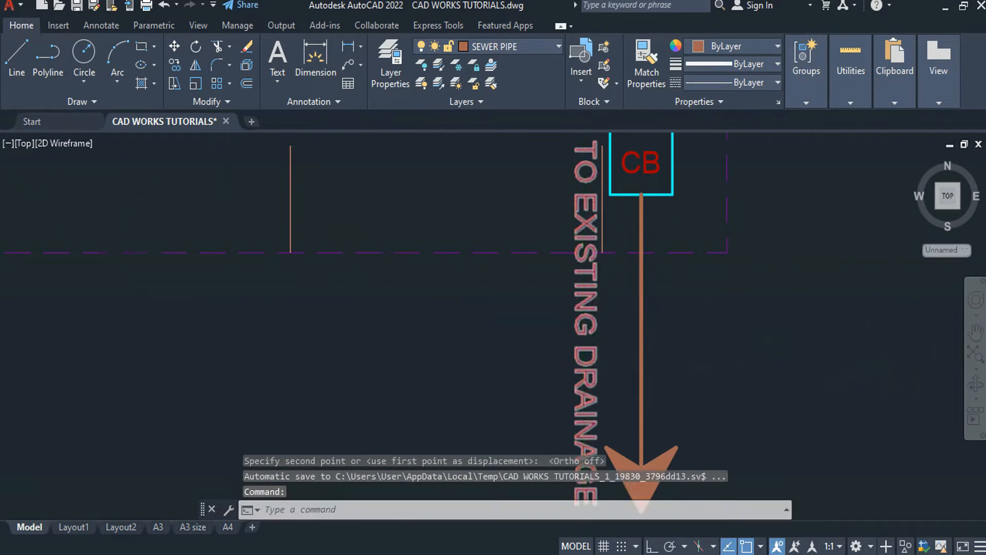
# - Move the vertical TO EXISTING DRAINAGE label across to the right side of the sewer arrow
pyautogui.scroll(-2, 588, 261)
pyautogui.click(589, 287)
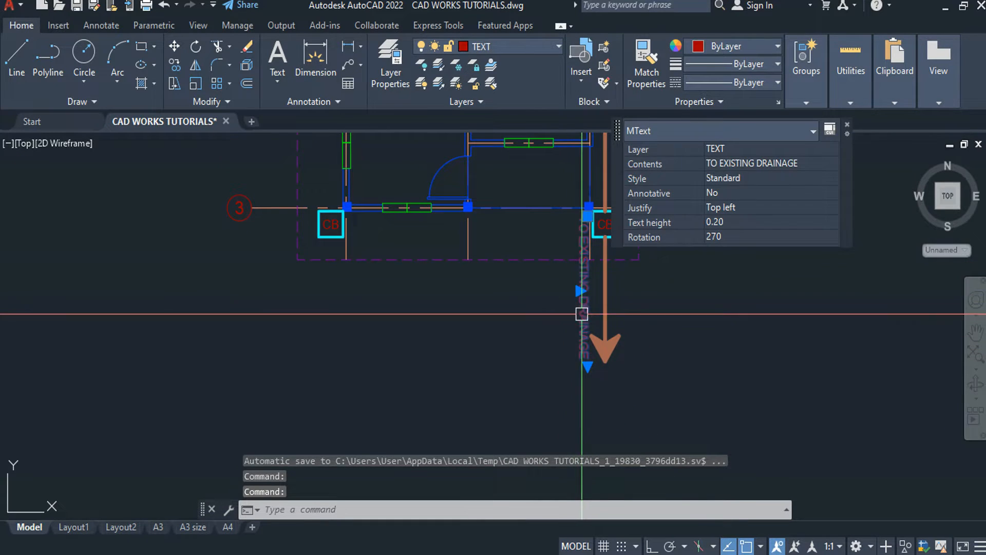
pyautogui.write('M')
pyautogui.press('Return')
pyautogui.click(628, 297)
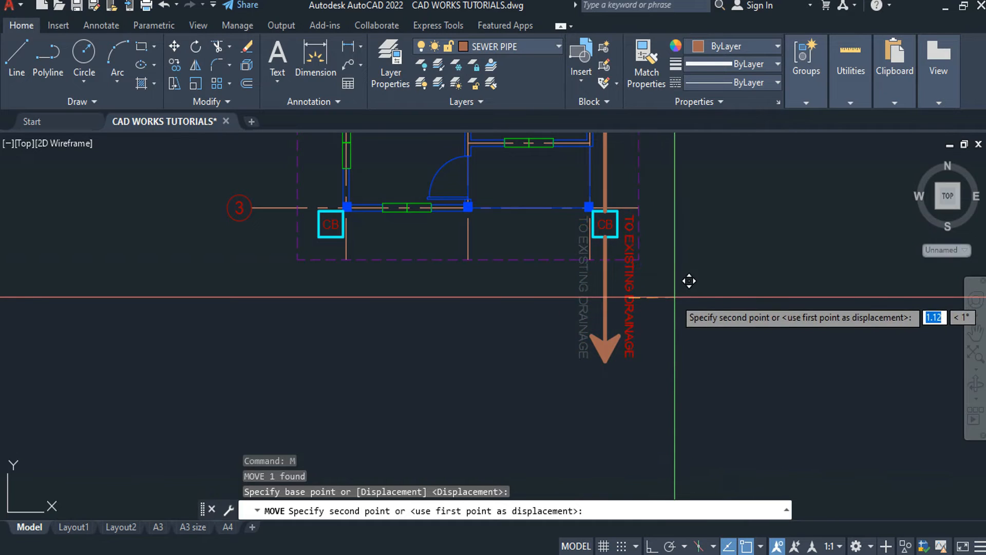
pyautogui.click(674, 296)
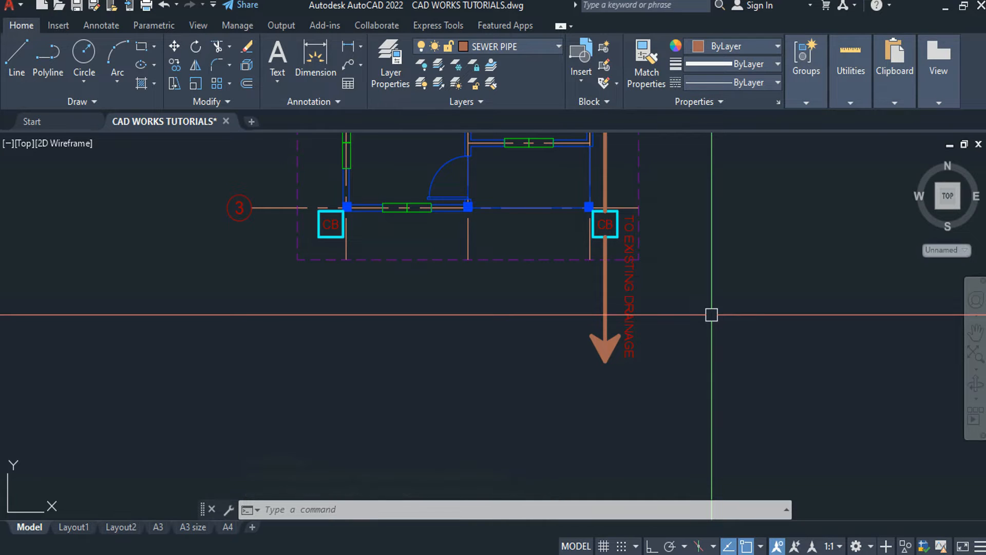
pyautogui.press('Escape')
pyautogui.moveTo(711, 315); pyautogui.dragTo(709, 355, button='middle')
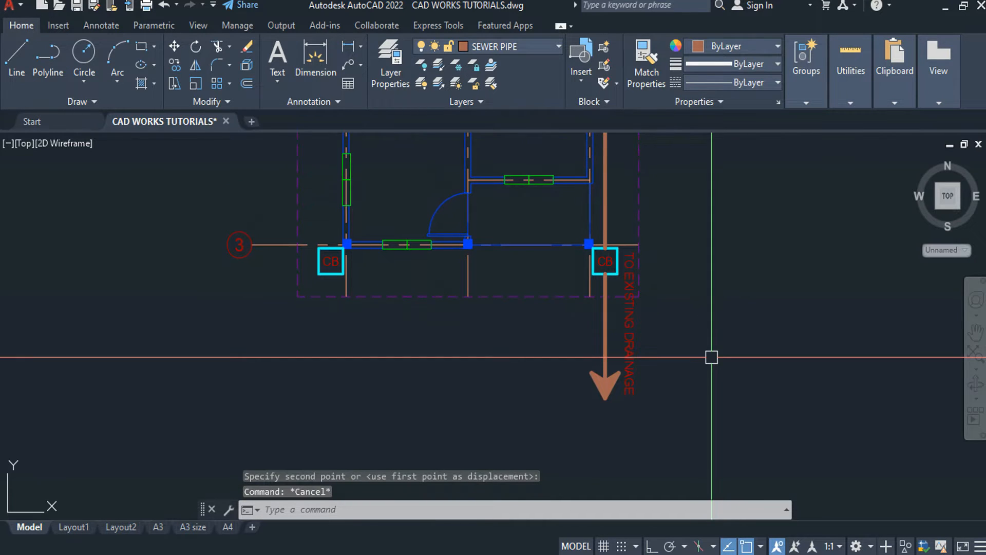
# - Copy the sewer pipes, arrow and TO EXISTING DRAINAGE label beside grid C over to the CB column beside grid A
pyautogui.press('Escape')
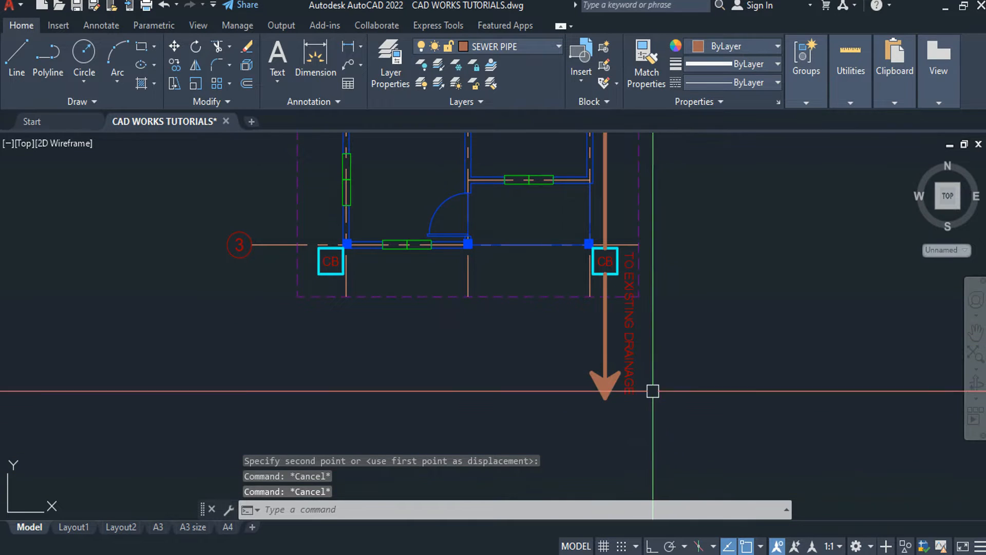
pyautogui.click(640, 361)
pyautogui.click(613, 277)
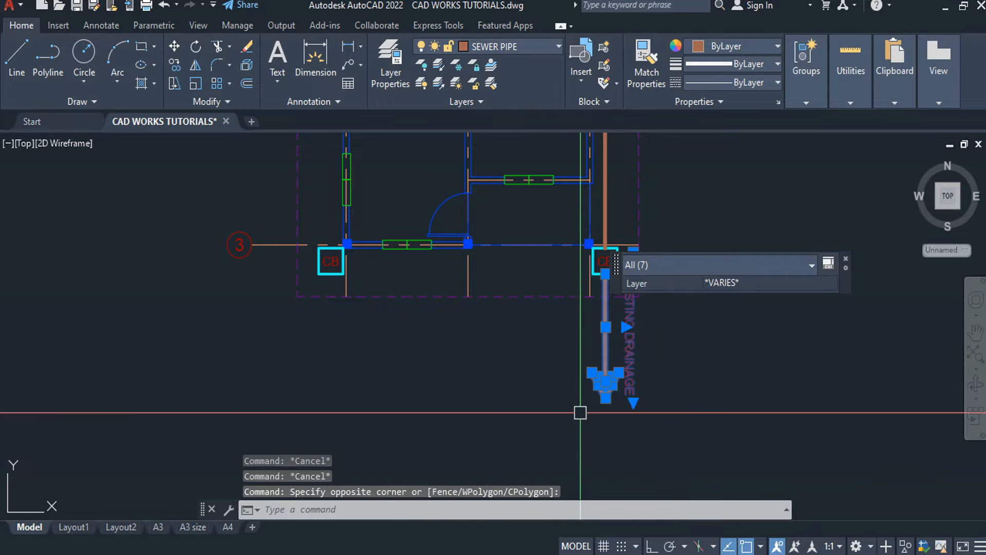
pyautogui.click(610, 190)
pyautogui.moveTo(637, 175); pyautogui.dragTo(647, 469, button='middle')
pyautogui.write('co')
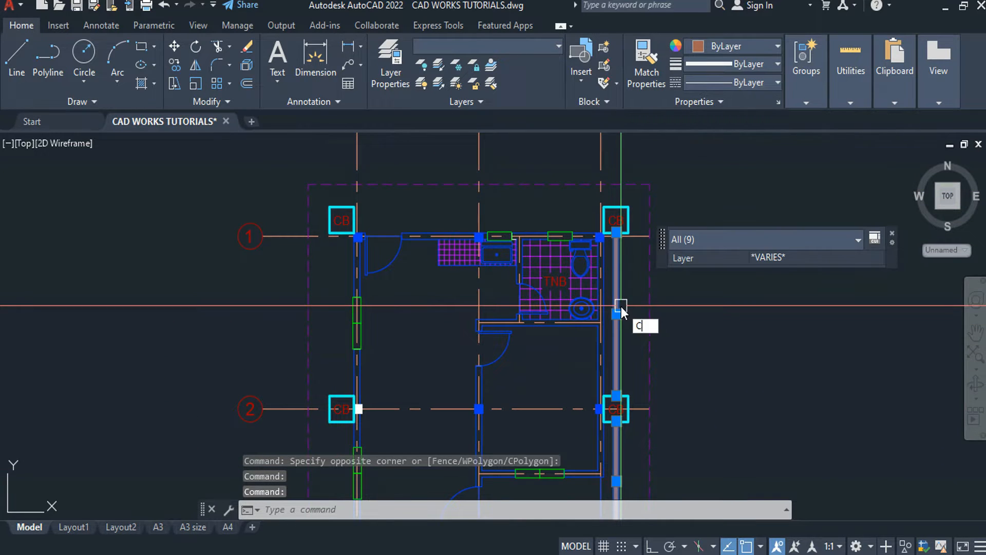
pyautogui.press('Return')
pyautogui.click(617, 235)
pyautogui.scroll(5, 310, 235)
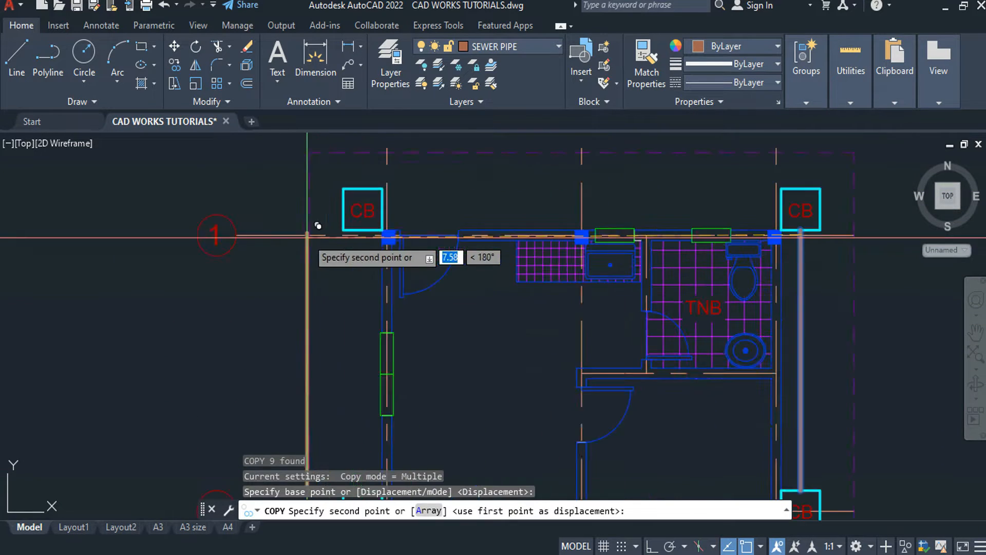
pyautogui.press('Escape')
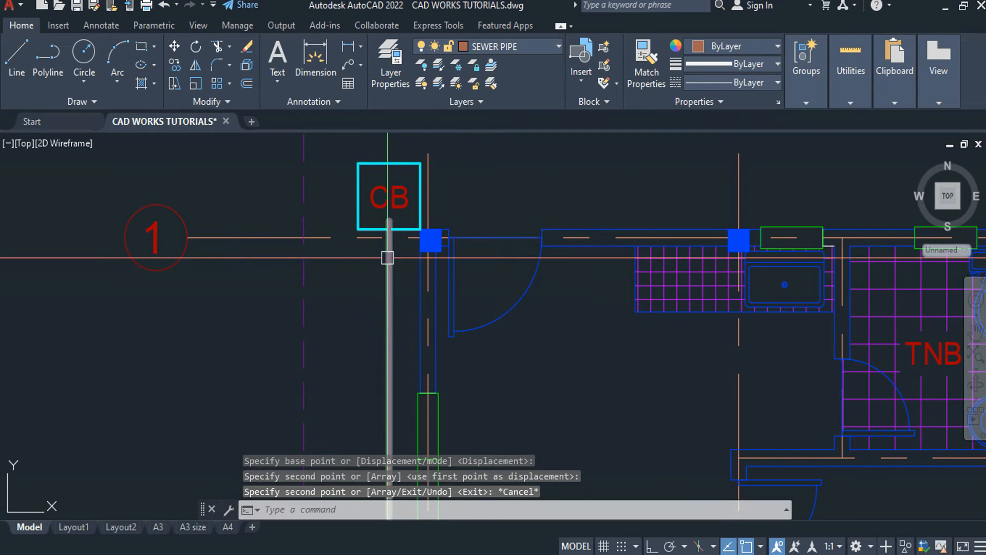
# - Move the copied pipes, arrow and label beside grid A down so the pipe ends meet the edges of the CB boxes
pyautogui.click(389, 226)
pyautogui.moveTo(368, 372); pyautogui.dragTo(412, 210, button='middle')
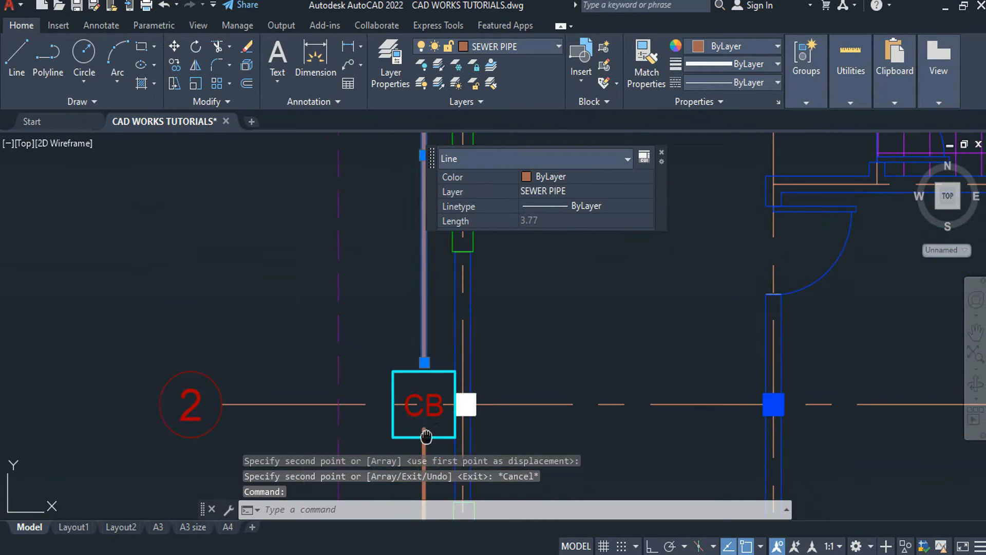
pyautogui.click(453, 419)
pyautogui.click(409, 389)
pyautogui.moveTo(389, 421); pyautogui.dragTo(398, 184, button='middle')
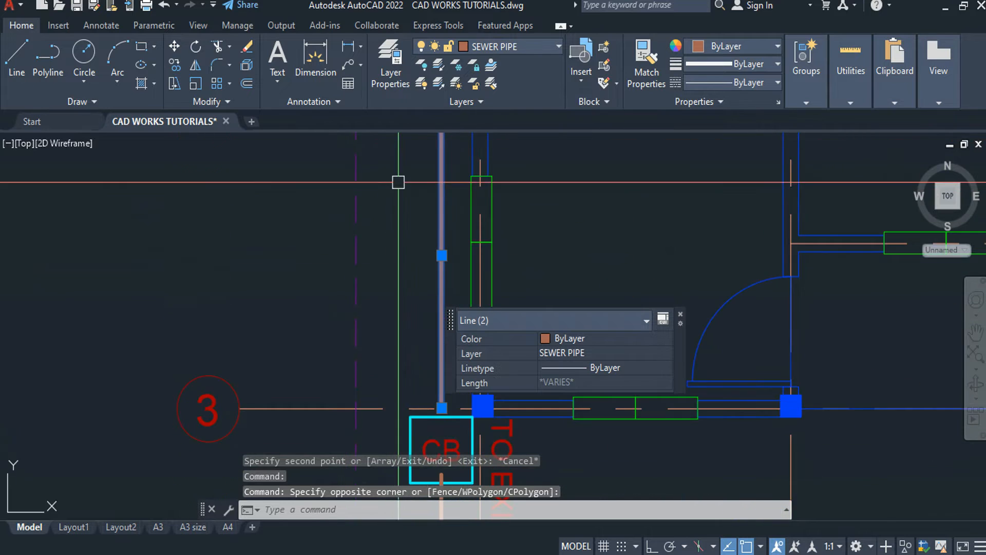
pyautogui.scroll(-8, 402, 186)
pyautogui.scroll(5, 412, 295)
pyautogui.click(471, 242)
pyautogui.click(375, 236)
pyautogui.moveTo(367, 279); pyautogui.dragTo(386, 423, button='middle')
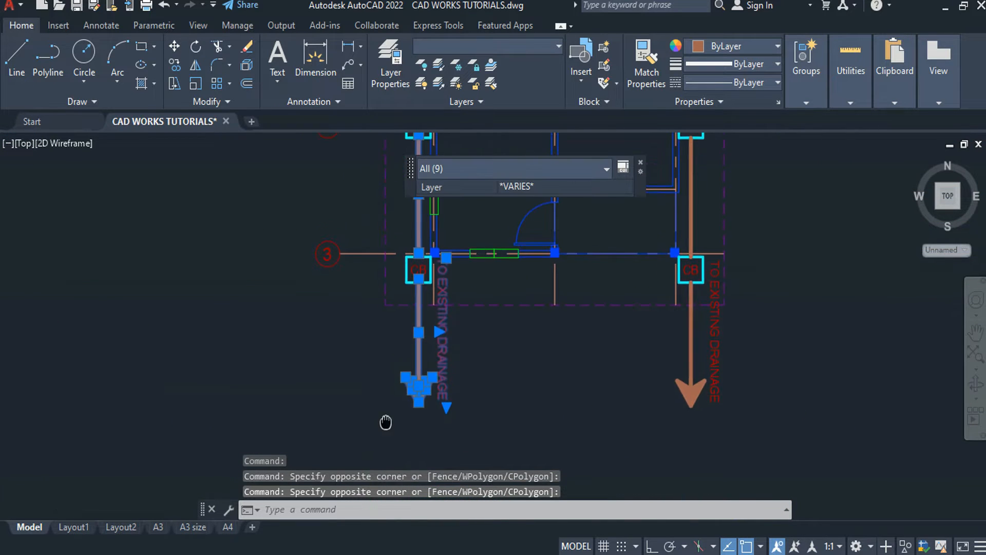
pyautogui.moveTo(413, 280); pyautogui.dragTo(428, 322, button='middle')
pyautogui.write('M')
pyautogui.press('Return')
pyautogui.scroll(6, 427, 322)
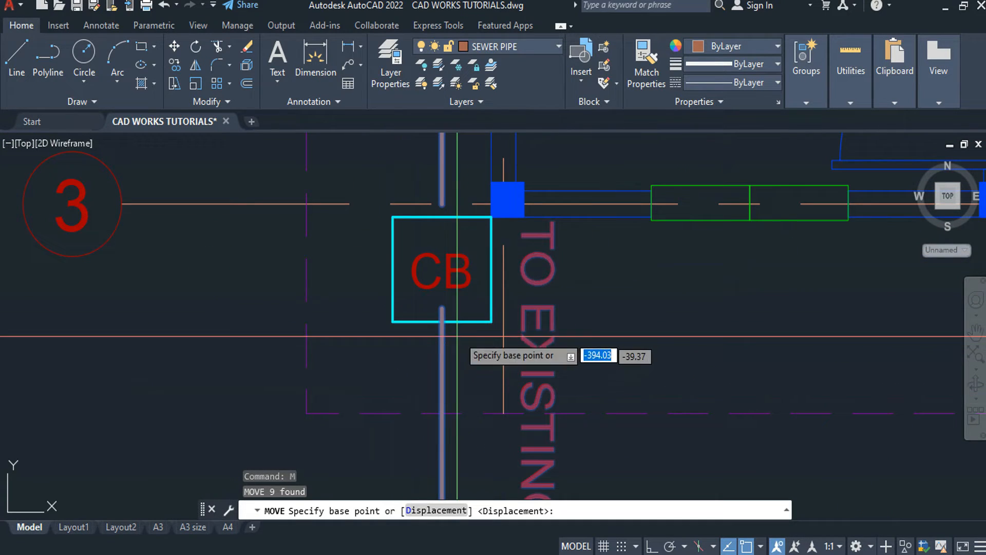
pyautogui.click(442, 308)
pyautogui.press('Escape')
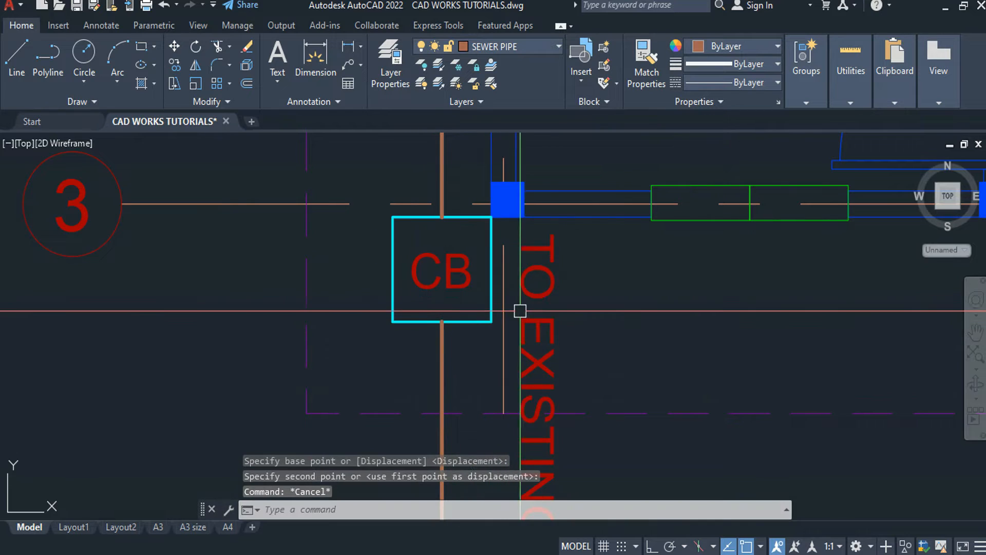
# - Move the copied TO EXISTING DRAINAGE label to the outer left side of the sewer arrow beside grid A
pyautogui.click(541, 284)
pyautogui.click(522, 276)
pyautogui.press('Return')
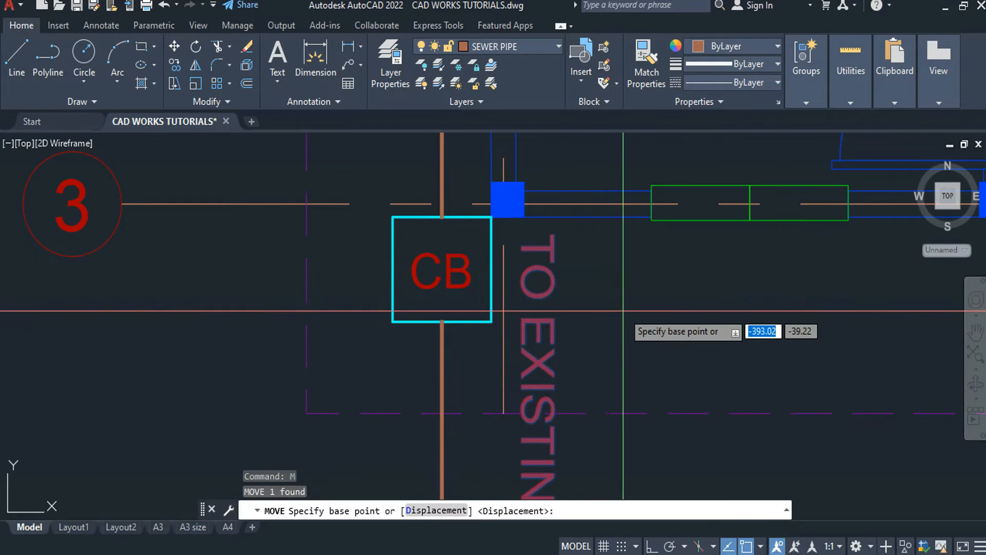
pyautogui.click(625, 311)
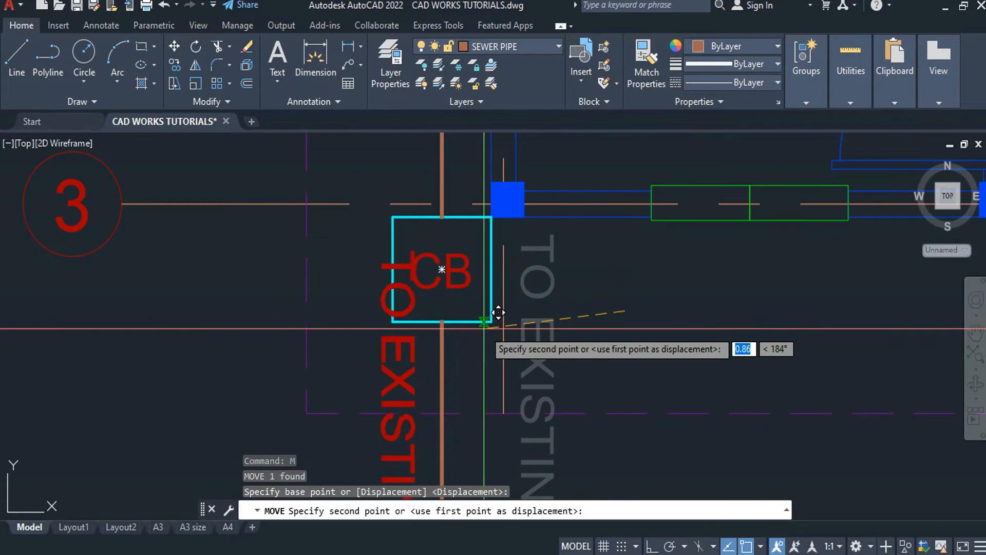
pyautogui.click(460, 321)
pyautogui.scroll(-4, 514, 316)
pyautogui.moveTo(566, 313)
pyautogui.mouseDown(button='middle')
pyautogui.moveTo(483, 248)
pyautogui.moveTo(489, 271)
pyautogui.mouseUp(button='middle')
pyautogui.scroll(-2, 486, 264)
pyautogui.press('Escape')
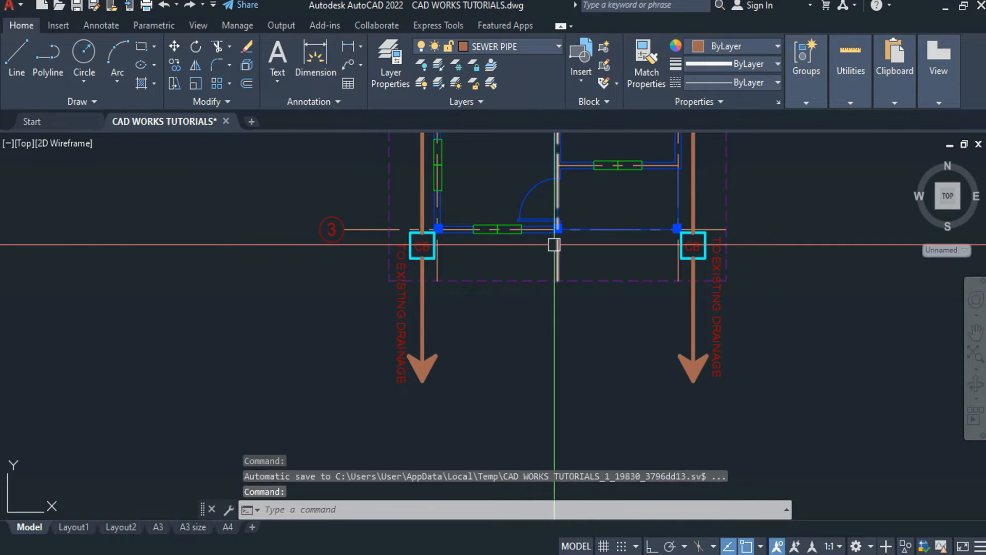
# - Review the sewer pipes, CB boxes and drainage outlets along both sides of the floor plan
pyautogui.moveTo(584, 255); pyautogui.dragTo(593, 267, button='middle')
pyautogui.scroll(-5, 592, 267)
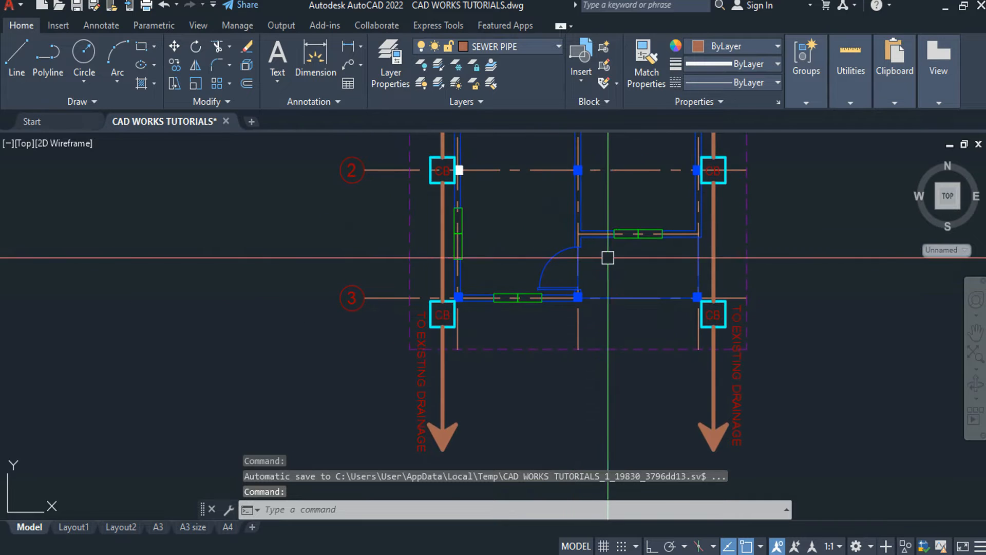
pyautogui.scroll(4, 650, 402)
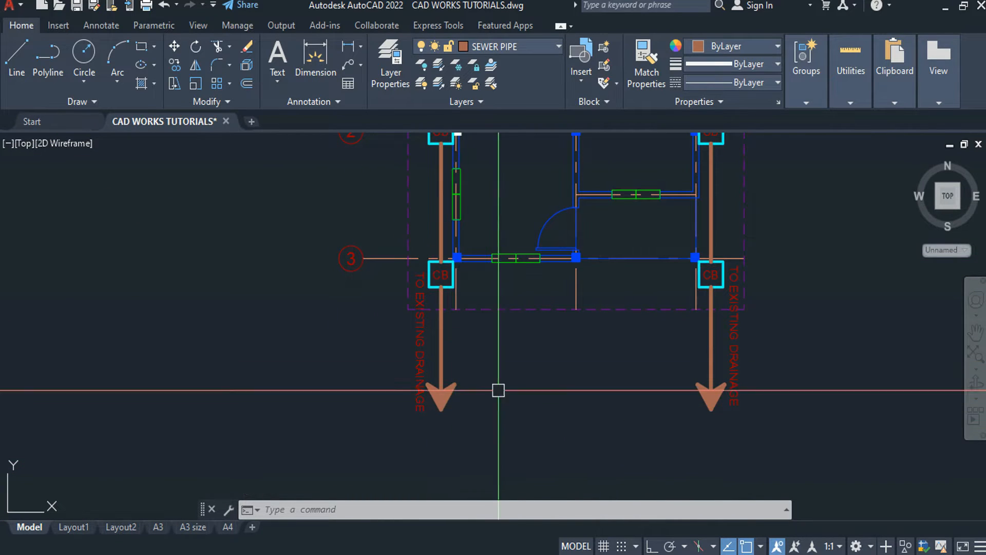
pyautogui.moveTo(507, 229); pyautogui.dragTo(550, 353, button='middle')
pyautogui.scroll(-3, 552, 291)
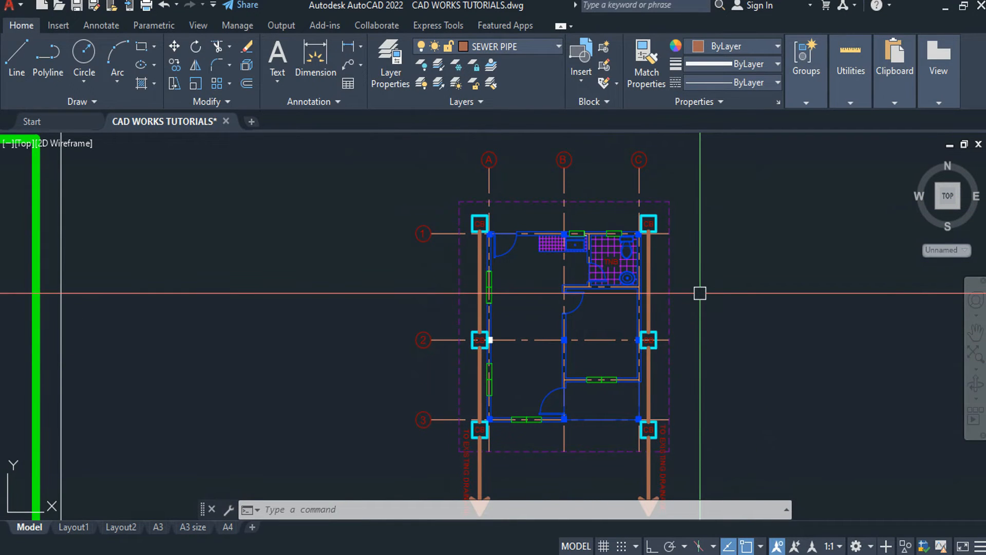
pyautogui.moveTo(627, 275); pyautogui.dragTo(577, 268, button='middle')
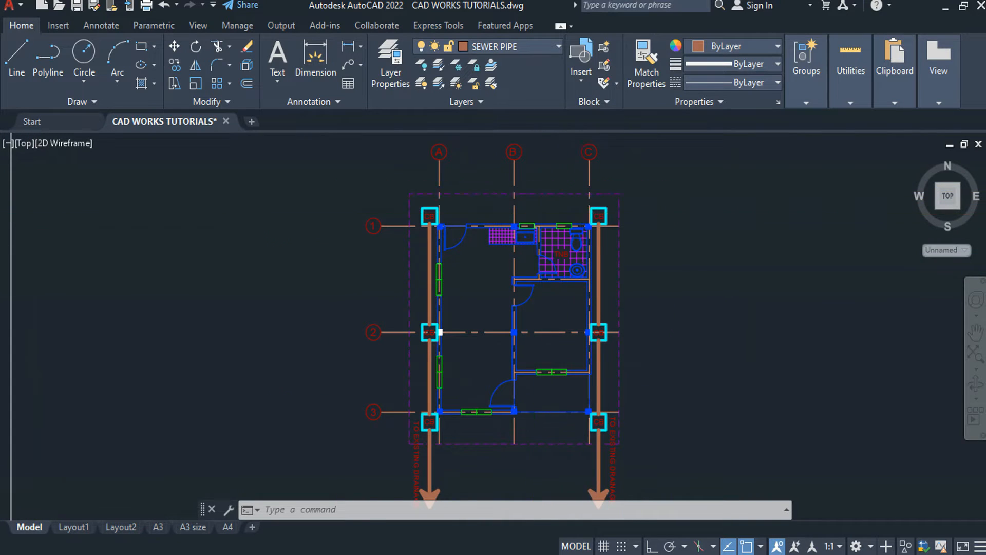
pyautogui.scroll(2, 532, 211)
pyautogui.moveTo(532, 210); pyautogui.dragTo(497, 159, button='middle')
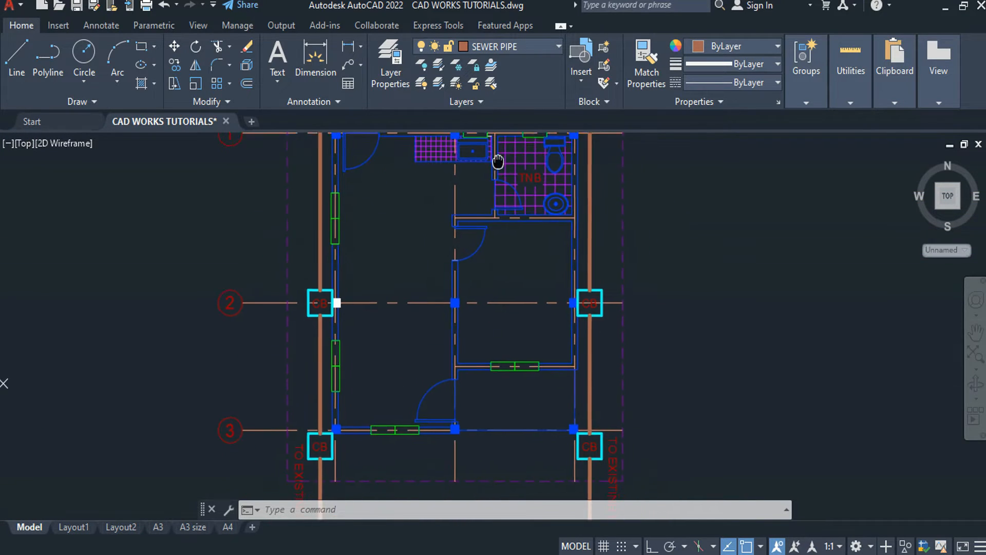
pyautogui.scroll(-2, 491, 195)
pyautogui.scroll(2, 509, 385)
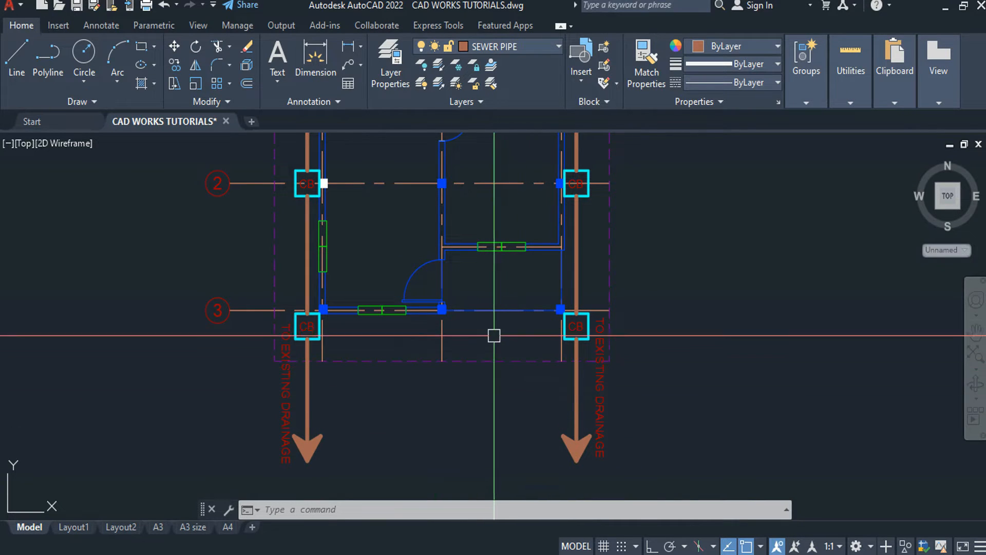
pyautogui.scroll(-4, 508, 332)
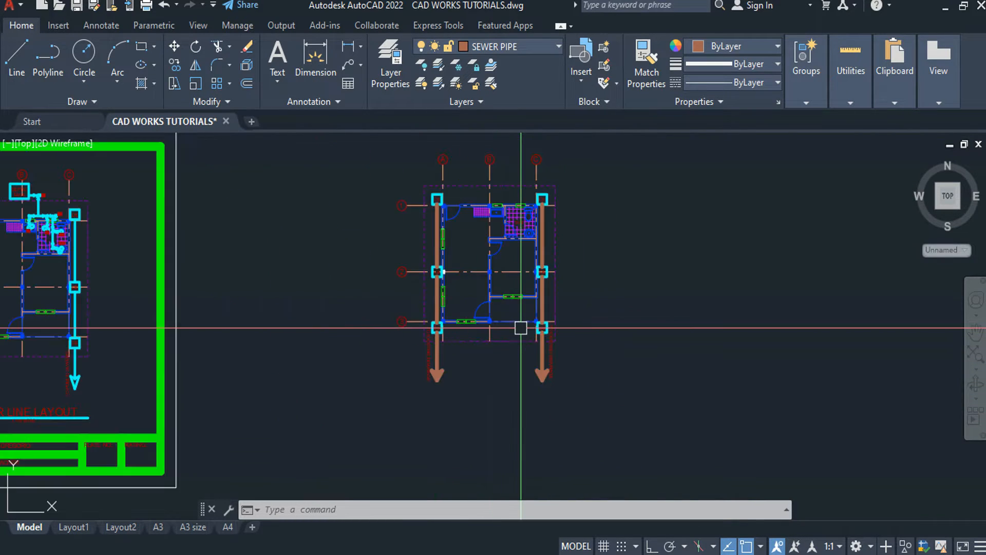
# - Draw a rectangle in the empty space to the right of the plan's lower end
pyautogui.scroll(2, 501, 333)
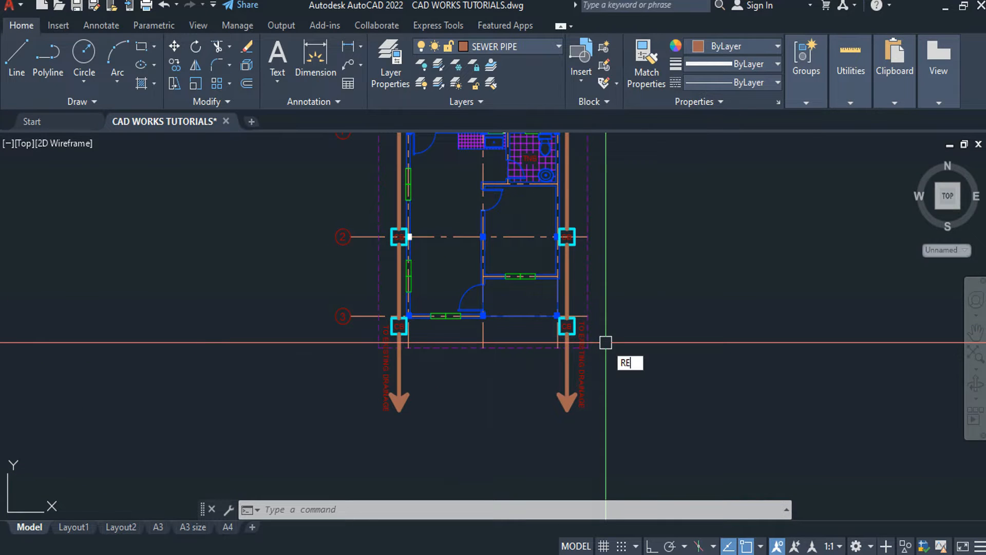
pyautogui.write('C')
pyautogui.press('Return')
pyautogui.click(630, 341)
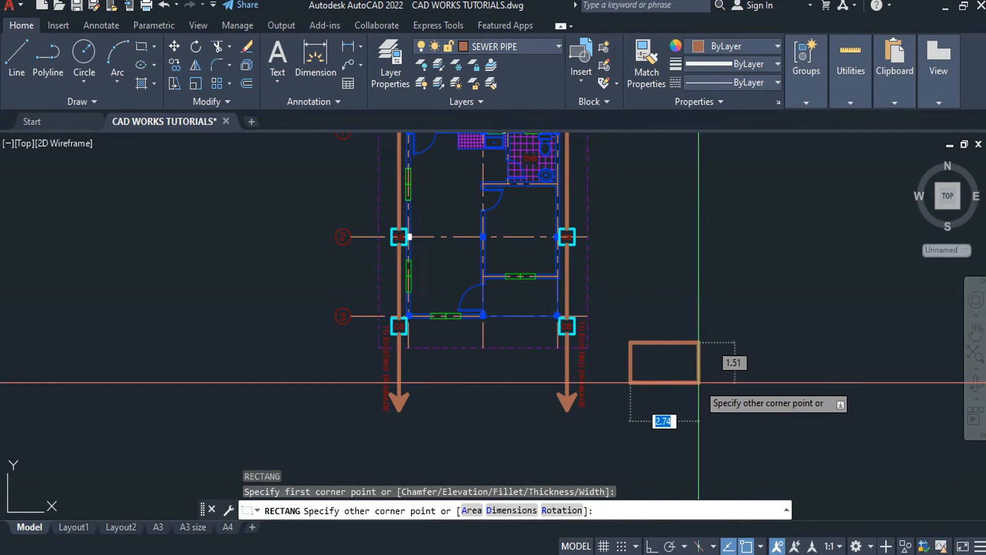
pyautogui.click(719, 398)
pyautogui.press('Escape')
# - Move the rectangle between the two sewer arrows, just below the dashed property line
pyautogui.click(749, 381)
pyautogui.click(708, 417)
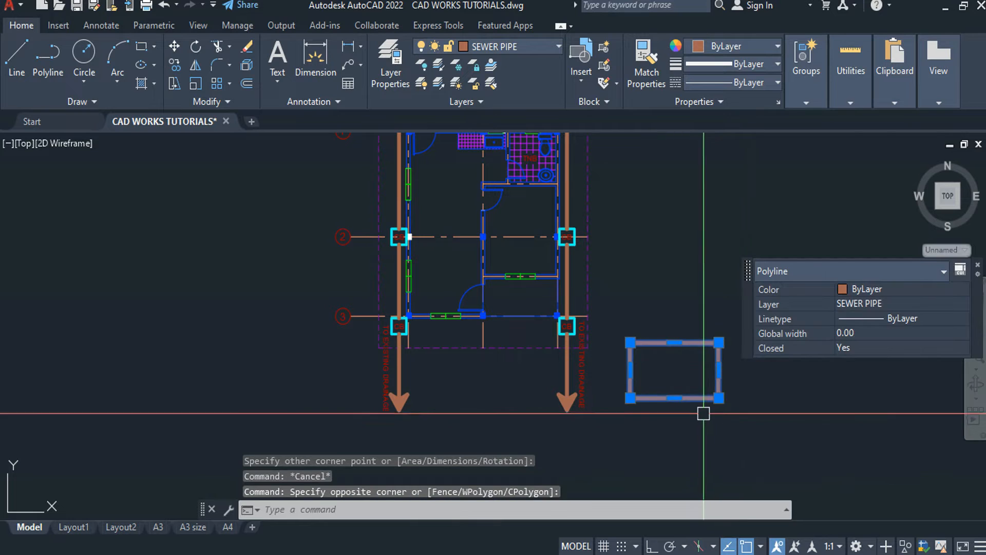
pyautogui.write('m')
pyautogui.press('Return')
pyautogui.click(701, 365)
pyautogui.scroll(4, 520, 359)
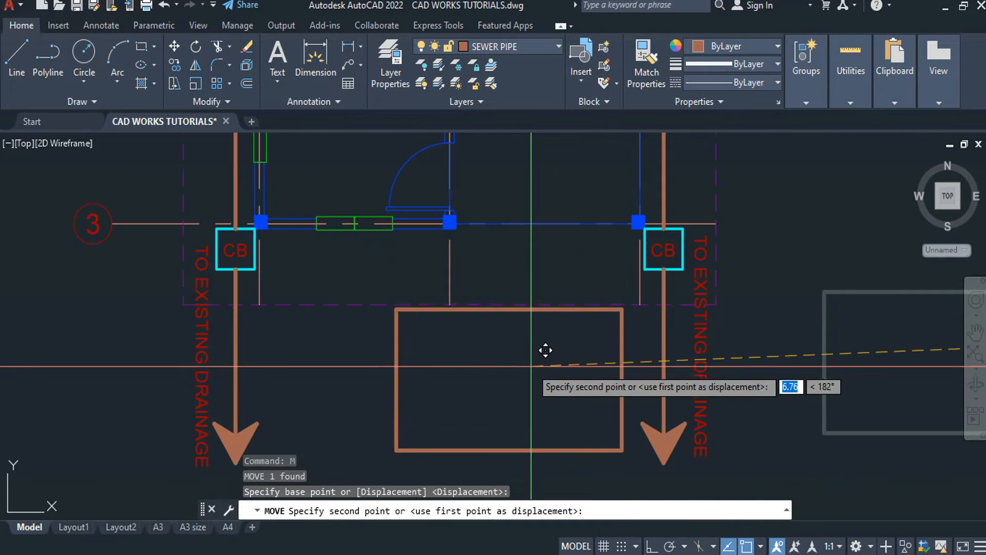
pyautogui.click(543, 373)
pyautogui.scroll(-4, 543, 374)
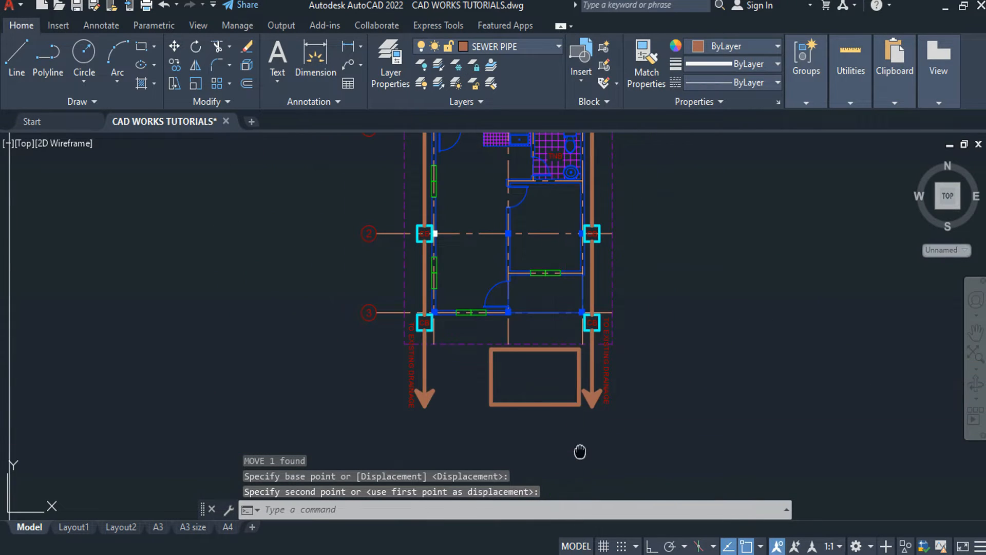
pyautogui.moveTo(580, 452); pyautogui.dragTo(534, 330, button='middle')
pyautogui.scroll(-2, 485, 260)
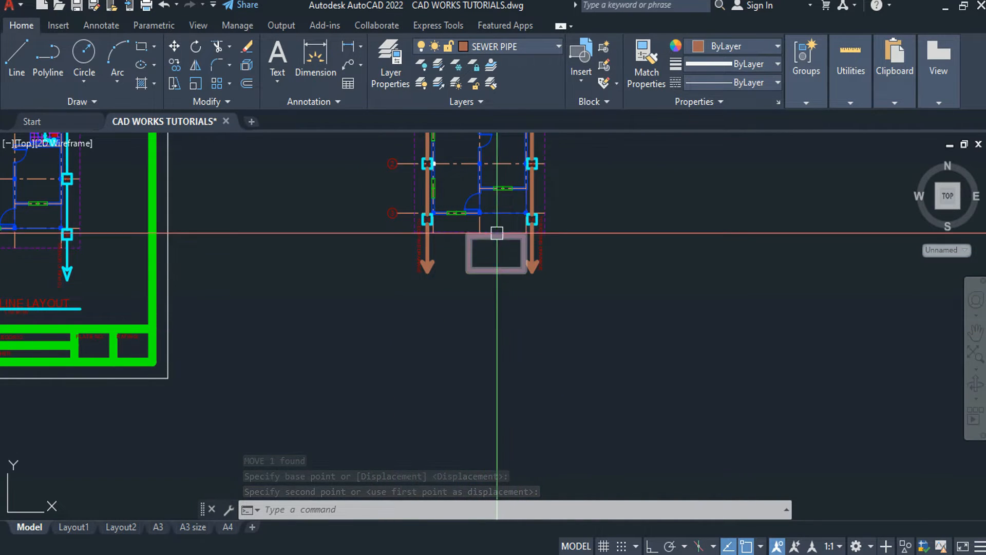
# - Erase the rectangle between the two sewer arrows
pyautogui.scroll(2, 488, 250)
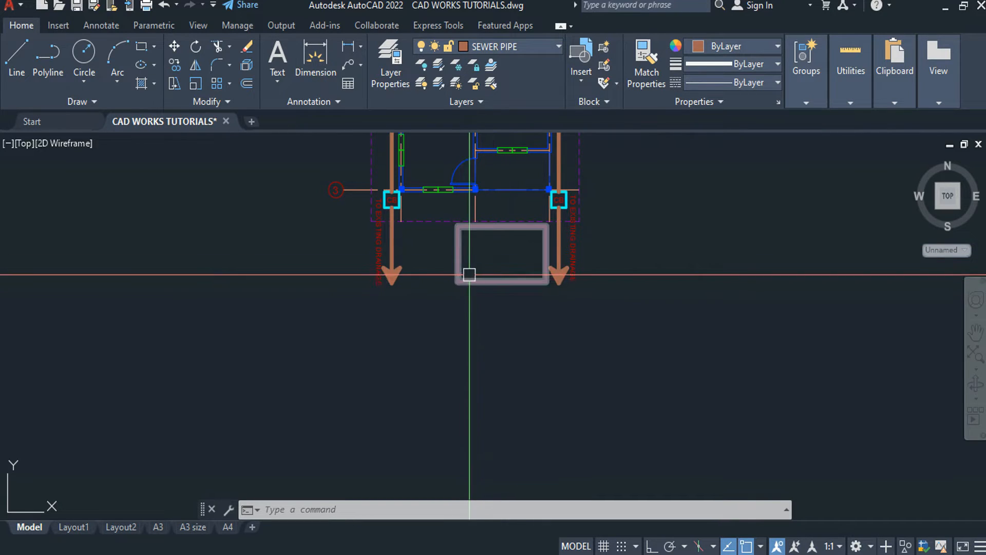
pyautogui.scroll(-2, 495, 256)
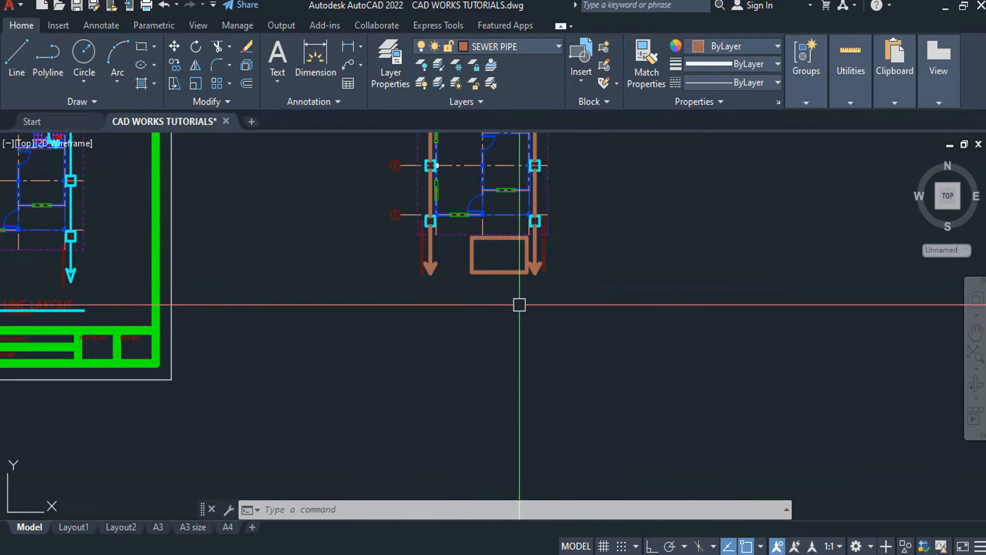
pyautogui.click(504, 261)
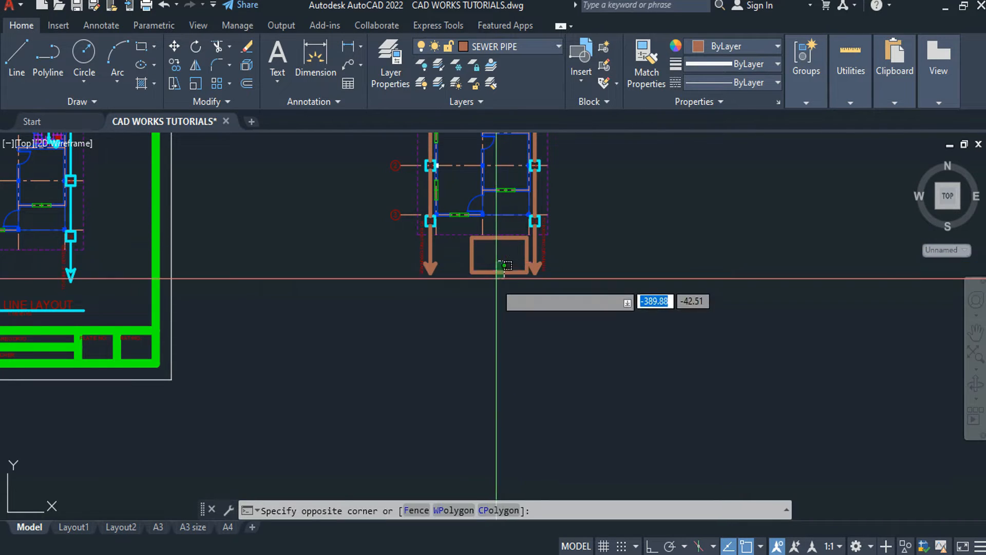
pyautogui.click(486, 287)
pyautogui.write('E')
pyautogui.press('Return')
pyautogui.moveTo(533, 288); pyautogui.dragTo(590, 412, button='middle')
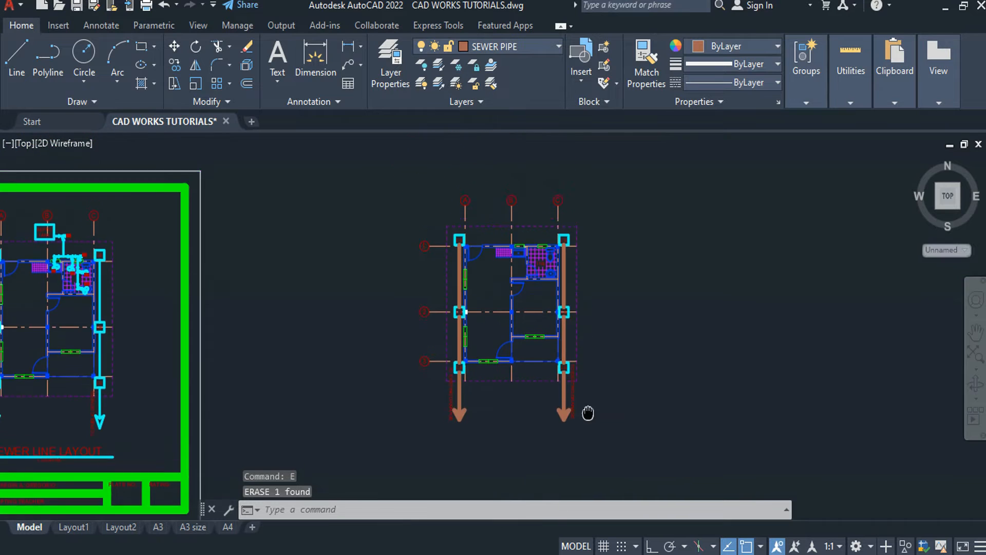
pyautogui.scroll(2, 544, 213)
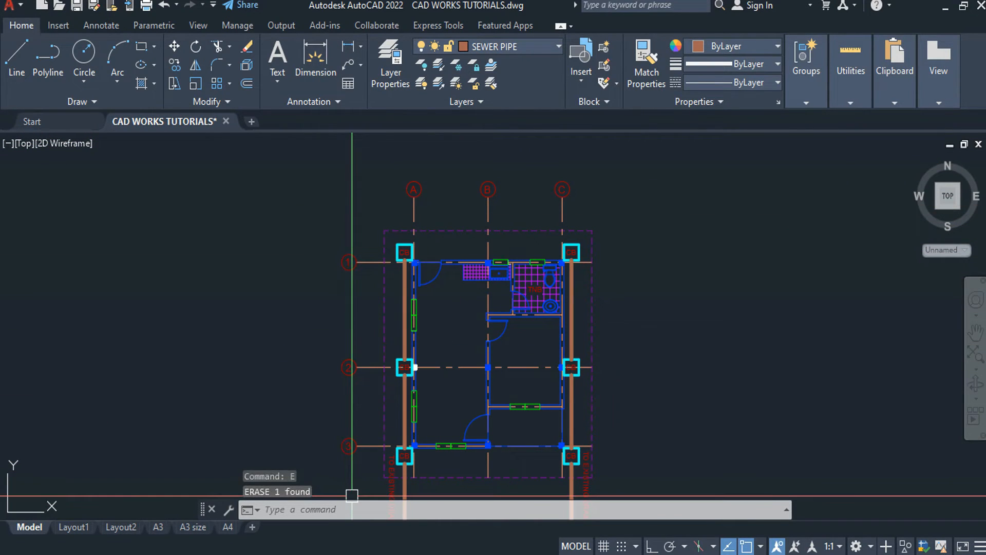
# - Switch to Drafting10-Q4-W5.pdf in Acrobat and examine the septic tank size table, closing the All tools pane for more room
pyautogui.click(390, 476)
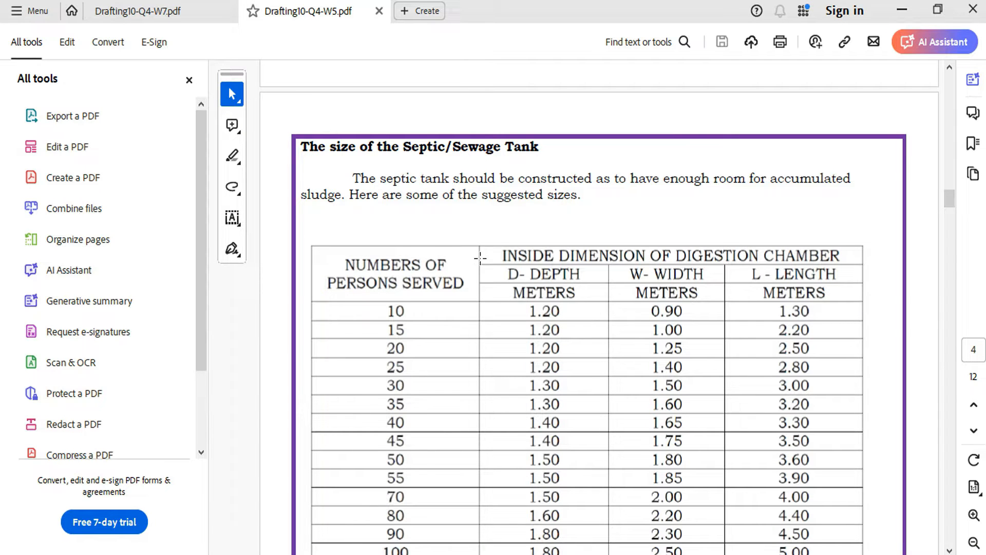
pyautogui.scroll(-1, 480, 258)
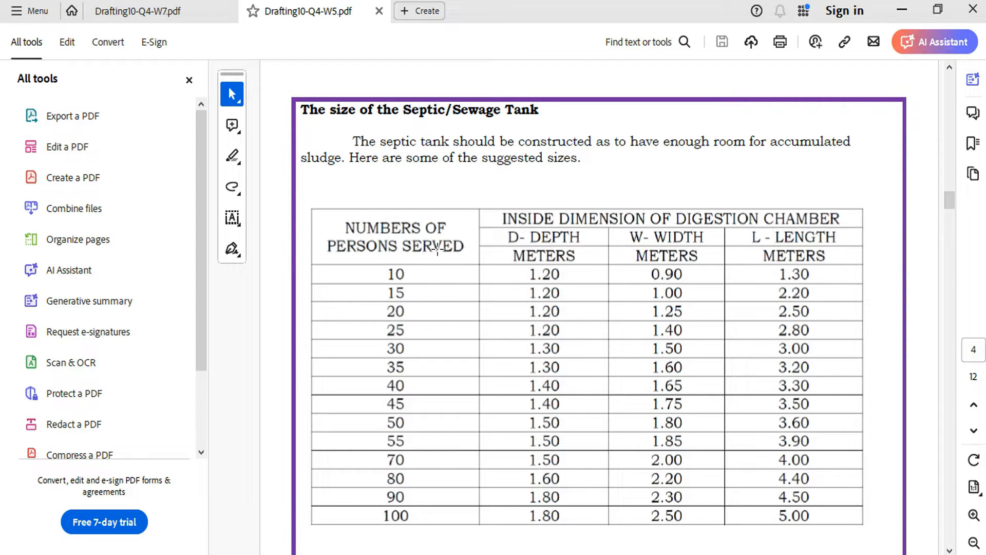
pyautogui.scroll(-1, 437, 250)
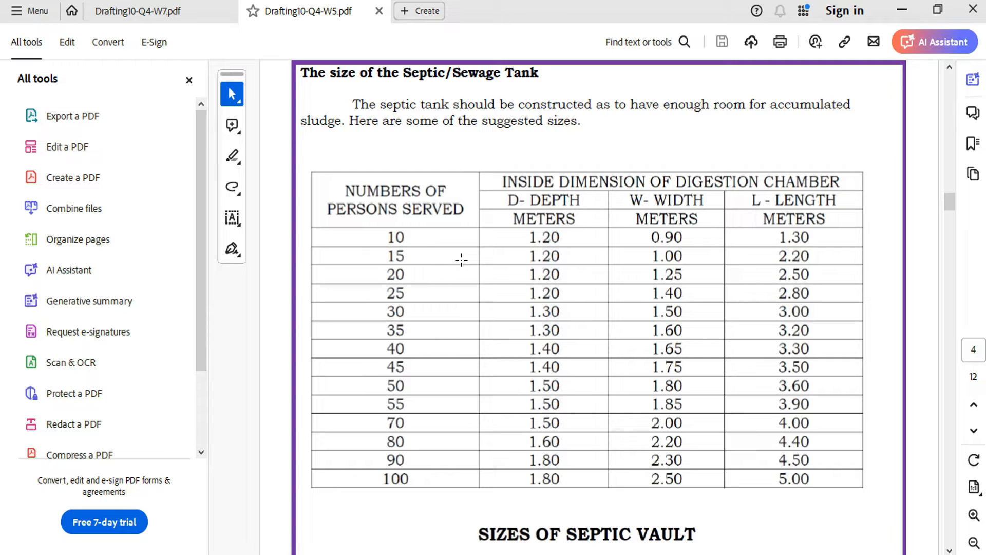
pyautogui.click(188, 80)
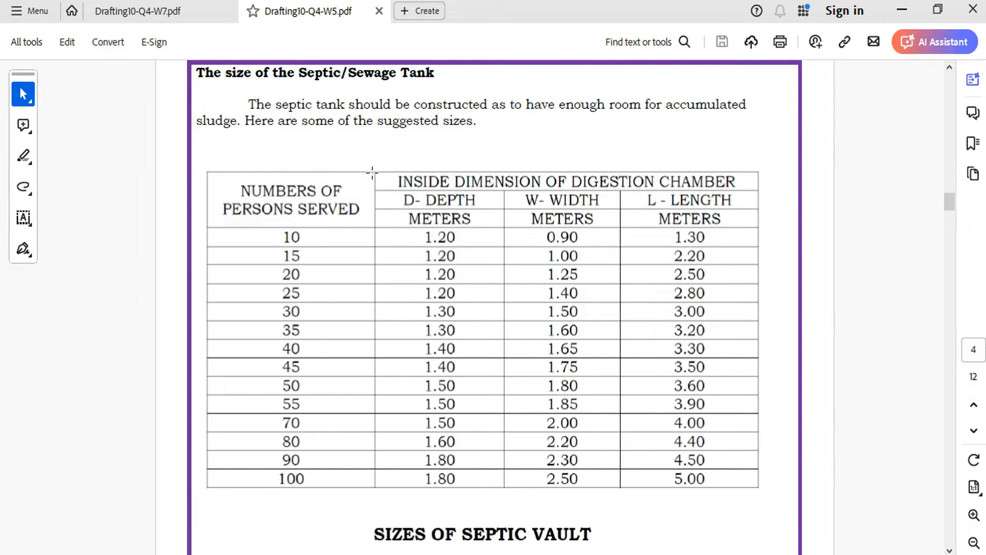
# - Check the width and length for 10 persons in the septic tank size table of Drafting10-Q4-W5.pdf in Acrobat
pyautogui.scroll(-3, 669, 294)
pyautogui.scroll(8, 669, 294)
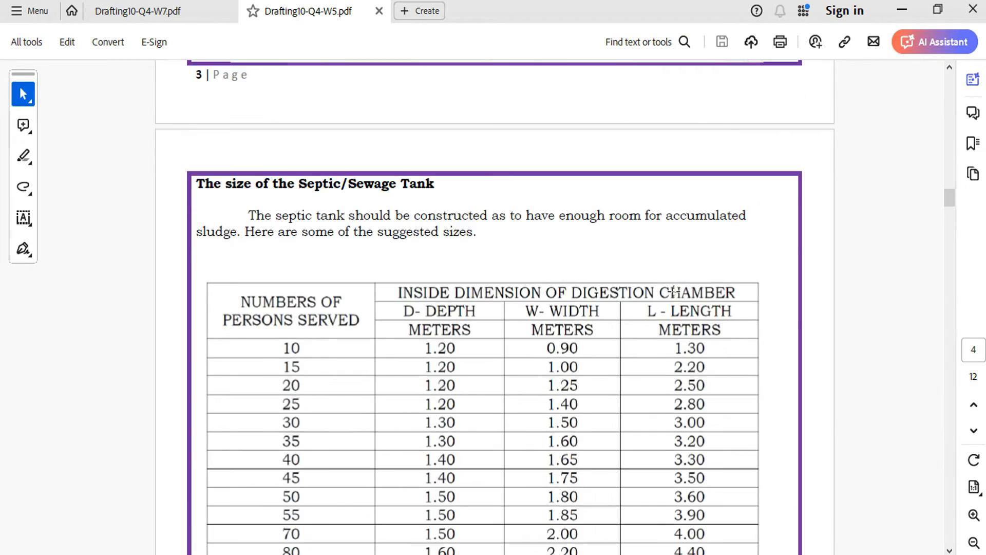
pyautogui.scroll(-5, 674, 293)
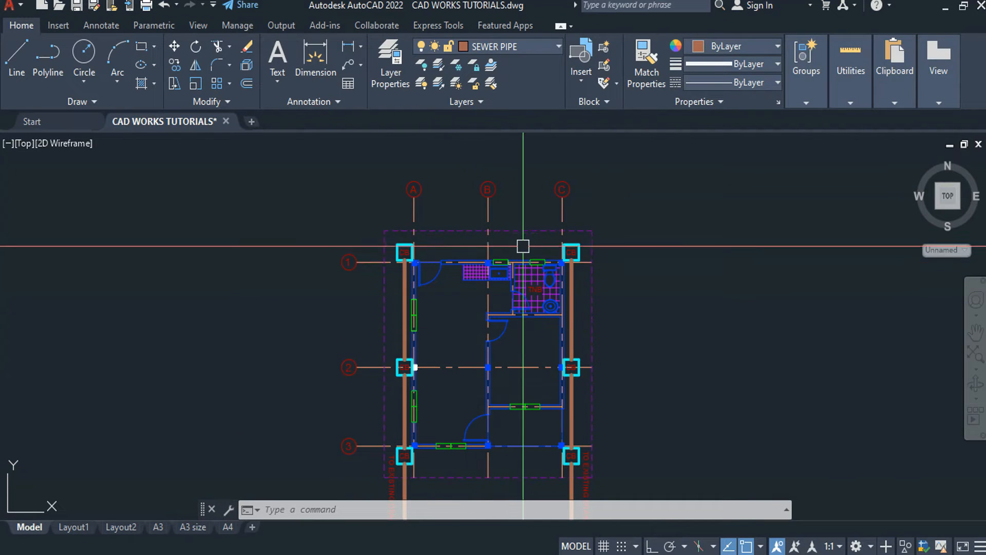
pyautogui.scroll(4, 504, 239)
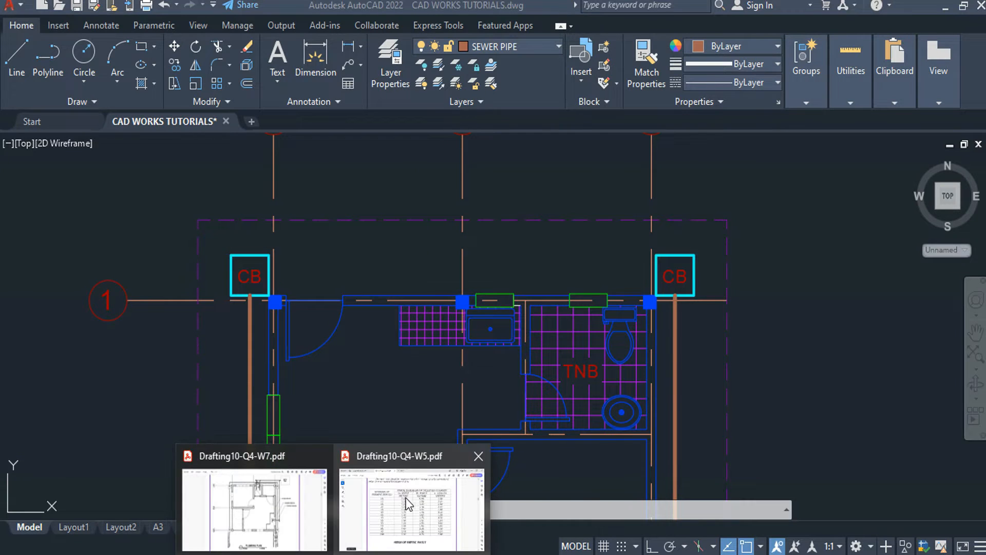
pyautogui.click(409, 501)
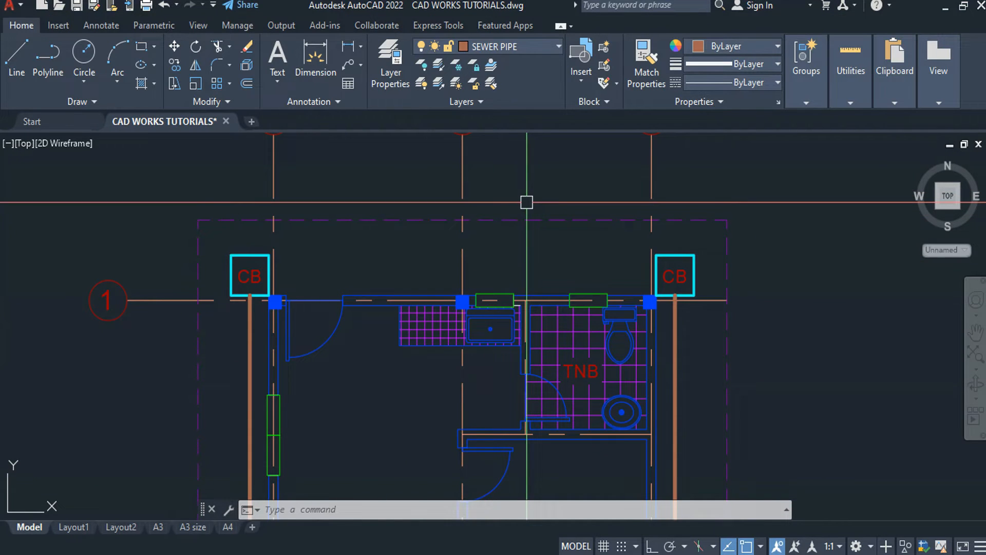
# - Draw a rectangle 0.9 wide and 1.3 high in the empty space to the right of the plan's upper end
pyautogui.write('RE')
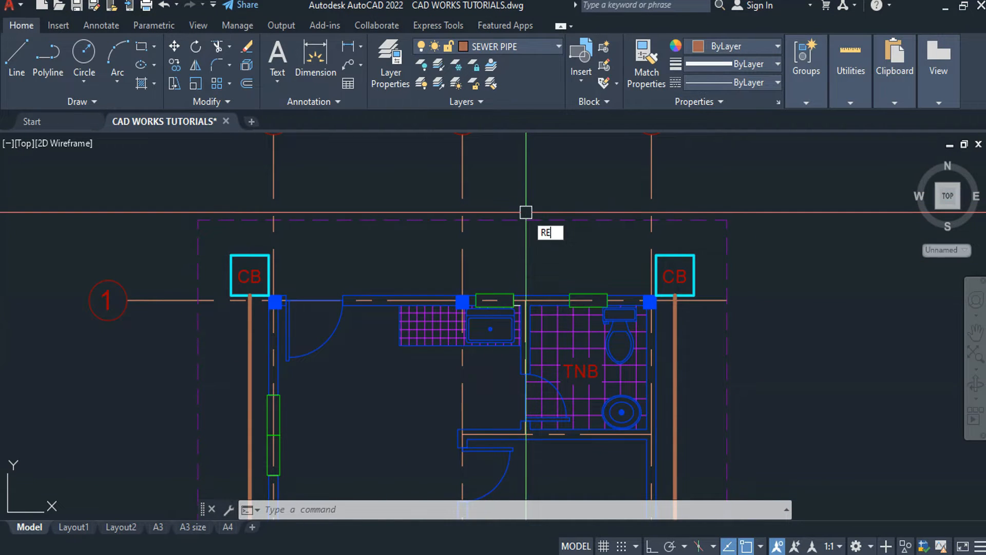
pyautogui.write('C')
pyautogui.press('Return')
pyautogui.moveTo(526, 212); pyautogui.dragTo(301, 319, button='middle')
pyautogui.click(559, 371)
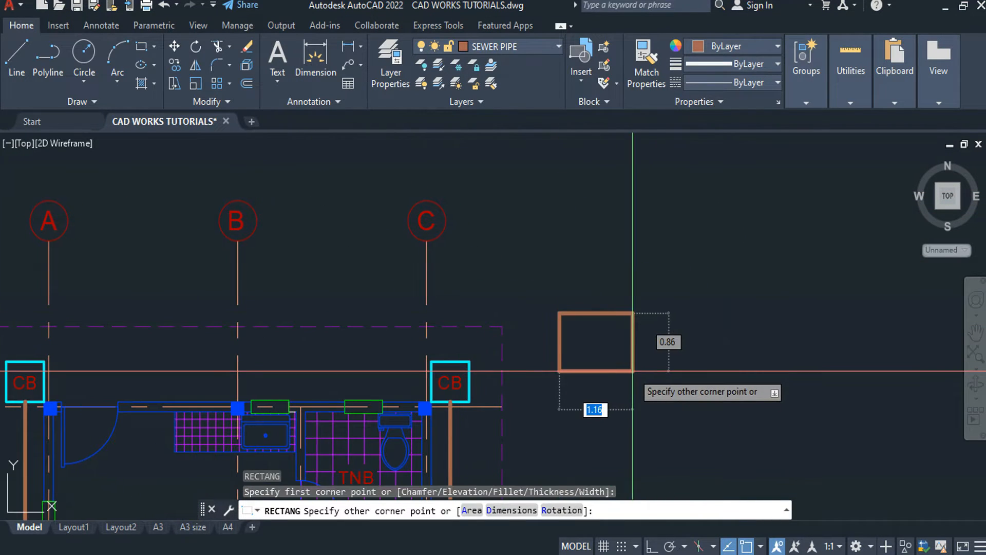
pyautogui.write('.9')
pyautogui.press('Tab')
pyautogui.write('1.3')
pyautogui.press('Return')
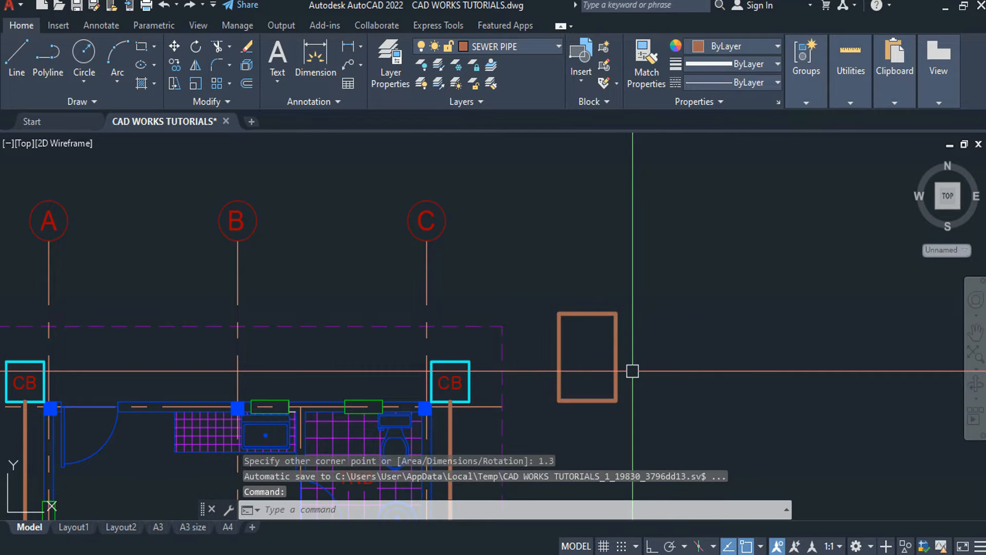
# - Rotate the 0.9 by 1.3 rectangle a quarter turn with Ortho on so its long sides lie horizontal
pyautogui.moveTo(634, 370); pyautogui.dragTo(599, 420)
pyautogui.write('RO')
pyautogui.press('Return')
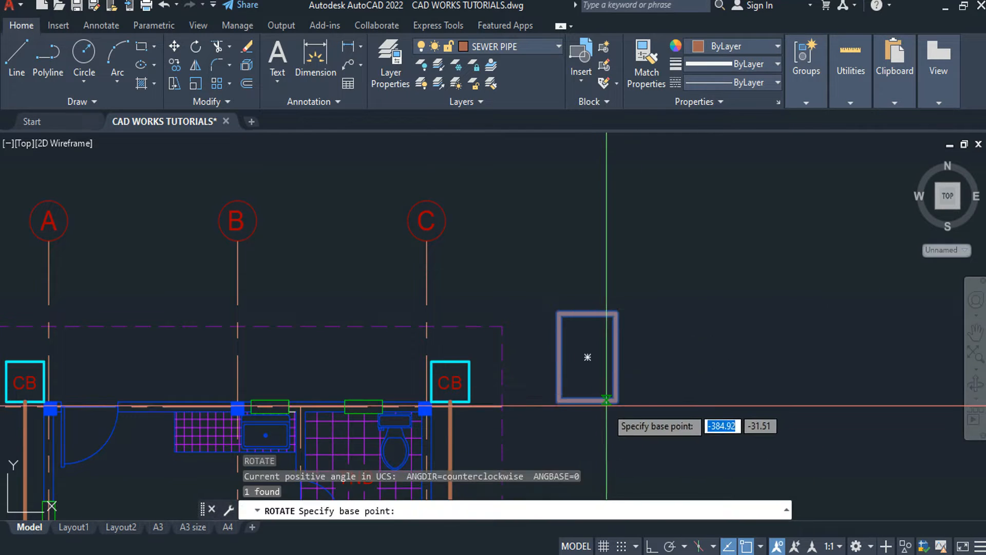
pyautogui.click(588, 356)
pyautogui.press('F8')
pyautogui.click(625, 441)
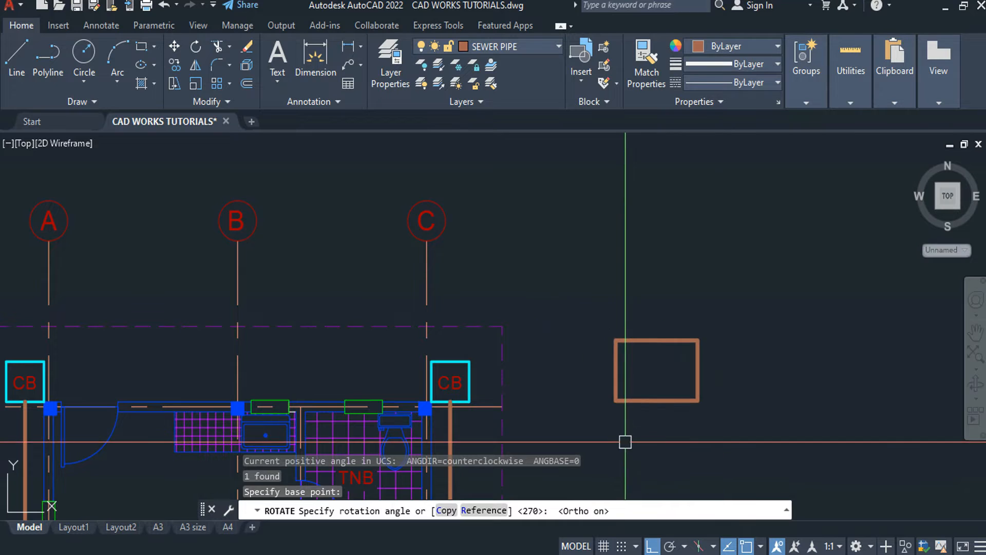
pyautogui.moveTo(724, 406); pyautogui.dragTo(723, 204, button='middle')
pyautogui.scroll(-5, 722, 204)
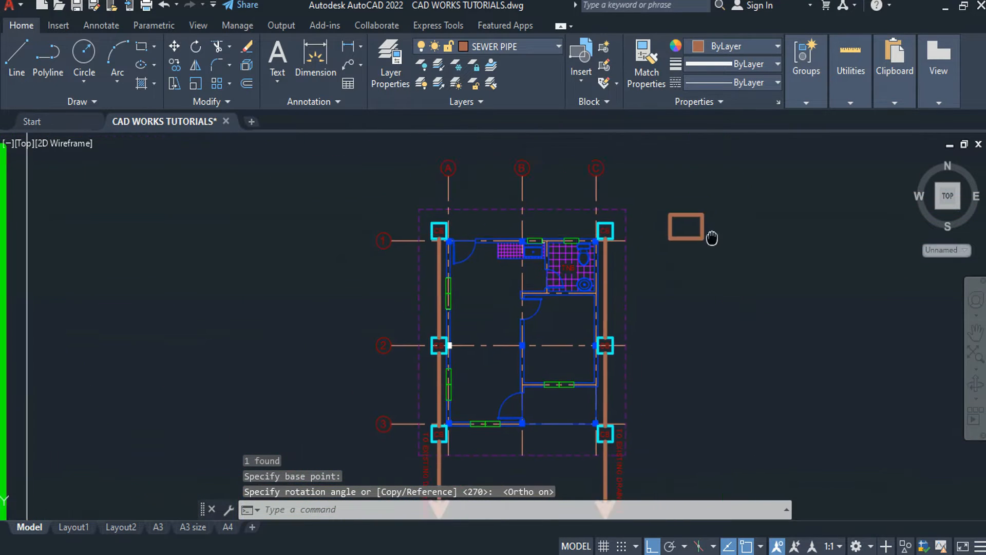
pyautogui.scroll(5, 709, 236)
pyautogui.click(708, 236)
pyautogui.press('Escape')
pyautogui.press('Escape')
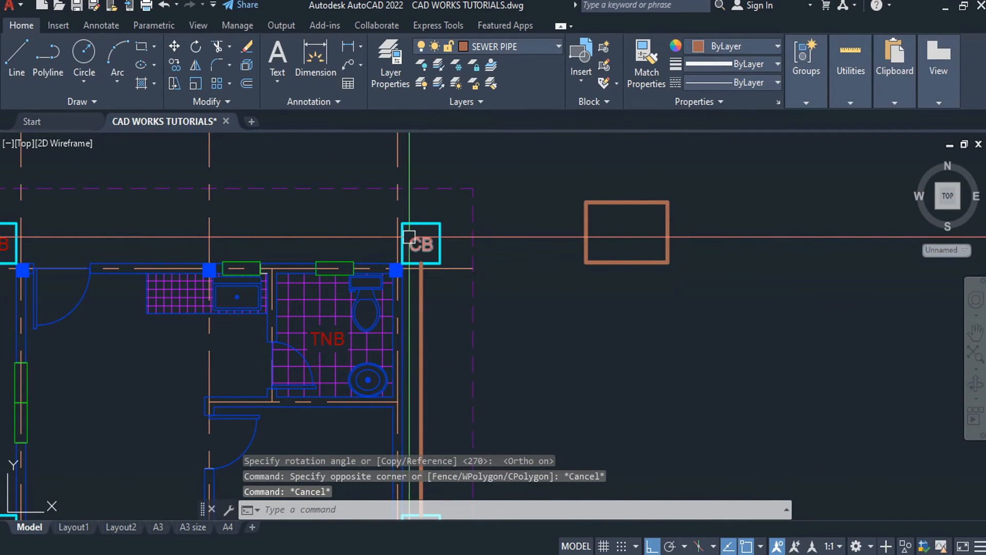
# - Copy the CB text of the plan's upper-right catch basin into the empty space beside the rectangle
pyautogui.click(415, 238)
pyautogui.write('CO')
pyautogui.press('Return')
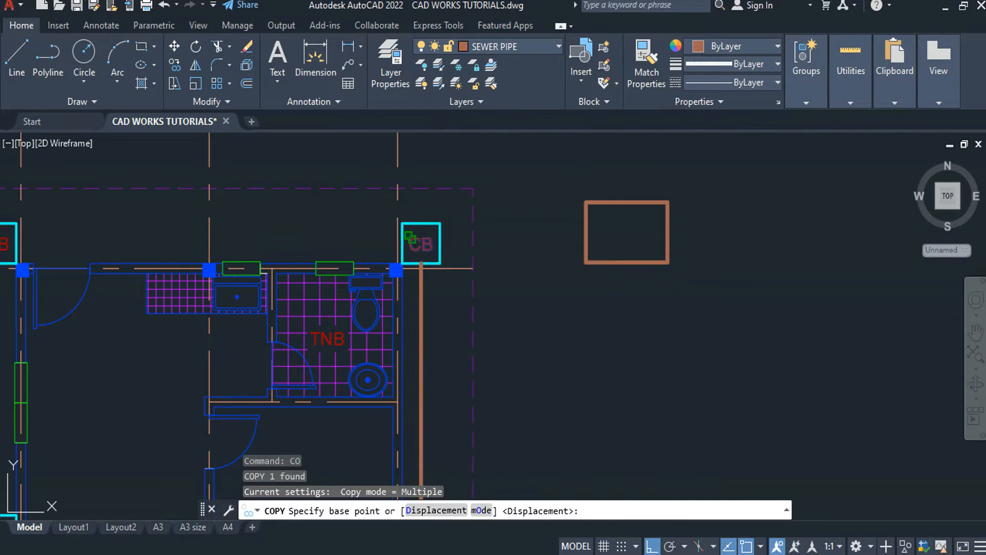
pyautogui.click(415, 238)
pyautogui.click(524, 240)
pyautogui.press('Escape')
# - Change the copied text to SEPTIK TANK, narrowing its text box to fit and centring its two lines
pyautogui.doubleClick(525, 248)
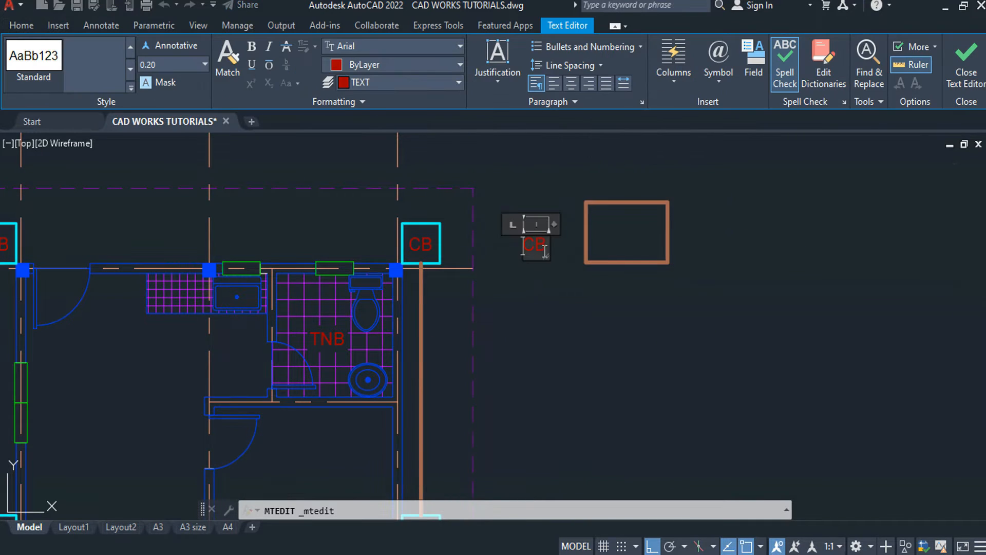
pyautogui.scroll(2, 534, 251)
pyautogui.moveTo(557, 216); pyautogui.dragTo(683, 220)
pyautogui.write('SE')
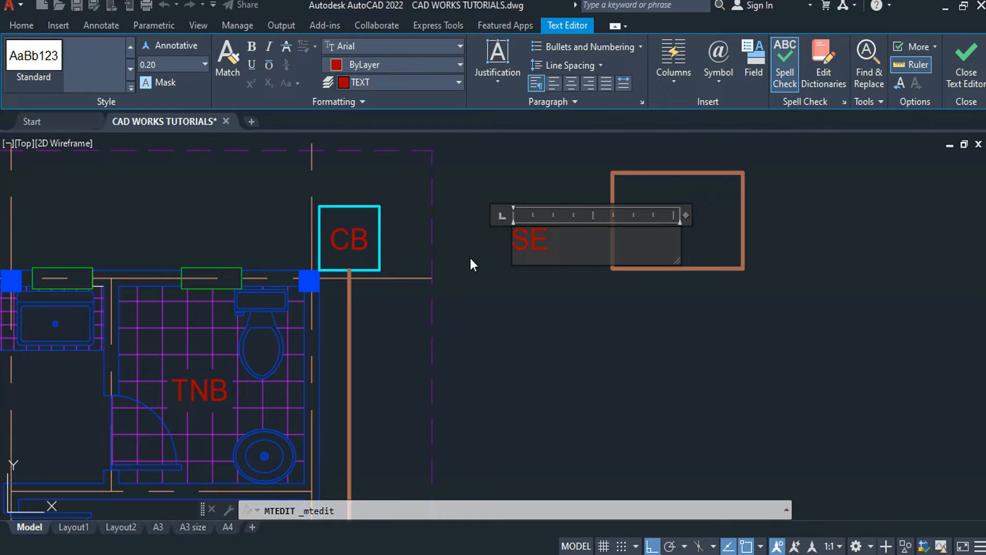
pyautogui.write('PTIK TANK')
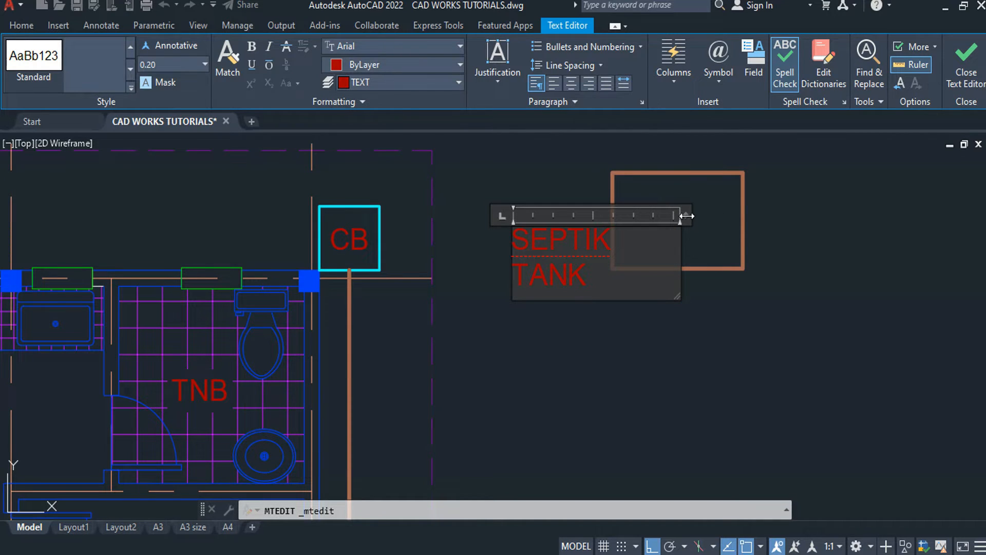
pyautogui.moveTo(687, 216); pyautogui.dragTo(613, 215)
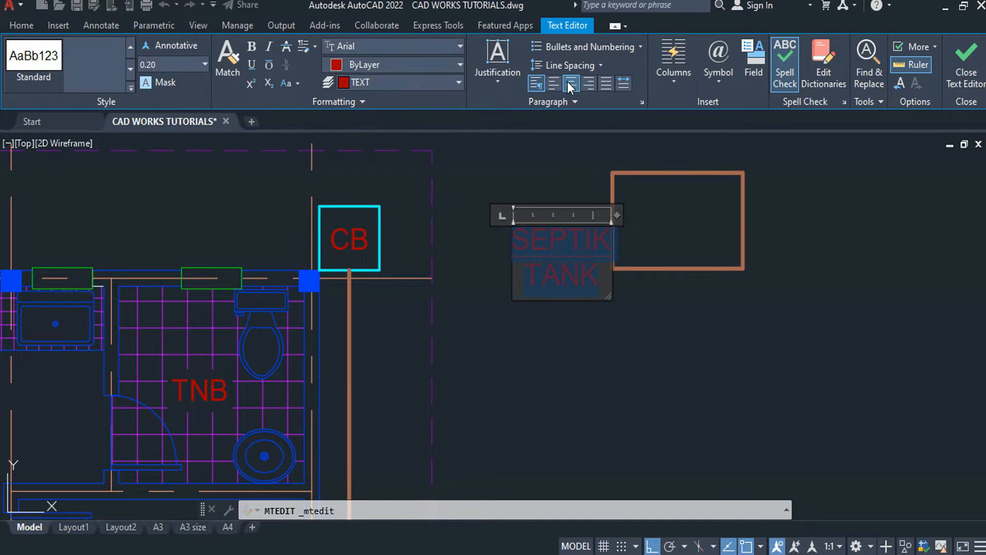
pyautogui.click(615, 348)
pyautogui.click(611, 342)
pyautogui.press('Escape')
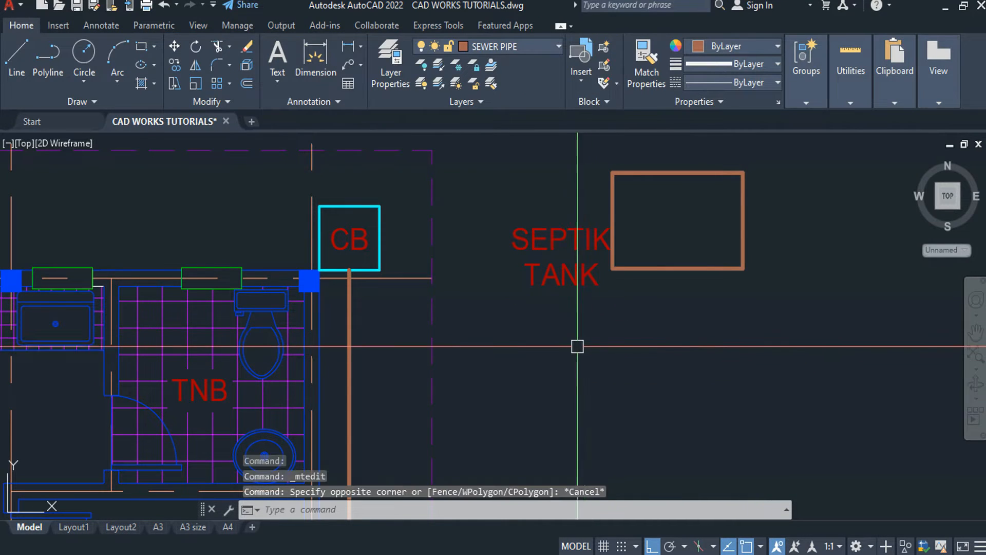
pyautogui.press('Escape')
pyautogui.press('Escape')
# - Move the SEPTIK TANK label into the middle of the rectangle with Ortho off
pyautogui.click(564, 337)
pyautogui.click(529, 226)
pyautogui.write('m')
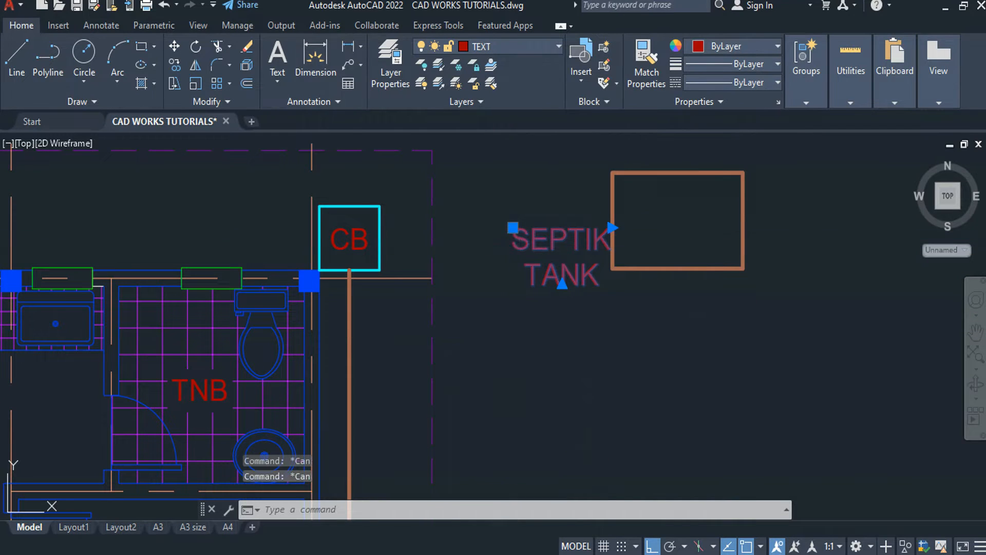
pyautogui.press('Return')
pyautogui.click(557, 245)
pyautogui.scroll(2, 667, 211)
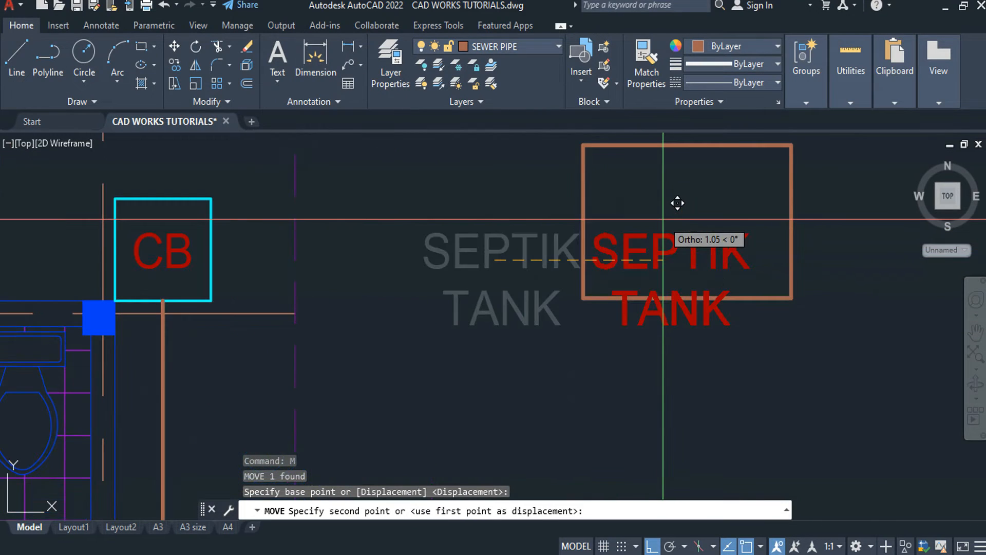
pyautogui.press('F8')
pyautogui.scroll(2, 677, 194)
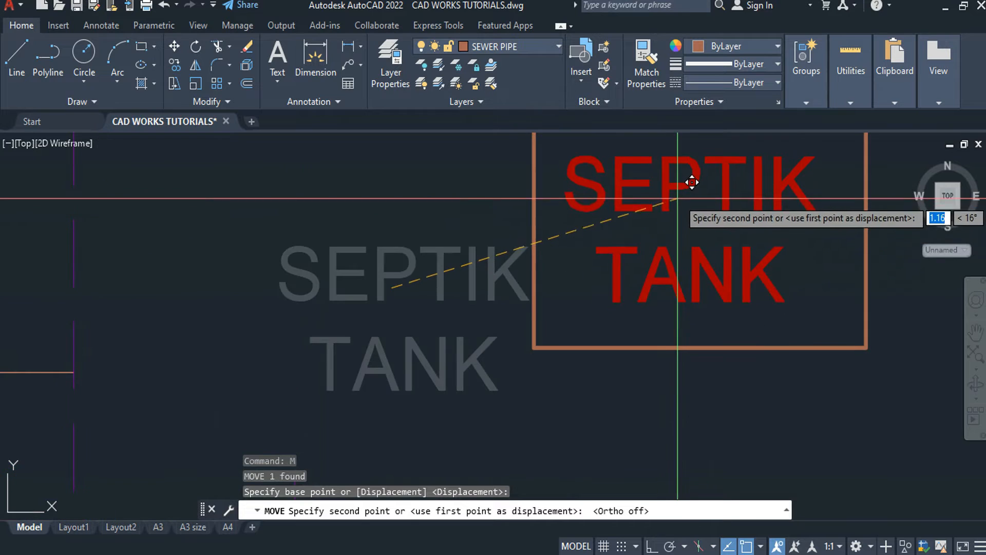
pyautogui.click(694, 177)
pyautogui.scroll(-4, 678, 203)
pyautogui.moveTo(678, 204); pyautogui.dragTo(676, 242, button='middle')
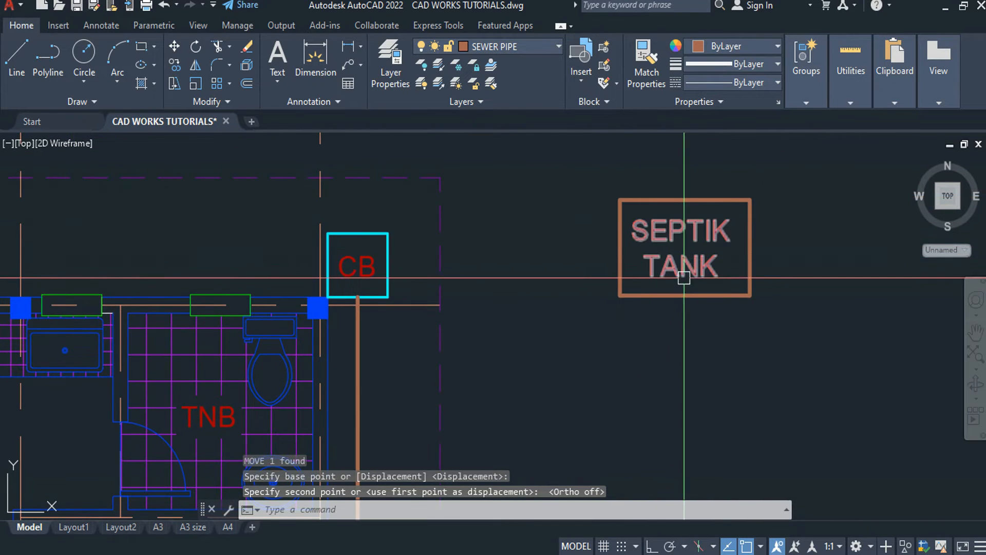
pyautogui.press('Escape')
# - Move the septic tank rectangle and its label above the plan, across the upper dashed property line at grid line B
pyautogui.click(762, 180)
pyautogui.click(639, 288)
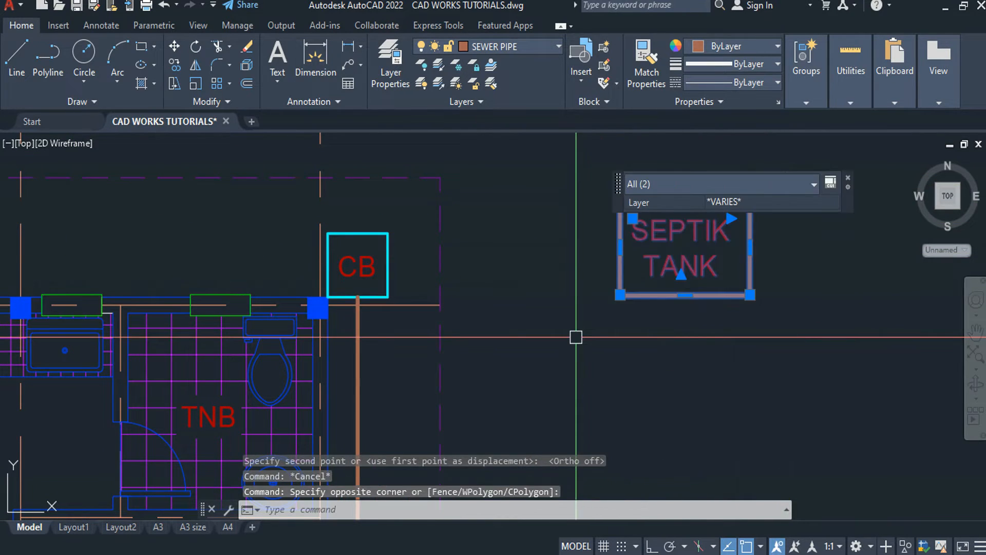
pyautogui.write('m')
pyautogui.press('Return')
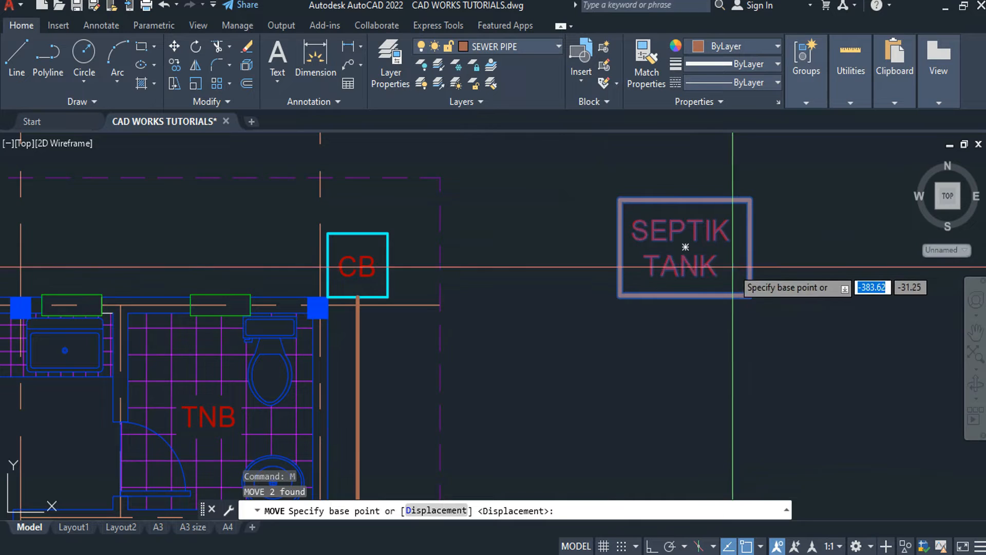
pyautogui.click(685, 248)
pyautogui.moveTo(160, 244)
pyautogui.mouseDown(button='middle')
pyautogui.moveTo(388, 244)
pyautogui.moveTo(403, 229)
pyautogui.moveTo(484, 271)
pyautogui.mouseUp(button='middle')
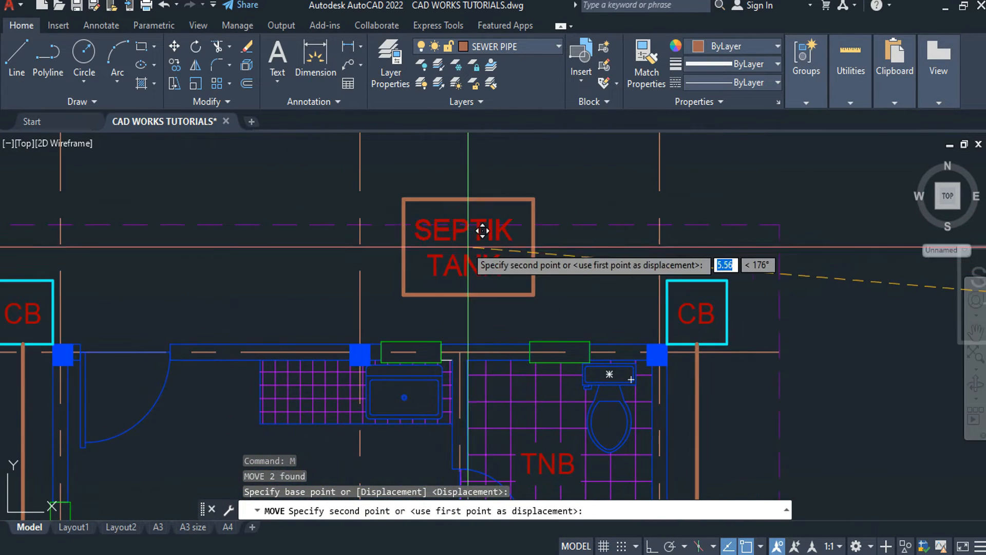
pyautogui.moveTo(442, 229); pyautogui.dragTo(539, 266, button='middle')
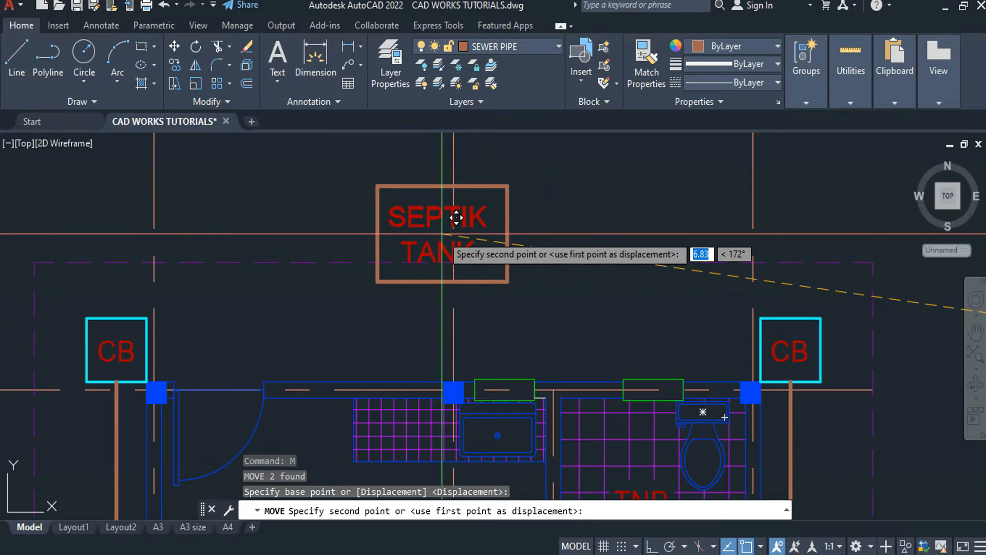
pyautogui.press('Escape')
pyautogui.press('Escape')
pyautogui.press('Escape')
# - Make WALL the current layer
pyautogui.moveTo(536, 346); pyautogui.dragTo(544, 205, button='middle')
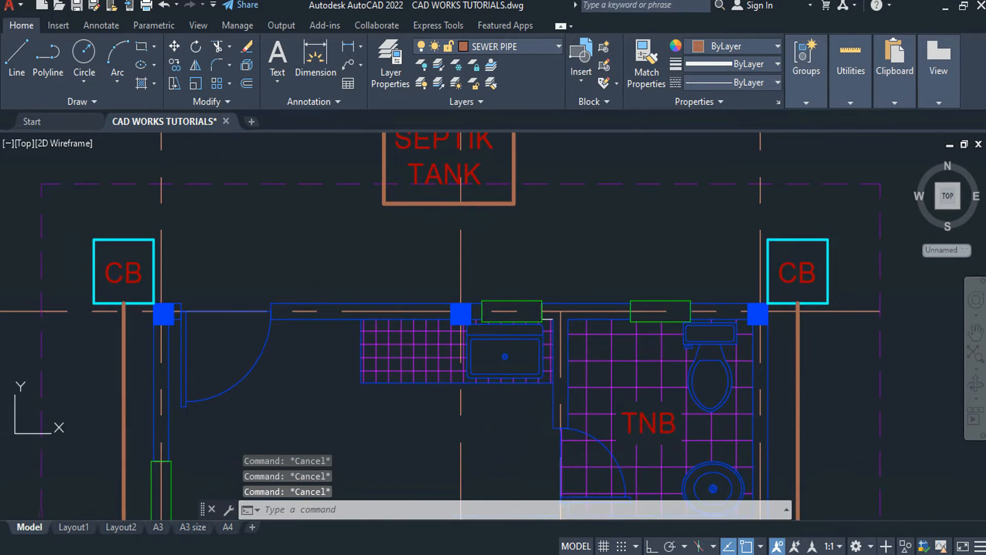
pyautogui.scroll(-2, 544, 284)
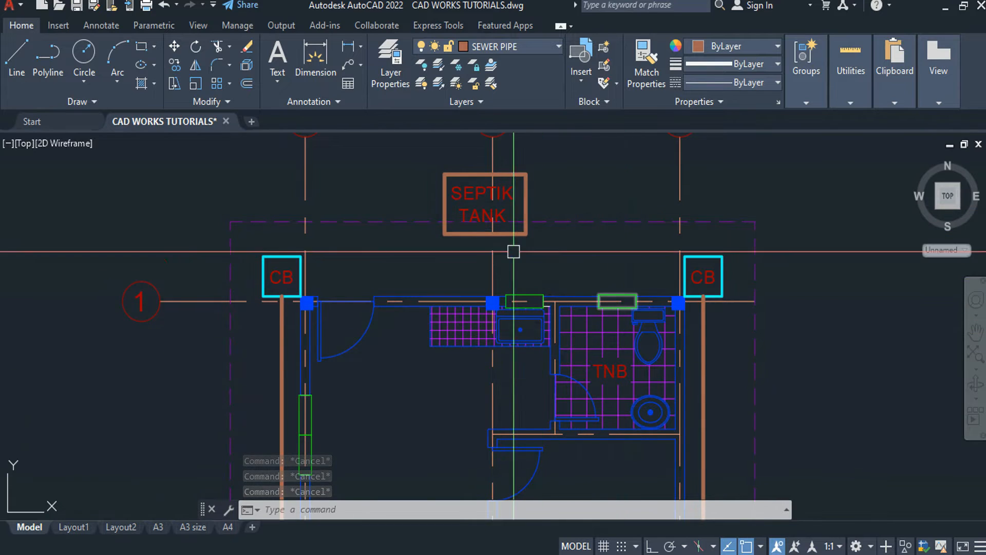
pyautogui.moveTo(736, 395); pyautogui.dragTo(559, 368, button='middle')
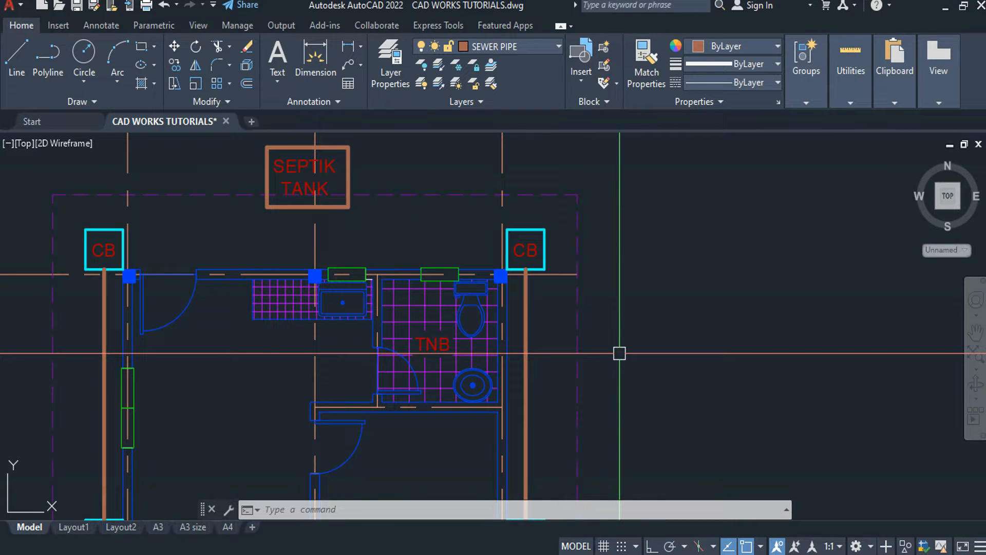
pyautogui.press('Escape')
pyautogui.press('Escape')
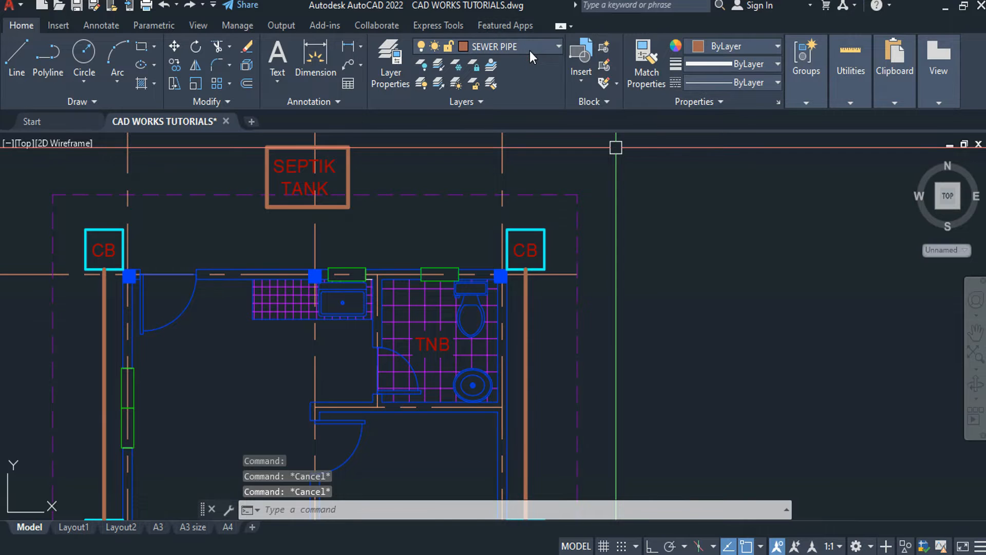
pyautogui.click(529, 51)
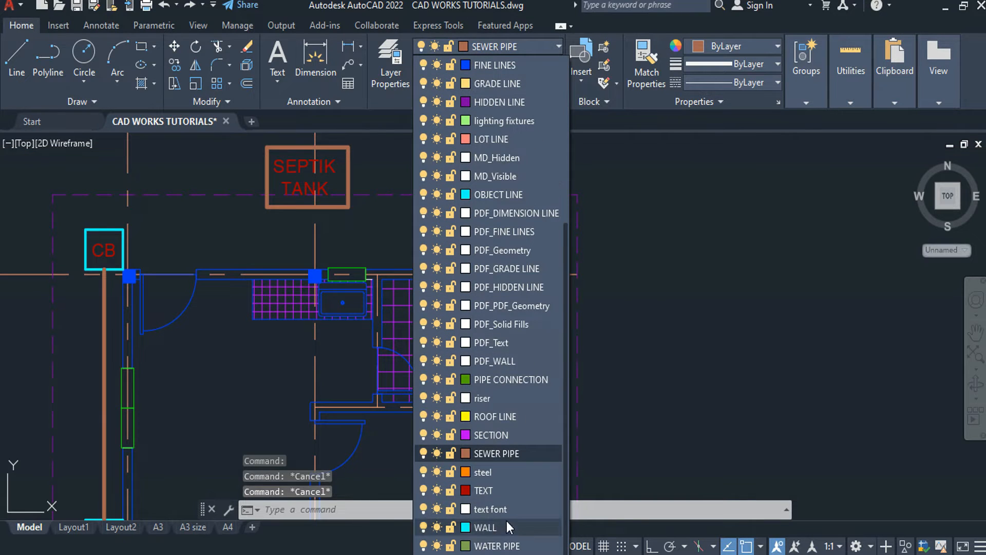
pyautogui.click(486, 527)
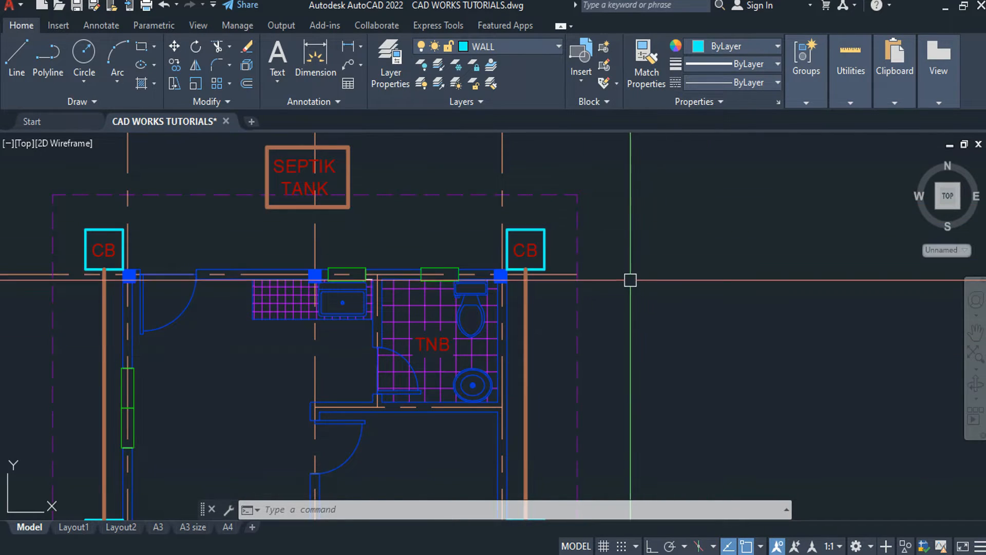
# - Draw a horizontal line 0.2 long in the empty space to the right of the plan's upper-right CB with Ortho on
pyautogui.moveTo(640, 276); pyautogui.dragTo(645, 274, button='middle')
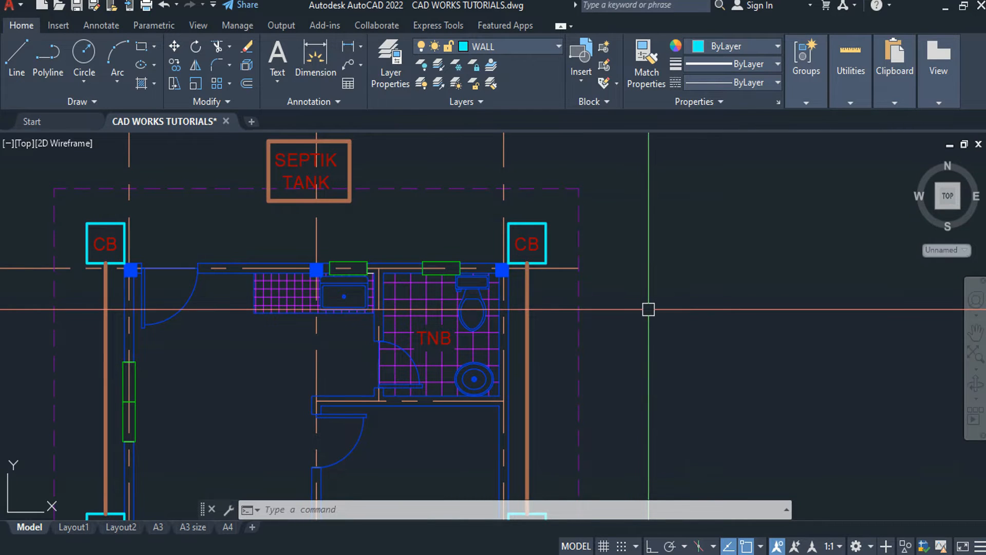
pyautogui.press('Return')
pyautogui.scroll(4, 650, 302)
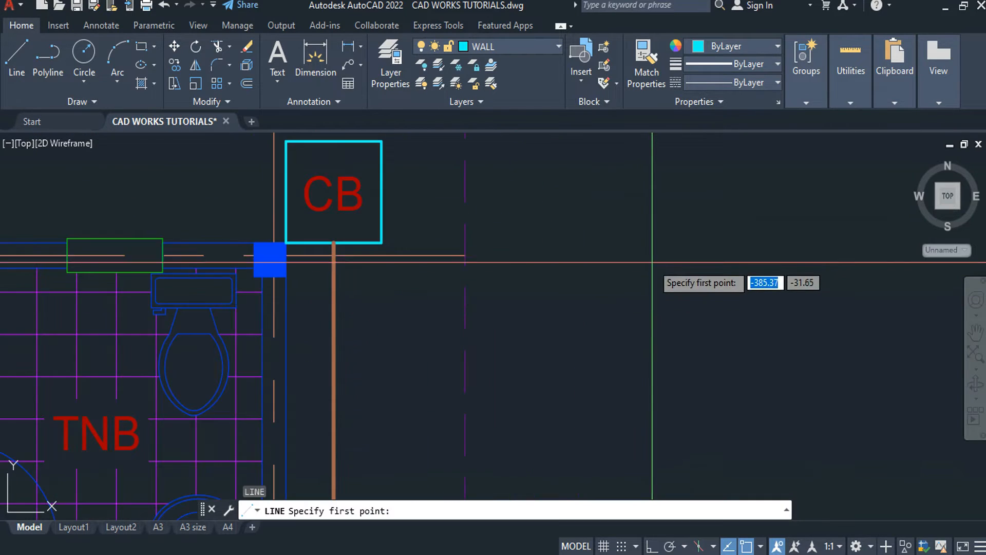
pyautogui.click(627, 256)
pyautogui.press('F8')
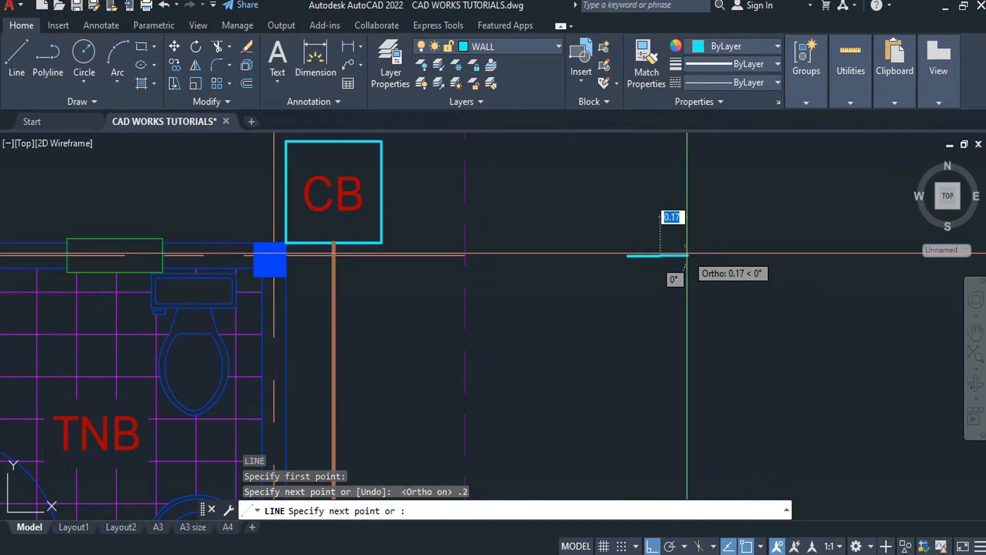
pyautogui.press('Escape')
# - Erase the short horizontal line to the right of the plan's upper-right CB
pyautogui.click(671, 236)
pyautogui.click(620, 309)
pyautogui.write('e')
pyautogui.press('Return')
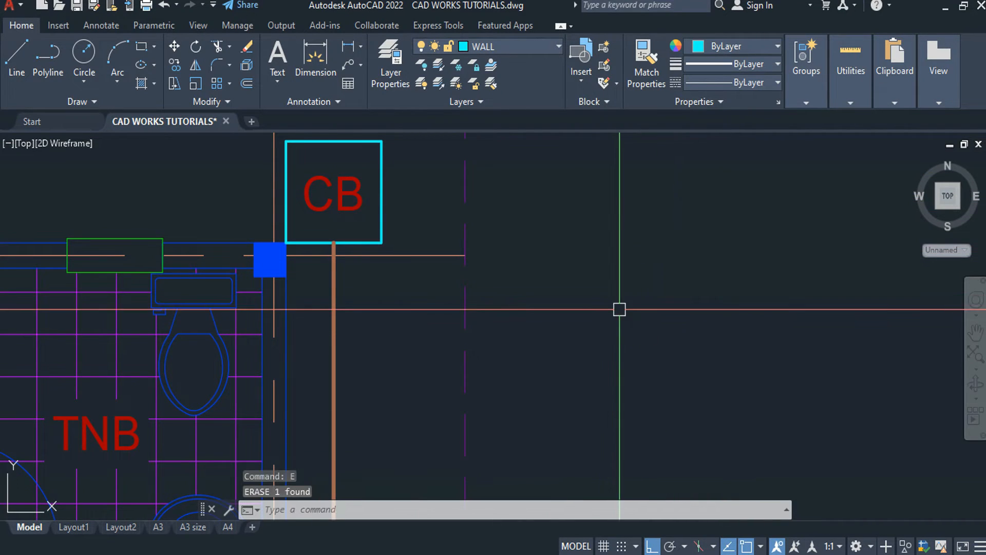
# - Draw a horizontal line 0.3 long in the empty space to the right of the plan's upper-right CB
pyautogui.write('l')
pyautogui.press('Return')
pyautogui.click(582, 275)
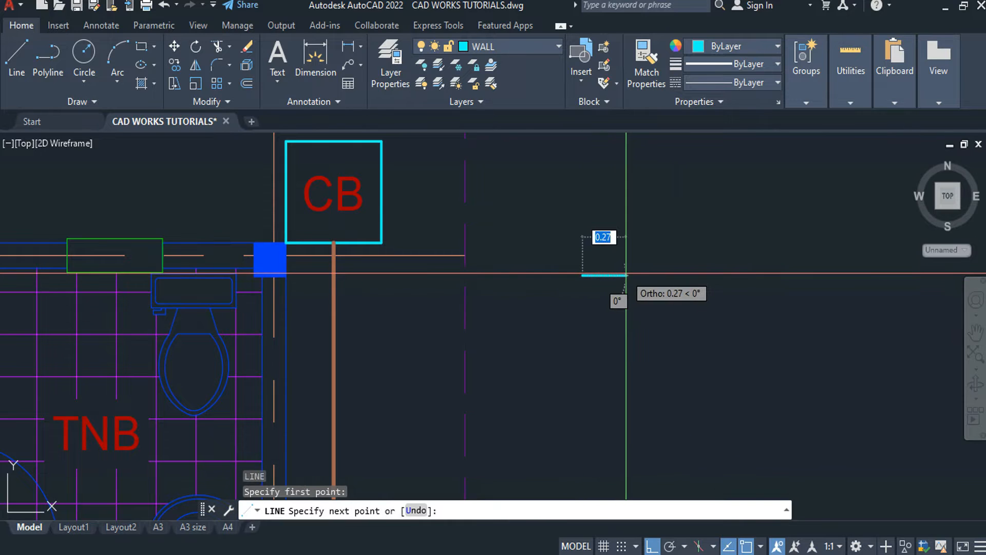
pyautogui.press('Return')
pyautogui.press('Escape')
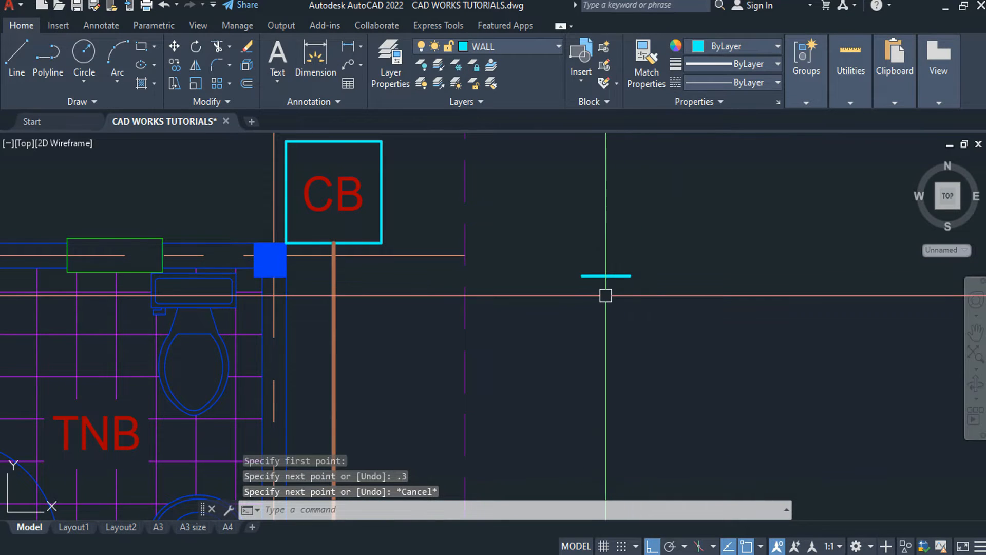
# - Draw a vertical line 0.2 long just beside the left end of the short horizontal line
pyautogui.press('Return')
pyautogui.scroll(4, 571, 294)
pyautogui.click(544, 240)
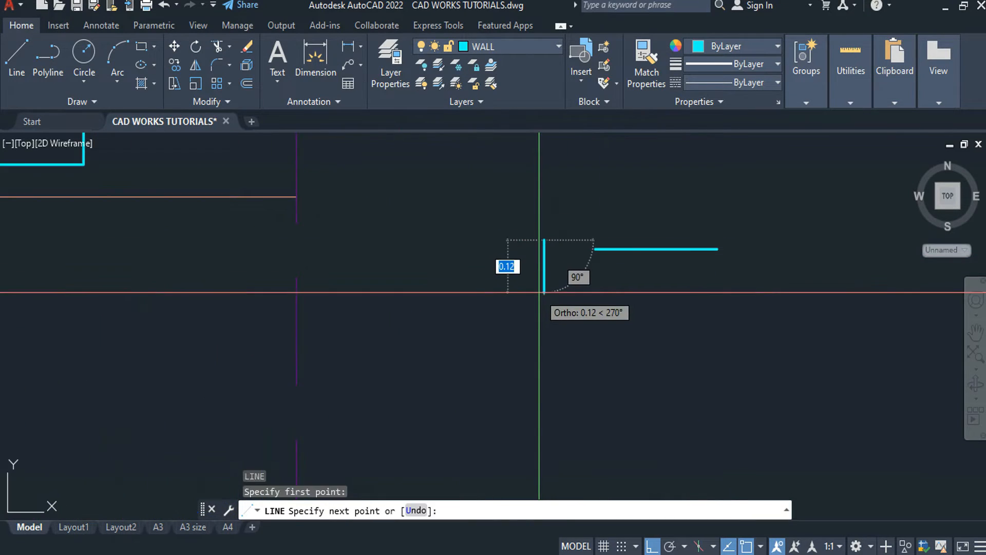
pyautogui.write('.2')
pyautogui.press('Return')
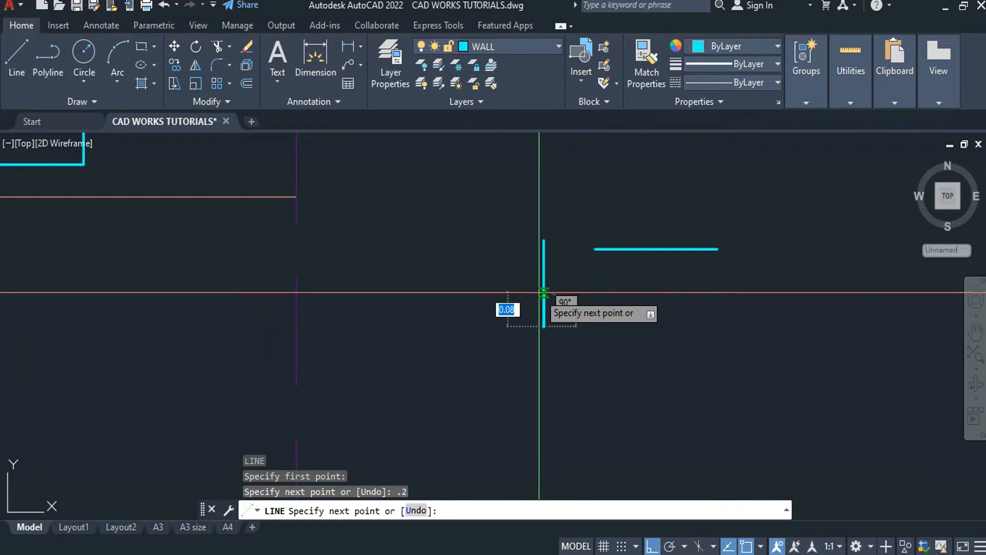
pyautogui.press('Escape')
# - Shorten the vertical line to half its length by stretching its lower end up to its midpoint
pyautogui.click(534, 325)
pyautogui.press('Escape')
pyautogui.click(577, 314)
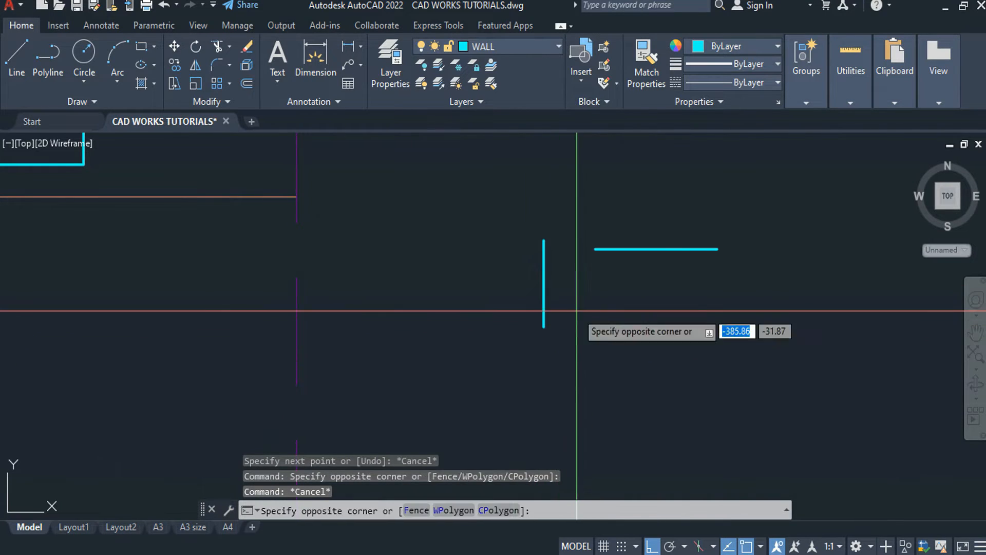
pyautogui.click(513, 336)
pyautogui.click(544, 326)
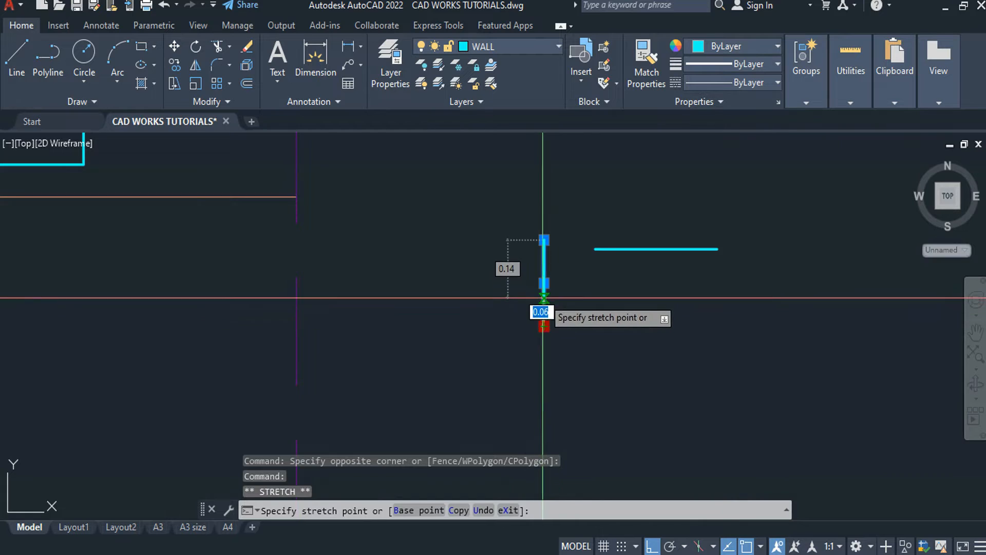
pyautogui.click(544, 282)
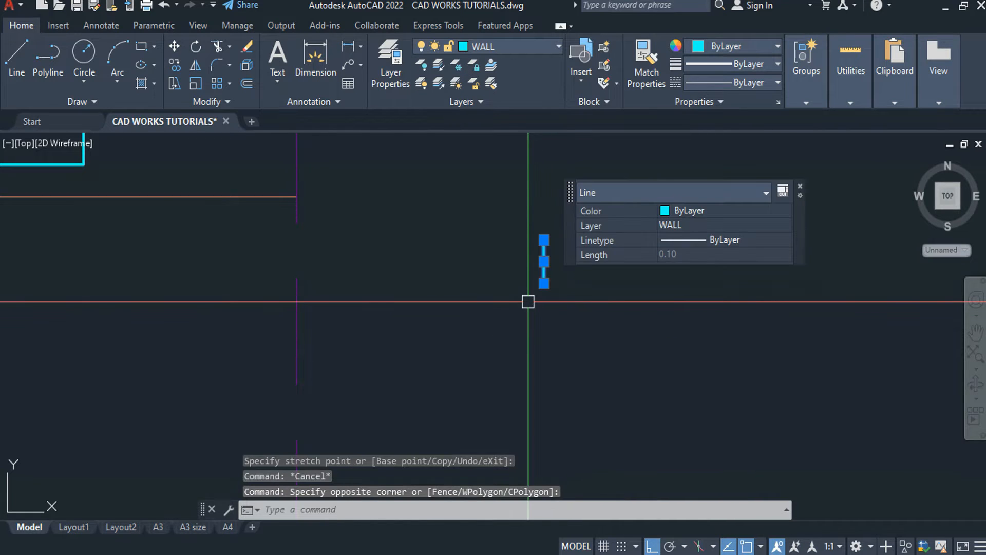
# - Move the short vertical line by its midpoint onto the left end of the horizontal line
pyautogui.write('m')
pyautogui.press('Return')
pyautogui.click(544, 261)
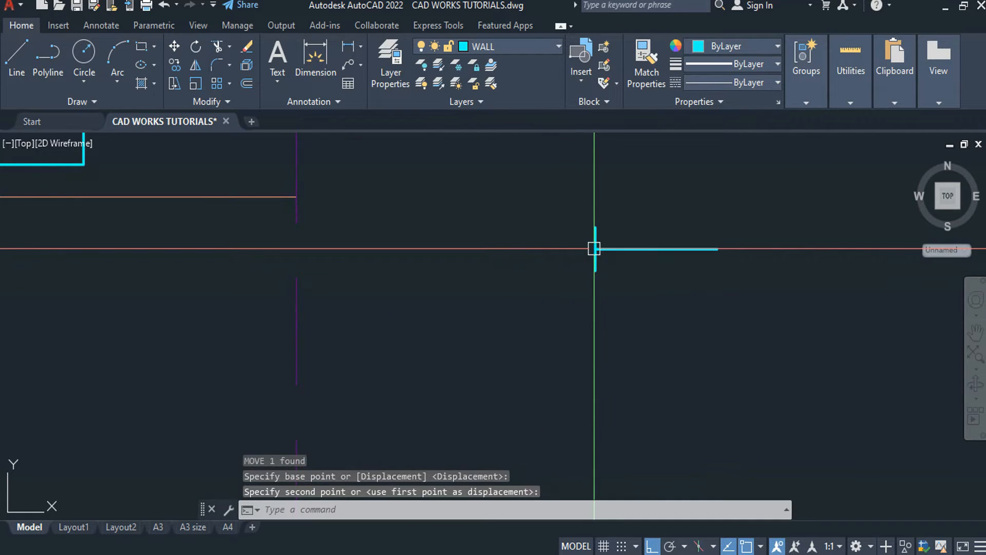
pyautogui.click(595, 249)
# - Copy the vertical end line by its midpoint onto the right end of the horizontal line
pyautogui.write('co')
pyautogui.press('Return')
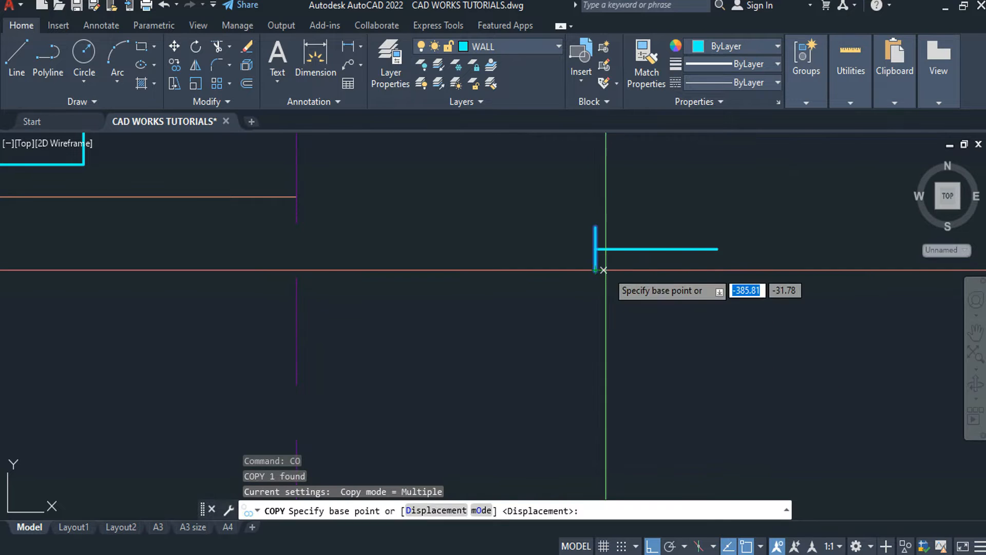
pyautogui.click(595, 250)
pyautogui.click(716, 250)
pyautogui.press('Escape')
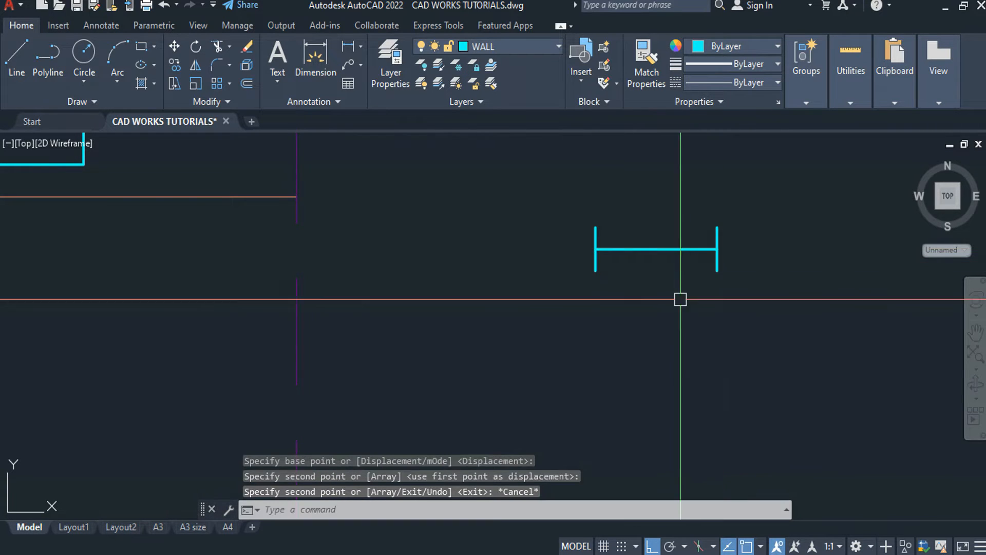
# - Draw a 0.2 long line from the horizontal line's midpoint, sloping down to the right at 45°
pyautogui.moveTo(740, 298); pyautogui.dragTo(685, 280, button='middle')
pyautogui.scroll(-4, 624, 298)
pyautogui.scroll(2, 624, 298)
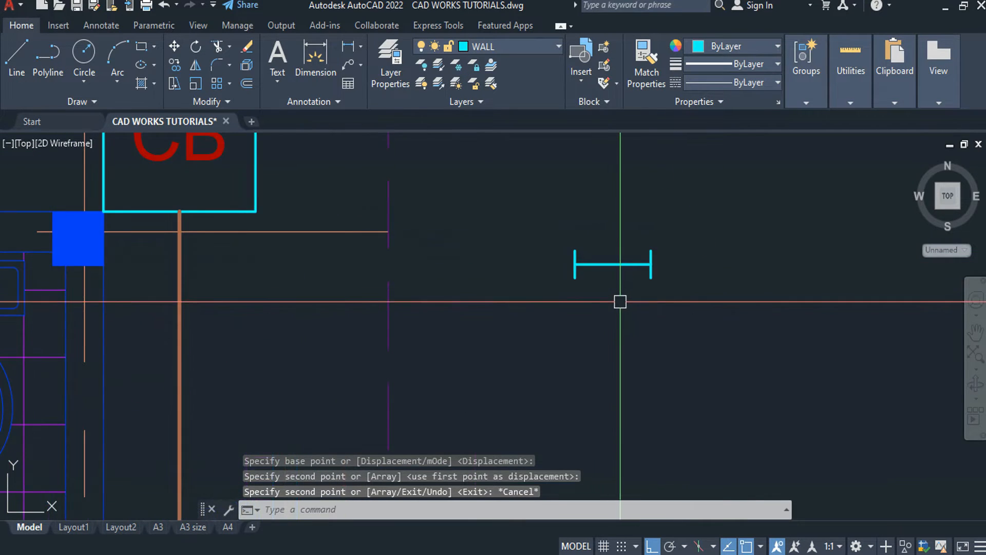
pyautogui.write('l')
pyautogui.press('Return')
pyautogui.click(613, 264)
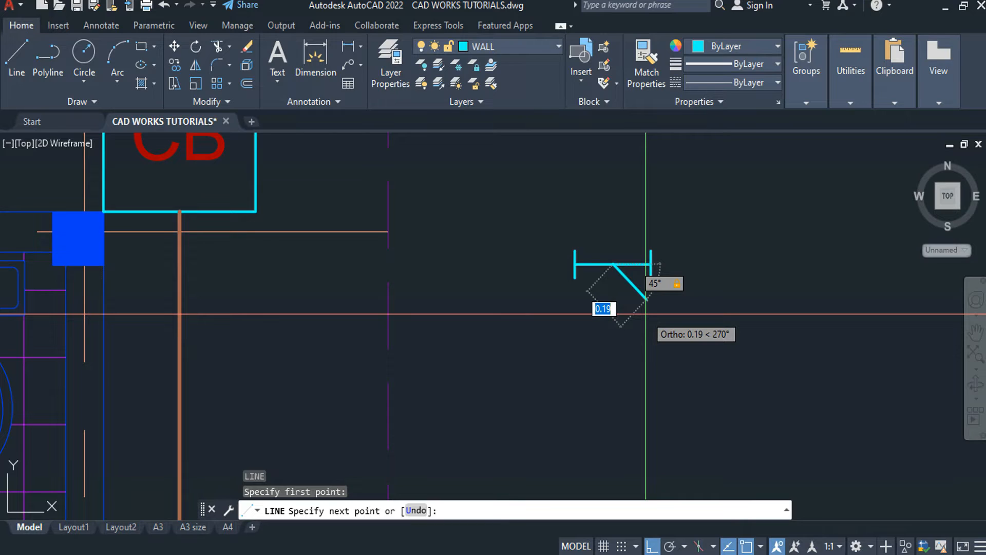
pyautogui.write('.2')
pyautogui.press('Return')
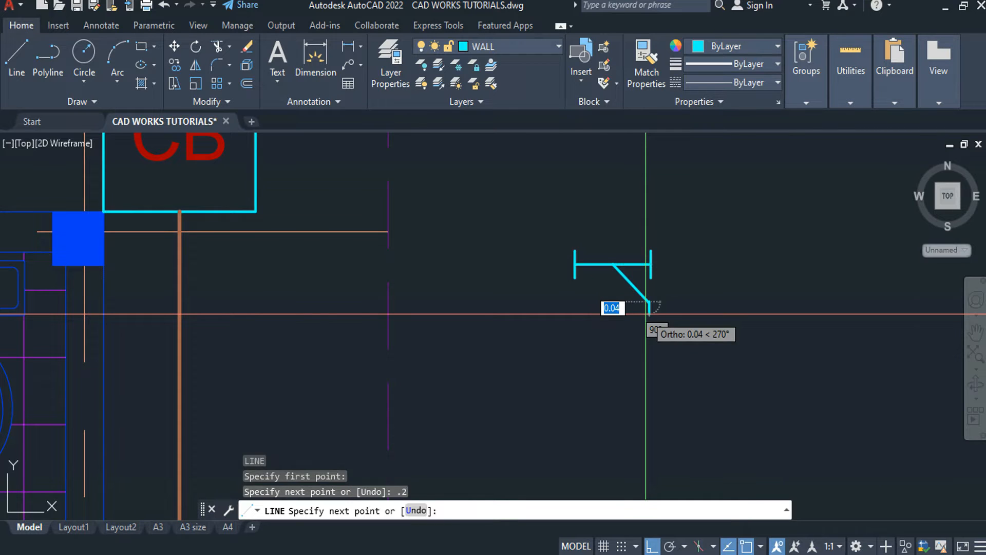
pyautogui.press('Escape')
# - Draw a vertical line 0.1 long downward from the lower end of the diagonal branch
pyautogui.scroll(4, 685, 367)
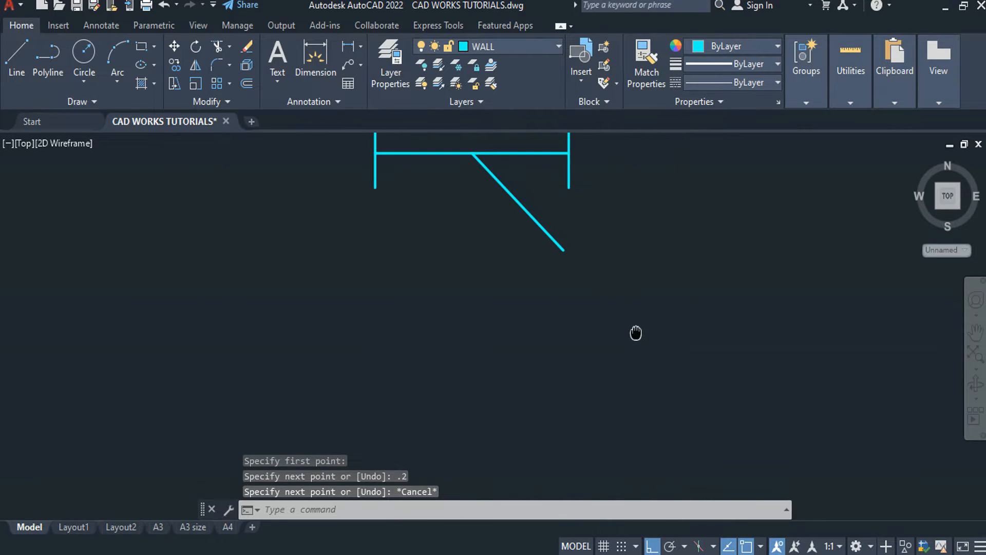
pyautogui.press('space')
pyautogui.click(563, 250)
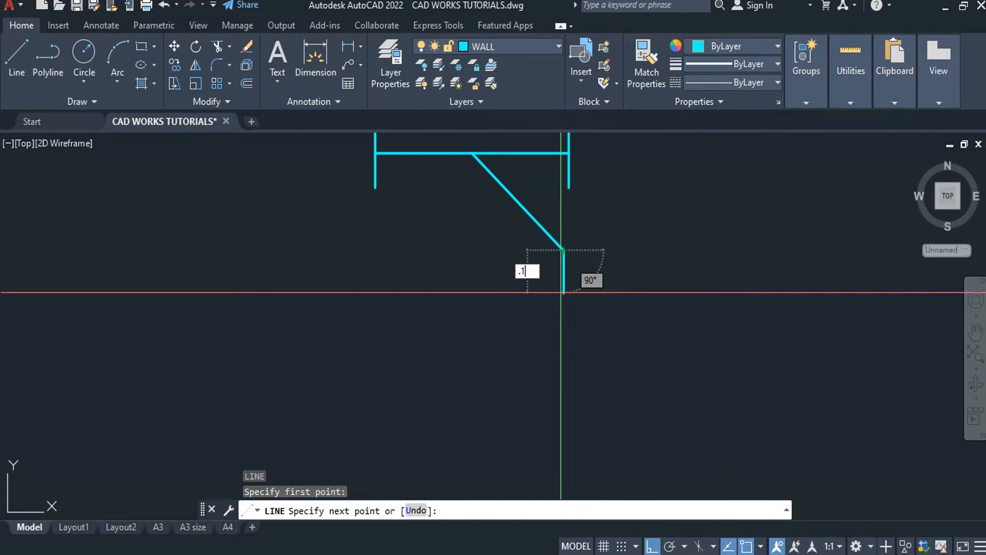
pyautogui.press('Return')
pyautogui.press('Escape')
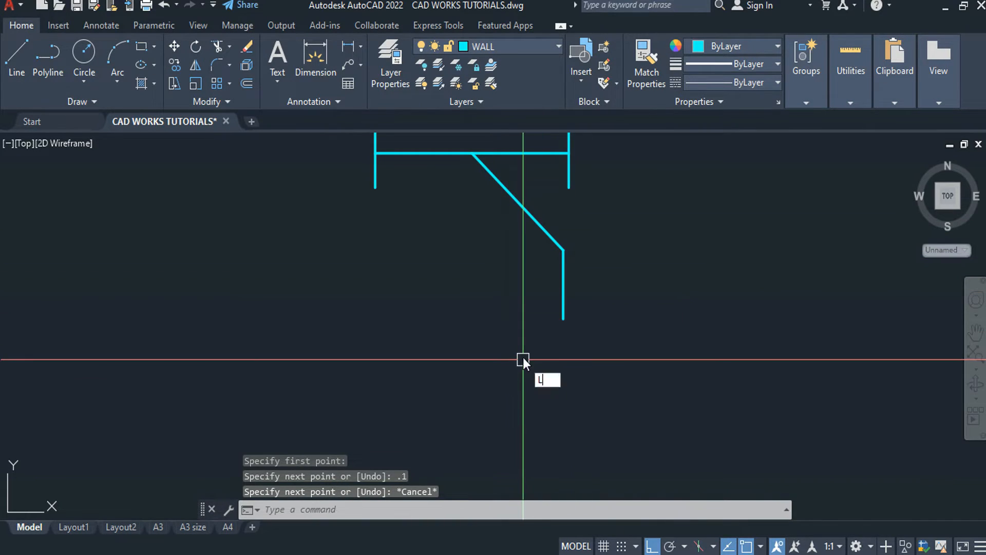
# - Draw a horizontal line 0.1 long in the free space below the branch
pyautogui.press('Return')
pyautogui.click(482, 351)
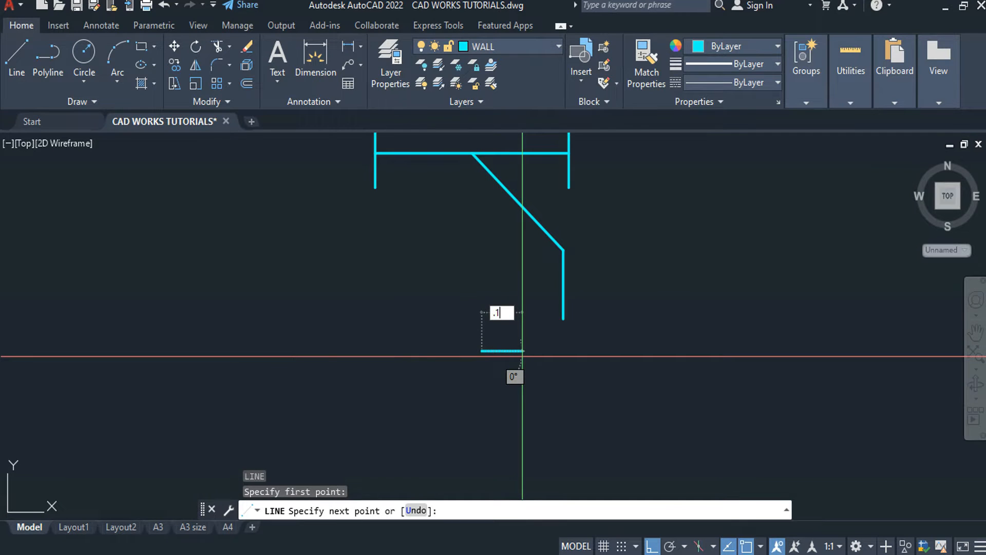
pyautogui.press('Return')
pyautogui.press('Escape')
# - Move the short horizontal line by its midpoint onto the lower end of the branch's vertical line
pyautogui.click(501, 348)
pyautogui.write('m')
pyautogui.press('Return')
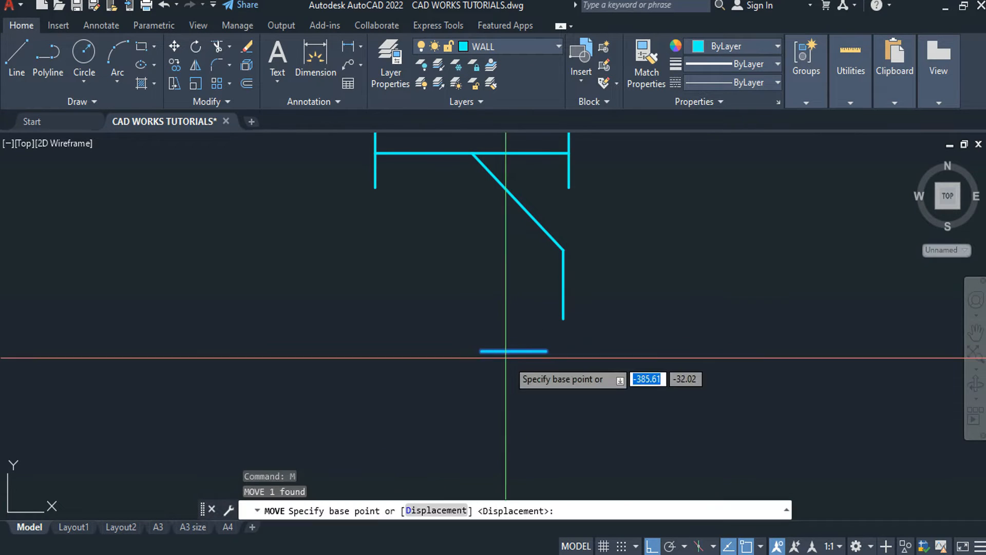
pyautogui.click(514, 351)
pyautogui.click(564, 319)
pyautogui.press('Escape')
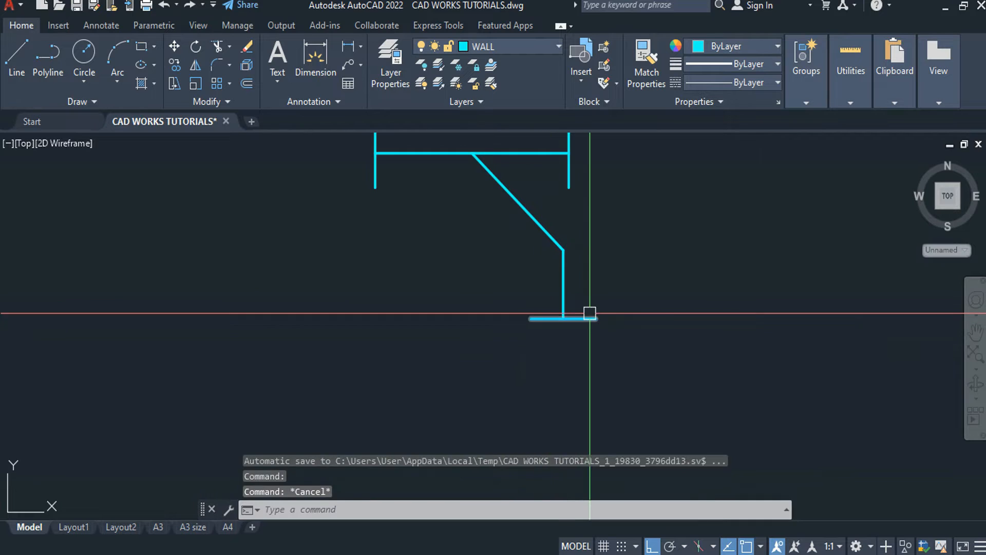
# - Copy the branch's short horizontal end line into the empty space to its right
pyautogui.click(589, 317)
pyautogui.write('co')
pyautogui.press('Return')
pyautogui.click(583, 334)
pyautogui.click(718, 335)
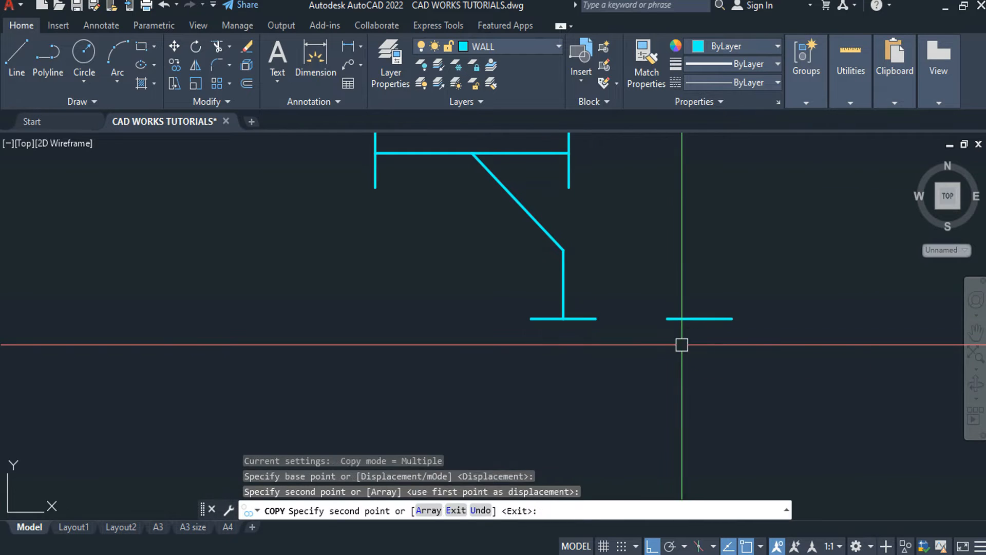
pyautogui.press('Escape')
# - Rotate the copied short line 45° about its midpoint
pyautogui.click(693, 287)
pyautogui.click(665, 348)
pyautogui.write('ro')
pyautogui.press('Return')
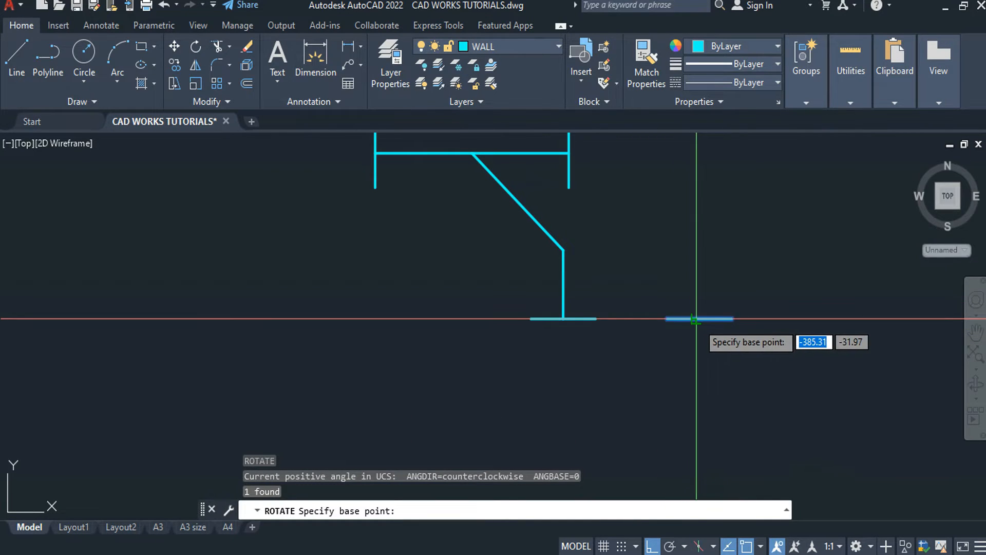
pyautogui.click(699, 319)
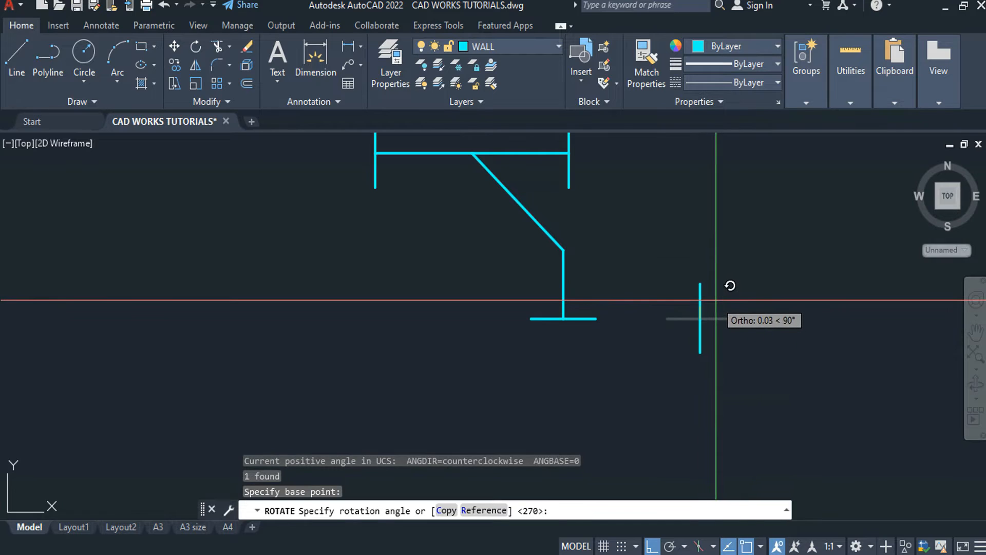
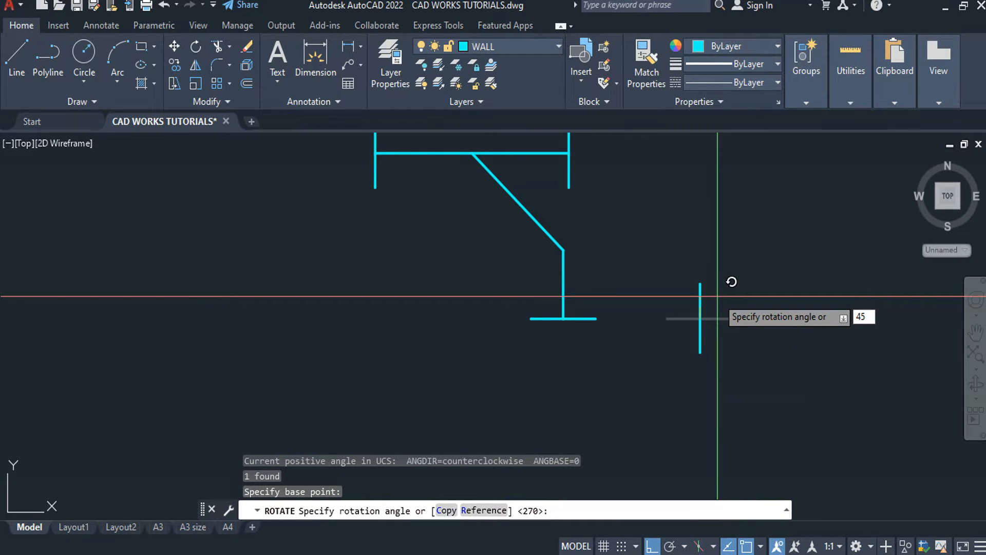
pyautogui.press('Return')
pyautogui.press('Escape')
# - Move the rotated short line by its midpoint onto the midpoint of the diagonal branch
pyautogui.click(726, 306)
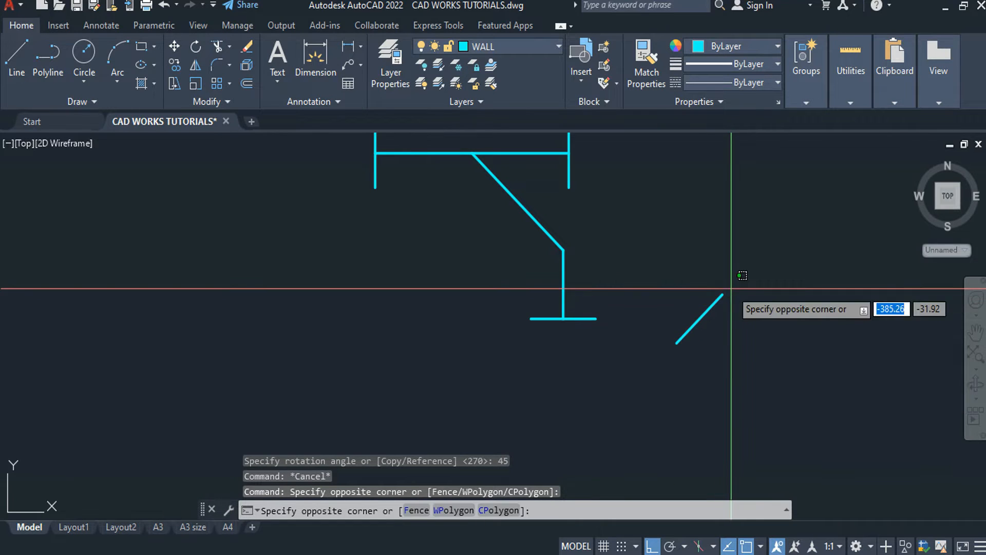
pyautogui.click(694, 315)
pyautogui.write('m')
pyautogui.press('Return')
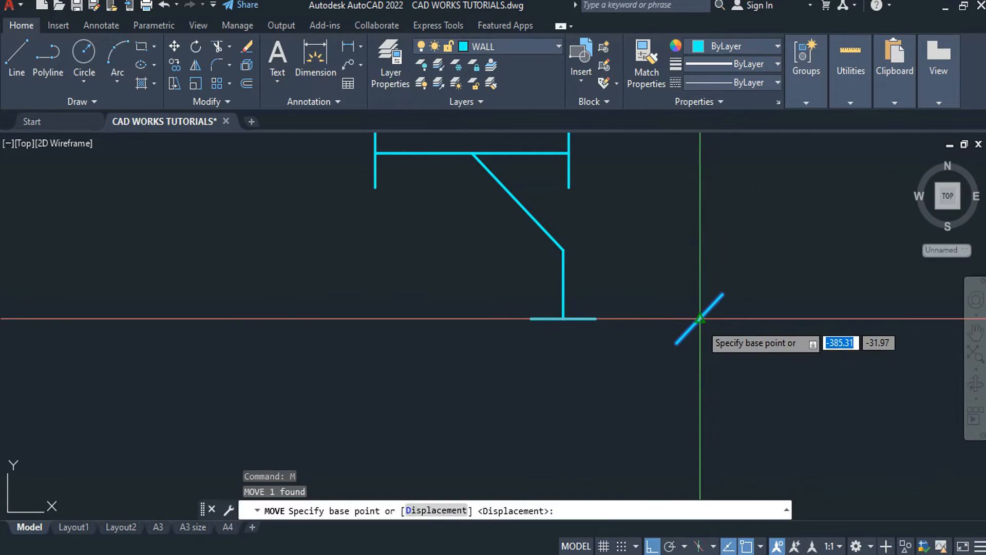
pyautogui.click(700, 318)
pyautogui.click(519, 202)
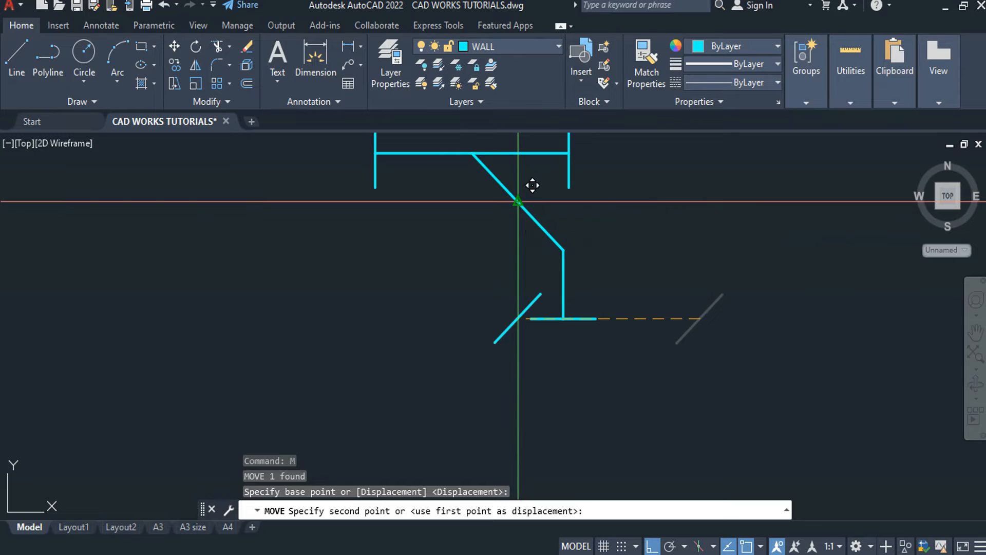
pyautogui.press('Escape')
# - With Ortho off, move the rotated cross line along the diagonal closer to the branch's bend
pyautogui.click(502, 214)
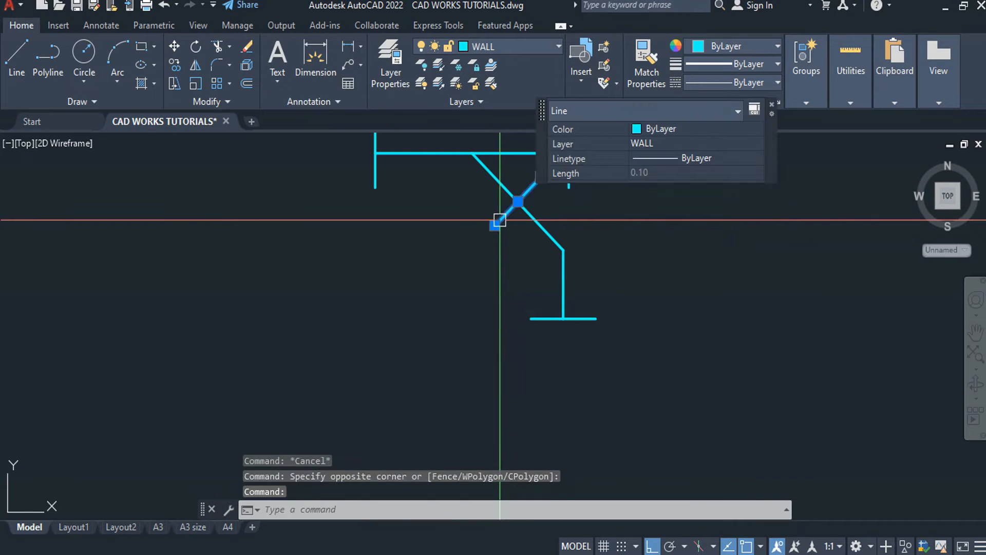
pyautogui.write('m')
pyautogui.press('Return')
pyautogui.click(705, 279)
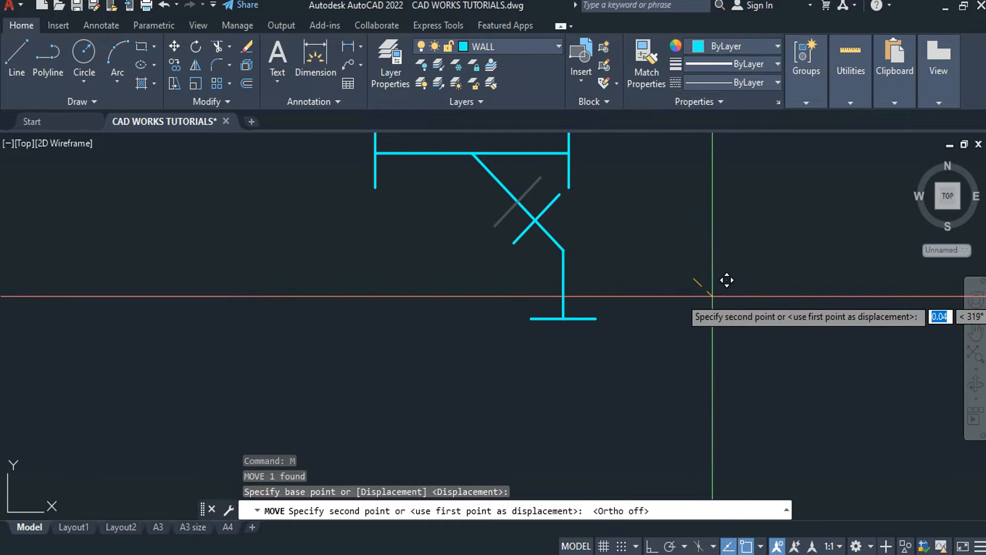
pyautogui.click(715, 299)
pyautogui.press('Escape')
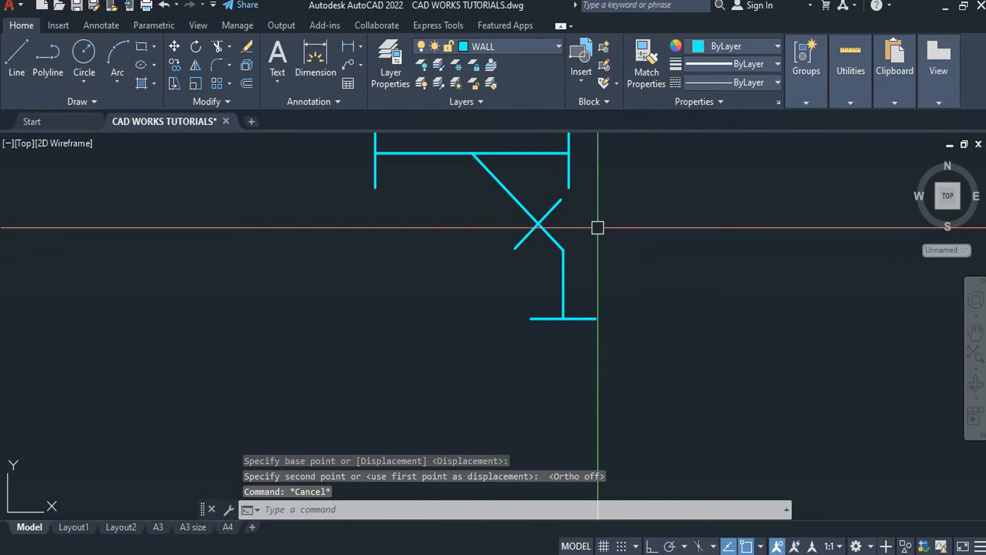
pyautogui.click(555, 205)
pyautogui.scroll(4, 539, 244)
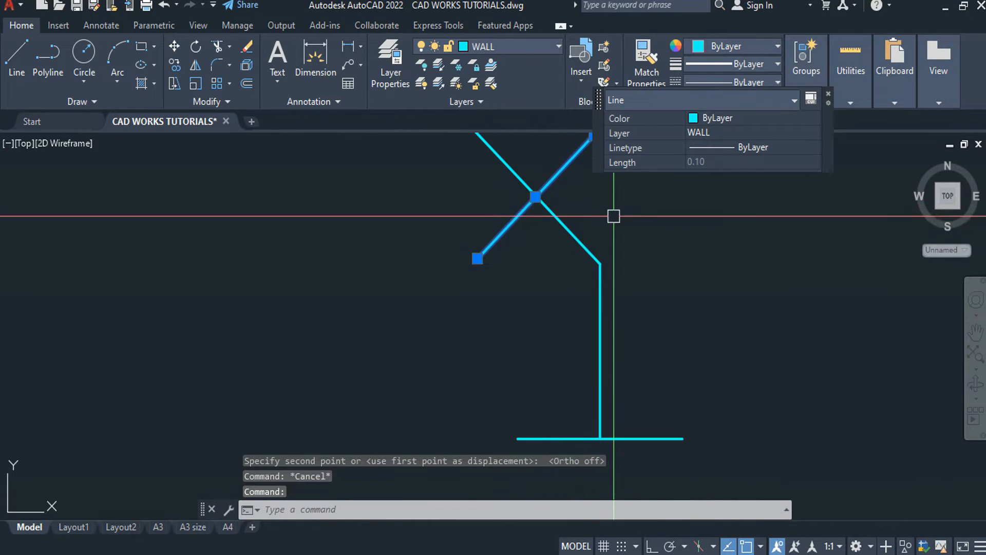
pyautogui.press('Escape')
# - Copy the complete pipe fitting symbol into the empty space to its right
pyautogui.scroll(-5, 625, 247)
pyautogui.scroll(-2, 627, 262)
pyautogui.moveTo(646, 262); pyautogui.dragTo(632, 275, button='middle')
pyautogui.scroll(-2, 632, 275)
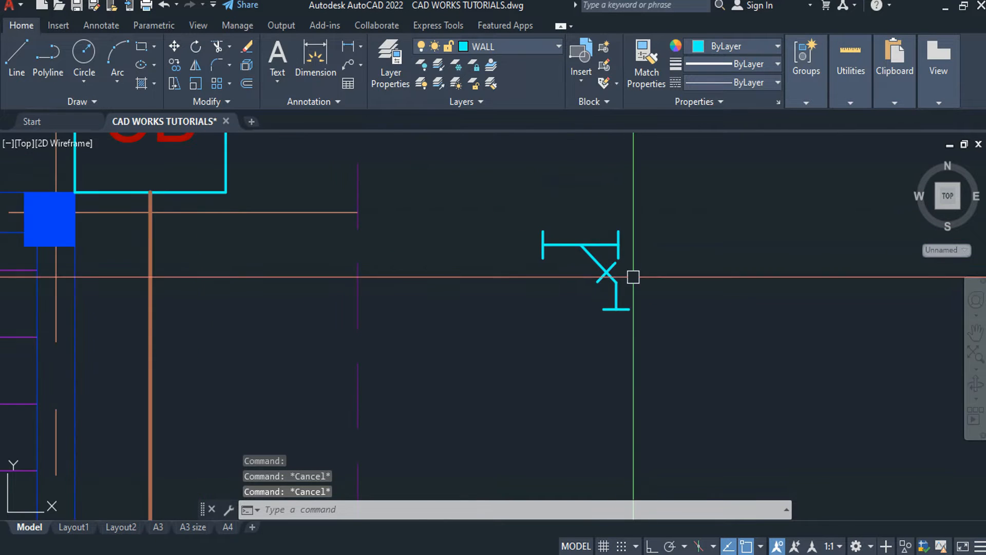
pyautogui.click(496, 227)
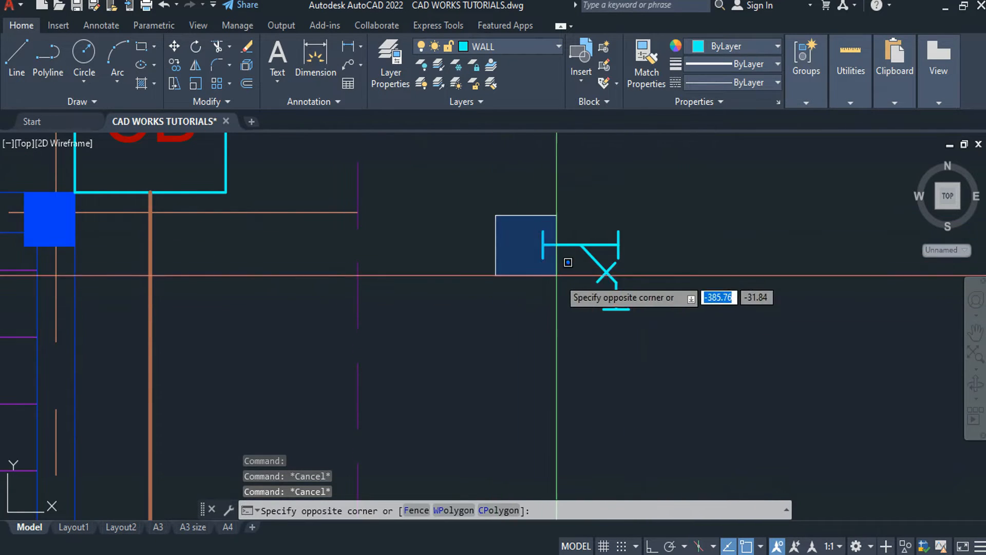
pyautogui.click(649, 330)
pyautogui.write('co')
pyautogui.press('Return')
pyautogui.click(629, 310)
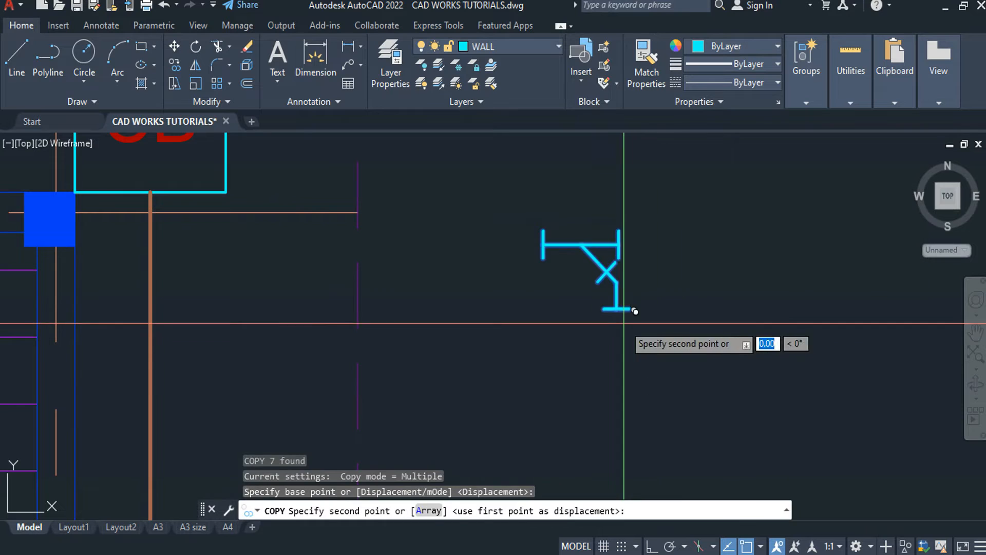
pyautogui.click(804, 326)
pyautogui.press('Escape')
# - With Ortho on, draw a 0.1 horizontal line extending right from the midpoint of the copied fitting symbol's right end cap
pyautogui.moveTo(724, 306); pyautogui.dragTo(504, 269, button='middle')
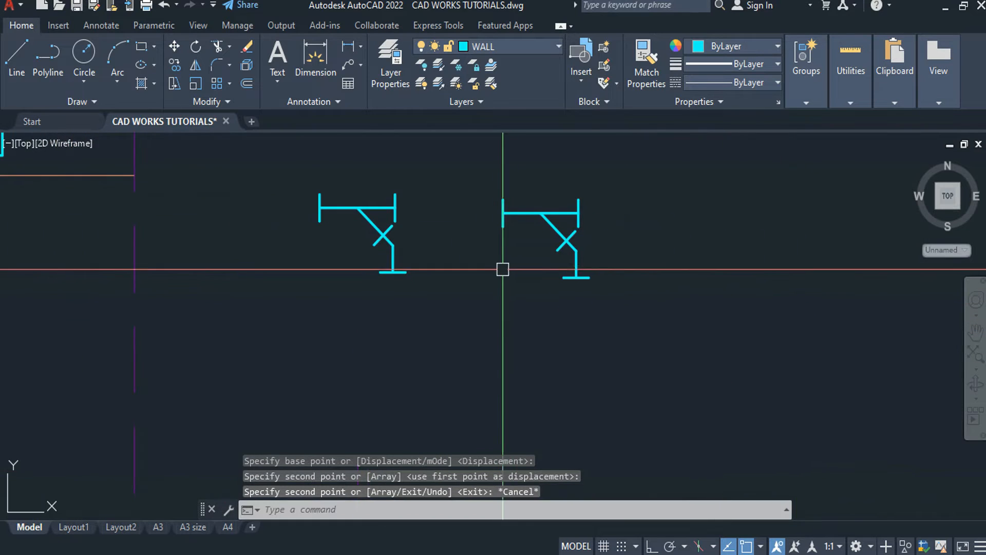
pyautogui.write('l')
pyautogui.press('Return')
pyautogui.scroll(2, 580, 216)
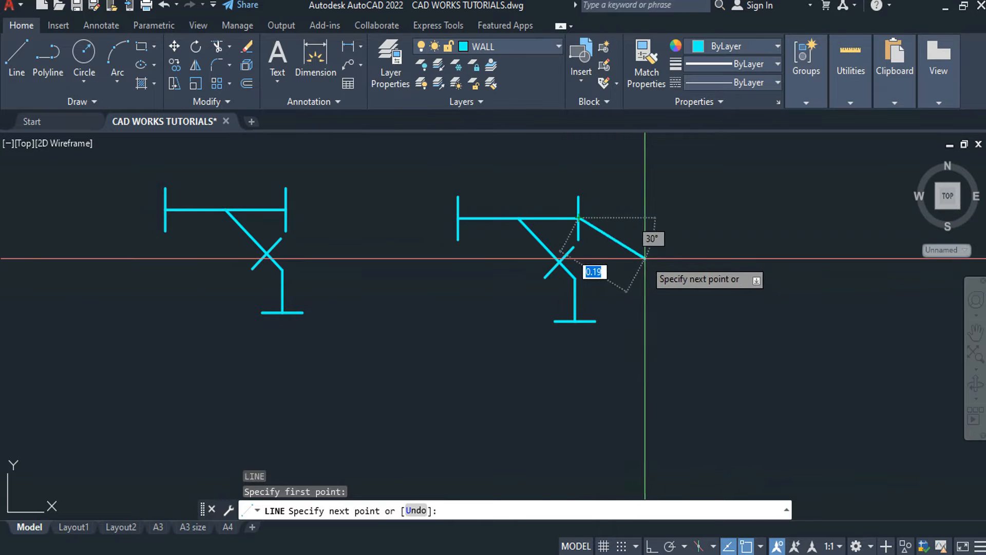
pyautogui.press('F8')
pyautogui.press('Escape')
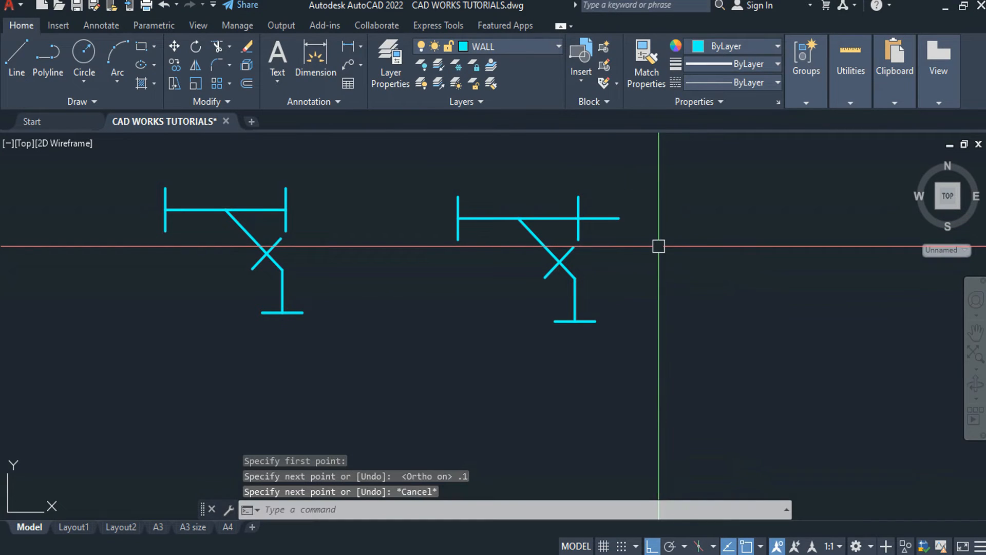
# - Copy the right vertical end cap by its midpoint onto the free end of the 0.1 extension line
pyautogui.click(579, 203)
pyautogui.write('co')
pyautogui.press('Return')
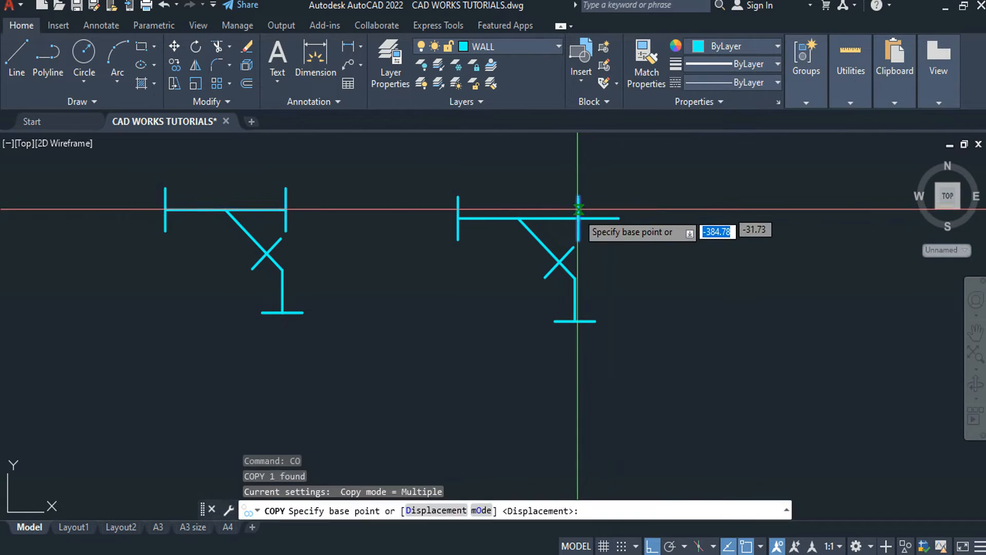
pyautogui.click(579, 218)
pyautogui.click(618, 218)
pyautogui.press('Escape')
# - Group all the lines of the original pipe fitting symbol
pyautogui.scroll(-3, 582, 263)
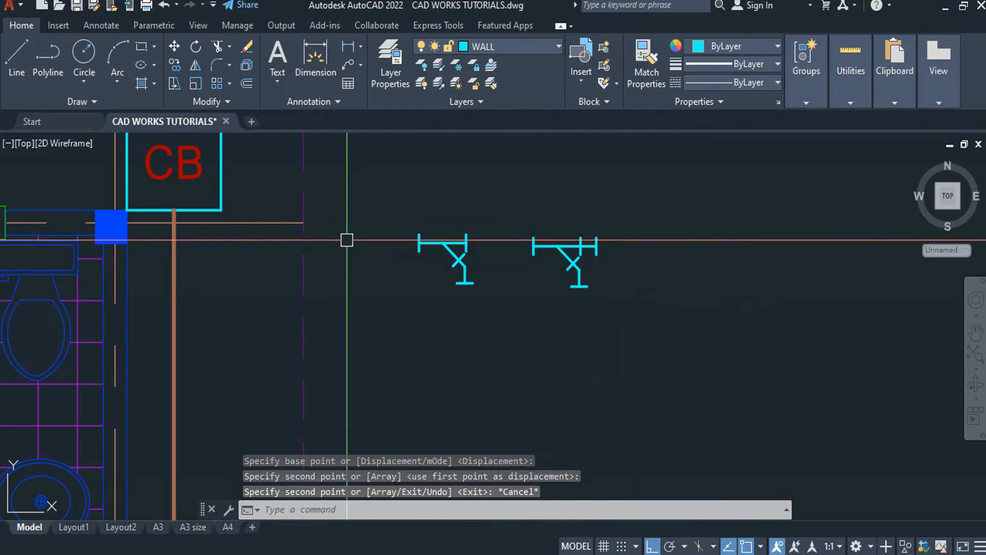
pyautogui.click(386, 226)
pyautogui.click(488, 305)
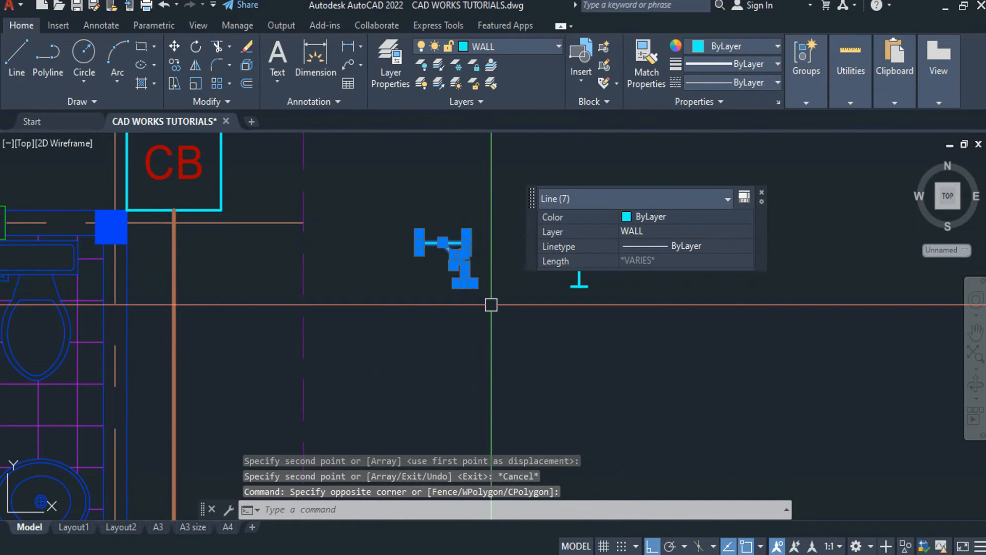
pyautogui.write('G')
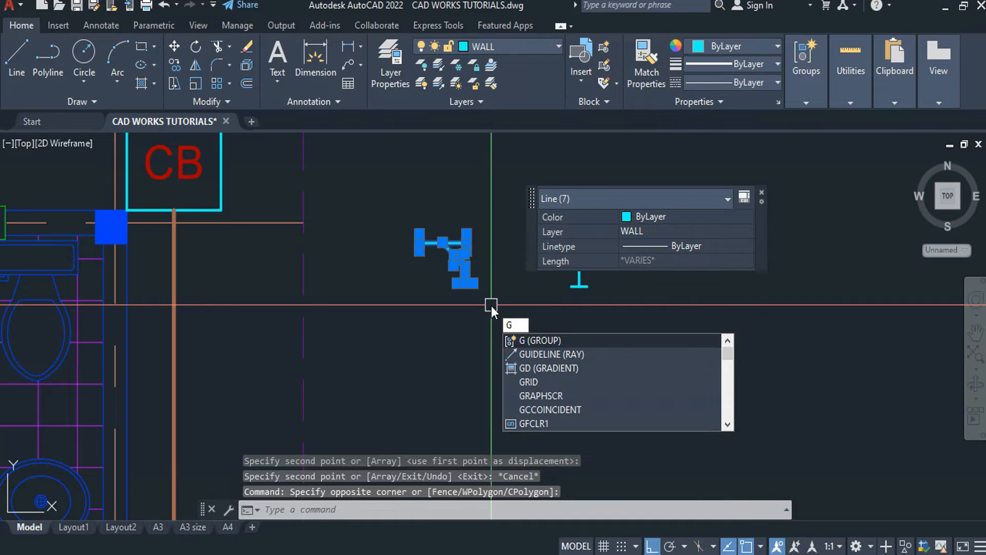
pyautogui.press('Return')
# - Group all the lines of the extended double-cap pipe fitting symbol
pyautogui.click(506, 190)
pyautogui.click(620, 316)
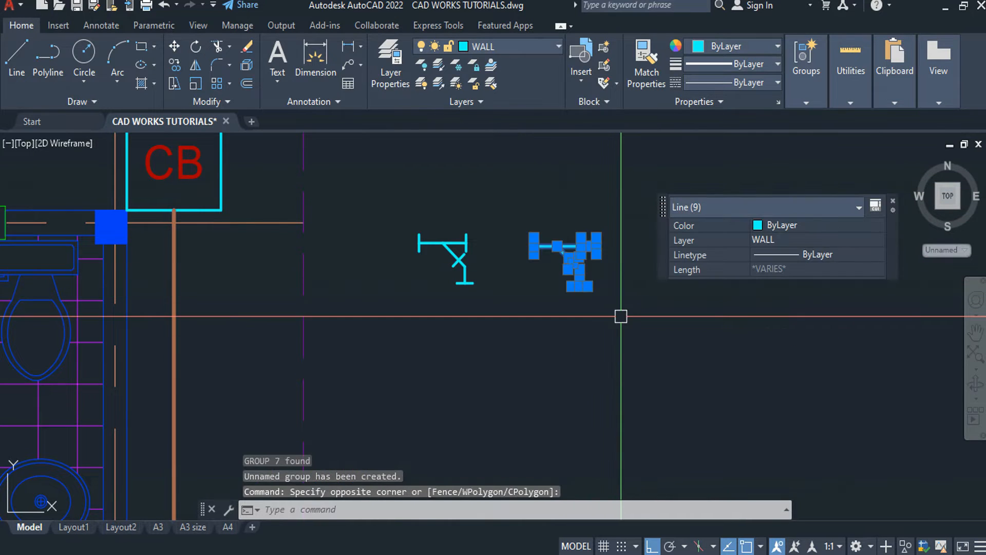
pyautogui.write('G')
pyautogui.press('Return')
pyautogui.press('Escape')
pyautogui.moveTo(402, 289); pyautogui.dragTo(577, 334, button='middle')
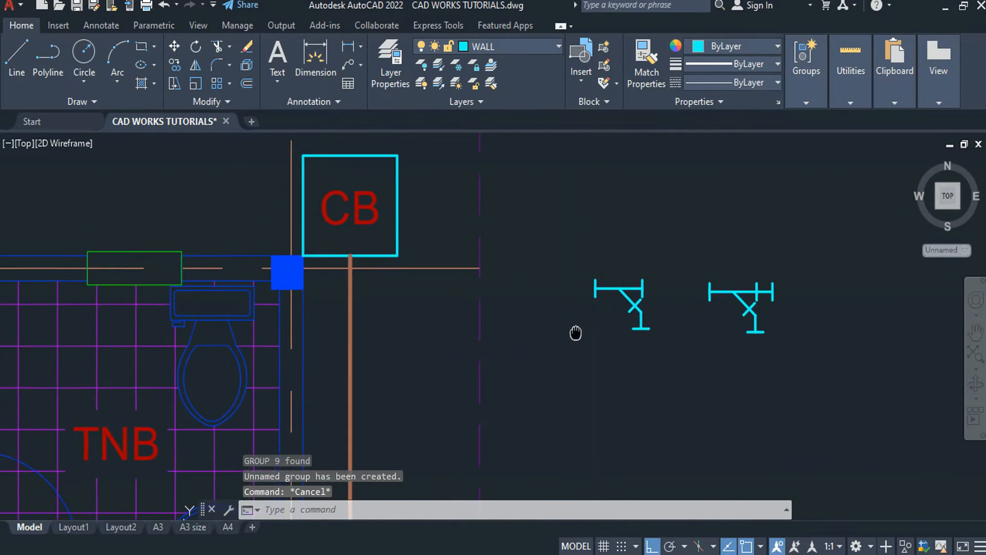
pyautogui.scroll(-2, 578, 333)
pyautogui.press('Escape')
pyautogui.press('Escape')
pyautogui.moveTo(527, 362); pyautogui.dragTo(538, 356, button='middle')
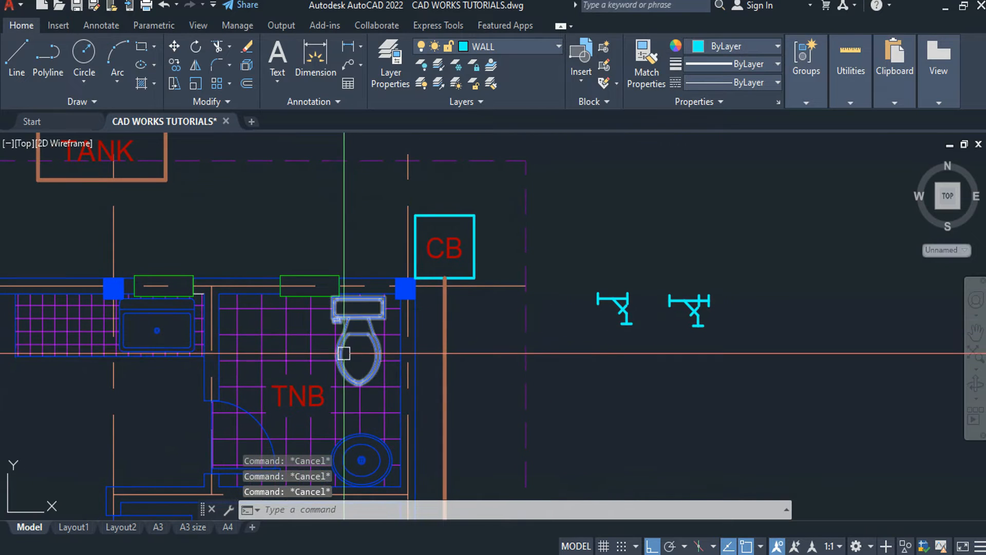
pyautogui.moveTo(373, 367); pyautogui.dragTo(440, 326, button='middle')
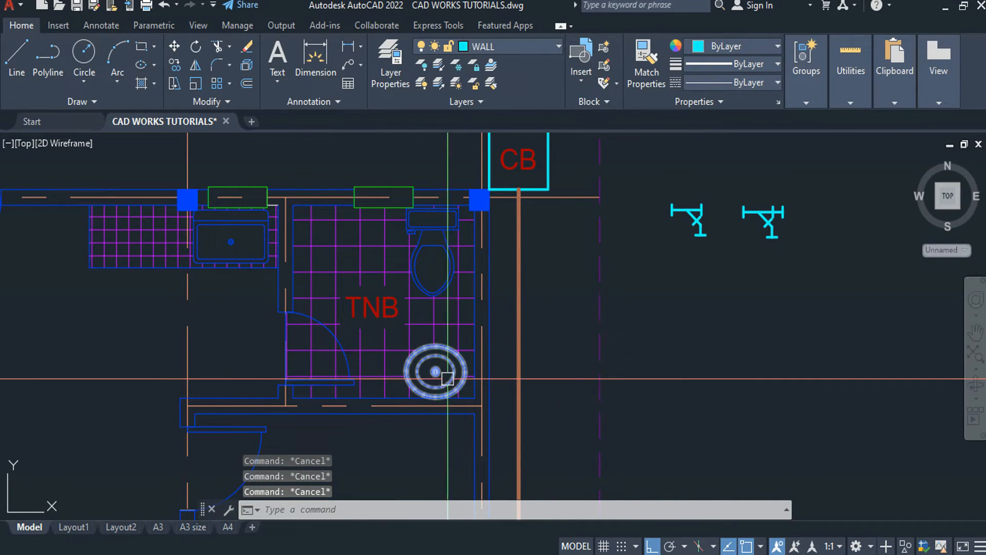
pyautogui.moveTo(384, 273); pyautogui.dragTo(341, 309, button='middle')
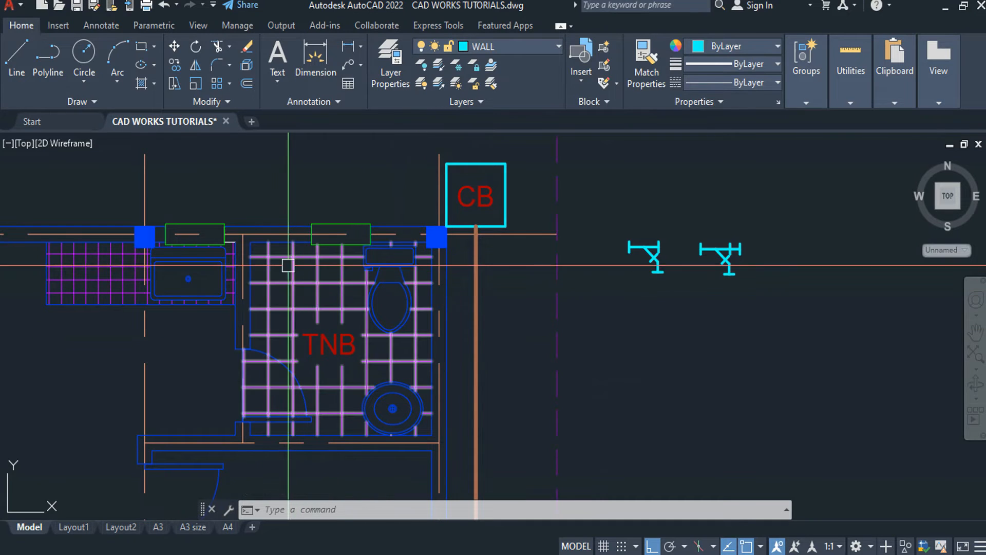
# - Draw a 0.2 by 0.2 rectangle in the empty space below the two pipe fitting symbols
pyautogui.write('rec')
pyautogui.press('Return')
pyautogui.click(603, 339)
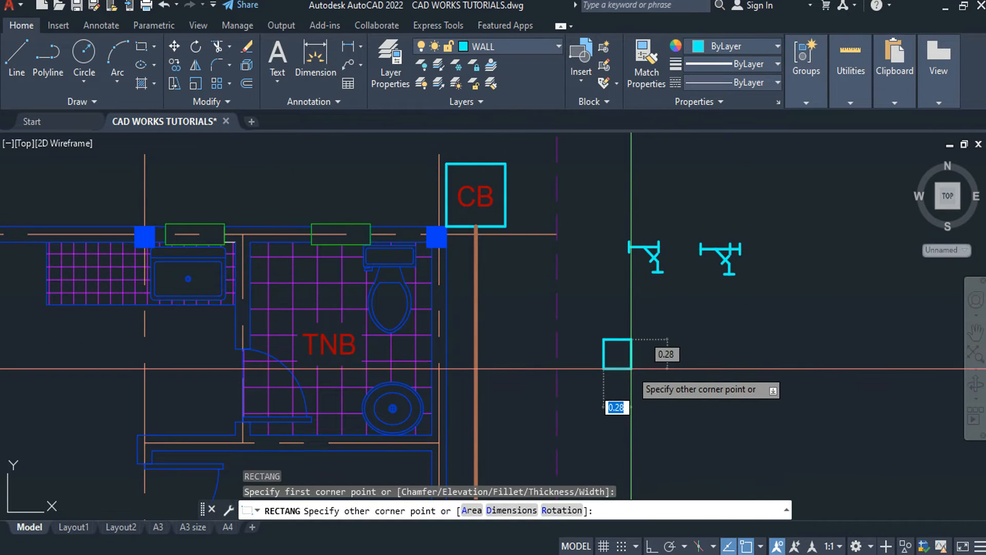
pyautogui.write('.2')
pyautogui.press('Tab')
pyautogui.write('.2')
pyautogui.press('Return')
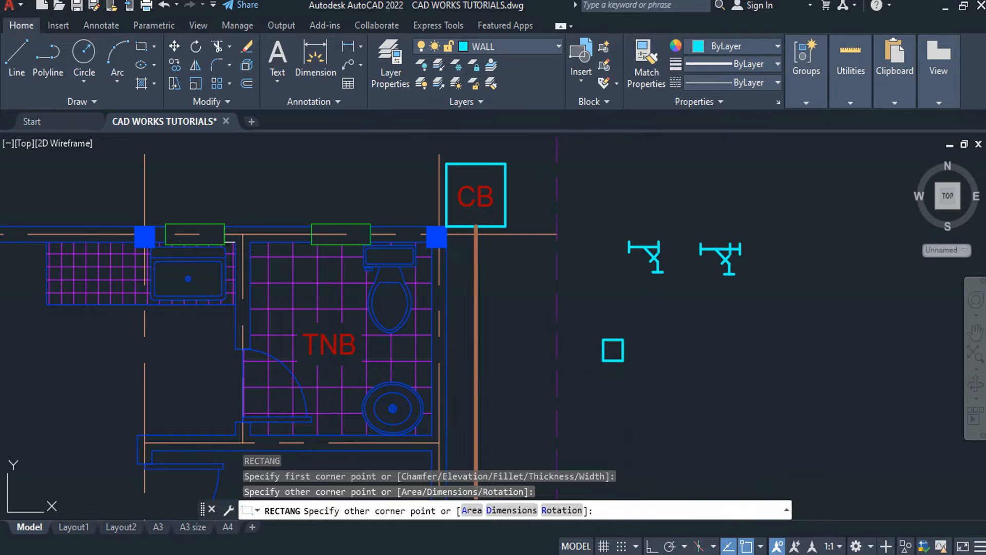
# - With Ortho off, move the small square by its centre into the TNB bathroom, between the door-side wall and the toilet
pyautogui.click(609, 365)
pyautogui.click(609, 371)
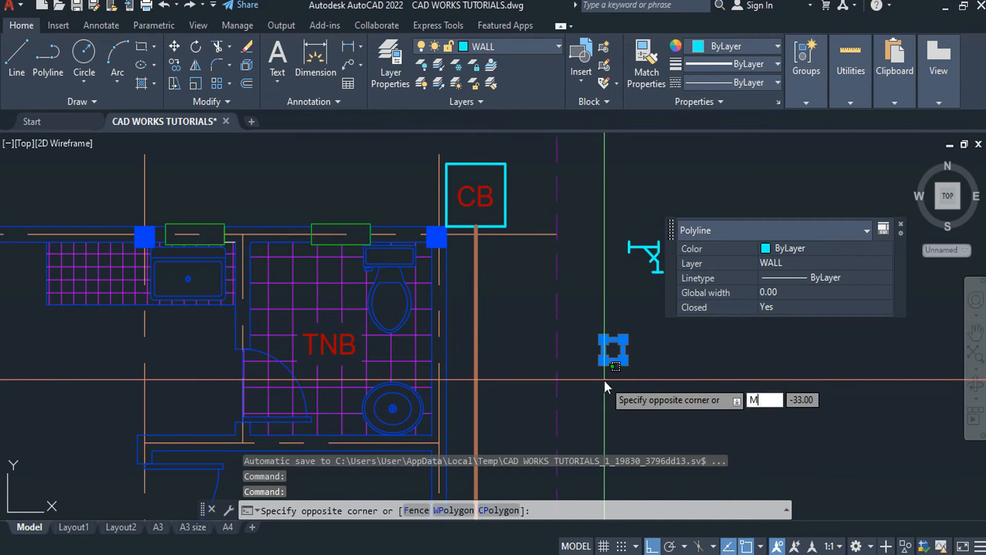
pyautogui.press('Return')
pyautogui.click(613, 350)
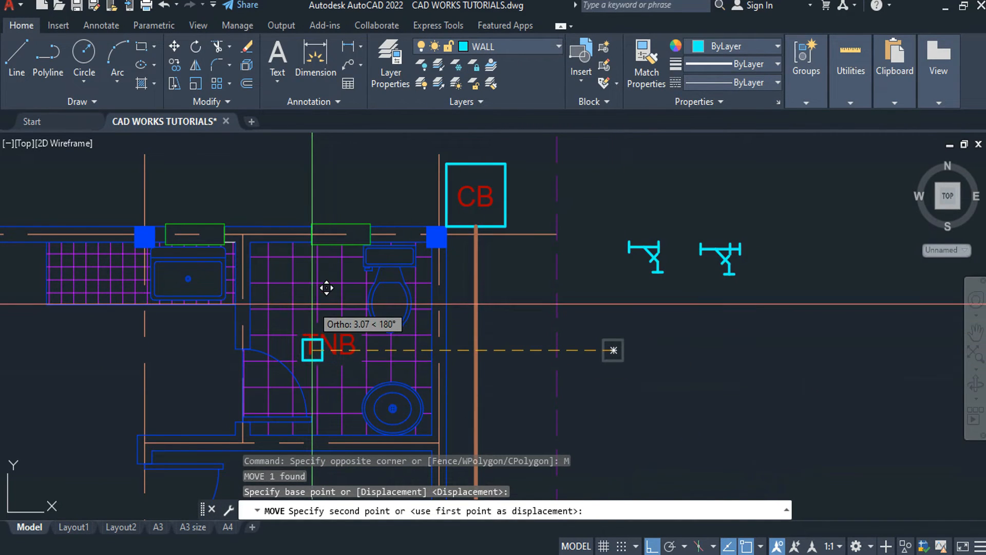
pyautogui.press('F8')
pyautogui.scroll(2, 321, 280)
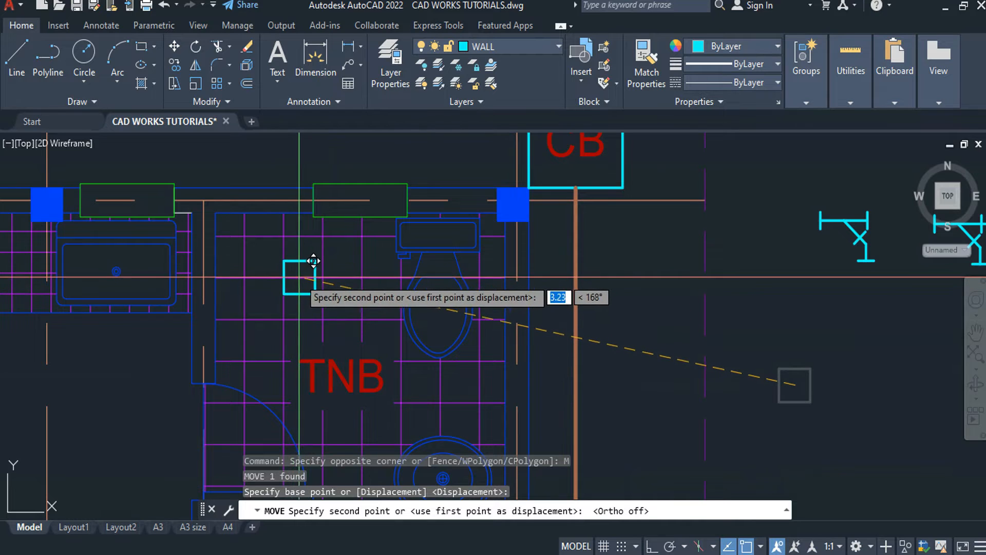
pyautogui.click(305, 269)
# - Examine the finished water line and sewer line plans on the green-bordered sheet for reference against the plan being drafted
pyautogui.scroll(-5, 304, 278)
pyautogui.moveTo(234, 300); pyautogui.dragTo(850, 335, button='middle')
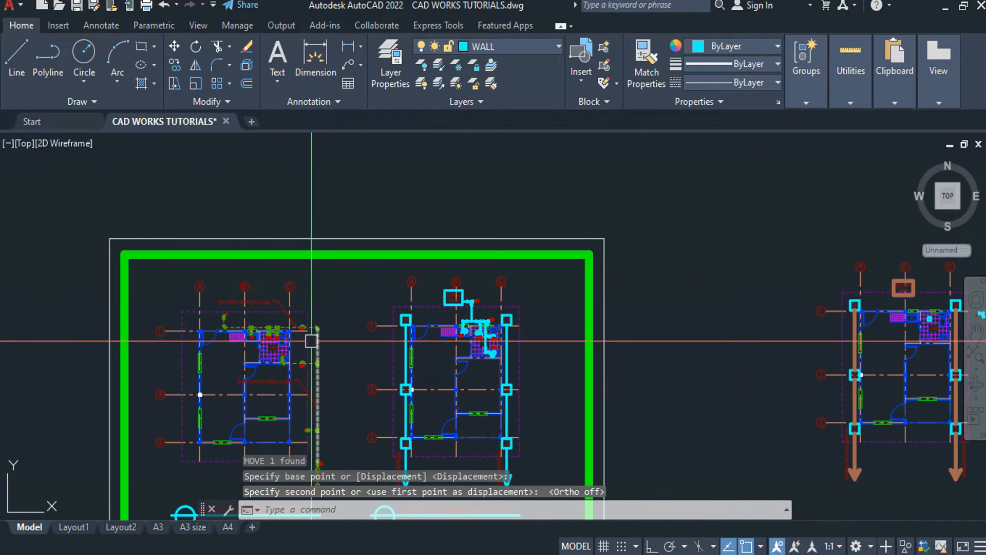
pyautogui.scroll(6, 256, 349)
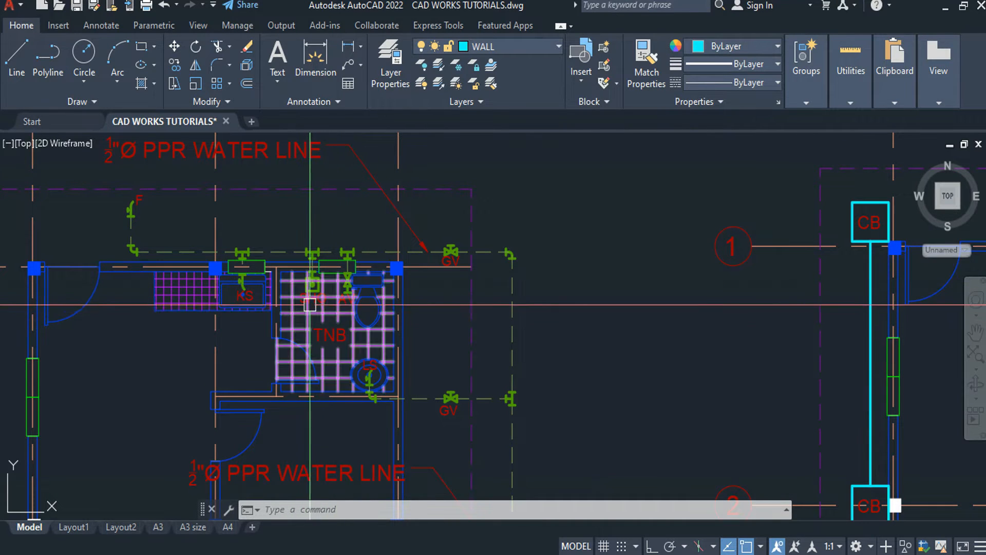
pyautogui.scroll(-5, 314, 299)
pyautogui.moveTo(603, 350); pyautogui.dragTo(321, 329, button='middle')
pyautogui.moveTo(619, 313); pyautogui.dragTo(300, 302, button='middle')
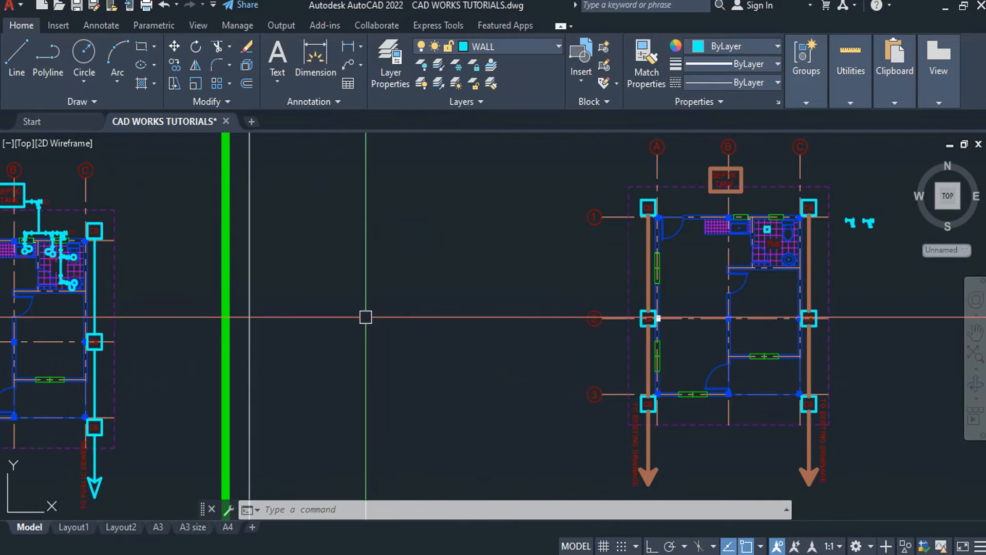
pyautogui.moveTo(366, 317); pyautogui.dragTo(700, 323, button='middle')
pyautogui.moveTo(819, 323); pyautogui.dragTo(477, 323, button='middle')
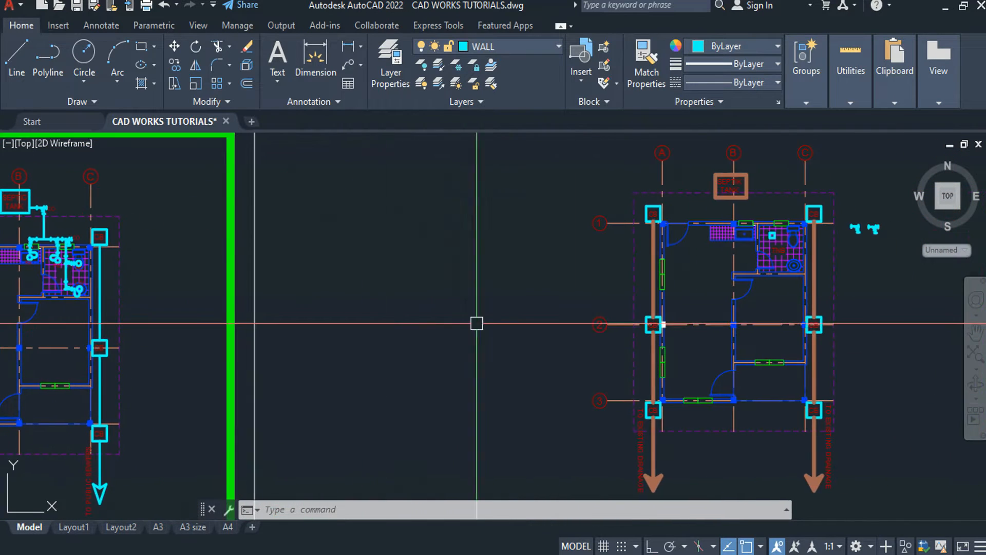
pyautogui.moveTo(701, 313); pyautogui.dragTo(477, 303, button='middle')
pyautogui.scroll(5, 711, 247)
pyautogui.moveTo(670, 231); pyautogui.dragTo(693, 326, button='middle')
pyautogui.moveTo(527, 254); pyautogui.dragTo(578, 296, button='middle')
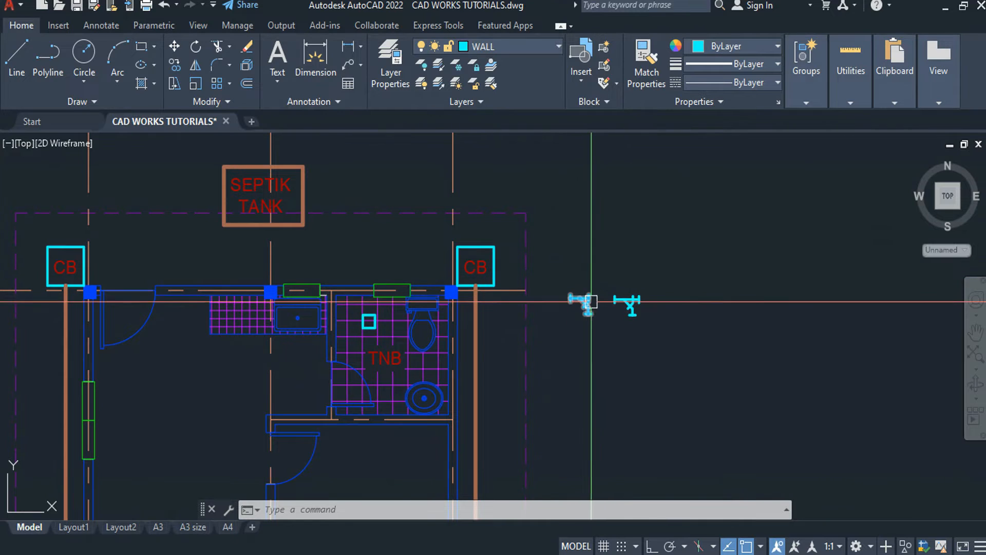
pyautogui.scroll(2, 602, 314)
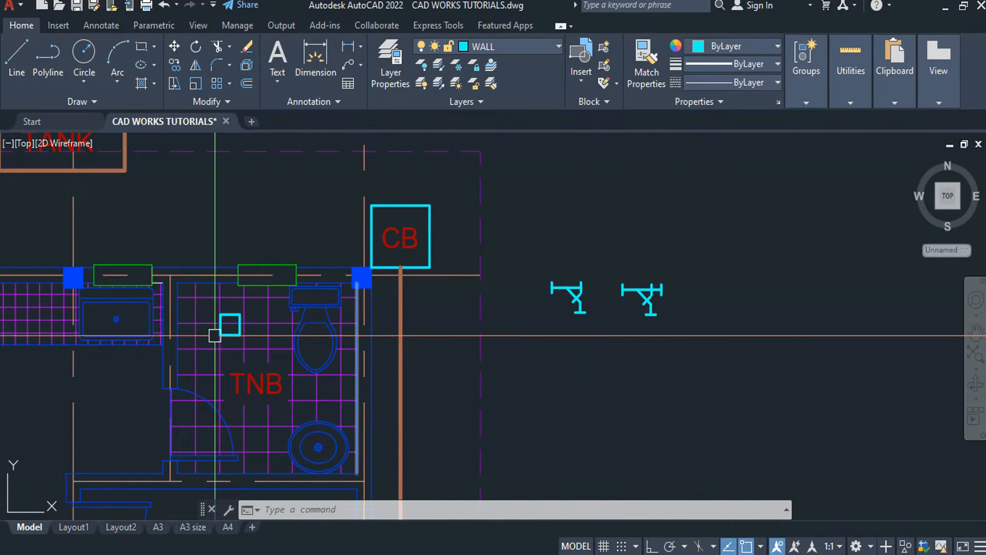
# - Erase the tile hatch from the bathroom floor
pyautogui.scroll(2, 203, 333)
pyautogui.moveTo(204, 333); pyautogui.dragTo(368, 299, button='middle')
pyautogui.click(370, 298)
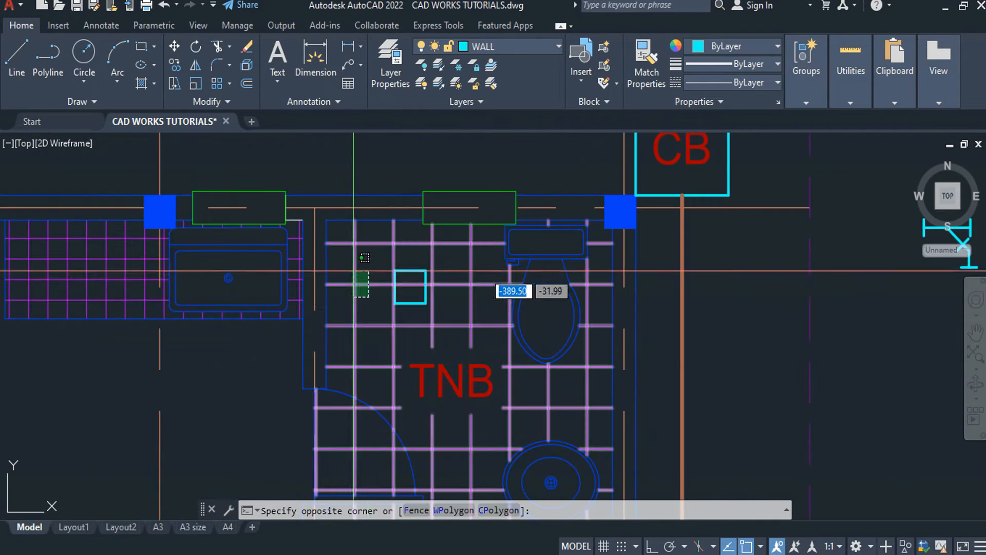
pyautogui.click(353, 271)
pyautogui.write('e')
pyautogui.press('Return')
# - Erase the TNB room label from the bathroom
pyautogui.moveTo(477, 426); pyautogui.dragTo(513, 347, button='middle')
pyautogui.click(509, 328)
pyautogui.click(486, 300)
pyautogui.write('e')
pyautogui.press('Return')
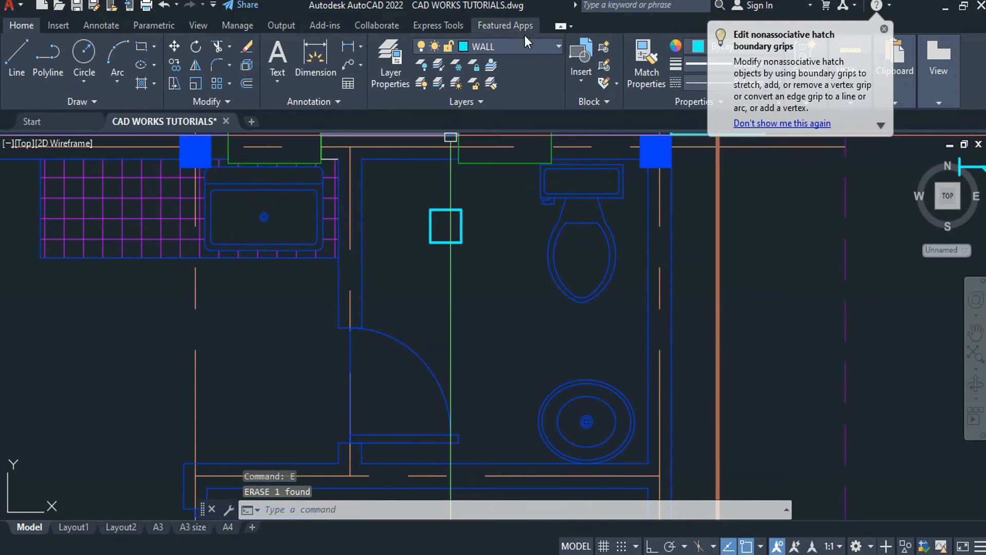
# - On the HIDDEN LINE layer, draw a line from the bathroom's upper-left inner corner to the small square's upper-left corner
pyautogui.click(528, 48)
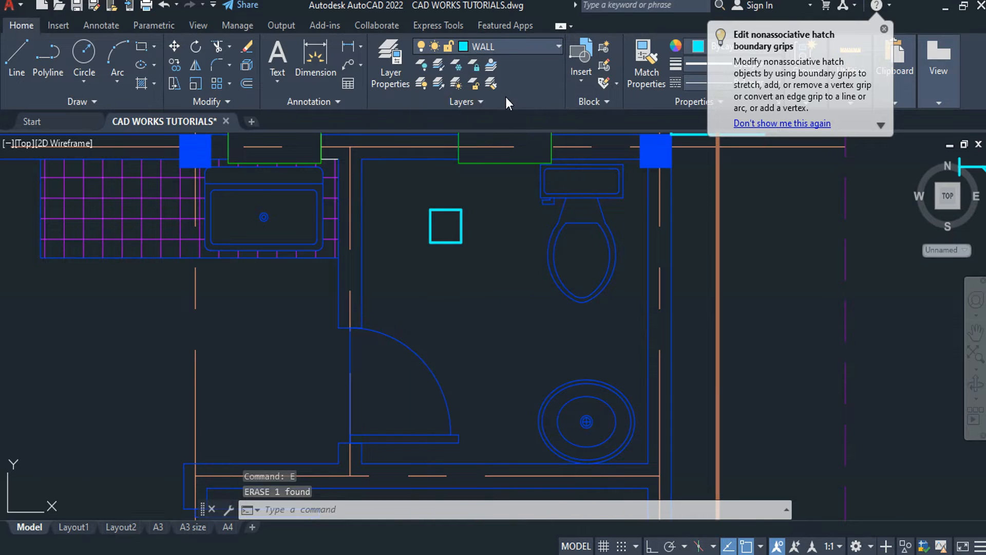
pyautogui.write('l')
pyautogui.press('Return')
pyautogui.click(362, 158)
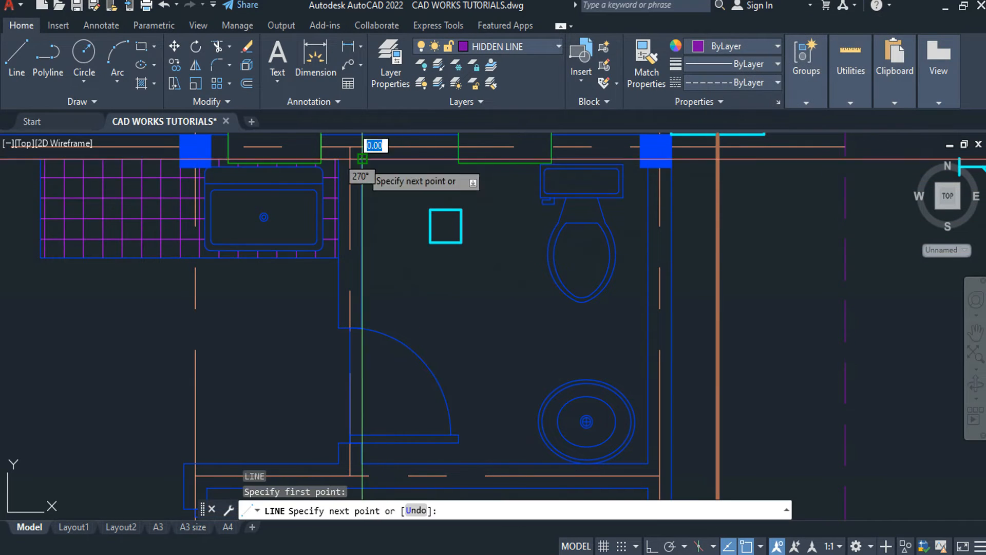
pyautogui.click(430, 210)
pyautogui.press('Return')
# - Draw a line from the small square's upper-right corner to the bathroom's upper-right inner corner
pyautogui.press('Return')
pyautogui.click(461, 209)
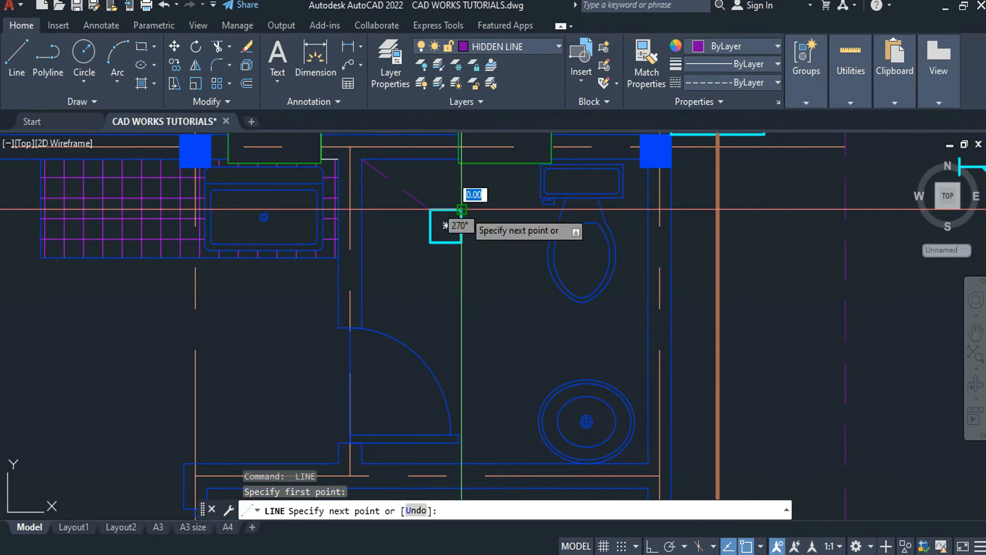
pyautogui.click(638, 167)
pyautogui.press('Return')
# - Draw a line from the small square's lower-left corner to the bathroom's lower-left inner corner
pyautogui.press('Return')
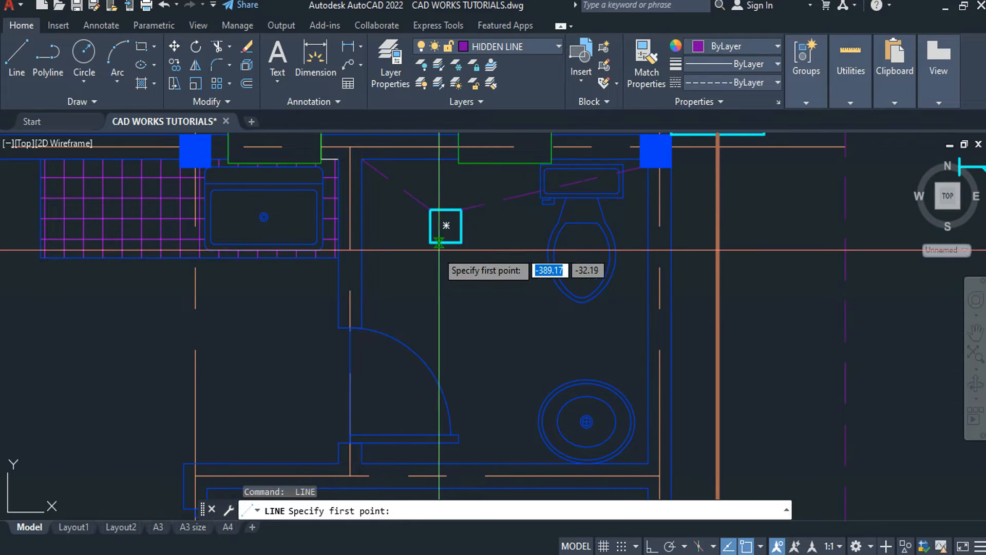
pyautogui.click(431, 243)
pyautogui.moveTo(406, 387); pyautogui.dragTo(459, 265, button='middle')
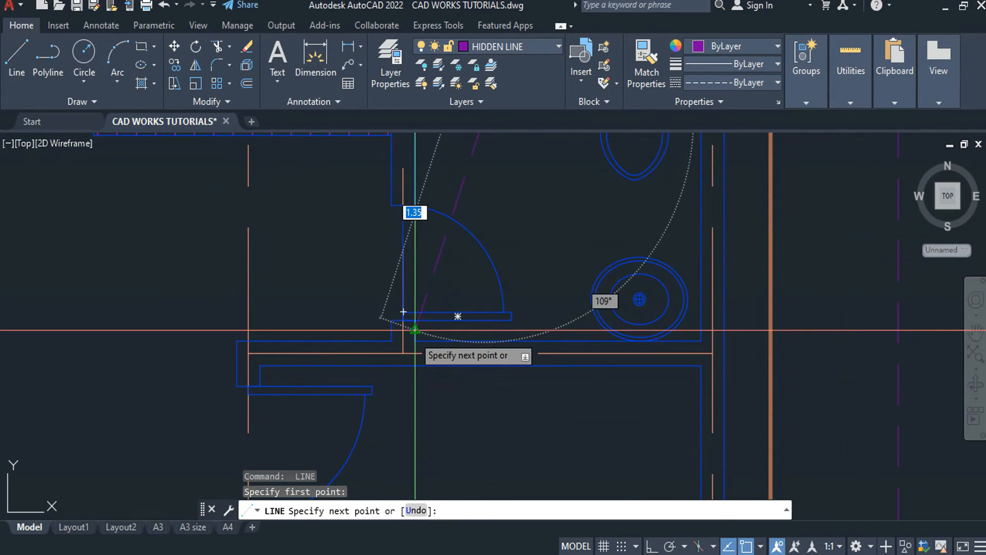
pyautogui.click(414, 340)
pyautogui.press('Escape')
# - Draw a line from the small square's lower-right corner to the bathroom's lower-right inner corner
pyautogui.moveTo(533, 273); pyautogui.dragTo(529, 351, button='middle')
pyautogui.press('Return')
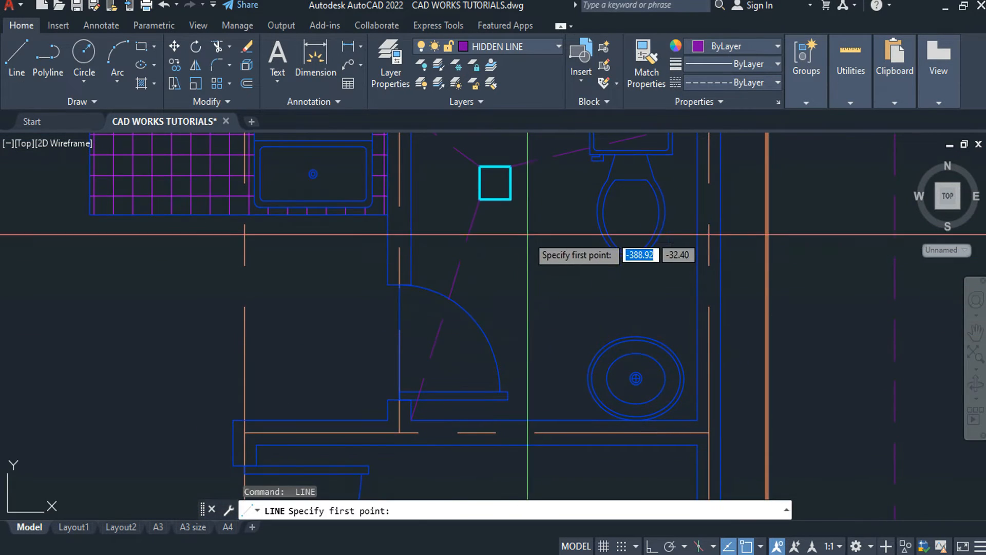
pyautogui.click(513, 180)
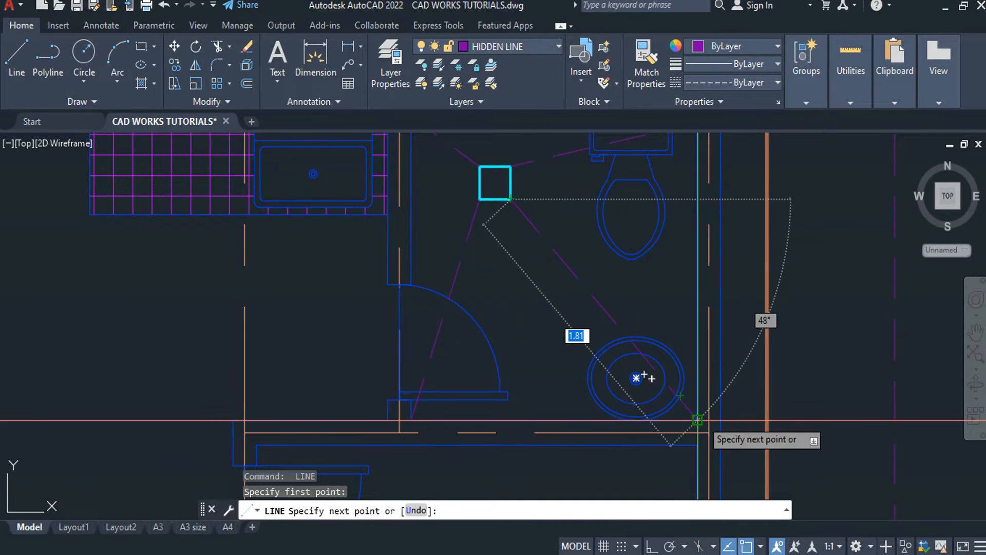
pyautogui.press('Escape')
# - Trim the floor slope line at the round lavatory's outline and erase the leftover segment inside the lavatory
pyautogui.moveTo(524, 359); pyautogui.dragTo(592, 387, button='middle')
pyautogui.write('tr')
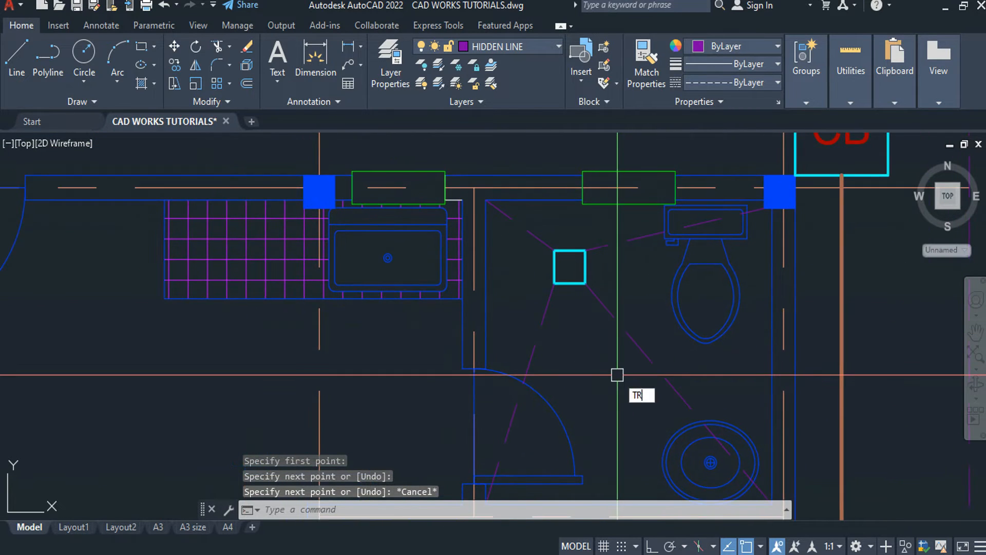
pyautogui.press('Return')
pyautogui.scroll(6, 723, 398)
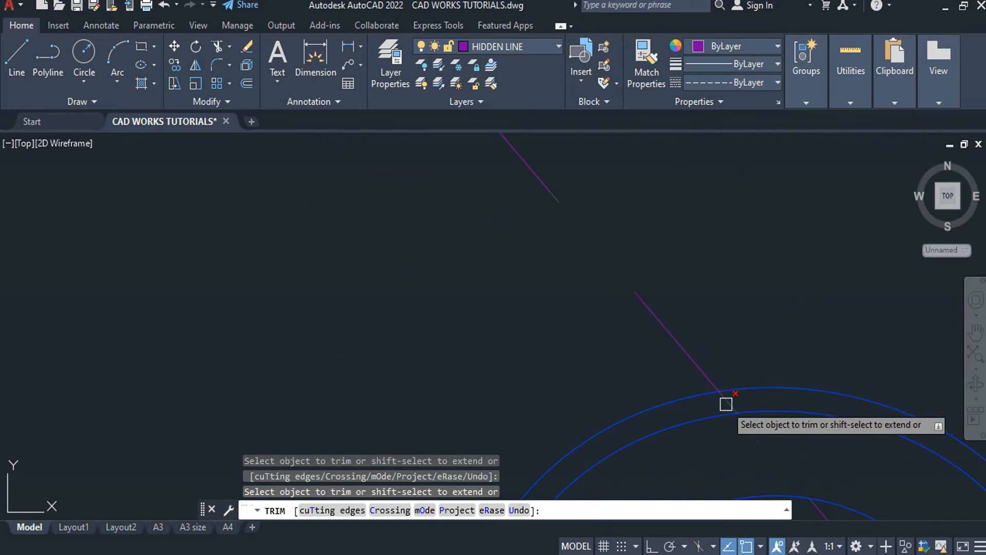
pyautogui.scroll(-4, 536, 187)
pyautogui.scroll(4, 661, 323)
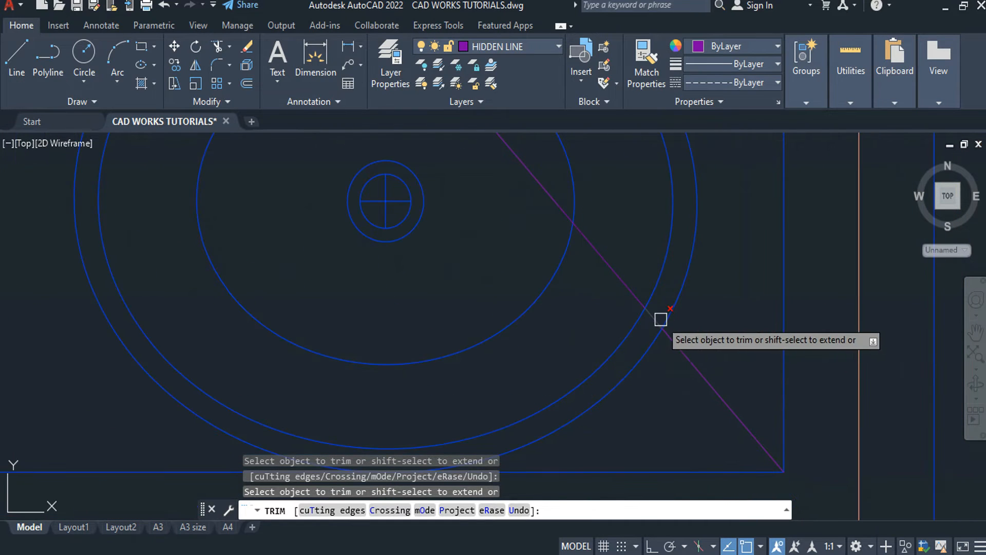
pyautogui.press('Escape')
pyautogui.click(555, 198)
pyautogui.scroll(-4, 560, 216)
pyautogui.write('e')
pyautogui.press('Return')
# - Trim away the portion of the lower-left slope line that crosses the bathroom door leaf
pyautogui.moveTo(439, 285); pyautogui.dragTo(794, 303, button='middle')
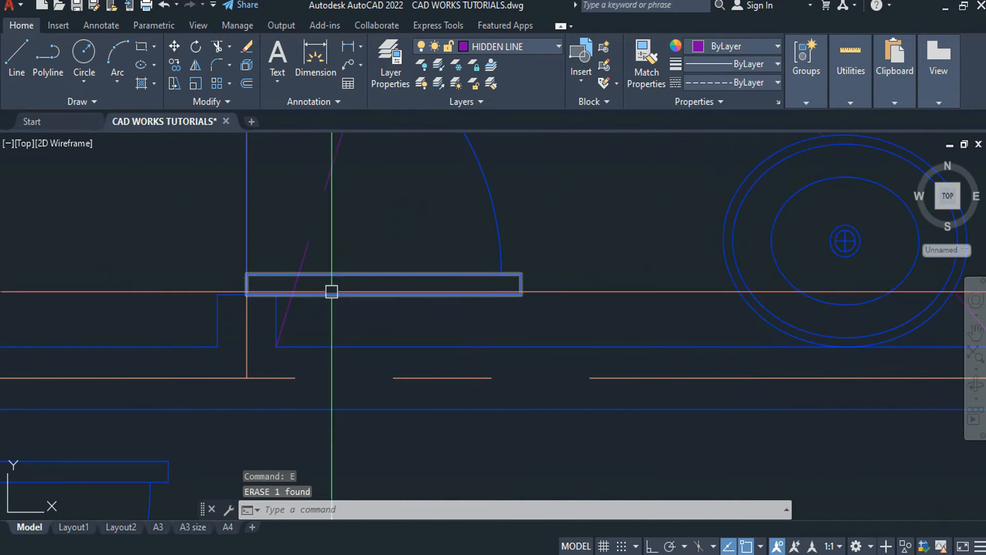
pyautogui.moveTo(308, 283); pyautogui.dragTo(324, 292, button='middle')
pyautogui.write('tr')
pyautogui.press('Return')
pyautogui.click(311, 297)
# - Trim away the portions of the upper-right slope line that cross the toilet tank
pyautogui.moveTo(399, 231); pyautogui.dragTo(483, 461, button='middle')
pyautogui.scroll(-2, 499, 394)
pyautogui.moveTo(656, 214); pyautogui.dragTo(583, 347, button='middle')
pyautogui.scroll(3, 613, 248)
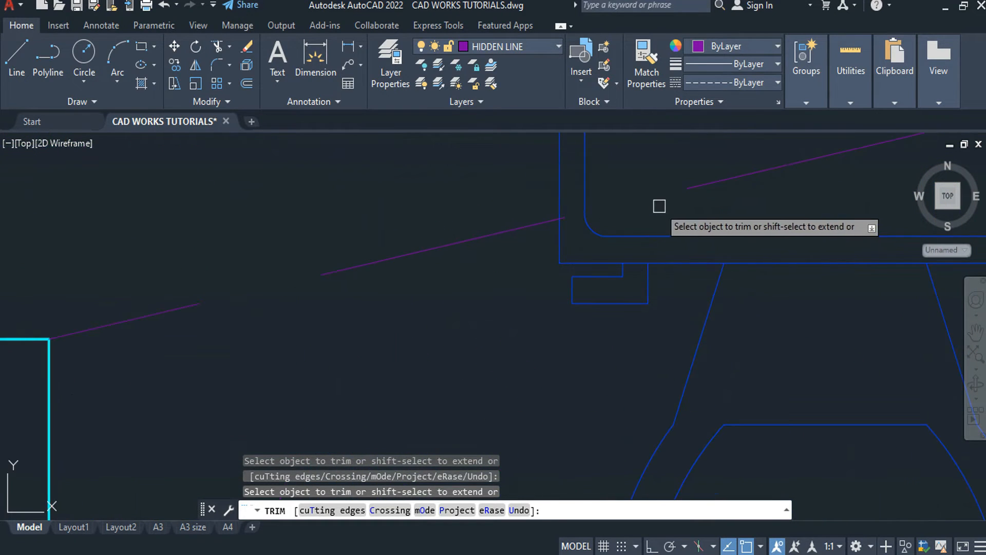
pyautogui.scroll(-3, 576, 221)
pyautogui.scroll(-1, 582, 232)
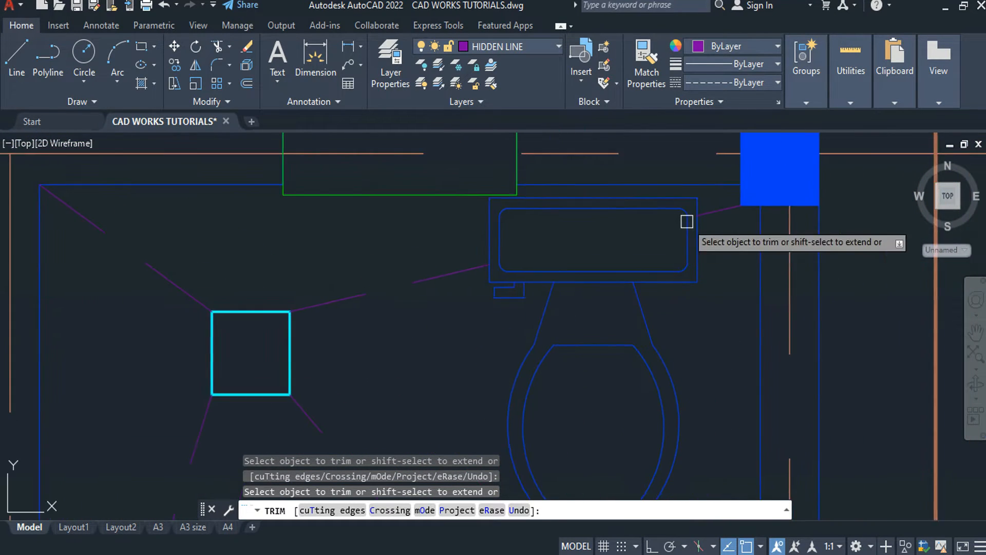
pyautogui.scroll(1, 684, 220)
pyautogui.press('Escape')
pyautogui.scroll(-4, 405, 260)
pyautogui.scroll(3, 513, 213)
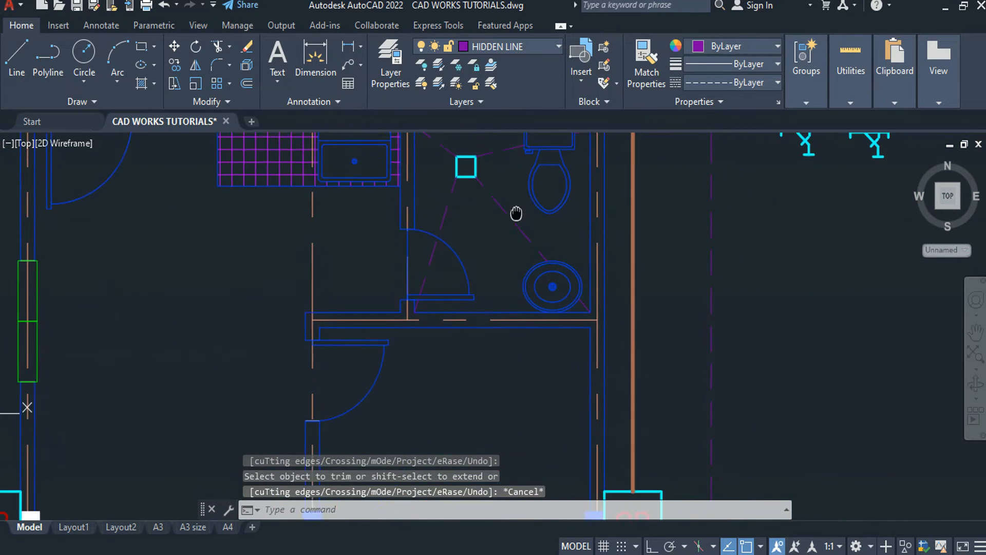
pyautogui.press('Escape')
pyautogui.scroll(-3, 535, 341)
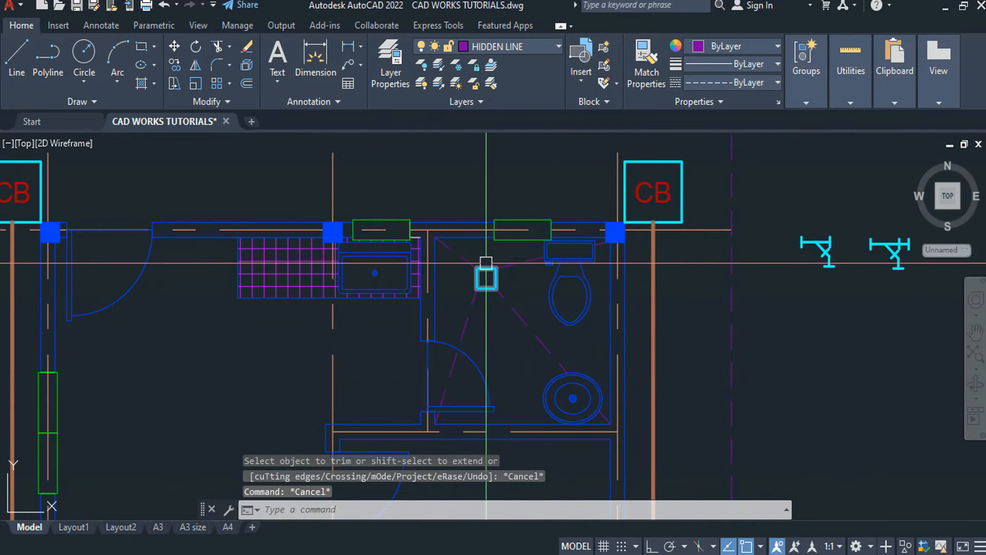
pyautogui.scroll(-2, 485, 272)
pyautogui.moveTo(650, 337); pyautogui.dragTo(623, 323, button='middle')
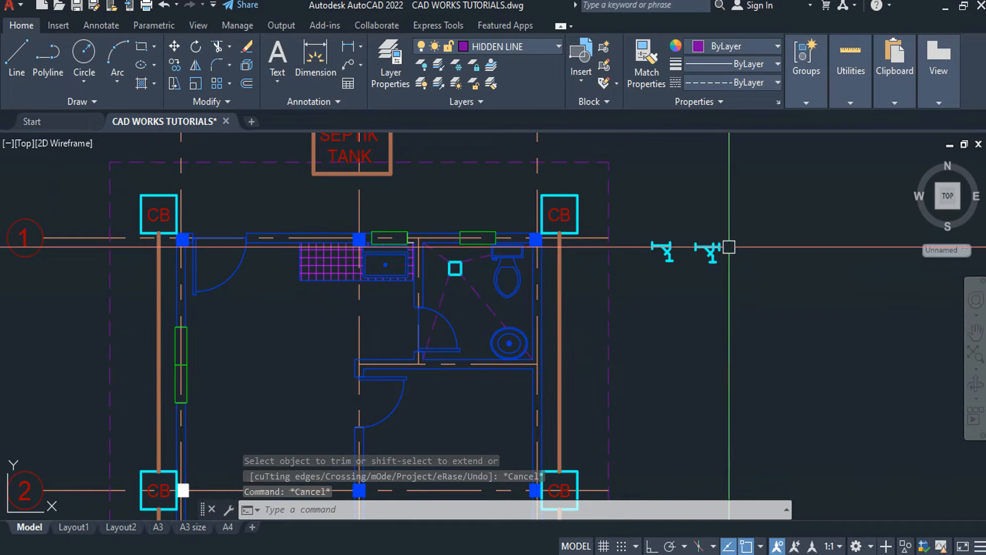
pyautogui.write('l')
pyautogui.press('Return')
pyautogui.scroll(4, 738, 327)
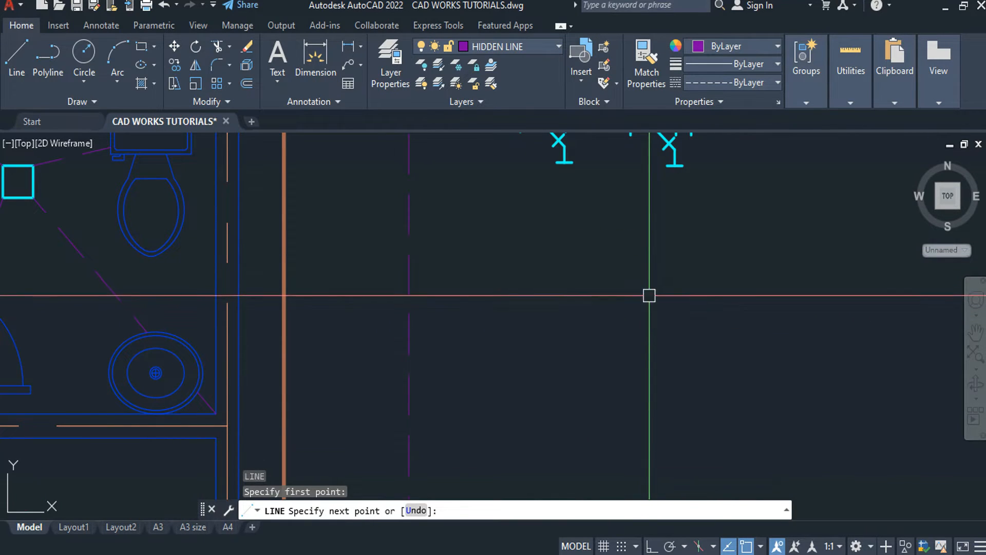
pyautogui.press('Escape')
# - Make WALL the current layer and draw a 0.2 long horizontal line in the empty area below the fitting symbols
pyautogui.click(516, 44)
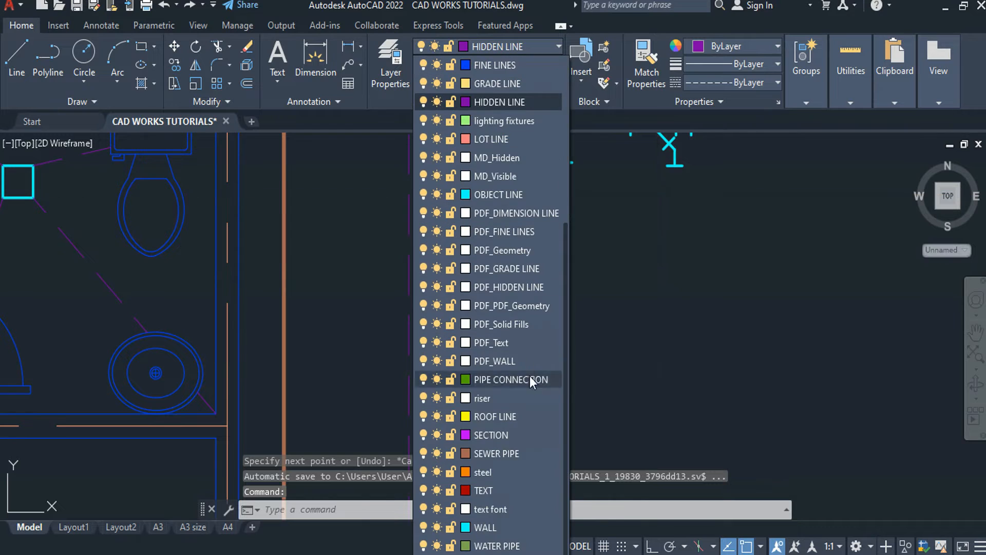
pyautogui.click(502, 525)
pyautogui.write('l')
pyautogui.press('Return')
pyautogui.click(529, 329)
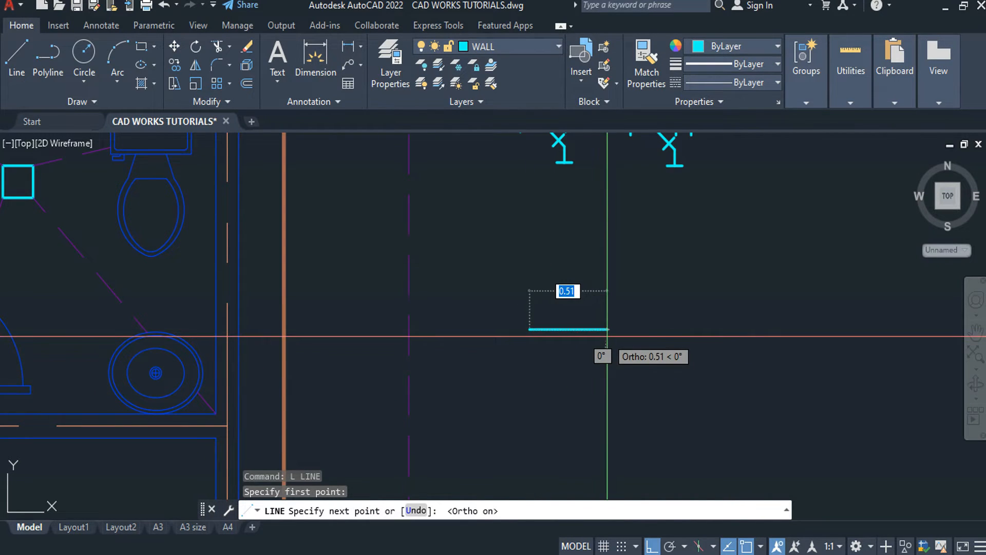
pyautogui.press('Return')
pyautogui.press('Escape')
# - Draw a circle of radius 0.025 beside the short horizontal line, and erase that circle
pyautogui.scroll(4, 606, 333)
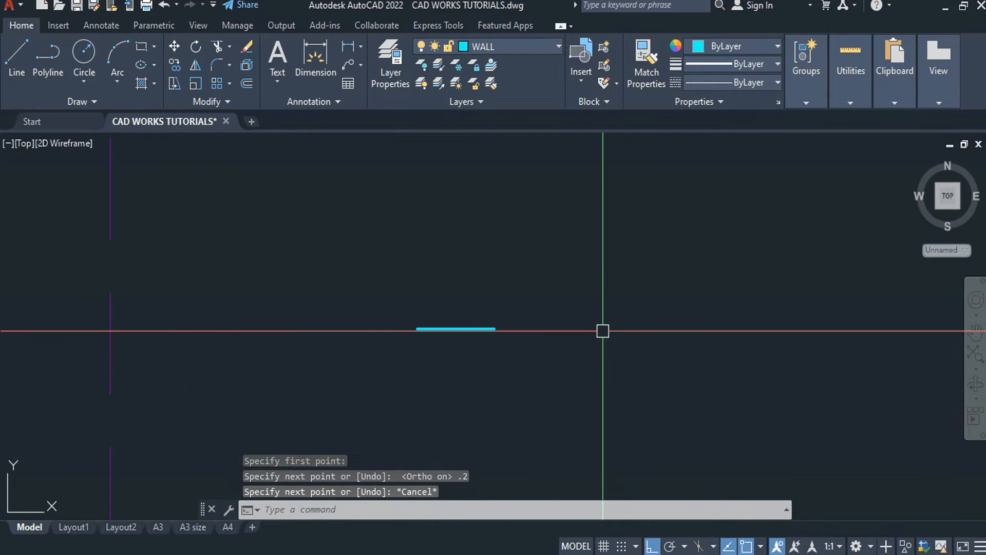
pyautogui.write('c')
pyautogui.press('Return')
pyautogui.click(596, 330)
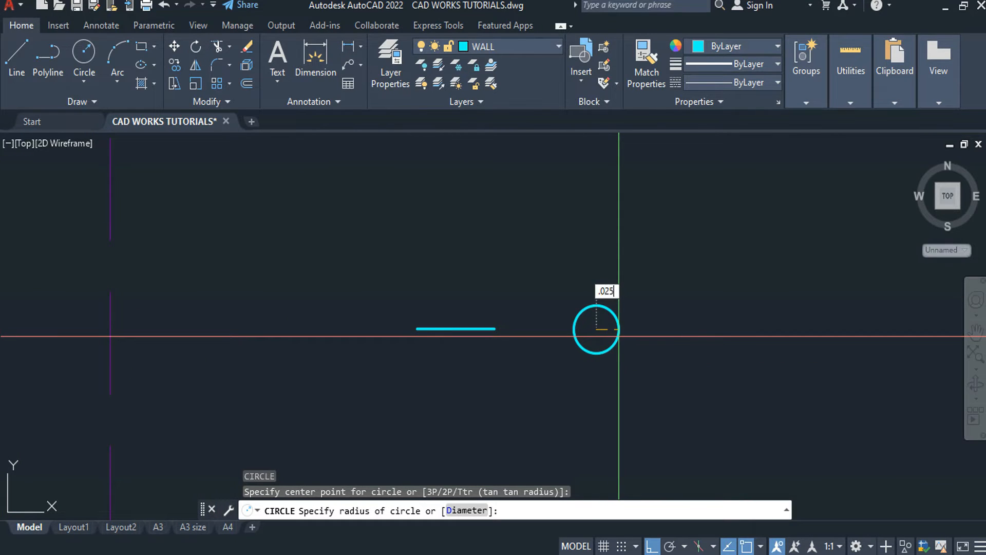
pyautogui.press('Return')
pyautogui.click(618, 336)
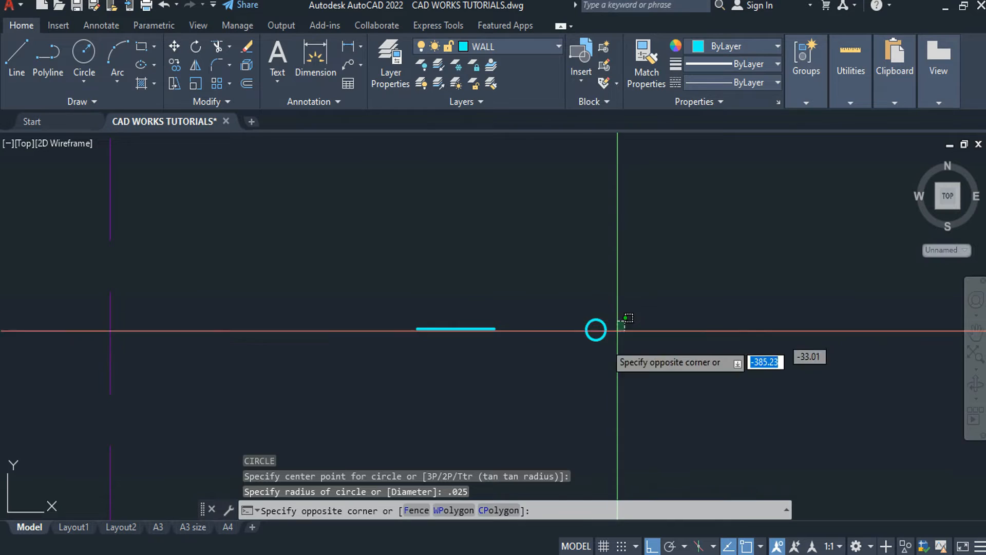
pyautogui.click(568, 368)
pyautogui.press('Delete')
# - Draw a circle of radius 0.1 to the right of the short horizontal line
pyautogui.write('c')
pyautogui.press('Return')
pyautogui.click(571, 354)
pyautogui.write('.')
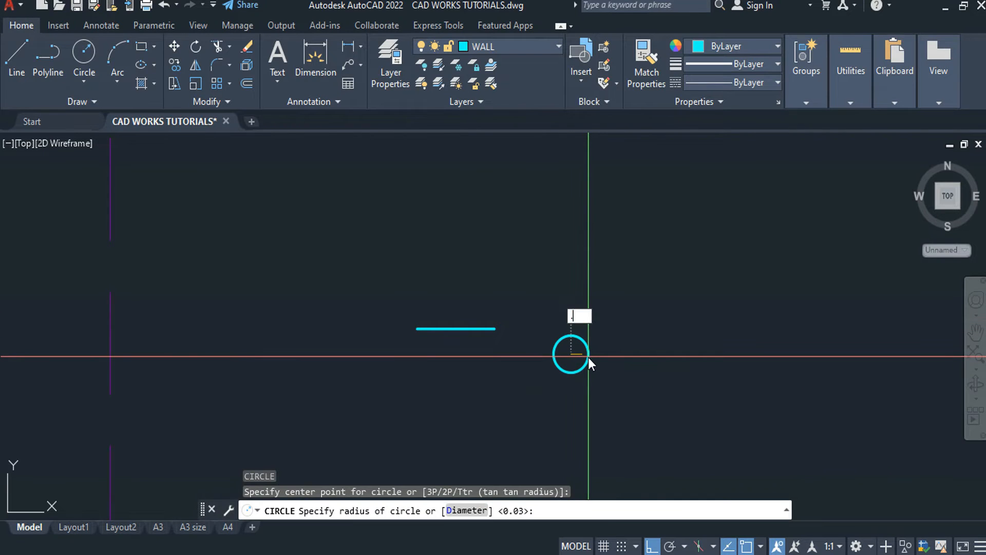
pyautogui.write('1')
pyautogui.press('Return')
pyautogui.press('Escape')
# - Move the circle so its left quadrant meets the right end of the short horizontal line
pyautogui.scroll(-4, 599, 319)
pyautogui.moveTo(620, 307); pyautogui.dragTo(625, 319, button='middle')
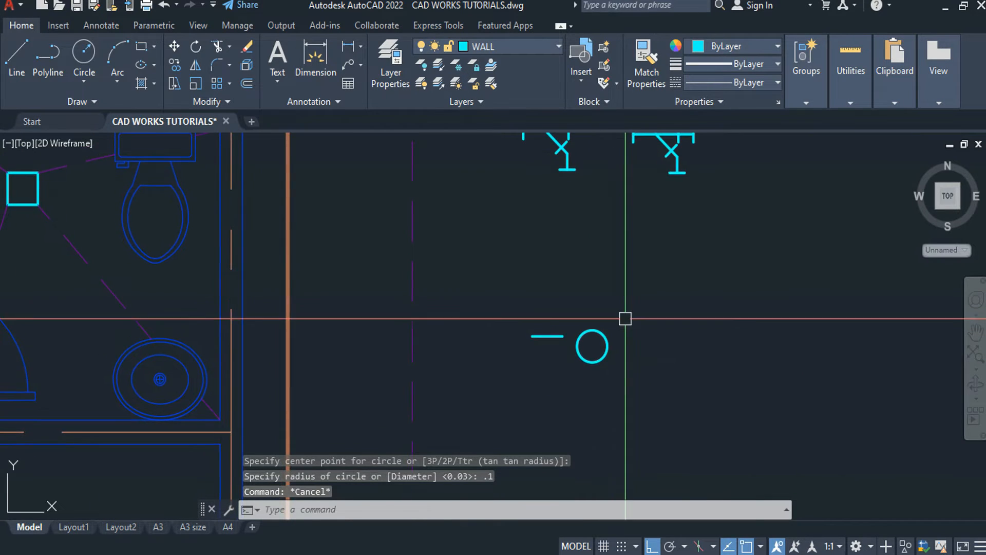
pyautogui.click(624, 320)
pyautogui.click(586, 391)
pyautogui.write('m')
pyautogui.press('Return')
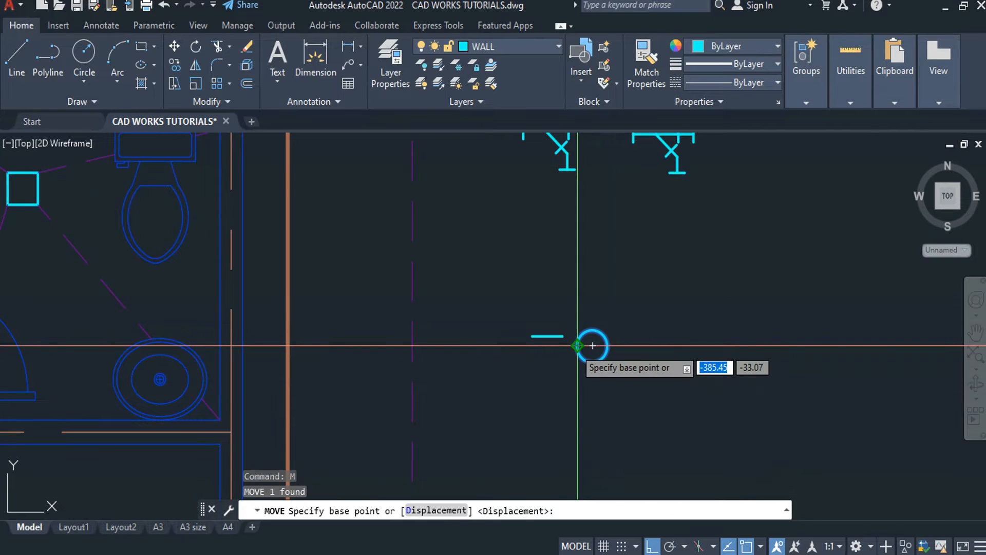
pyautogui.click(577, 346)
pyautogui.click(562, 336)
pyautogui.press('Escape')
# - Draw a 0.1 long vertical line at the left end of the short horizontal line
pyautogui.write('l')
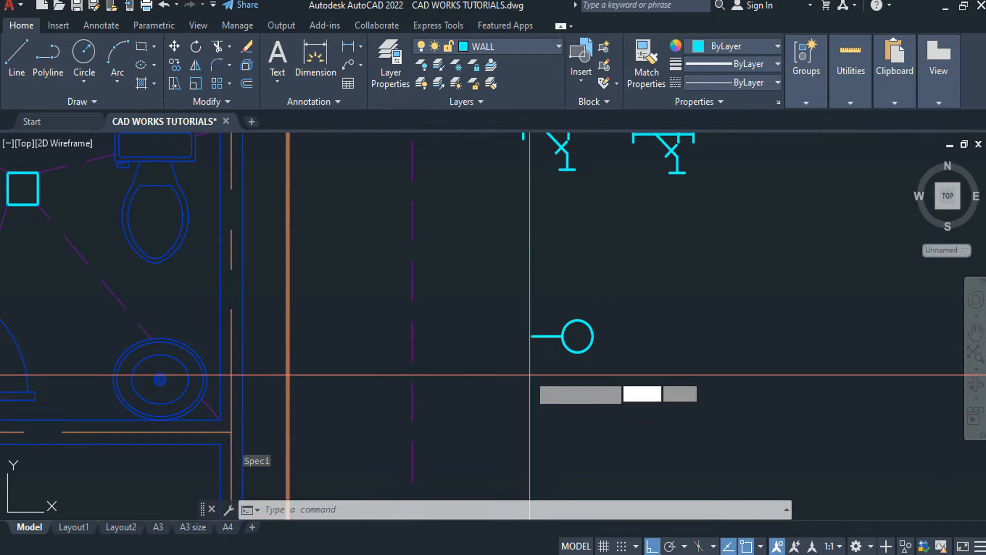
pyautogui.press('Return')
pyautogui.scroll(2, 531, 344)
pyautogui.click(530, 312)
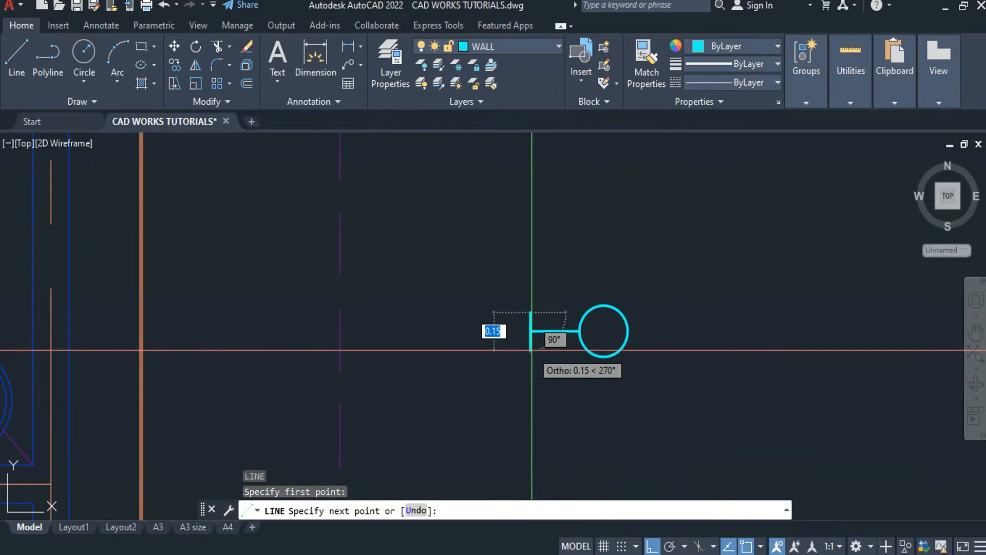
pyautogui.write('.1')
pyautogui.press('Return')
pyautogui.press('Escape')
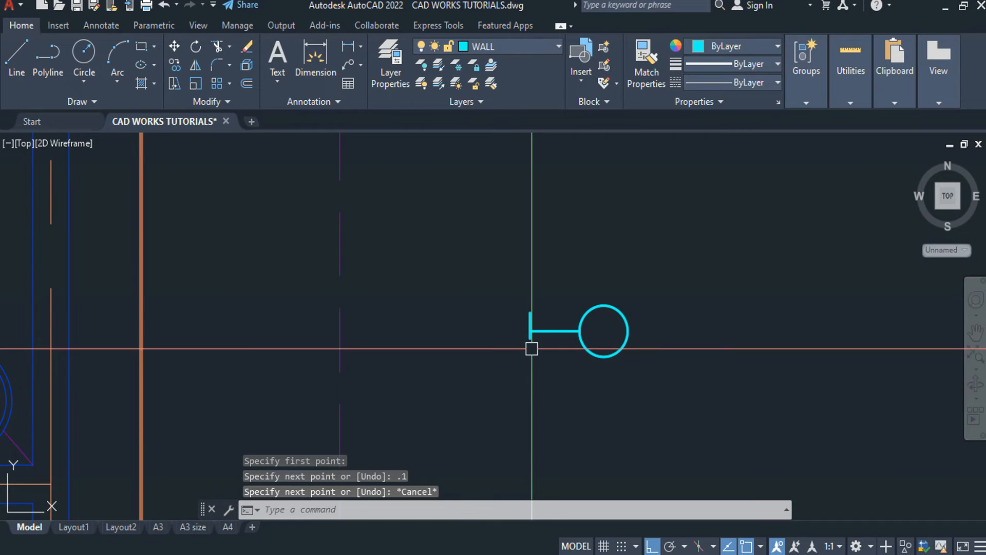
# - Move the short vertical line down so it is centered on the left end of the horizontal line
pyautogui.click(530, 337)
pyautogui.write(',')
pyautogui.press('Return')
pyautogui.scroll(5, 529, 329)
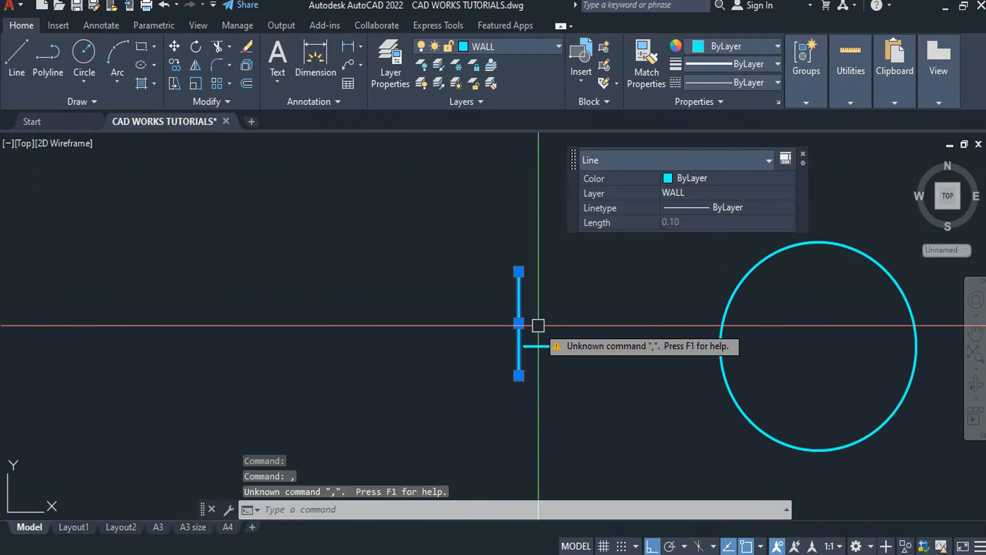
pyautogui.write('M')
pyautogui.press('Return')
pyautogui.click(529, 326)
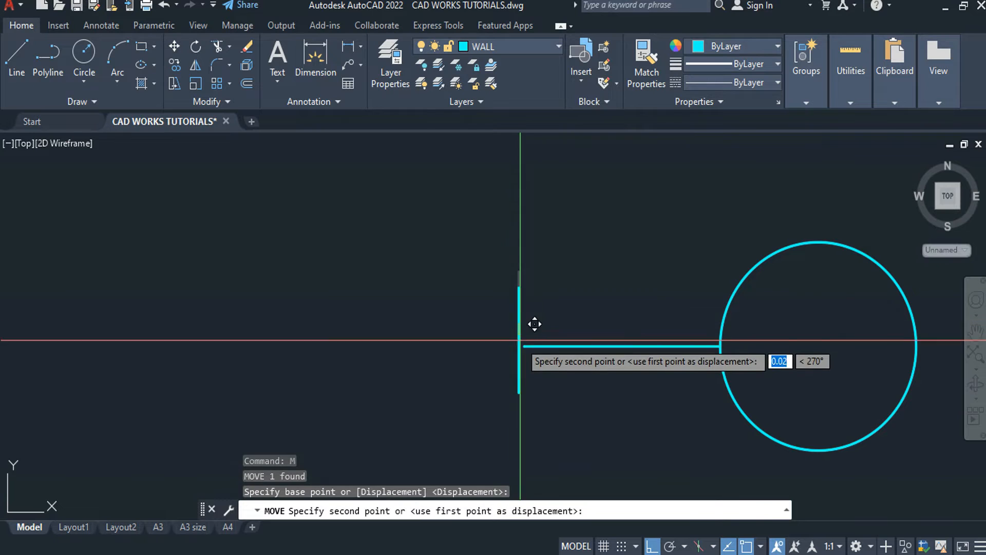
pyautogui.scroll(-5, 528, 333)
pyautogui.press('Escape')
# - Group the circle, horizontal line and vertical end line into one fitting symbol
pyautogui.click(456, 282)
pyautogui.click(669, 403)
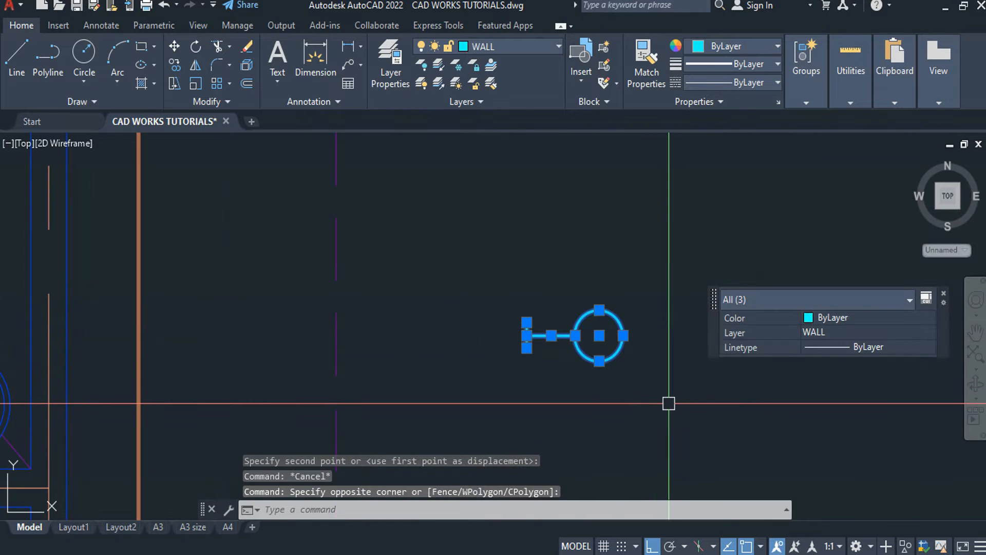
pyautogui.write('G')
pyautogui.press('Return')
pyautogui.scroll(-5, 591, 280)
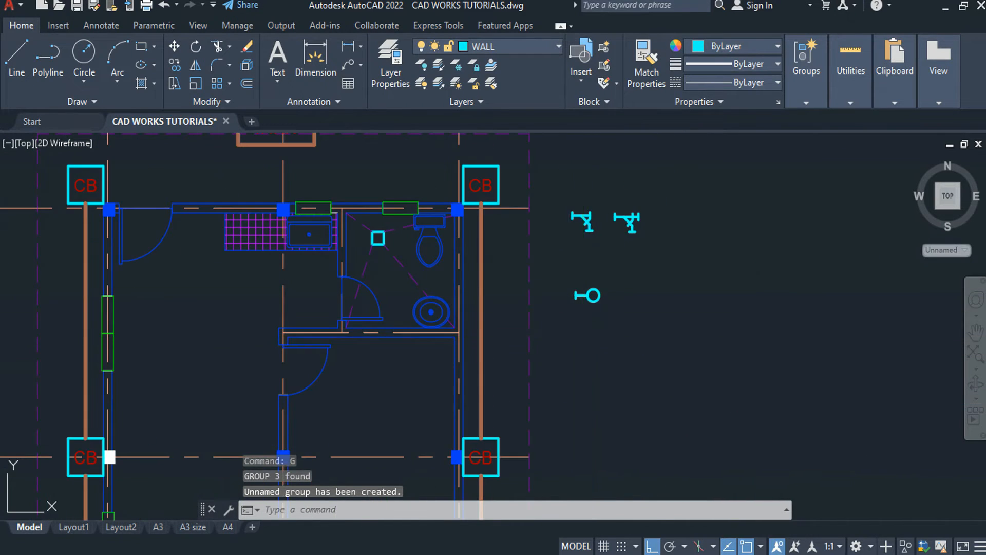
pyautogui.press('Escape')
pyautogui.scroll(5, 601, 303)
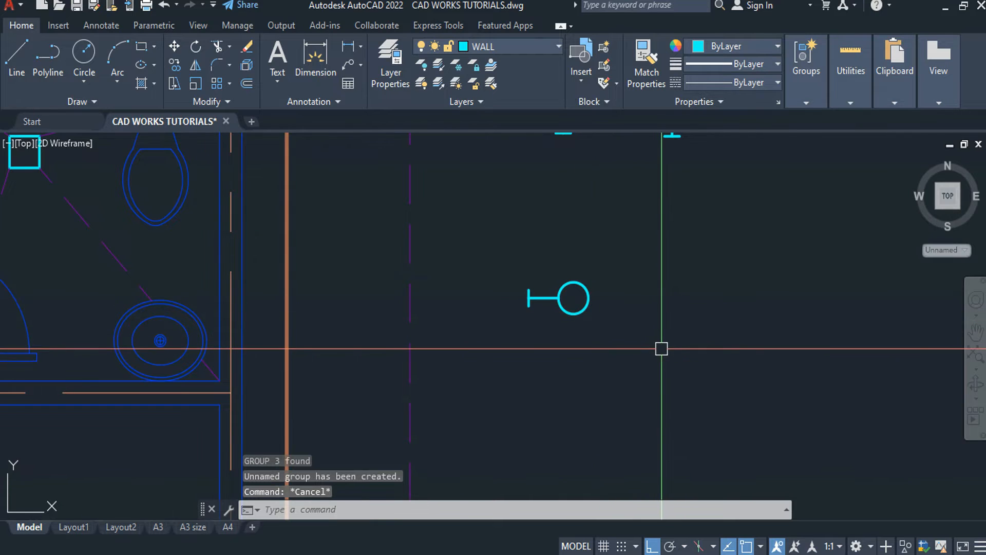
pyautogui.press('Escape')
pyautogui.moveTo(662, 349); pyautogui.dragTo(724, 271, button='middle')
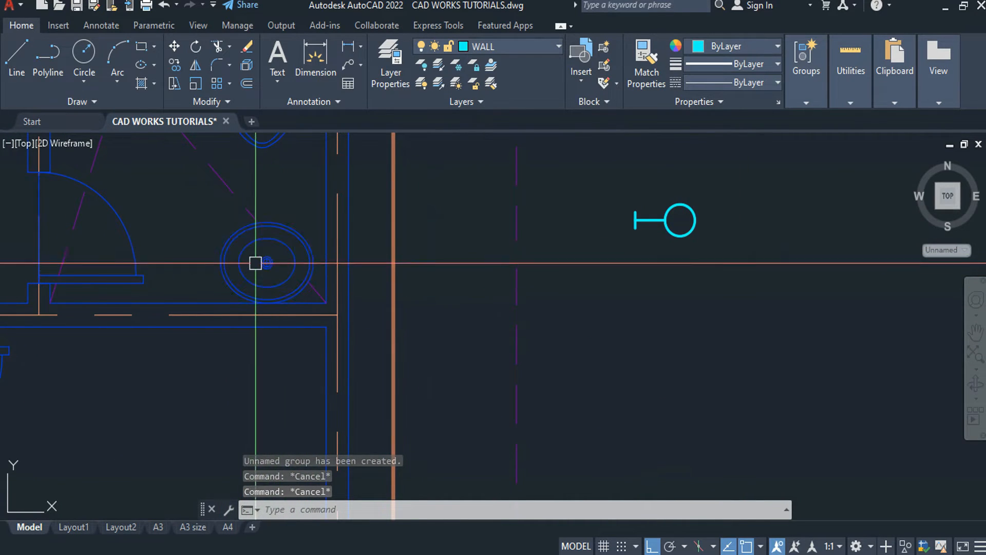
pyautogui.scroll(-3, 254, 256)
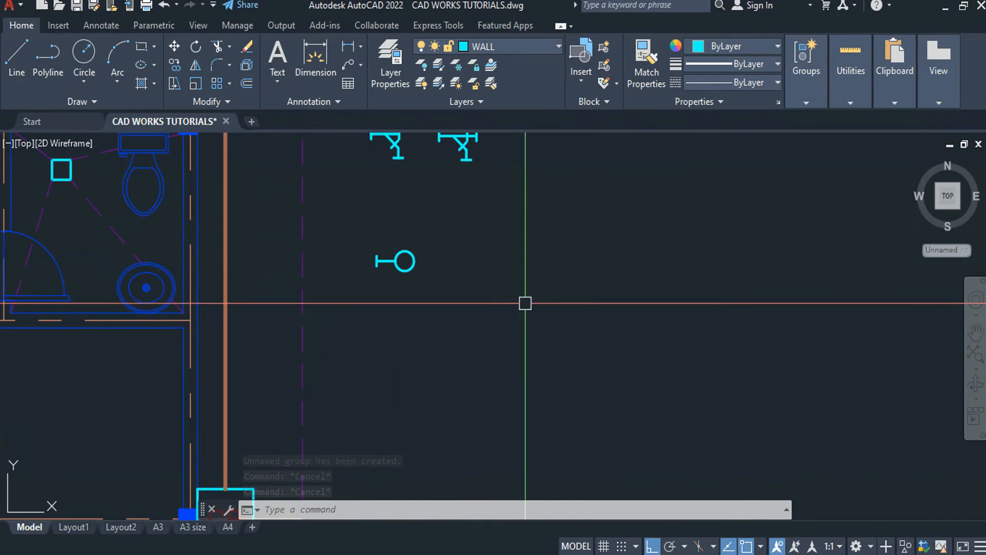
pyautogui.scroll(3, 405, 302)
pyautogui.press('Return')
pyautogui.scroll(2, 380, 301)
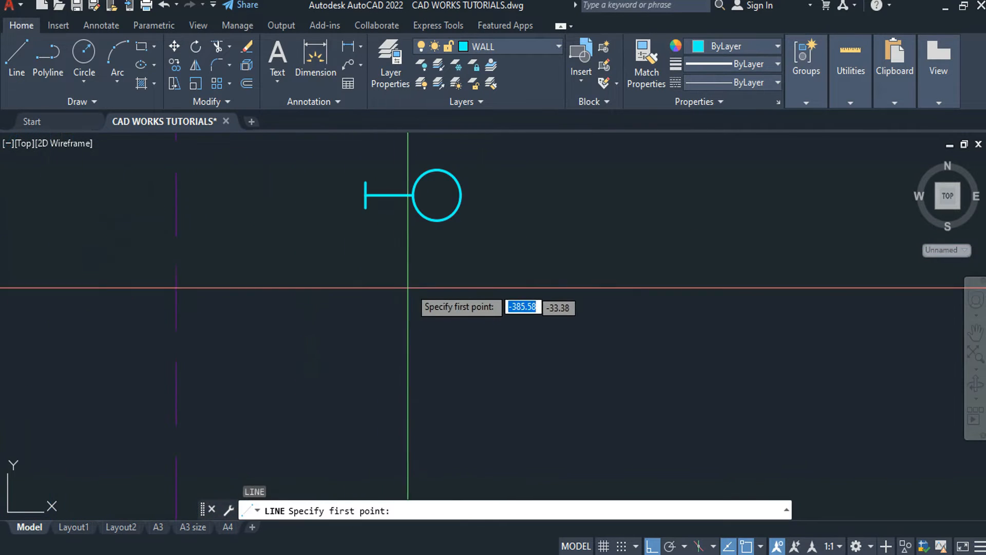
pyautogui.press('Escape')
# - Draw a circle of radius 0.1 below the newly grouped circle-and-line symbol
pyautogui.press('Return')
pyautogui.click(434, 286)
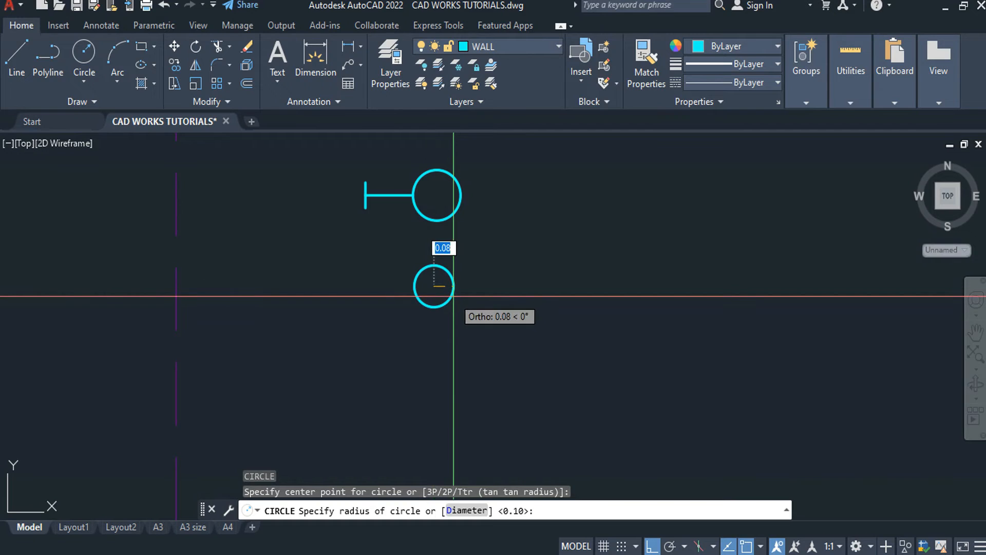
pyautogui.write('.1')
pyautogui.press('Return')
pyautogui.press('Escape')
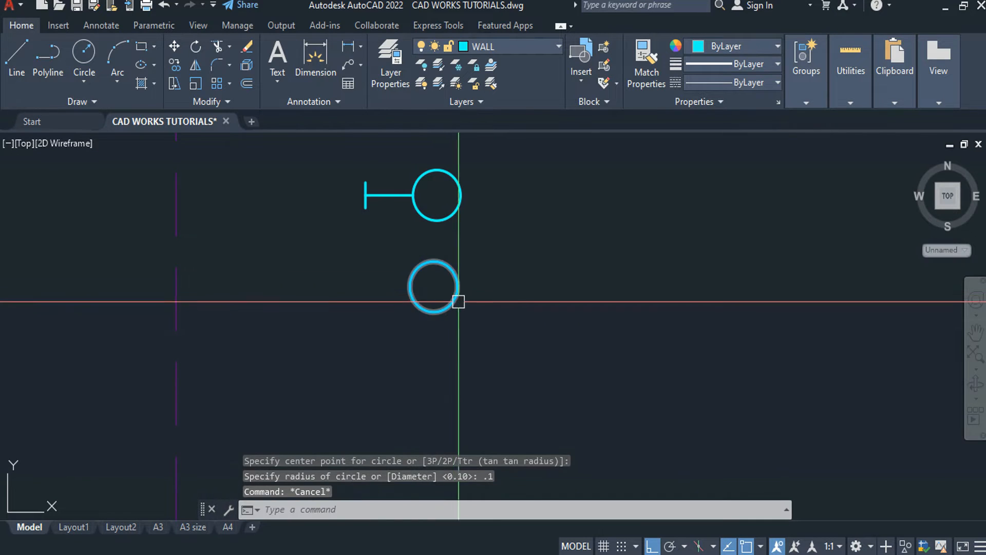
pyautogui.press('Escape')
# - Draw a 0.1 long vertical line downward from the bottom quadrant of the lower circle
pyautogui.write('l')
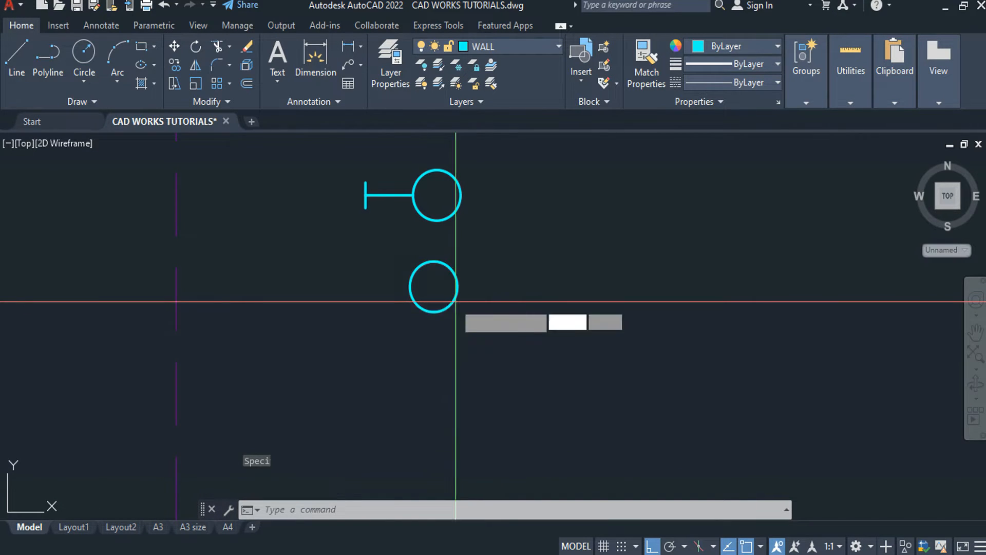
pyautogui.press('Return')
pyautogui.click(434, 312)
pyautogui.write('.')
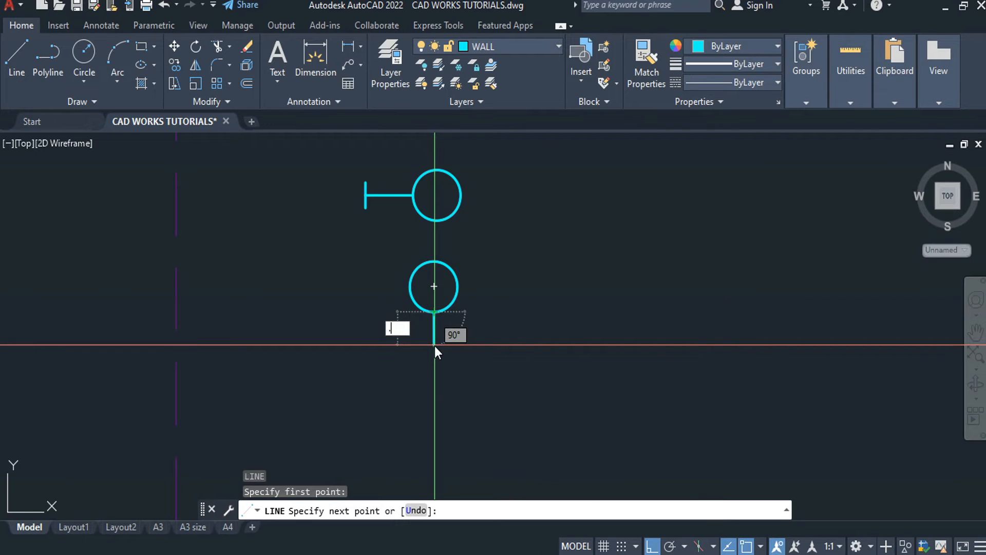
pyautogui.write('1')
pyautogui.press('Return')
pyautogui.press('Escape')
# - Copy the short vertical line horizontally to the left, just beyond the lower circle's left edge
pyautogui.click(444, 333)
pyautogui.click(406, 356)
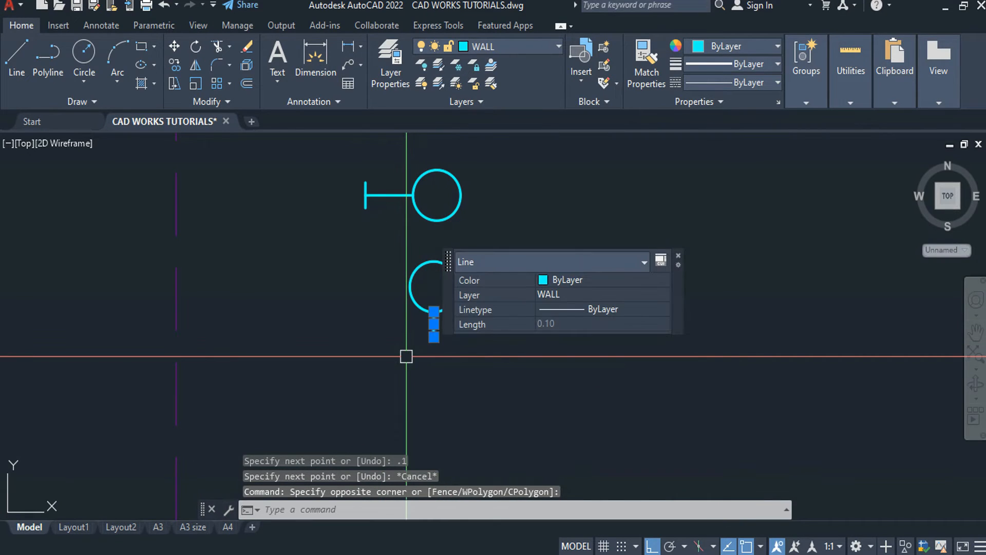
pyautogui.write('co')
pyautogui.press('Return')
pyautogui.click(434, 310)
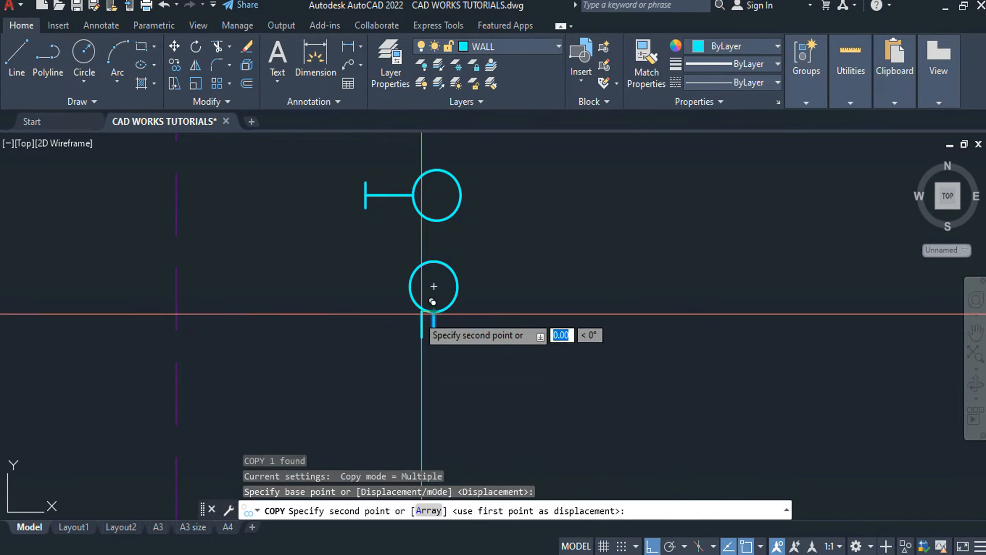
pyautogui.click(384, 316)
pyautogui.press('Escape')
# - Fillet the two parallel vertical lines to join their lower ends with a U-shaped bend
pyautogui.write('f')
pyautogui.press('Return')
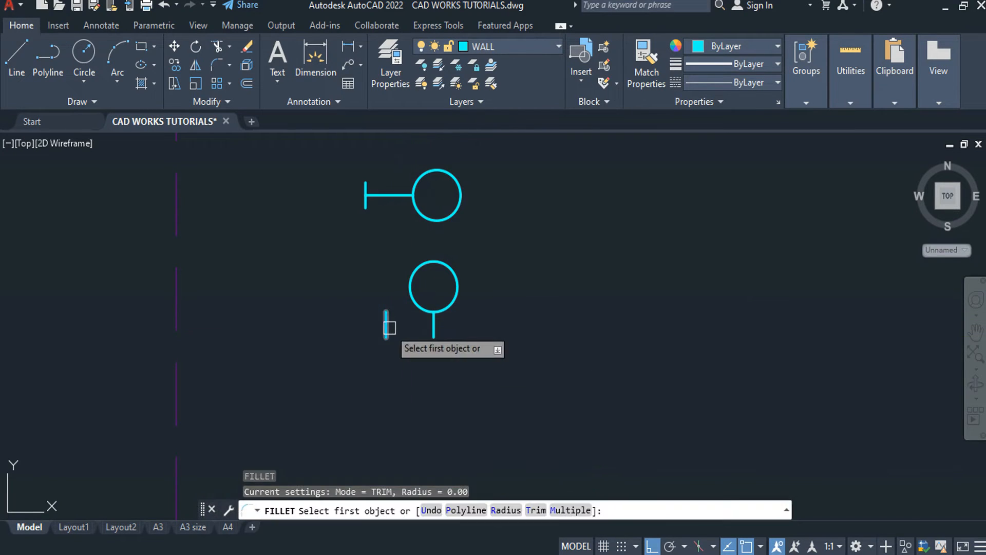
pyautogui.click(389, 328)
pyautogui.press('Escape')
pyautogui.press('Escape')
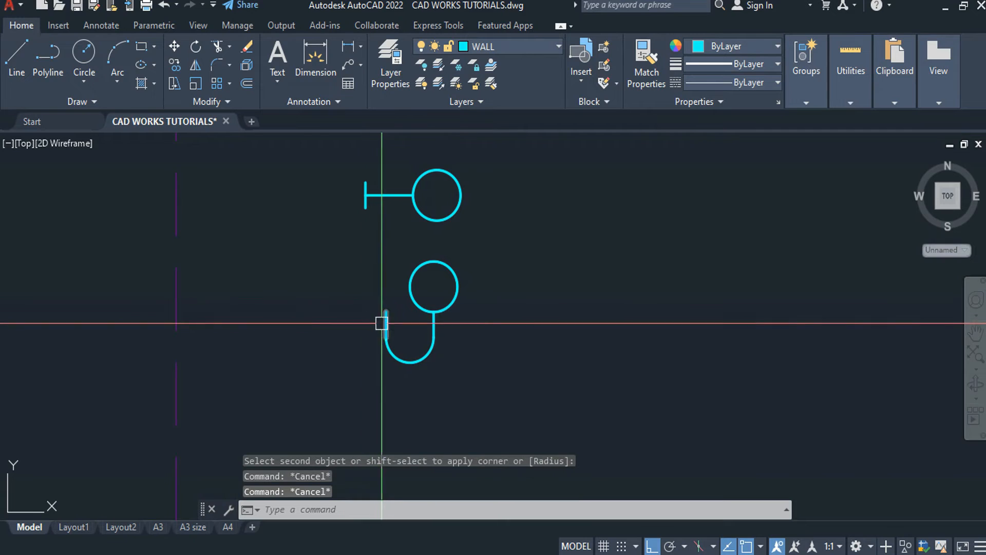
# - Begin a further line for the symbol with the U-shaped bend
pyautogui.write('l')
pyautogui.press('Return')
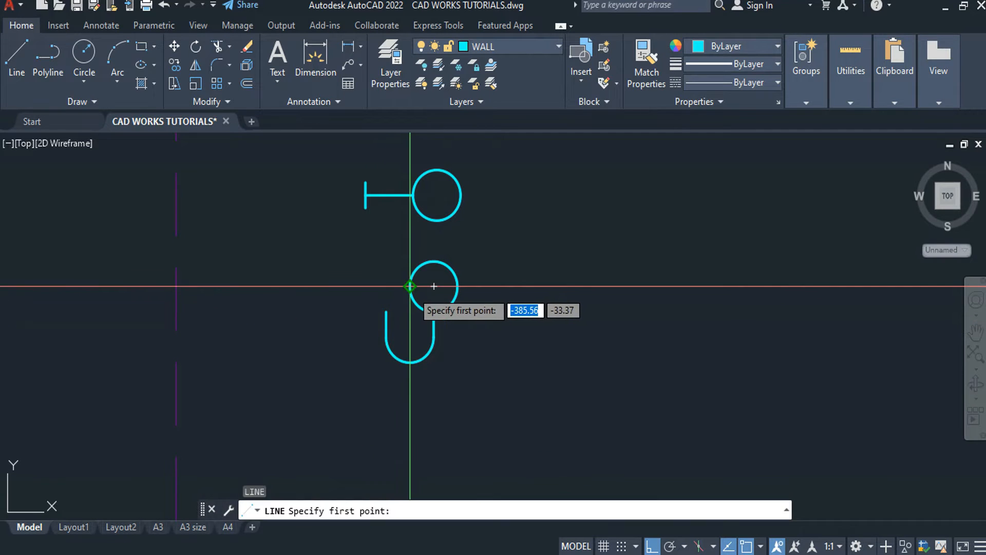
# - Draw a horizontal guide line leftward from the lower circle's left edge and extend the U-shape's left leg up to it
pyautogui.click(410, 287)
pyautogui.click(329, 287)
pyautogui.press('Return')
pyautogui.write('ex')
pyautogui.press('Return')
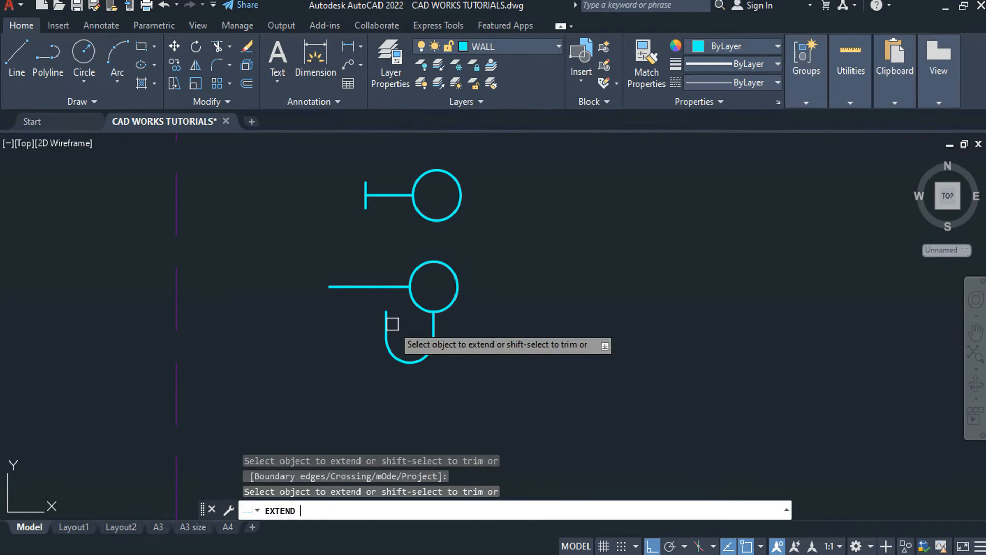
pyautogui.press('Escape')
# - Trim the guide line between the U-shape's leg and the circle, and erase the leftover piece beside the leg
pyautogui.write('t')
pyautogui.press('Return')
pyautogui.press('Escape')
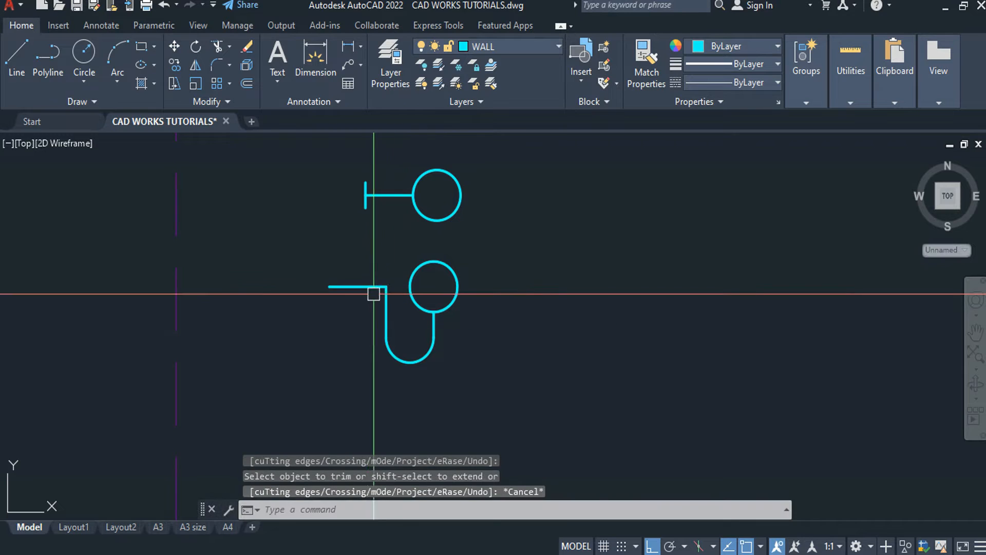
pyautogui.click(363, 287)
pyautogui.write('e')
pyautogui.press('Return')
# - Draw a 0.1 long horizontal line leftward from the top of the U-shape's left leg
pyautogui.write('l')
pyautogui.press('Return')
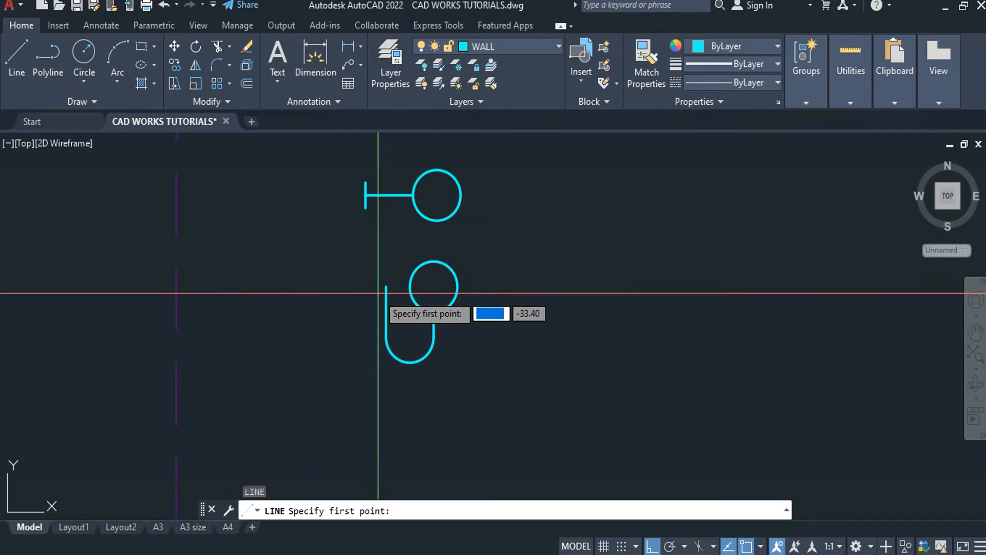
pyautogui.click(386, 286)
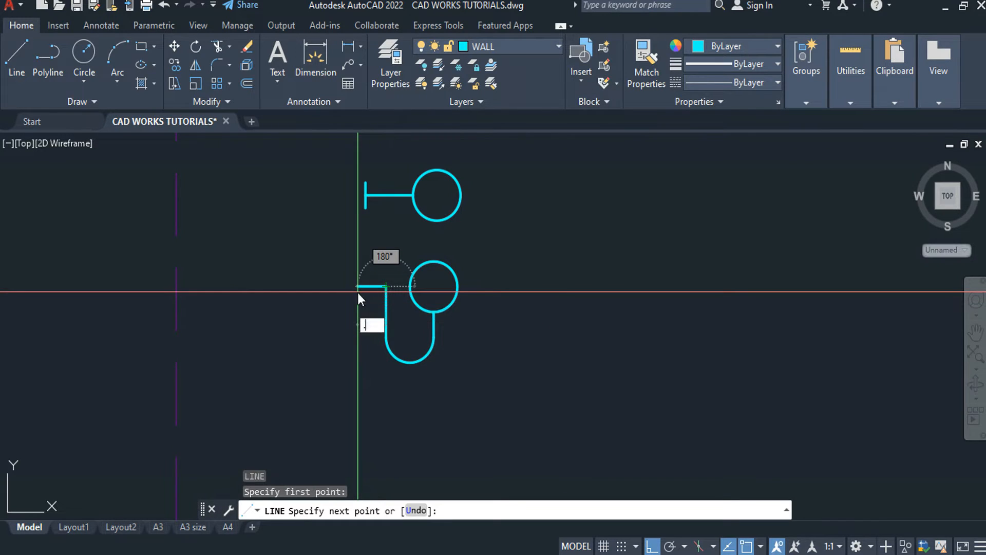
pyautogui.write('.1')
pyautogui.press('Return')
pyautogui.press('Escape')
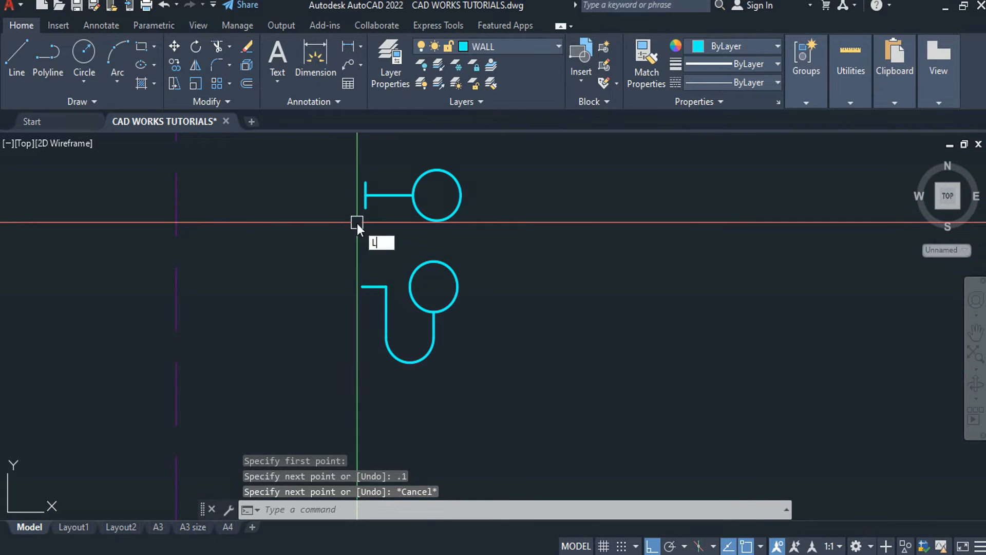
# - Draw a separate 0.1 long vertical line in the empty space beside the trap symbol
pyautogui.write('l')
pyautogui.press('Return')
pyautogui.click(313, 237)
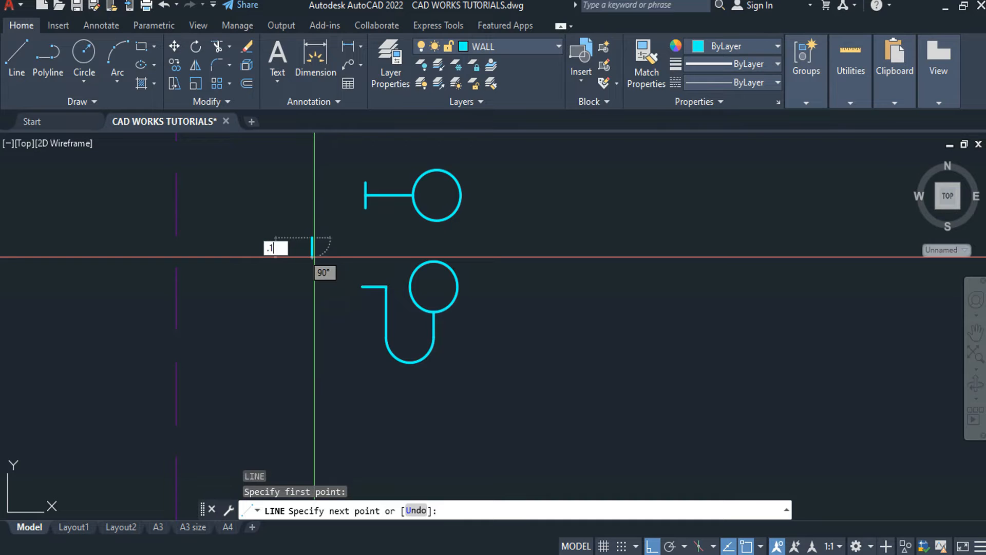
pyautogui.press('Return')
pyautogui.press('Escape')
# - Move the short vertical line by its midpoint onto the free end of the trap symbol's horizontal line
pyautogui.click(313, 251)
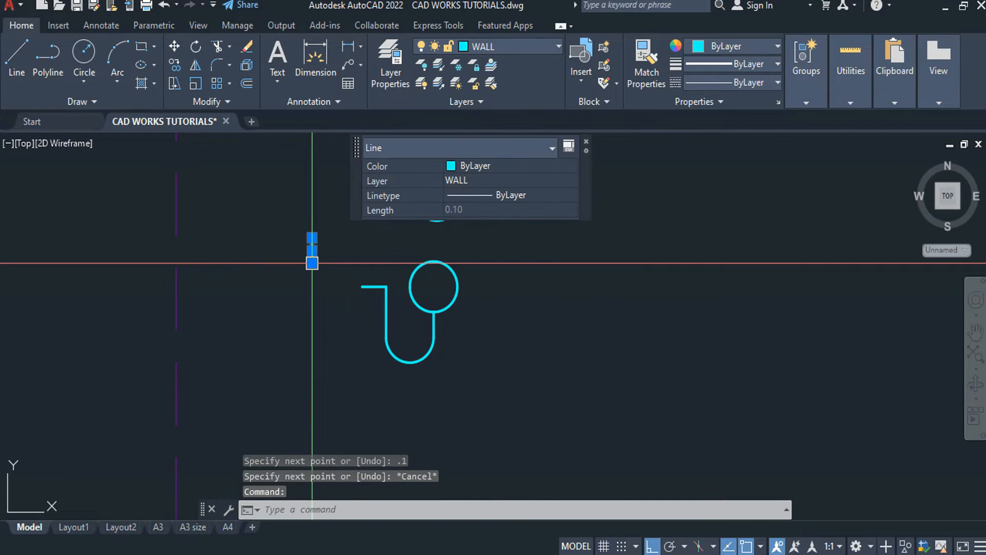
pyautogui.write('m')
pyautogui.press('Return')
pyautogui.click(313, 250)
pyautogui.click(362, 286)
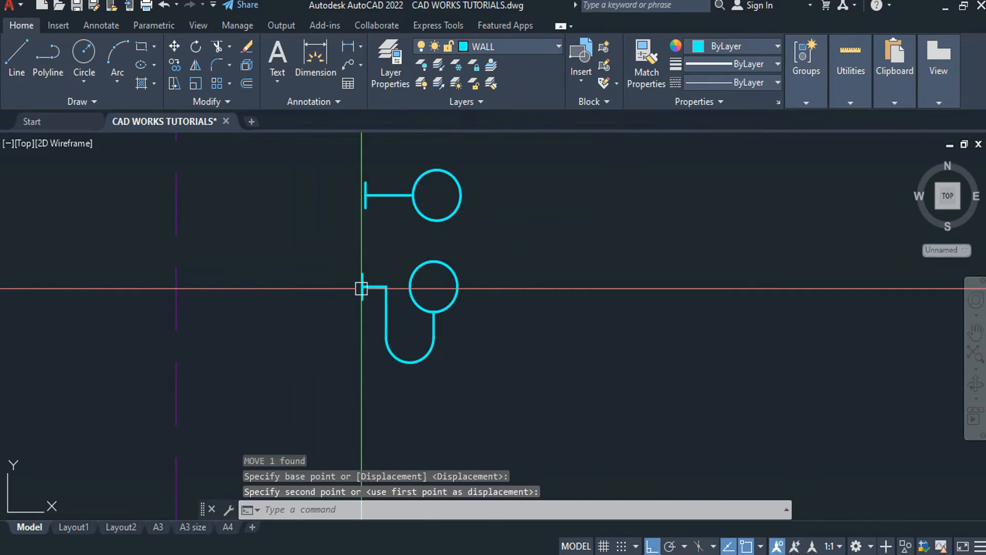
pyautogui.press('Escape')
# - Group all the lines, arc and circle of the finished trap symbol into one object
pyautogui.scroll(-4, 505, 398)
pyautogui.click(436, 335)
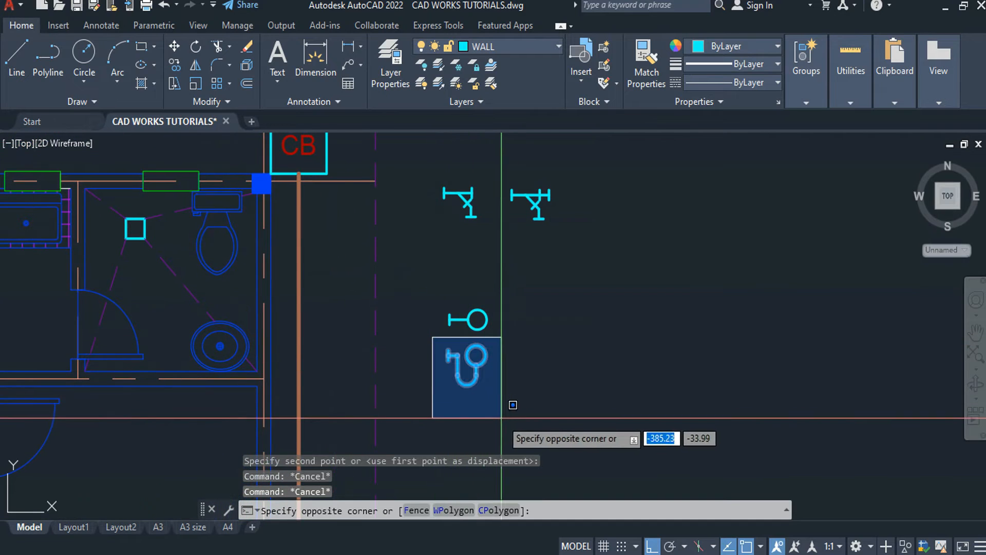
pyautogui.click(512, 407)
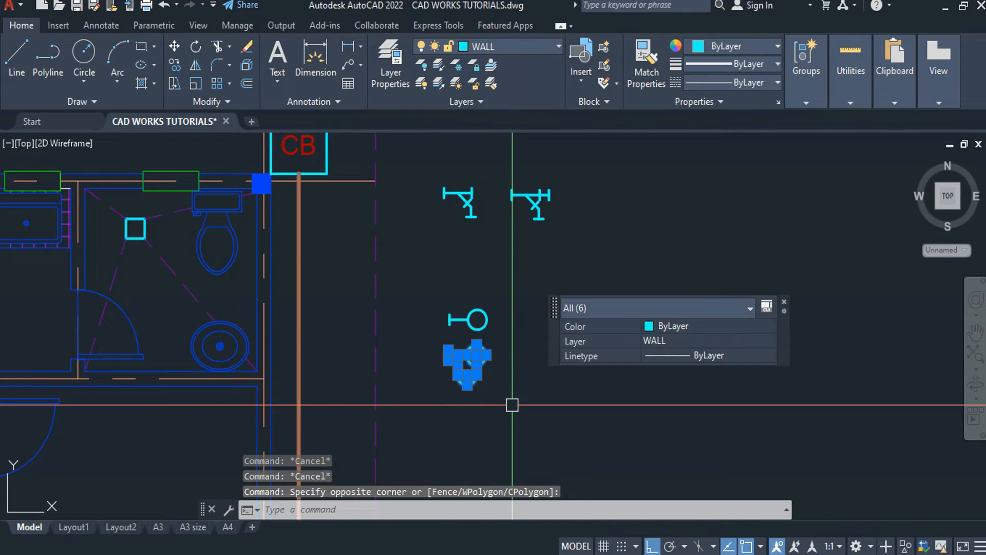
pyautogui.write('g')
pyautogui.press('Return')
pyautogui.moveTo(447, 366); pyautogui.dragTo(609, 425, button='middle')
pyautogui.press('Escape')
pyautogui.press('Escape')
pyautogui.press('Escape')
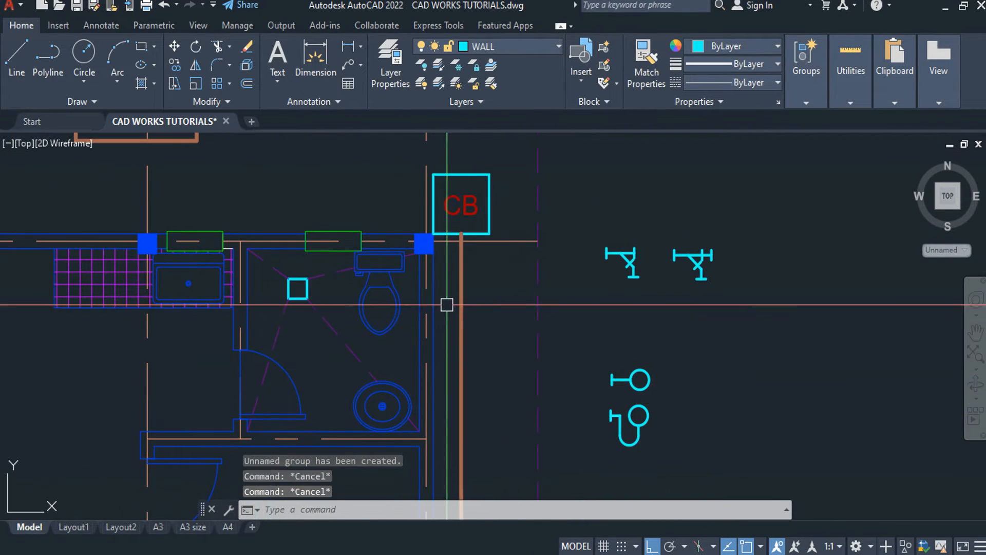
# - Draw a horizontal pipe line rightward from the right edge of the SEPTIK TANK box
pyautogui.moveTo(542, 334); pyautogui.dragTo(591, 442, button='middle')
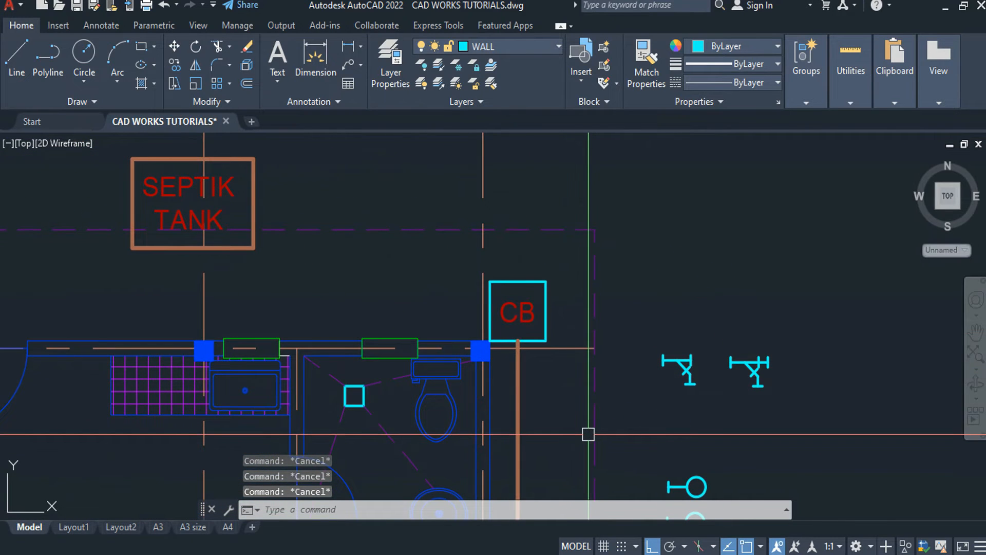
pyautogui.write('l')
pyautogui.press('Return')
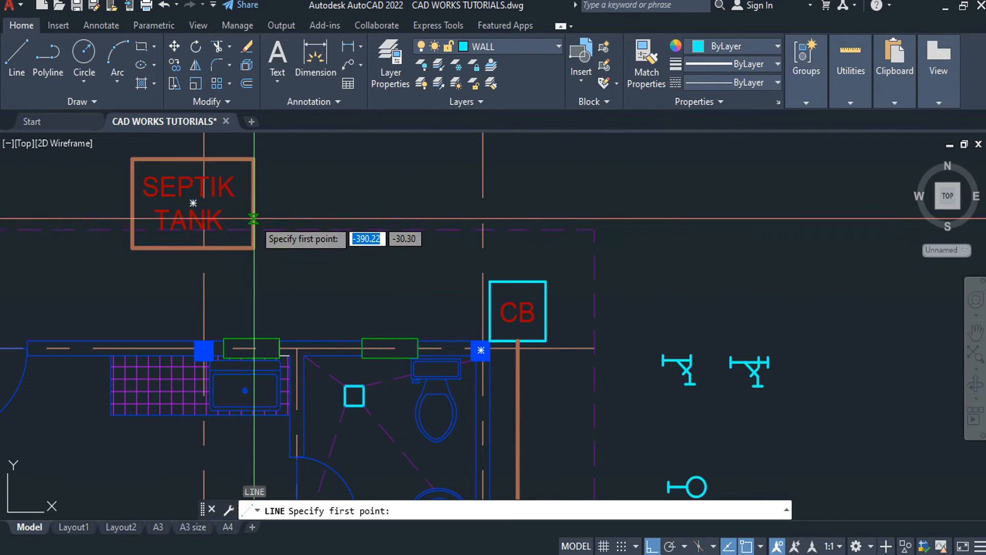
pyautogui.click(254, 219)
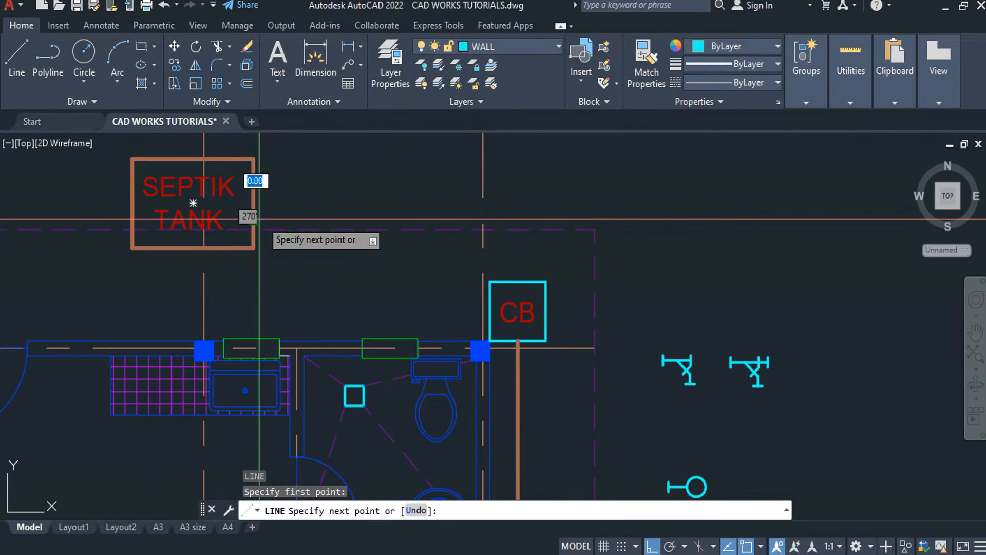
pyautogui.click(362, 216)
pyautogui.press('Escape')
pyautogui.press('Return')
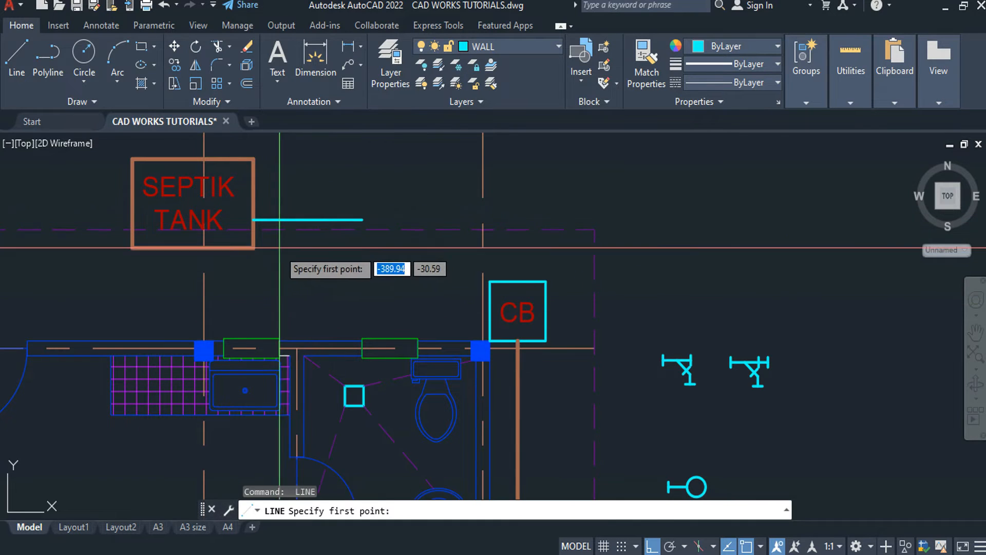
pyautogui.scroll(2, 268, 254)
pyautogui.moveTo(265, 254); pyautogui.dragTo(405, 294, button='middle')
pyautogui.click(464, 239)
pyautogui.press('Escape')
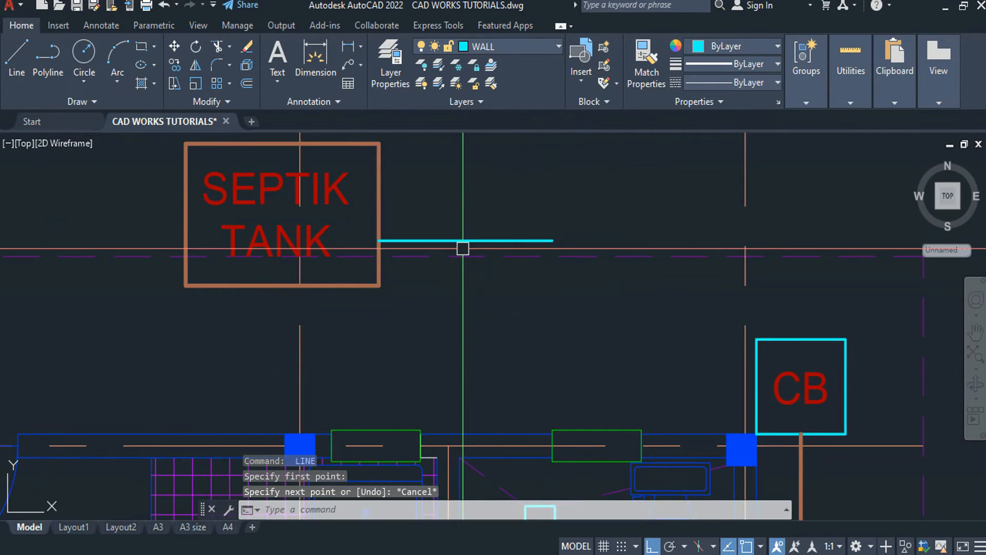
# - Draw a vertical pipe line crossing the horizontal septic tank pipe near its middle and running down toward the building wall
pyautogui.press('Return')
pyautogui.click(465, 239)
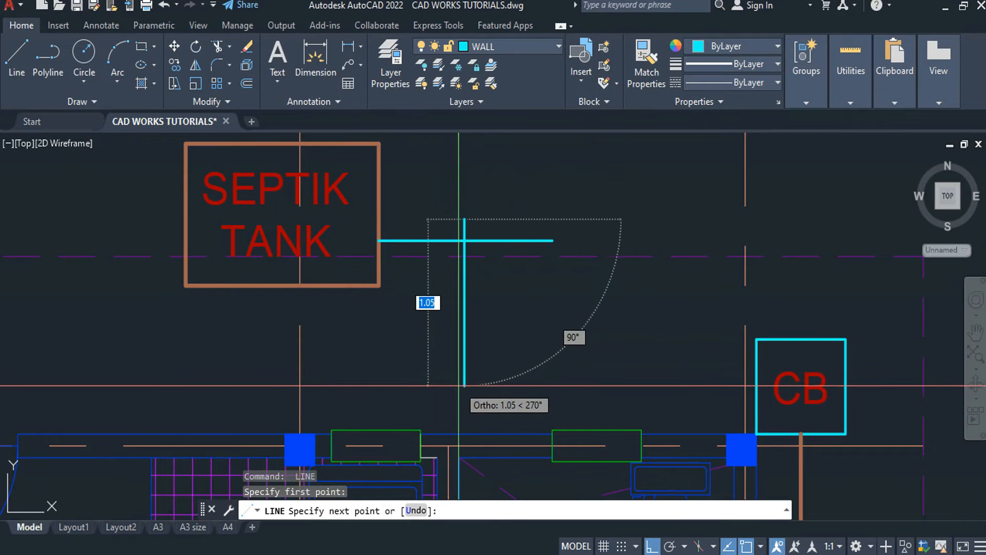
pyautogui.click(460, 402)
pyautogui.press('Escape')
# - Trim the overhanging ends of both pipe lines so they form a clean corner
pyautogui.write('tr')
pyautogui.press('Return')
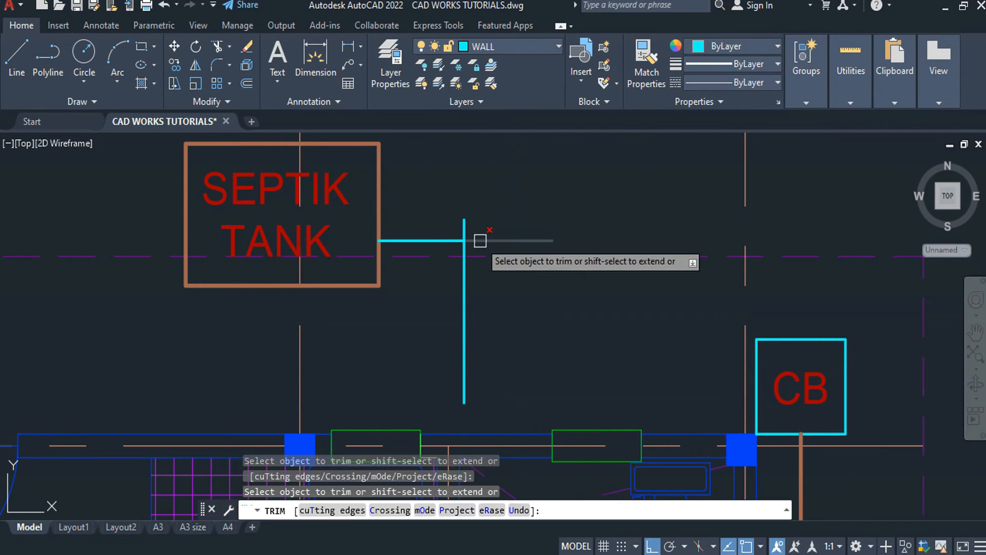
pyautogui.press('Escape')
pyautogui.scroll(-5, 506, 271)
# - Copy the wye symbol with the additional end bar from beside the plan onto the corner of the septic tank pipe
pyautogui.moveTo(507, 270); pyautogui.dragTo(313, 220, button='middle')
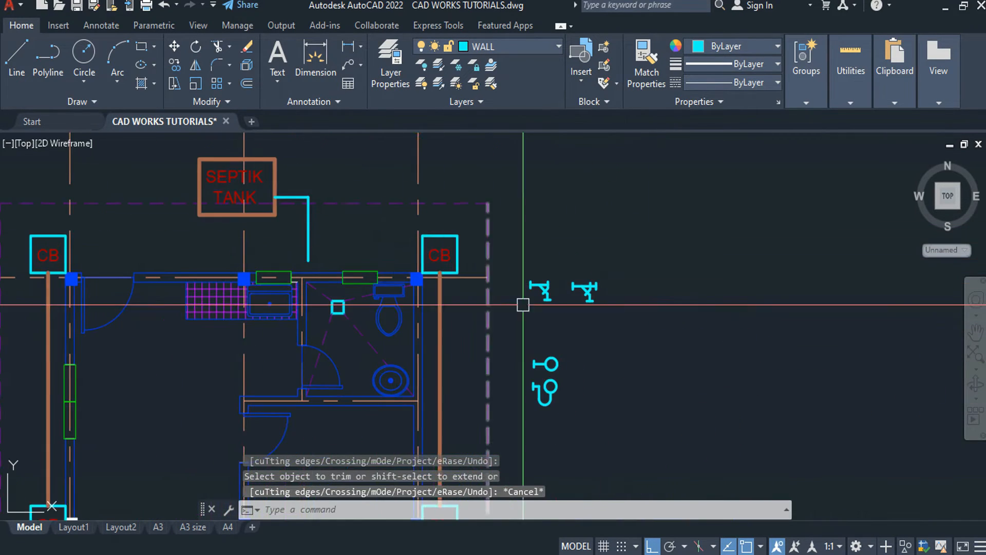
pyautogui.scroll(4, 591, 229)
pyautogui.click(576, 211)
pyautogui.click(669, 322)
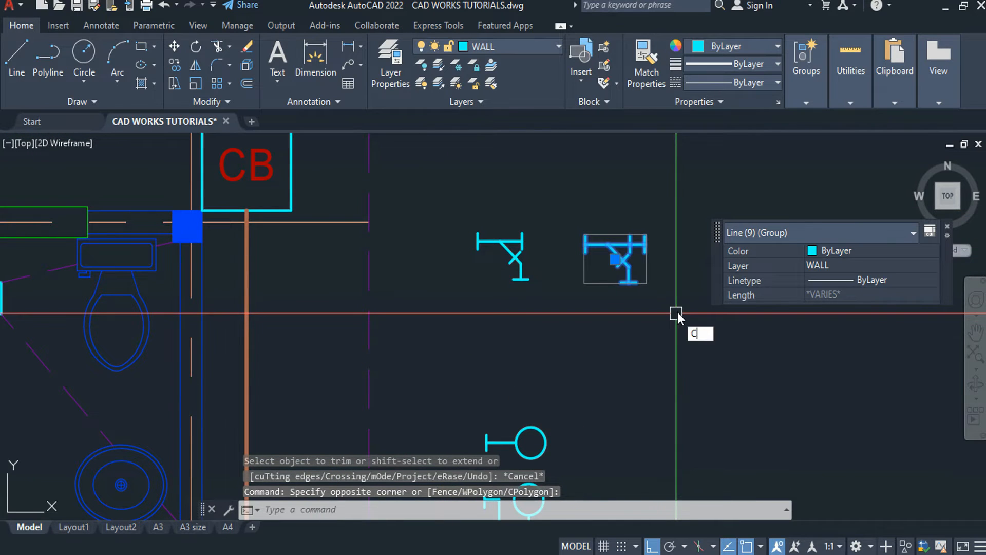
pyautogui.write('co')
pyautogui.press('Return')
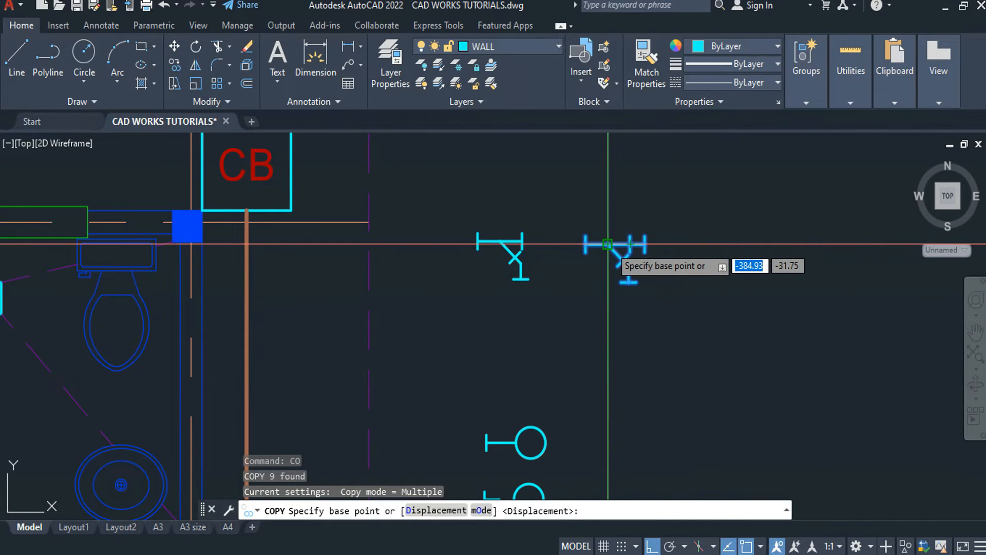
pyautogui.click(607, 244)
pyautogui.moveTo(598, 244); pyautogui.dragTo(617, 332, button='middle')
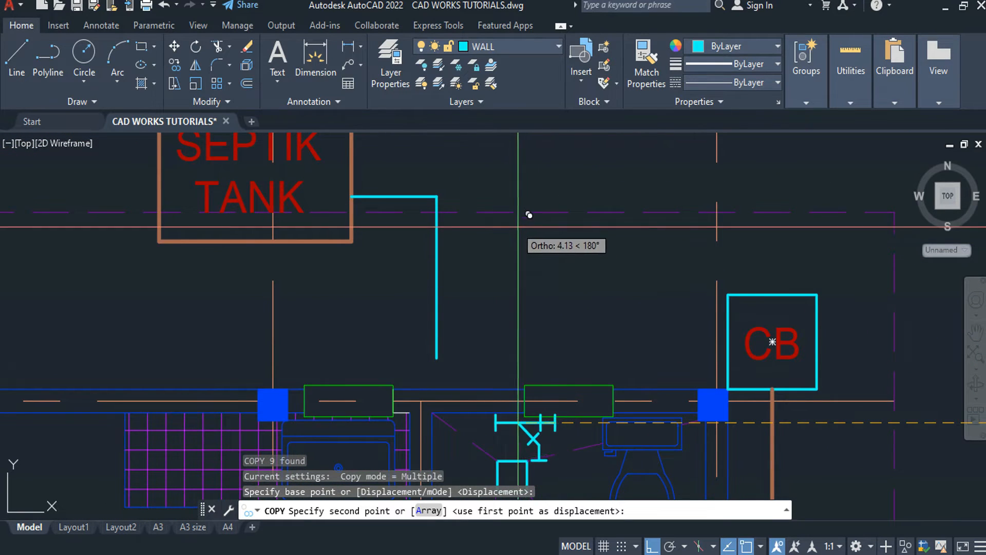
pyautogui.click(437, 197)
pyautogui.press('Escape')
# - Move the copied wye symbol horizontally so the end bar of its branch is centred on the vertical pipe
pyautogui.click(462, 231)
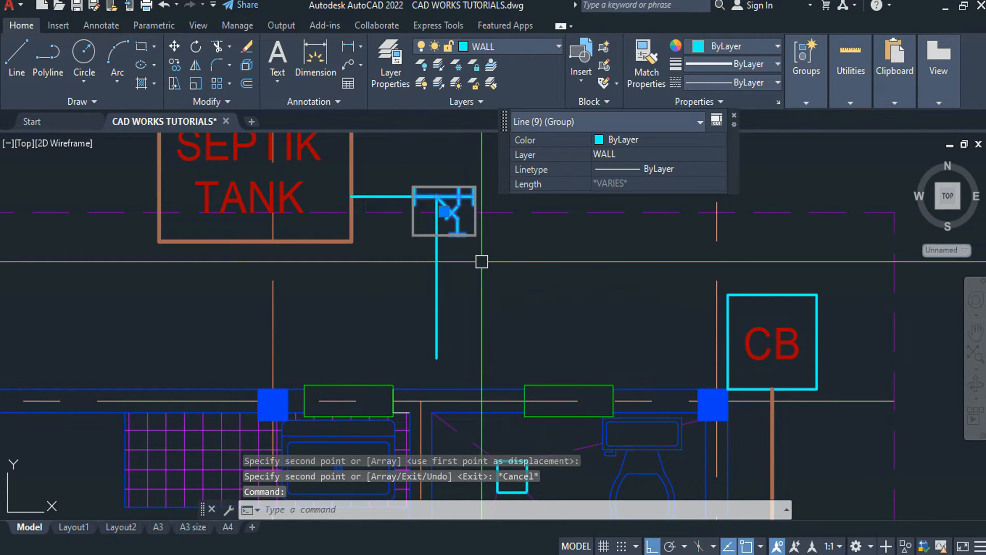
pyautogui.write('m')
pyautogui.press('Return')
pyautogui.scroll(3, 470, 246)
pyautogui.click(438, 215)
pyautogui.click(385, 215)
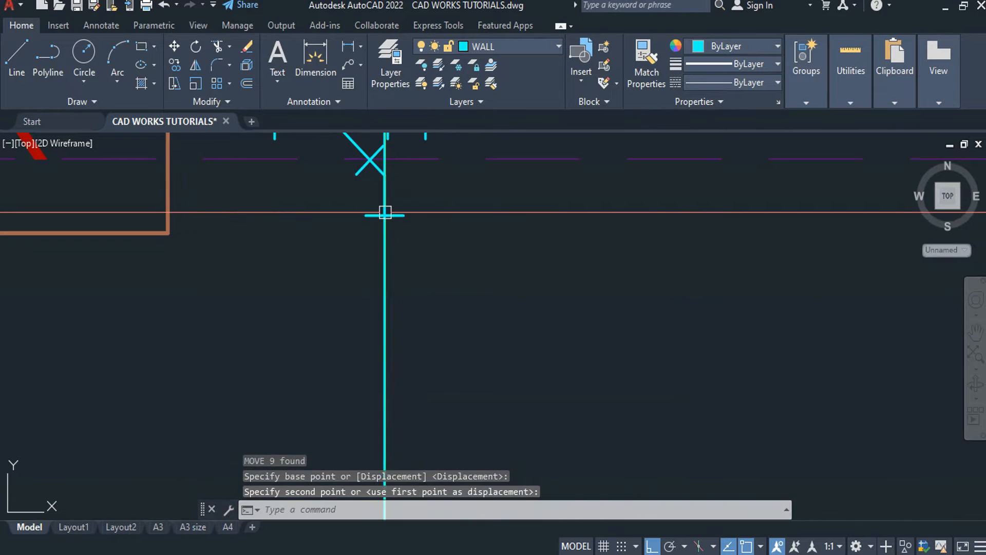
# - Trim away the part of the vertical pipe between the horizontal pipe and the wye's diagonal branch
pyautogui.moveTo(385, 212); pyautogui.dragTo(435, 317, button='middle')
pyautogui.press('Escape')
pyautogui.write('tr')
pyautogui.press('Return')
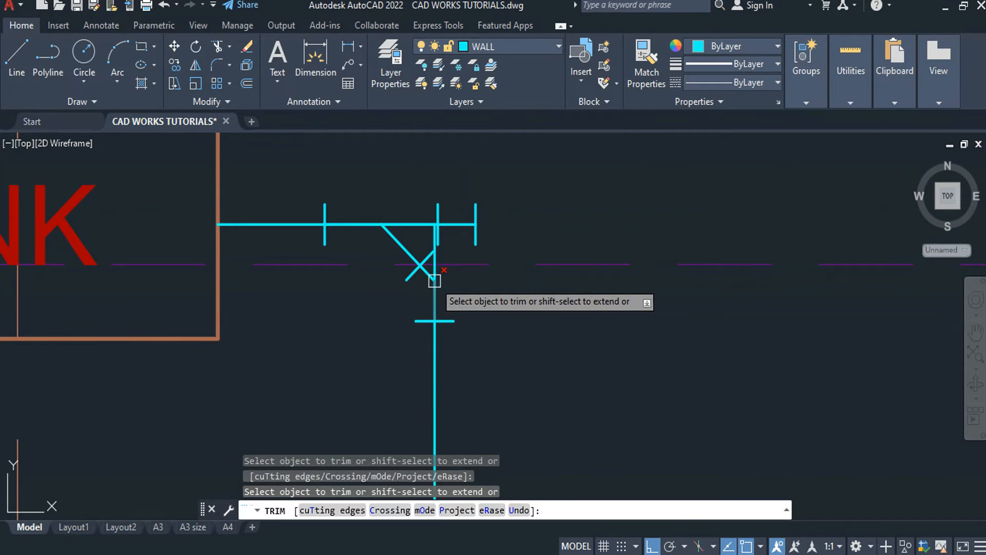
pyautogui.press('Escape')
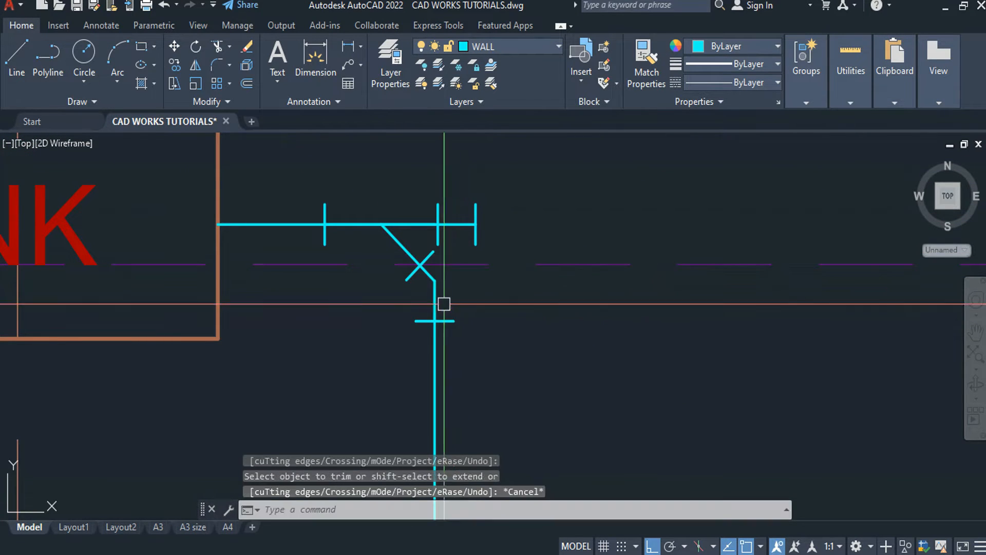
# - Add the multiline text "CO" with a height of 0.15 near the wye symbol beside the septic tank
pyautogui.scroll(-6, 443, 304)
pyautogui.write('t')
pyautogui.press('Return')
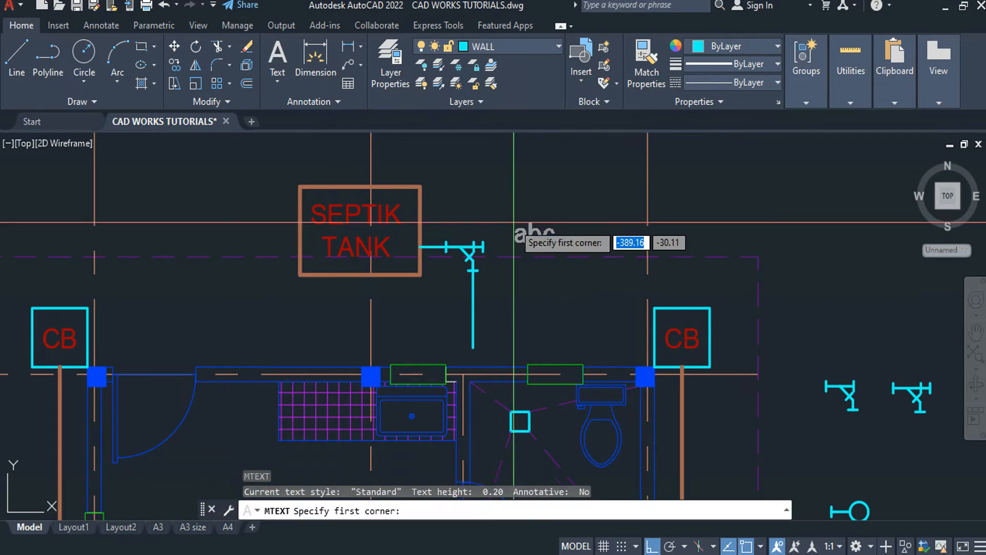
pyautogui.click(495, 187)
pyautogui.click(547, 206)
pyautogui.write('CO')
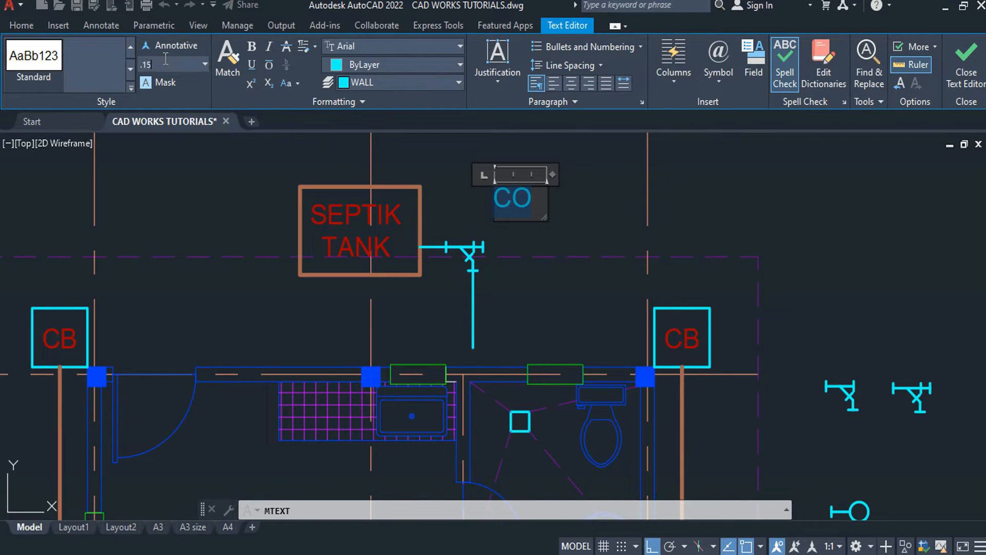
pyautogui.click(550, 190)
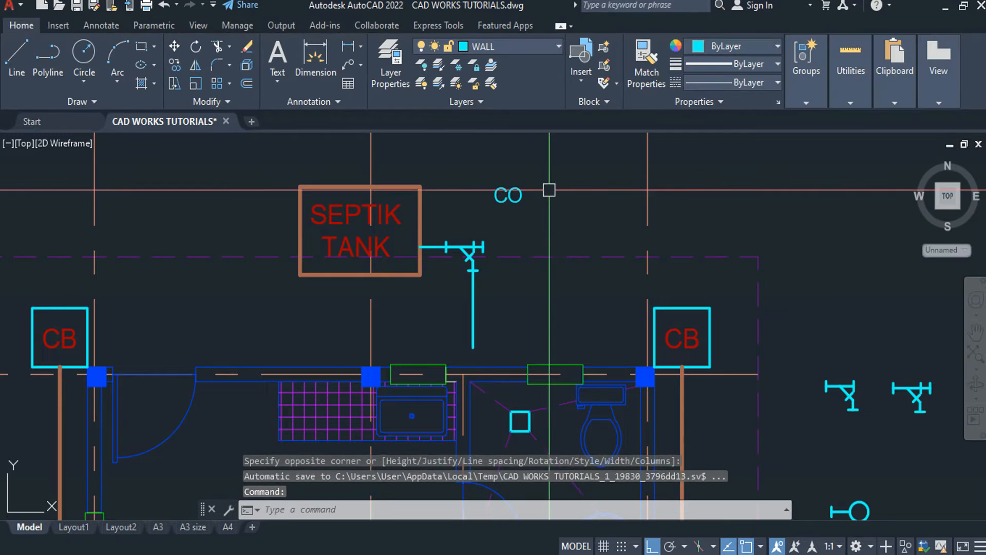
# - Assign the CO label to the TEXT layer
pyautogui.click(551, 190)
pyautogui.click(489, 232)
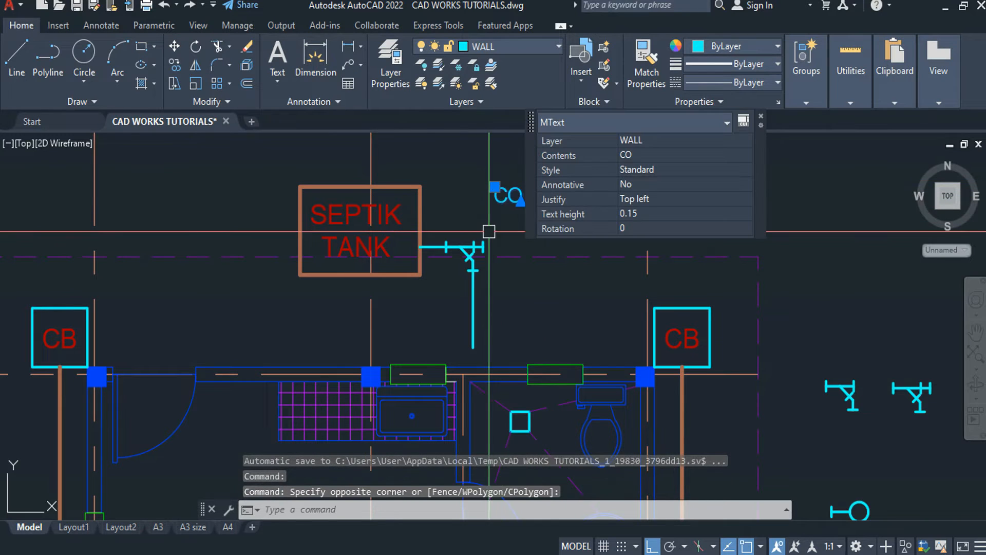
pyautogui.click(539, 49)
pyautogui.click(511, 491)
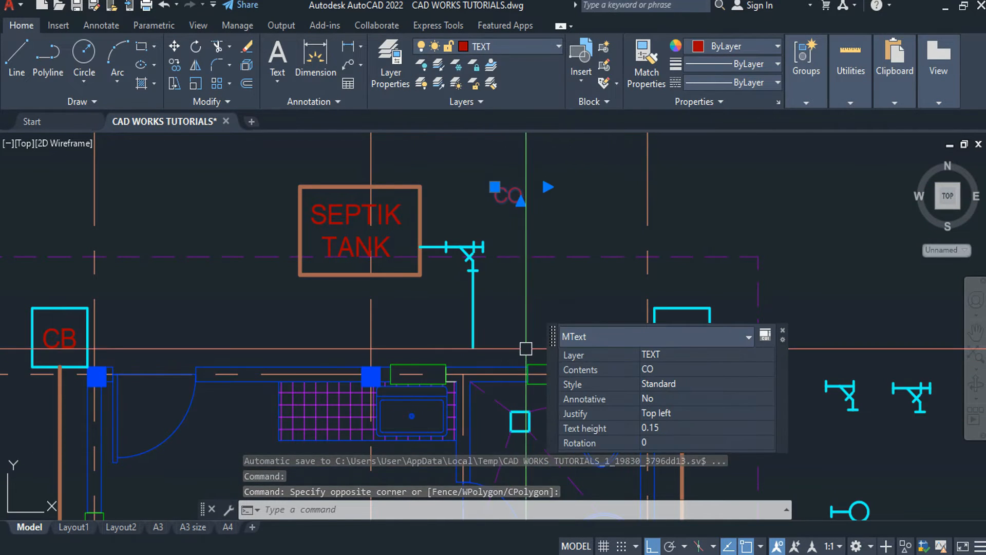
# - Move the CO label right next to the capped end of the wye symbol, with Ortho mode turned off
pyautogui.write('m')
pyautogui.press('Return')
pyautogui.scroll(4, 503, 146)
pyautogui.click(503, 146)
pyautogui.scroll(2, 503, 264)
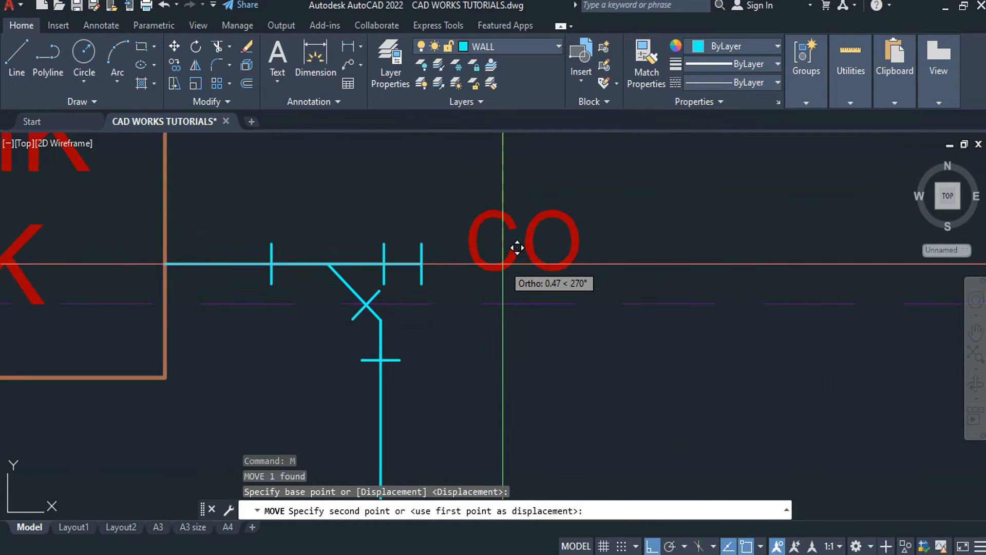
pyautogui.press('F8')
pyautogui.press('Escape')
pyautogui.scroll(-4, 491, 250)
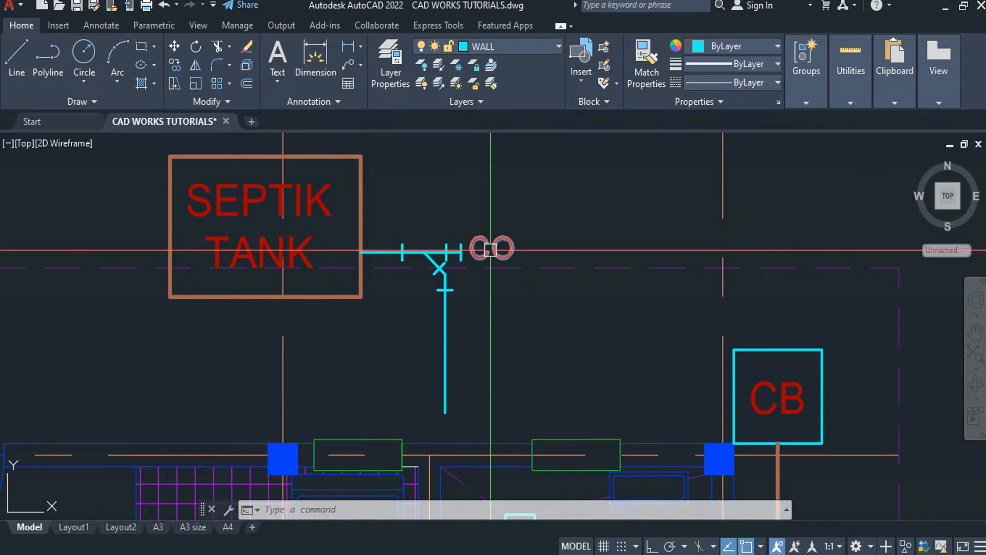
pyautogui.press('Escape')
pyautogui.press('Escape')
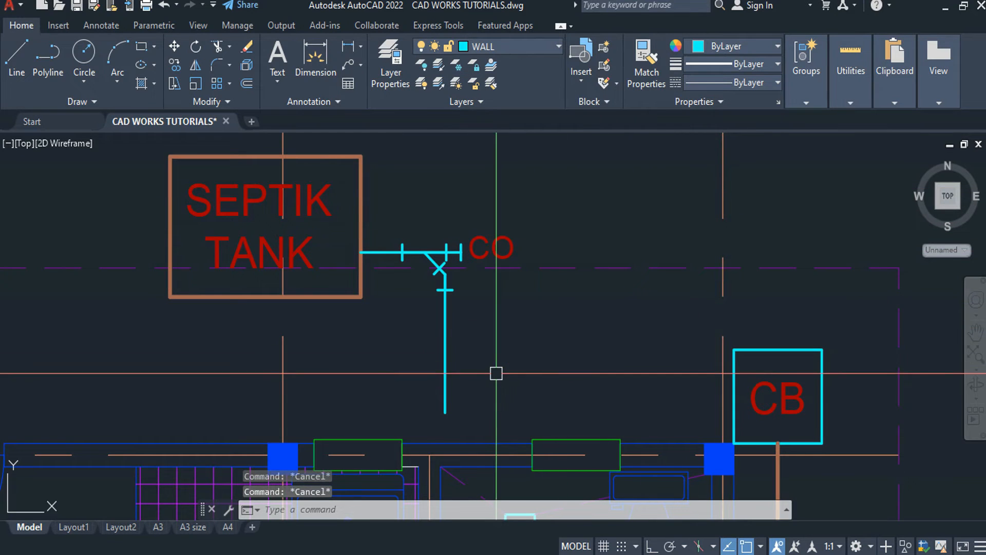
pyautogui.moveTo(497, 355); pyautogui.dragTo(579, 262, button='middle')
pyautogui.scroll(-2, 577, 267)
pyautogui.moveTo(682, 337); pyautogui.dragTo(473, 268, button='middle')
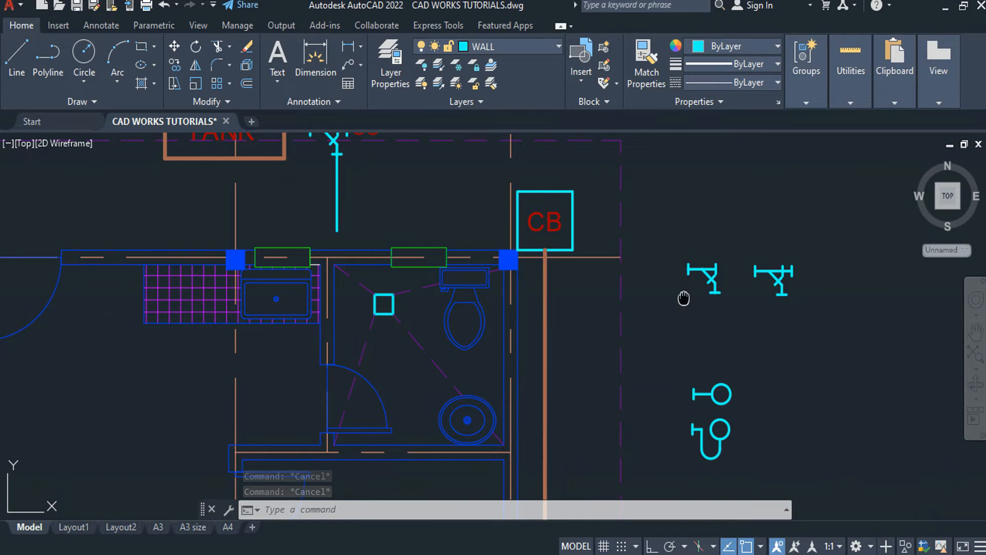
# - Draw a horizontal pipe line from the lower end of the vertical septic tank pipe leftward above the kitchen sink window
pyautogui.moveTo(686, 292); pyautogui.dragTo(691, 294, button='middle')
pyautogui.write('l')
pyautogui.press('Return')
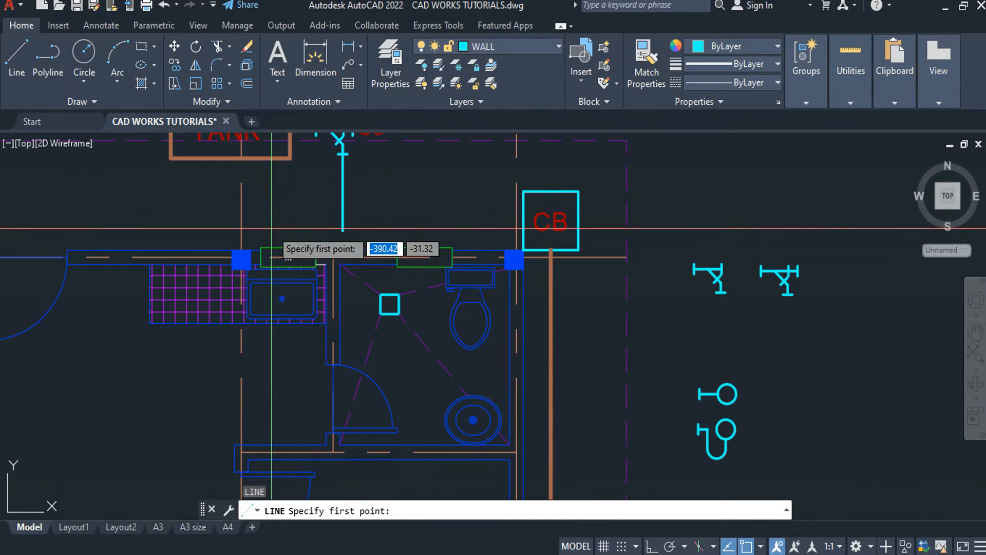
pyautogui.click(343, 230)
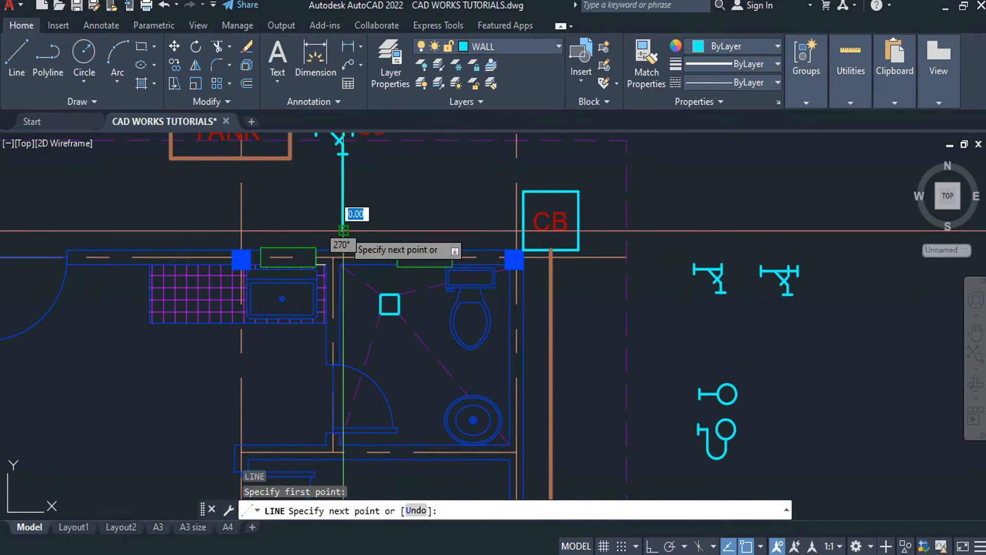
pyautogui.click(283, 230)
pyautogui.press('Escape')
# - Stretch the right end of the horizontal pipe past the vertical pipe to above the toilet
pyautogui.click(329, 231)
pyautogui.click(343, 230)
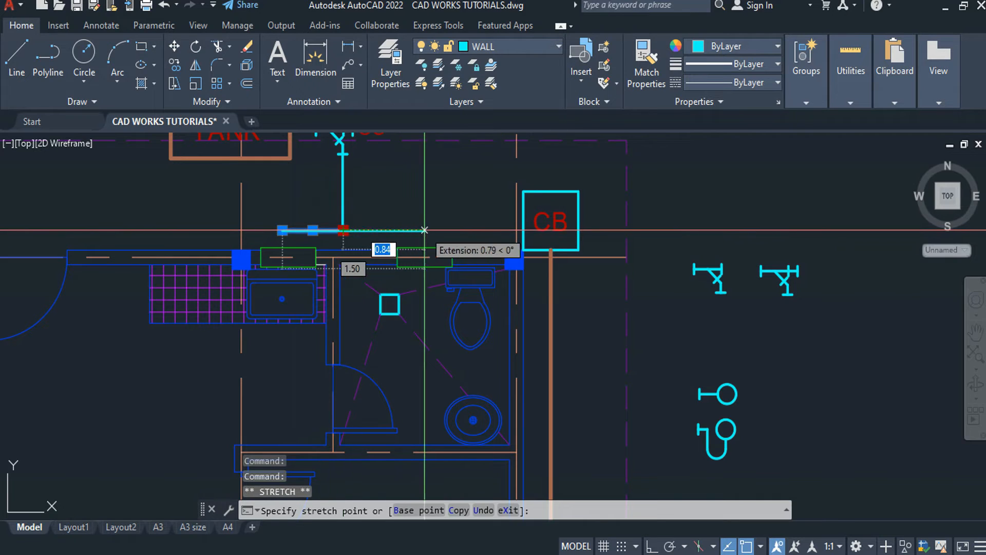
pyautogui.click(479, 230)
pyautogui.press('Escape')
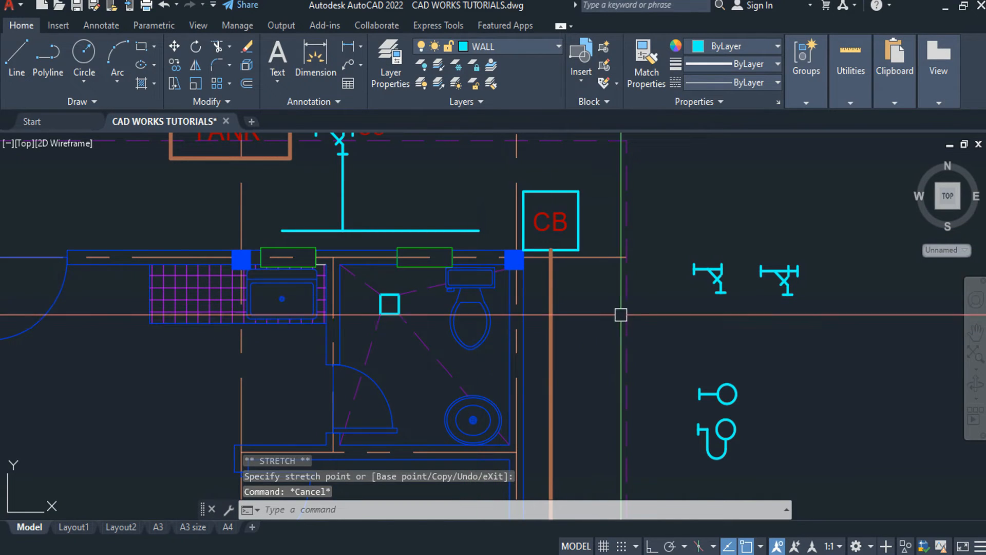
# - Move the straight circle-ended fitting symbol by its circle centre onto the middle of the toilet bowl
pyautogui.click(739, 401)
pyautogui.write('M')
pyautogui.press('Return')
pyautogui.click(727, 394)
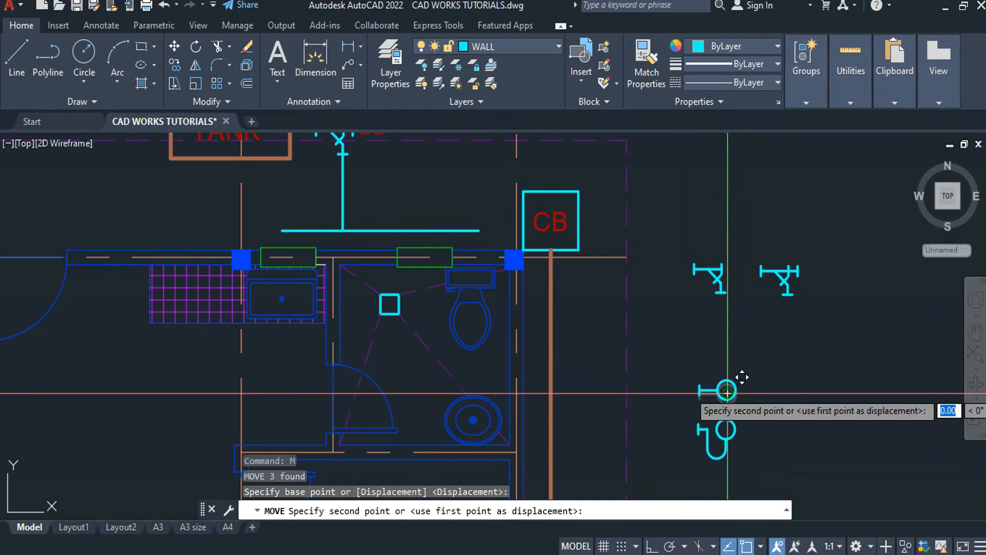
pyautogui.scroll(5, 484, 307)
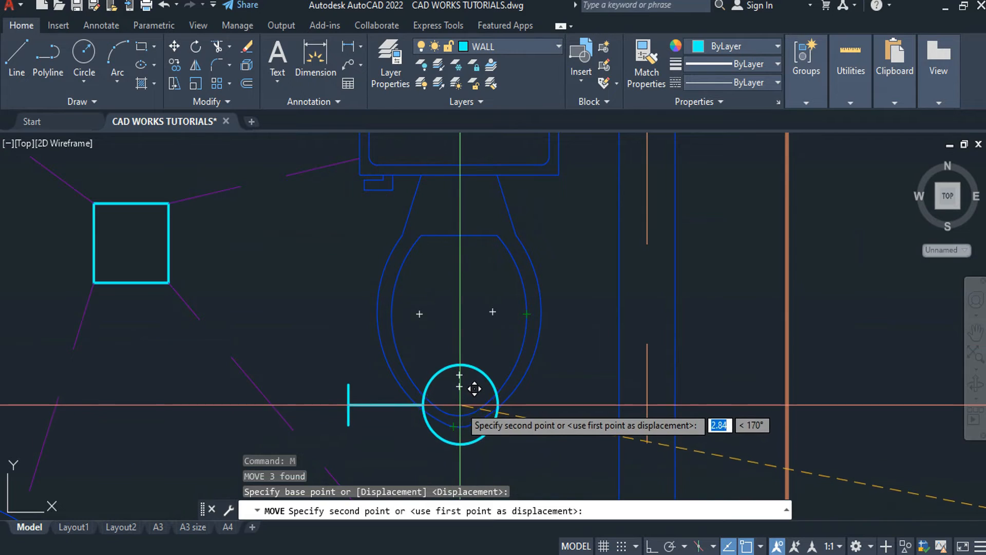
pyautogui.click(465, 323)
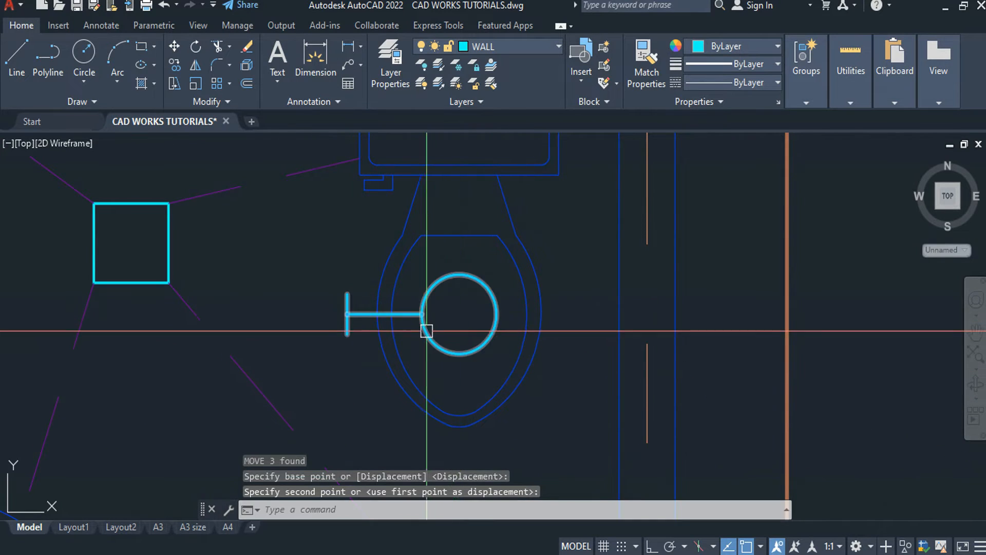
pyautogui.scroll(-5, 465, 334)
pyautogui.press('Escape')
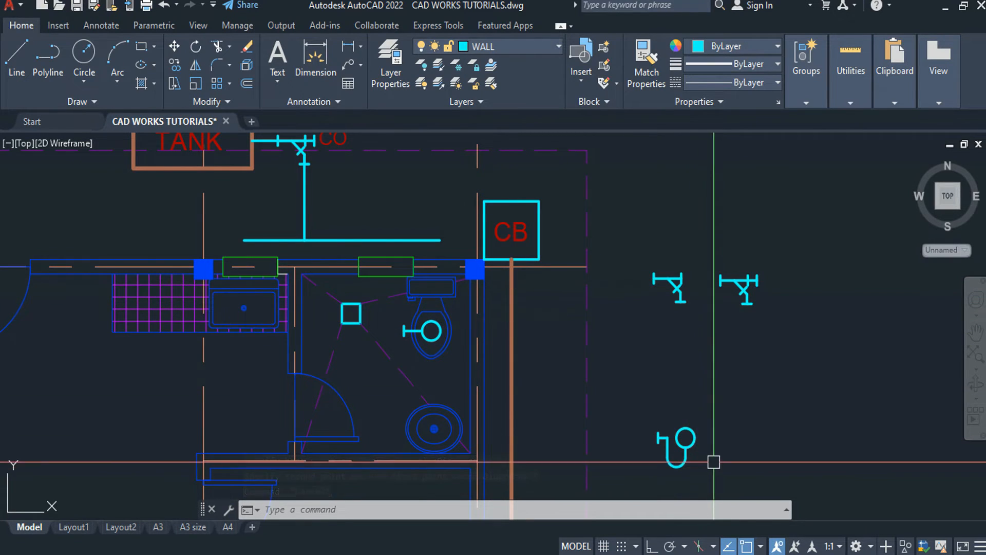
# - Copy the P-trap symbol by its circle centre onto the drain of the bathroom lavatory
pyautogui.moveTo(714, 460); pyautogui.dragTo(735, 403, button='middle')
pyautogui.click(736, 346)
pyautogui.click(671, 429)
pyautogui.write('Co')
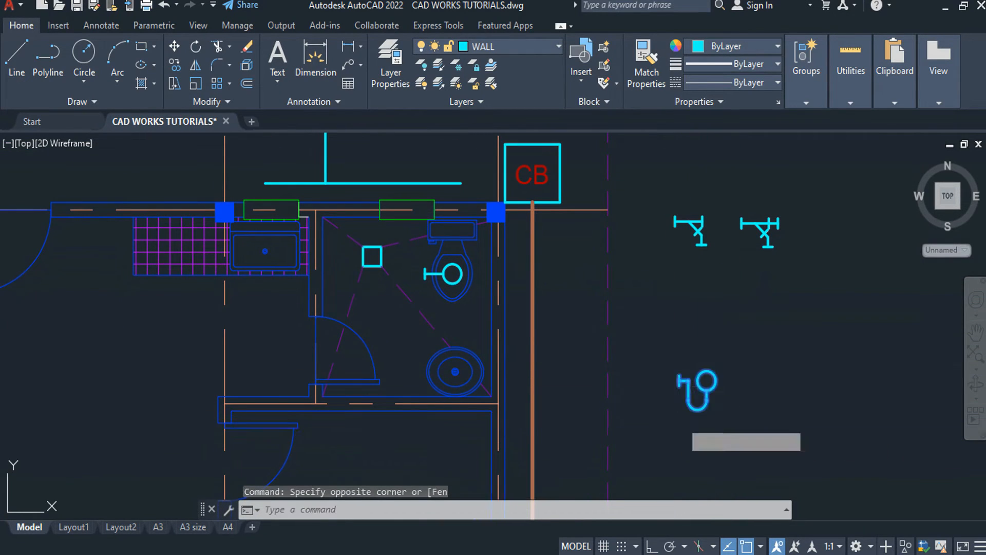
pyautogui.press('Return')
pyautogui.click(705, 380)
pyautogui.scroll(2, 412, 380)
pyautogui.scroll(2, 412, 382)
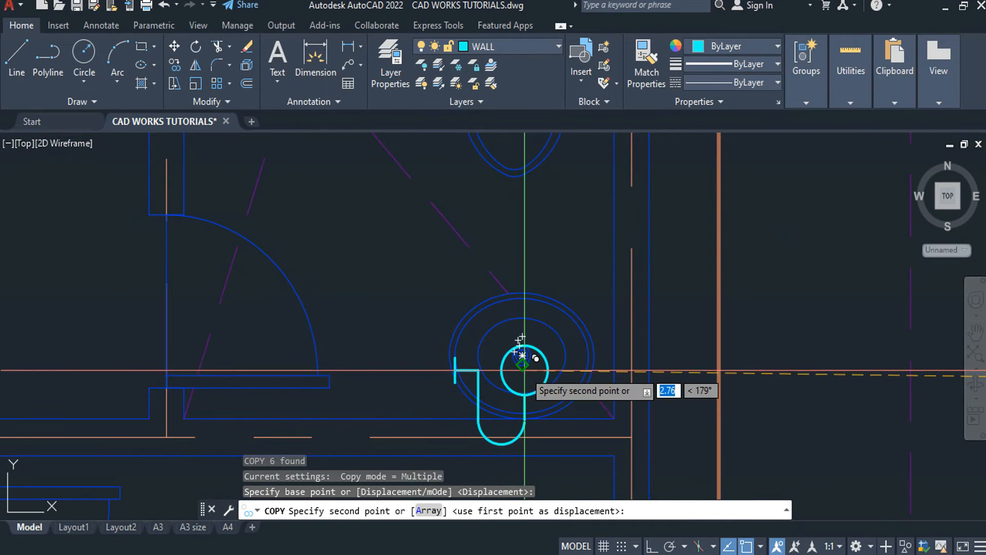
pyautogui.click(521, 357)
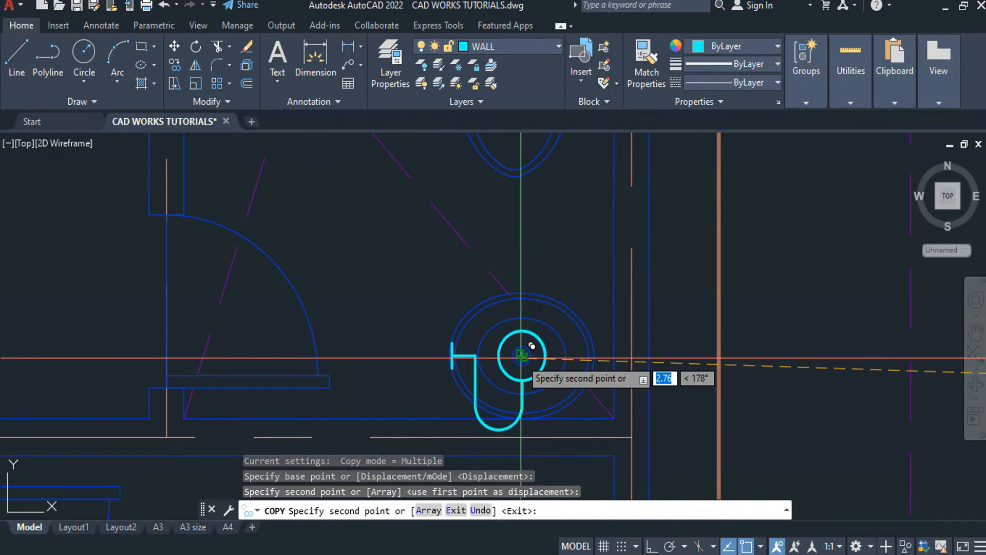
pyautogui.press('Escape')
pyautogui.scroll(-5, 521, 358)
# - Mirror the spare P-trap symbol about a vertical line through its circle centre with Ortho on, erasing the source objects
pyautogui.click(700, 352)
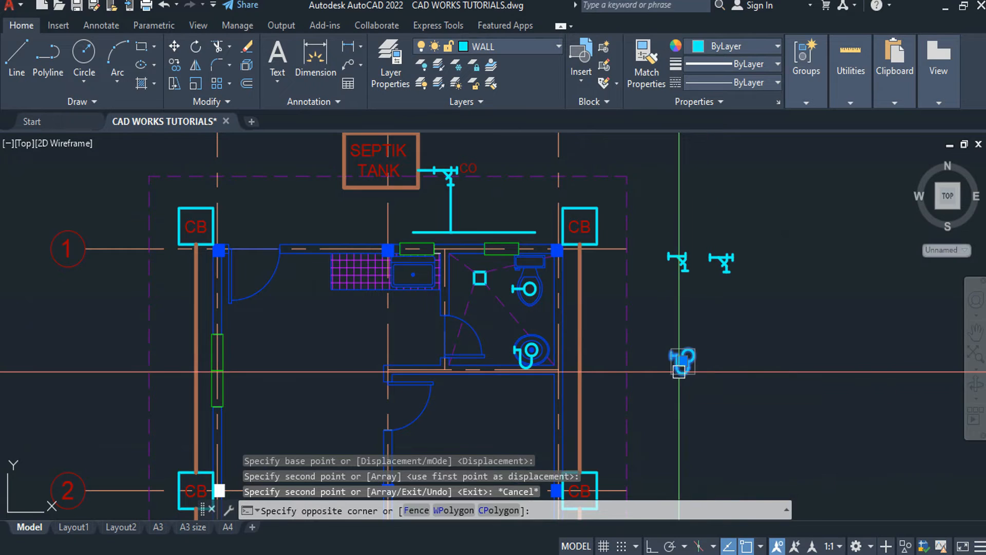
pyautogui.click(674, 378)
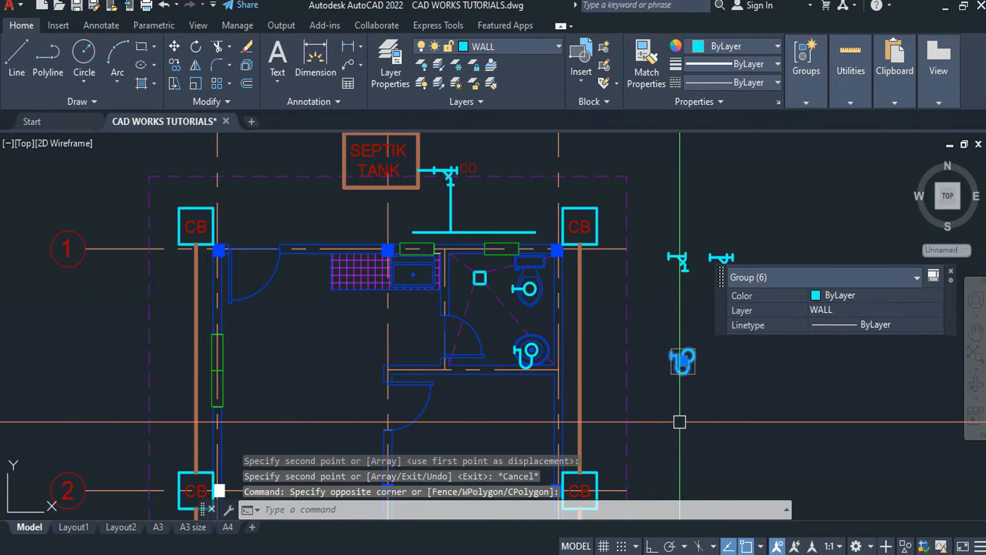
pyautogui.press('Escape')
pyautogui.click(702, 347)
pyautogui.click(680, 378)
pyautogui.write('M')
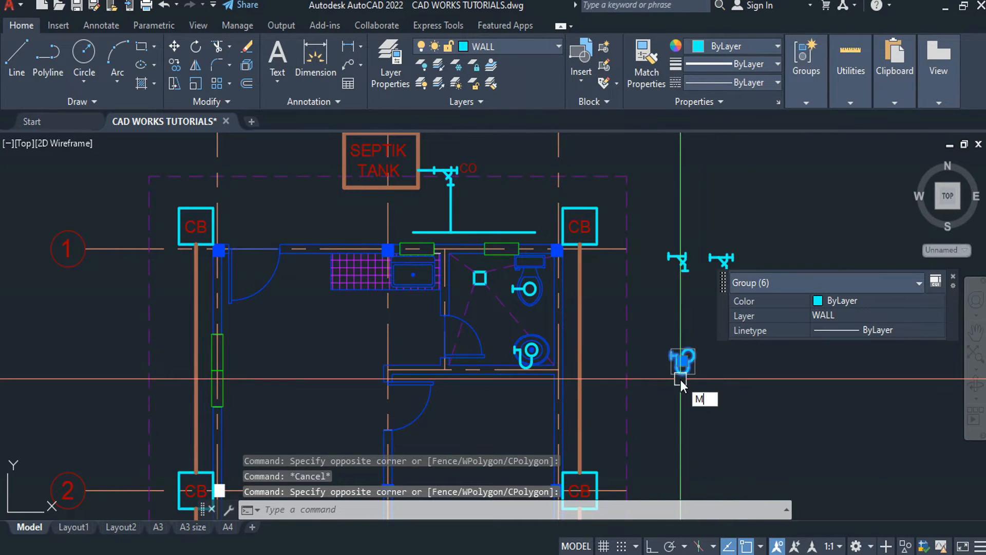
pyautogui.write('I')
pyautogui.press('Return')
pyautogui.scroll(4, 680, 380)
pyautogui.click(670, 350)
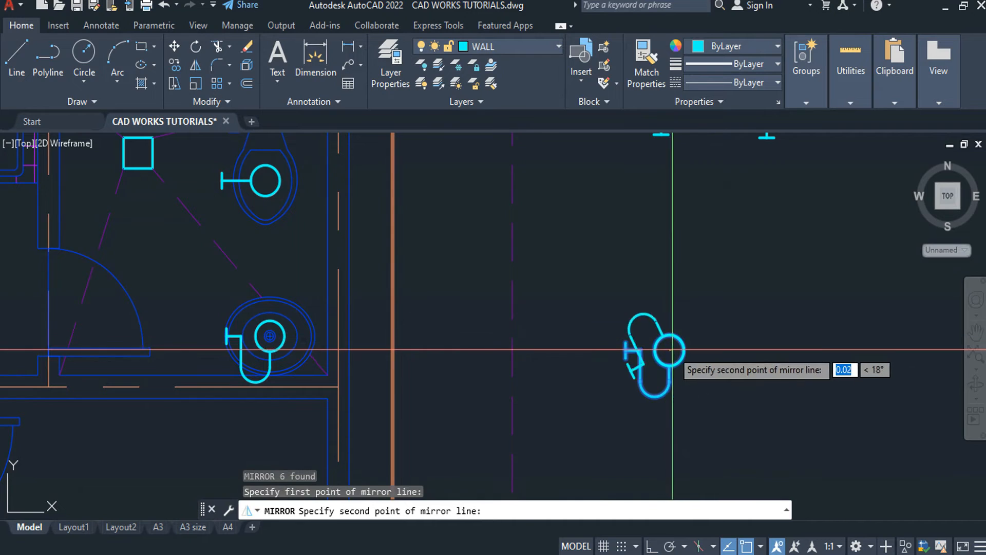
pyautogui.click(670, 281)
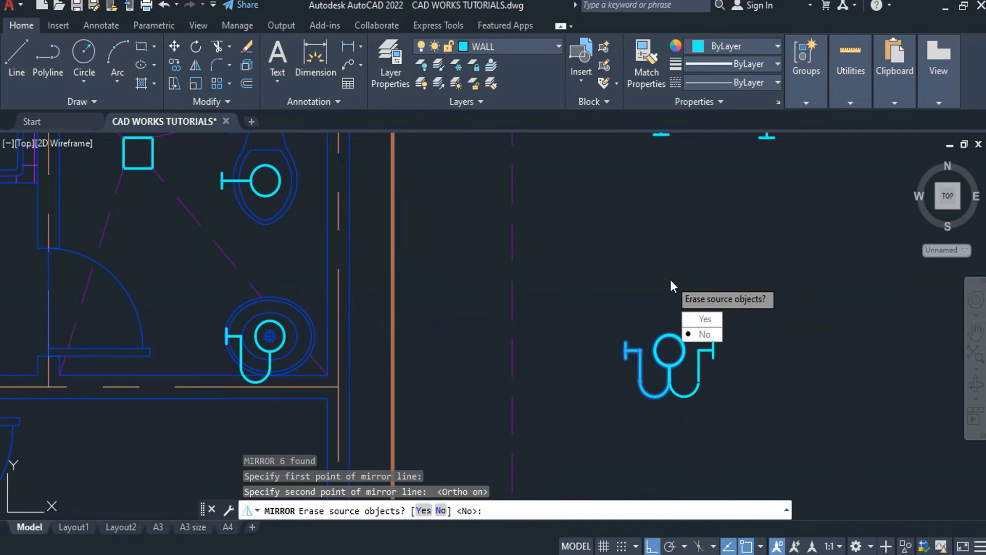
pyautogui.click(694, 319)
# - Copy the mirrored P-trap symbol by its circle centre onto the kitchen sink drain
pyautogui.click(697, 282)
pyautogui.click(658, 354)
pyautogui.write('co')
pyautogui.press('Return')
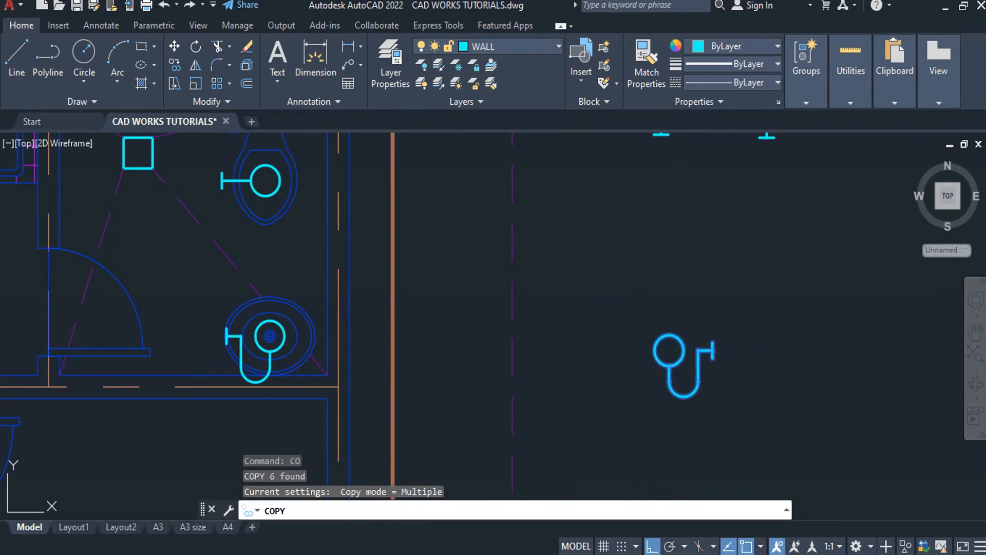
pyautogui.click(670, 352)
pyautogui.scroll(-3, 334, 267)
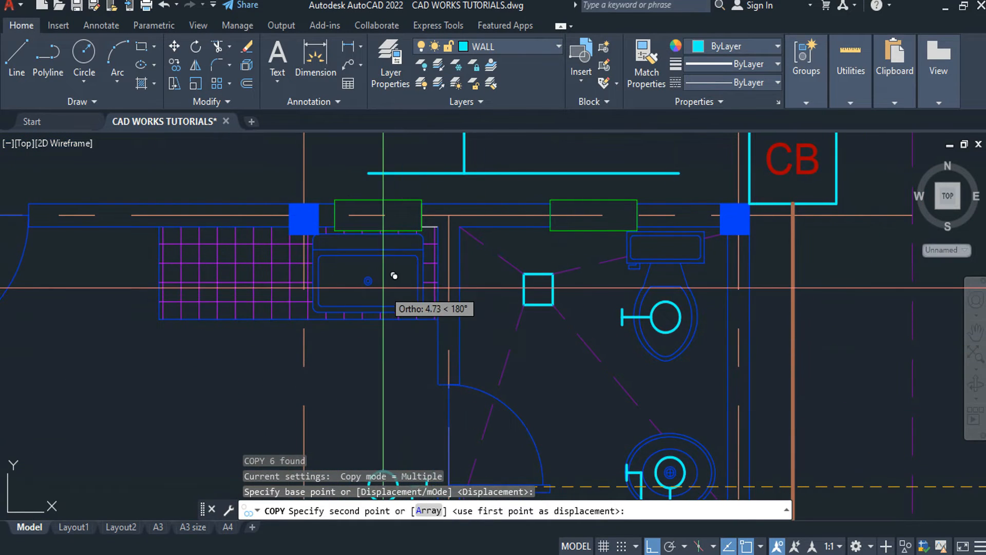
pyautogui.scroll(5, 341, 265)
pyautogui.click(346, 268)
pyautogui.press('Escape')
pyautogui.press('Escape')
pyautogui.scroll(-3, 577, 293)
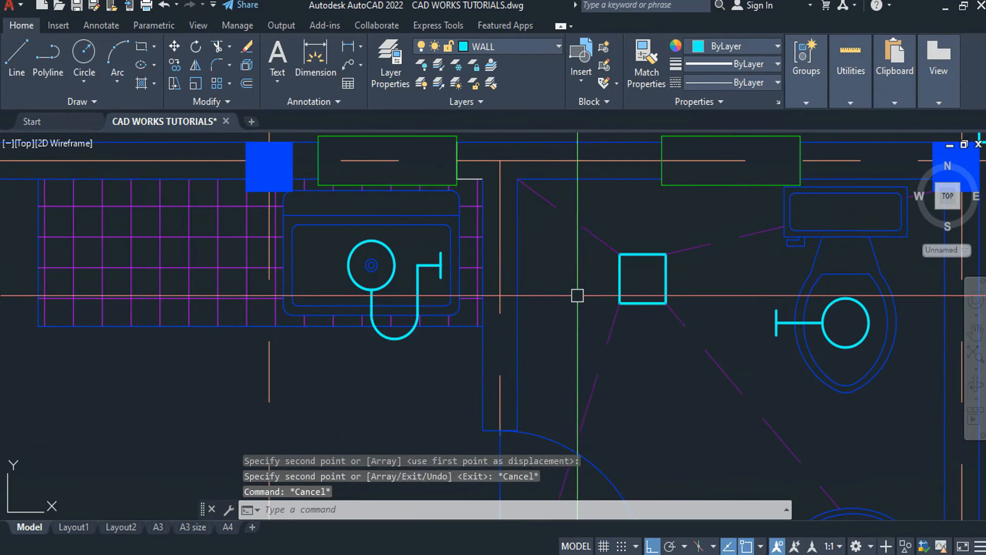
pyautogui.press('Escape')
# - Copy the toilet's fitting symbol by its circle centre onto the centre of the square floor drain
pyautogui.scroll(2, 696, 335)
pyautogui.moveTo(696, 335); pyautogui.dragTo(633, 299, button='middle')
pyautogui.click(633, 299)
pyautogui.write('C')
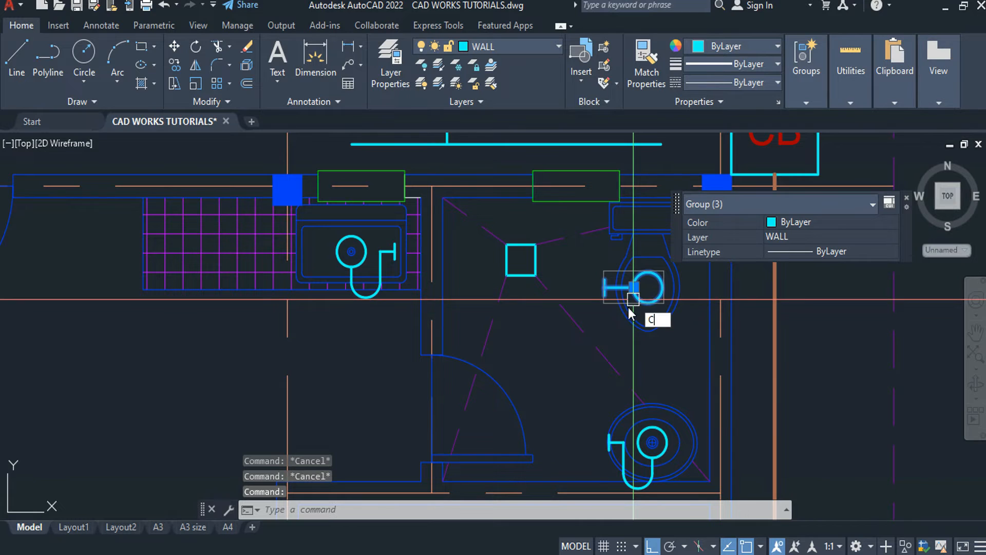
pyautogui.write('o')
pyautogui.press('Return')
pyautogui.click(646, 286)
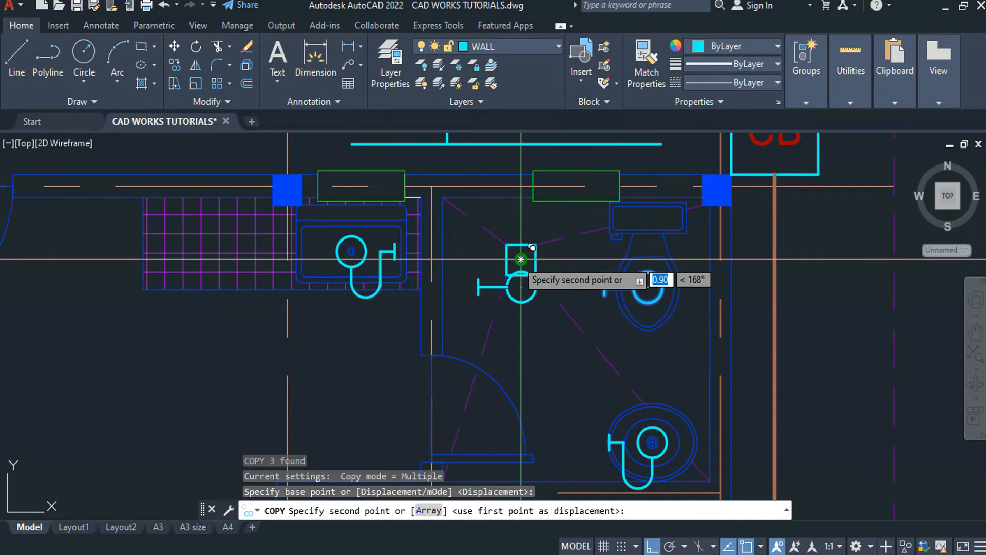
pyautogui.click(521, 260)
pyautogui.press('Escape')
# - Match the floor drain square's properties to those of the dashed diagonal floor slope line
pyautogui.scroll(3, 521, 271)
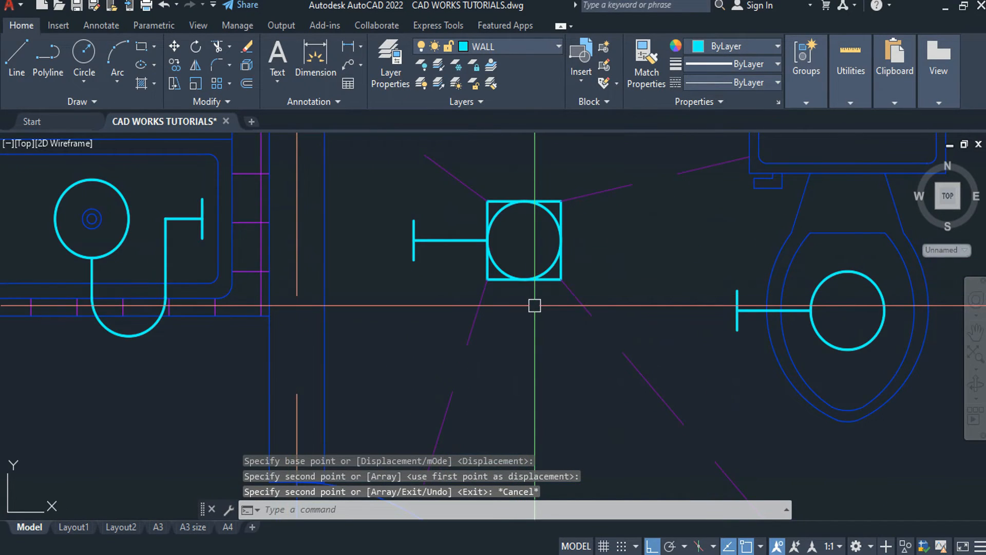
pyautogui.write('MA')
pyautogui.press('Return')
pyautogui.click(576, 298)
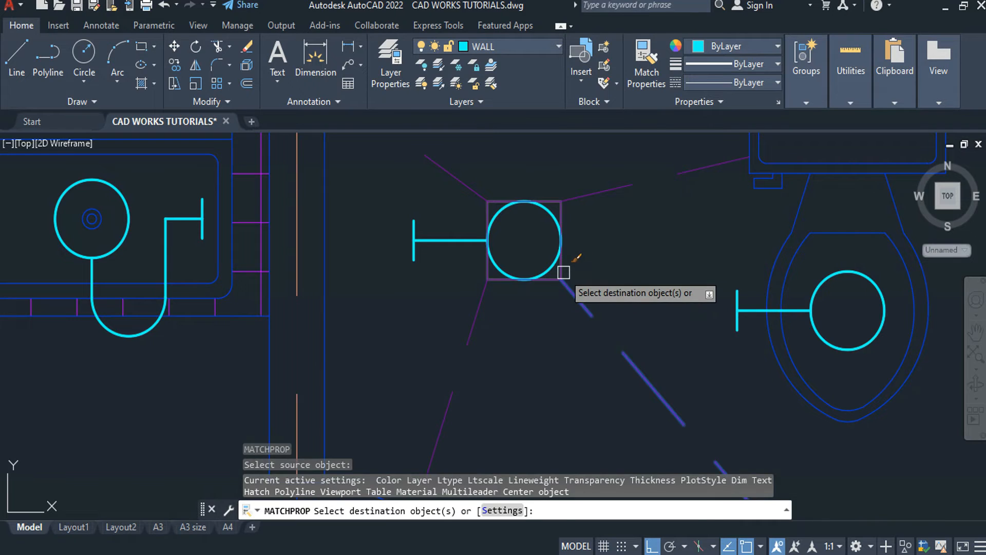
pyautogui.press('Escape')
pyautogui.press('Escape')
pyautogui.press('Escape')
# - Erase the leftover mirrored P-trap symbol outside the house plan
pyautogui.scroll(-5, 656, 293)
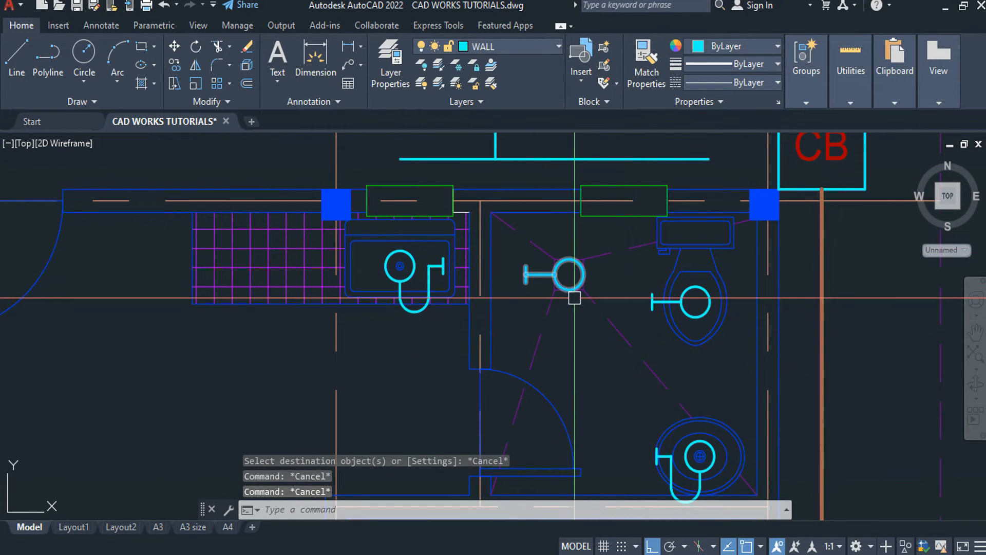
pyautogui.scroll(-4, 577, 301)
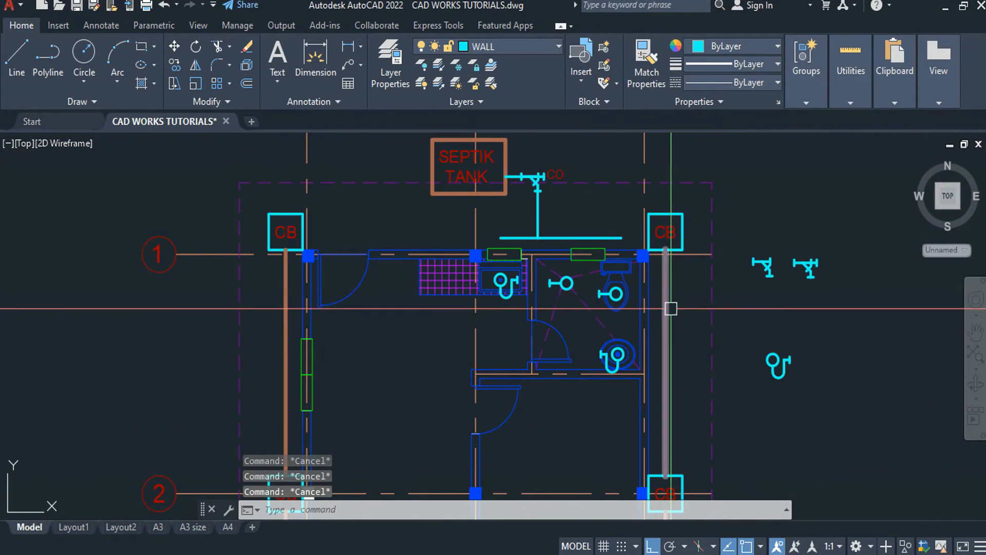
pyautogui.click(809, 357)
pyautogui.click(755, 402)
pyautogui.write('E')
pyautogui.press('Return')
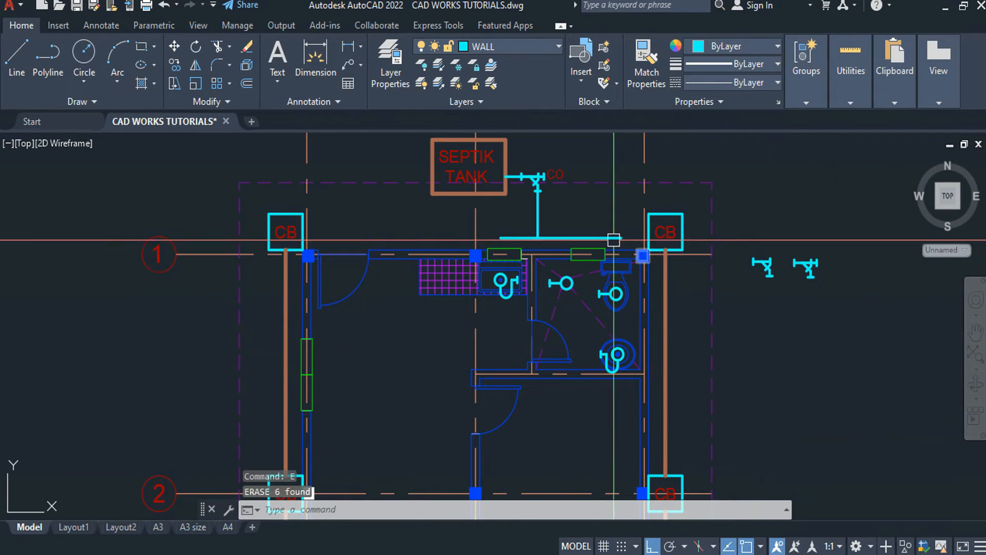
# - Try to move the spare wye symbol with the cleanout cap onto the right end of the horizontal pipe
pyautogui.scroll(2, 608, 238)
pyautogui.moveTo(719, 275); pyautogui.dragTo(610, 245, button='middle')
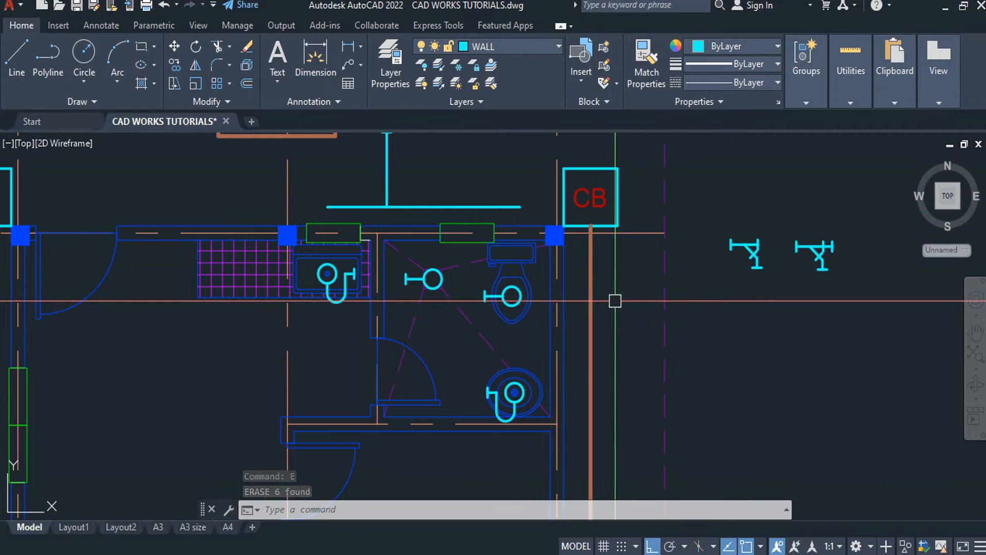
pyautogui.click(765, 238)
pyautogui.click(726, 286)
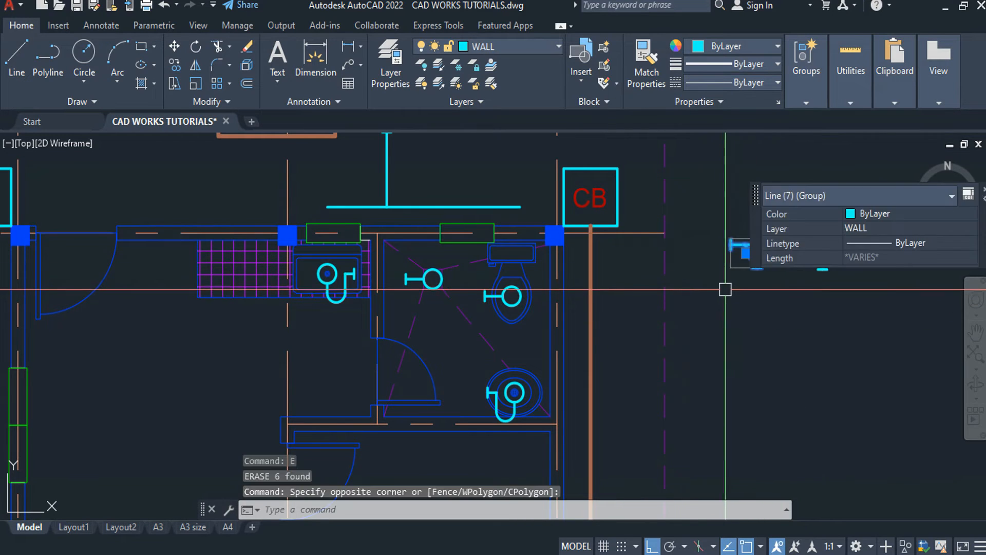
pyautogui.press('Escape')
pyautogui.press('Escape')
pyautogui.click(824, 240)
pyautogui.write('m')
pyautogui.press('Return')
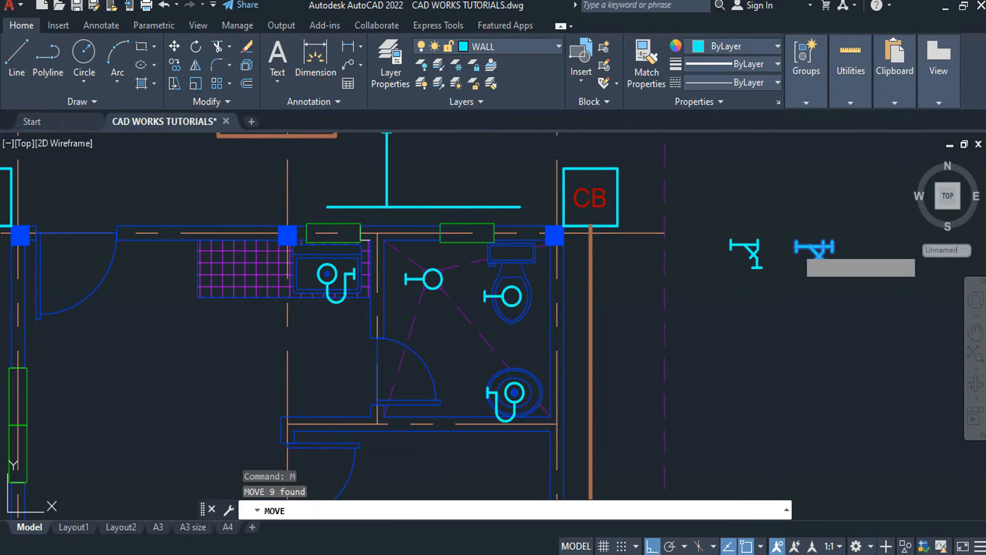
pyautogui.click(817, 247)
pyautogui.scroll(4, 516, 219)
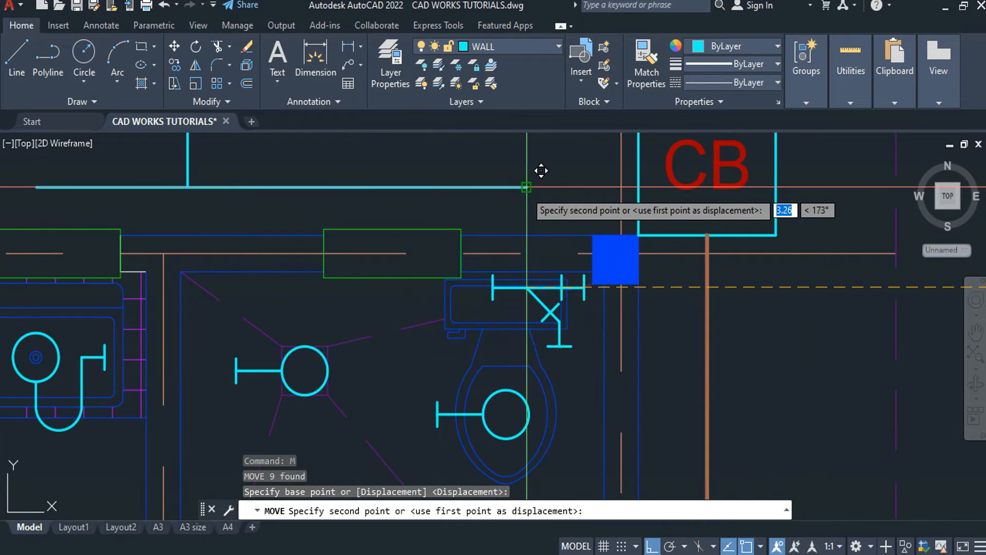
pyautogui.click(536, 202)
pyautogui.press('Escape')
# - Erase the wye symbol at the horizontal pipe's right end, and undo both that erasure and the symbol's move
pyautogui.click(555, 207)
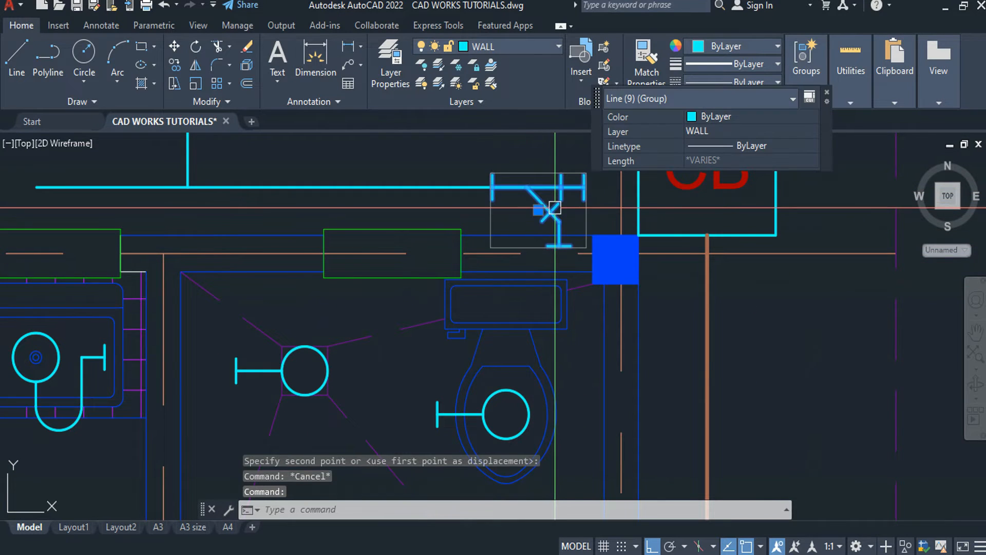
pyautogui.write('e')
pyautogui.press('Return')
pyautogui.scroll(-5, 550, 238)
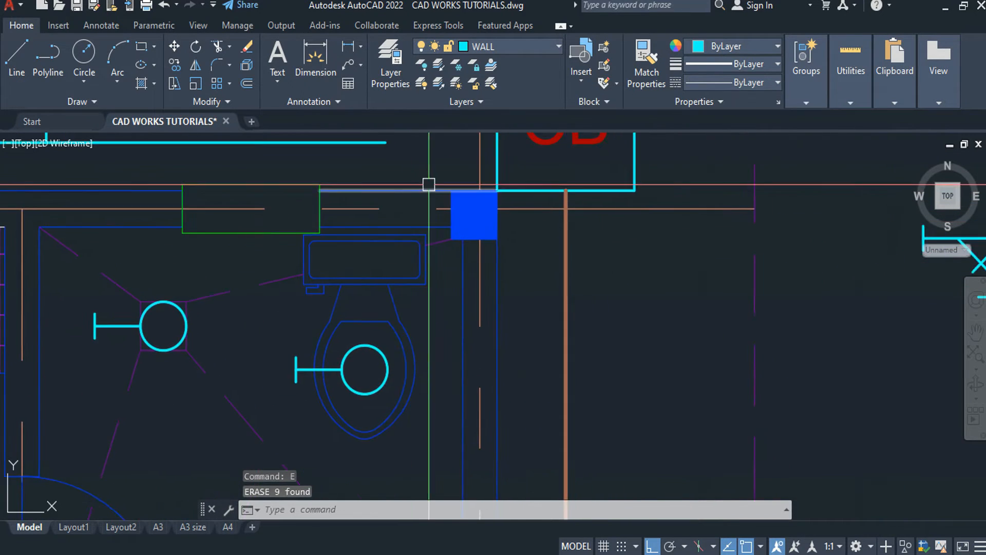
pyautogui.hotkey('ctrl', 'z')
pyautogui.hotkey('ctrl', 'z')
pyautogui.hotkey('ctrl', 'z')
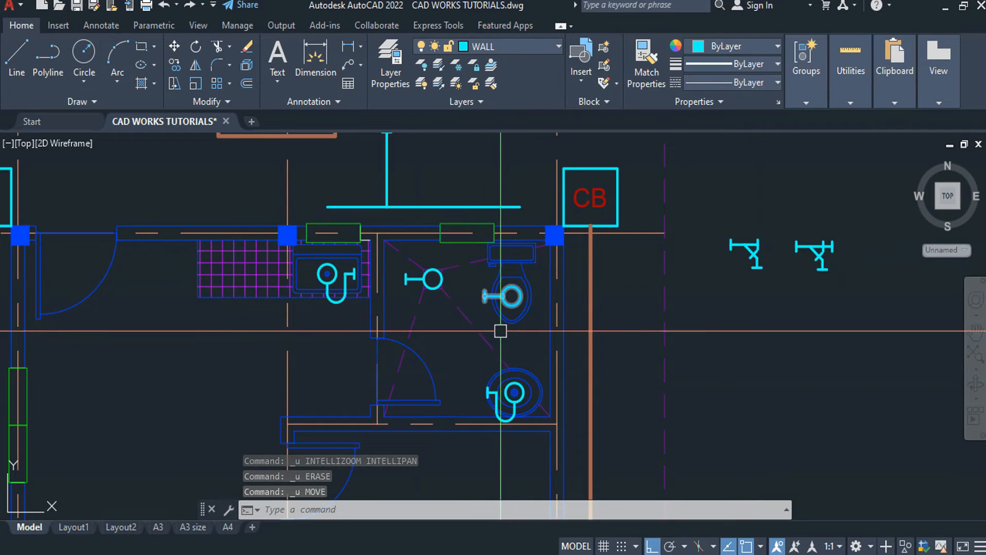
# - Draw a vertical pipe line from the horizontal pipe down between the floor drain and toilet, past the bathroom's lower wall
pyautogui.write('l')
pyautogui.press('Return')
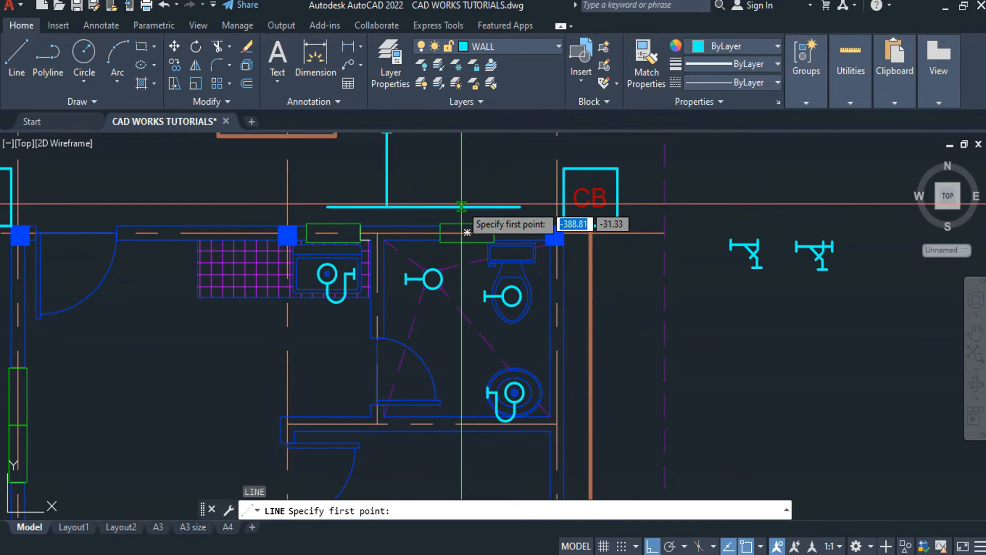
pyautogui.click(467, 232)
pyautogui.click(464, 452)
pyautogui.press('Escape')
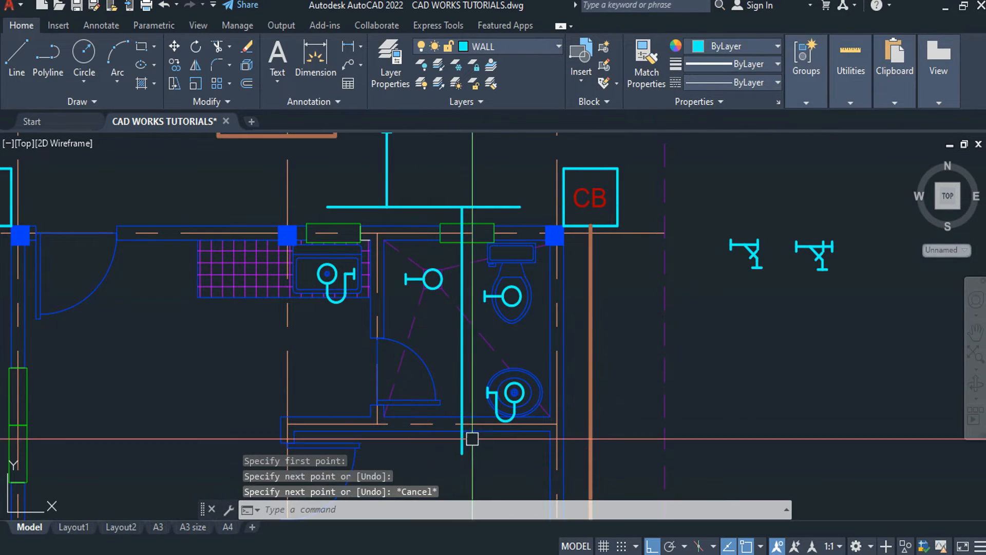
# - Copy the spare wye symbol from outside the plan onto the bathroom's vertical pipe, near the upper wall
pyautogui.press('Escape')
pyautogui.press('Escape')
pyautogui.click(762, 283)
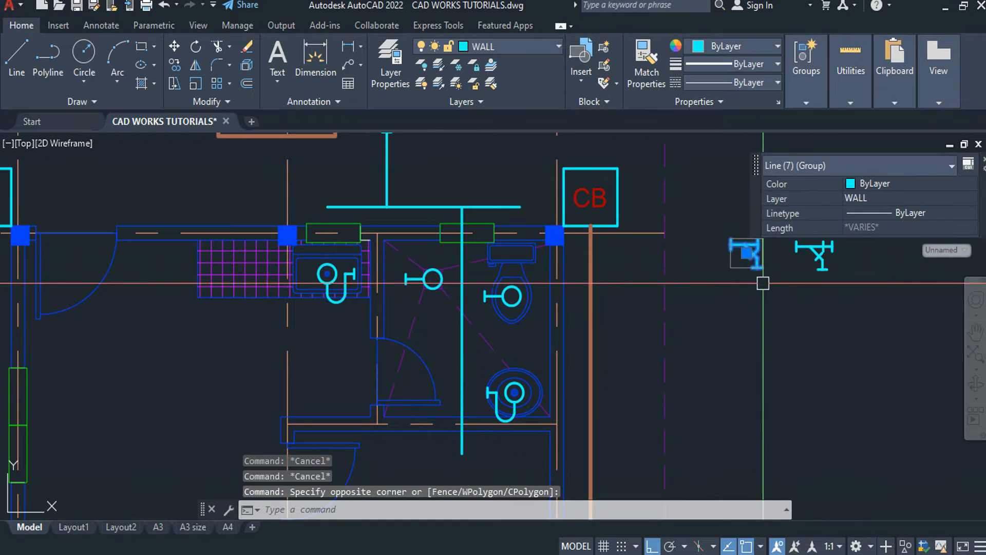
pyautogui.press('Return')
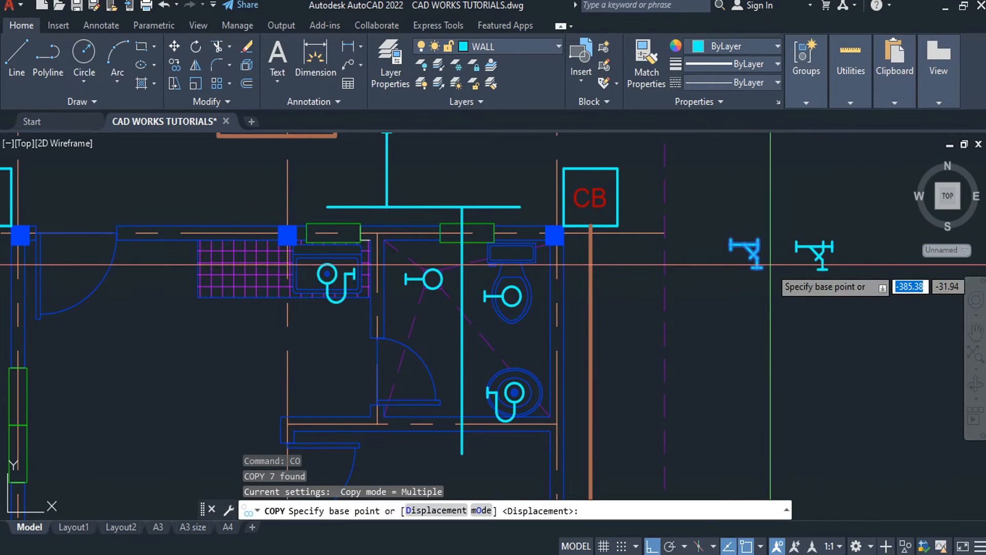
pyautogui.click(757, 266)
pyautogui.scroll(4, 483, 239)
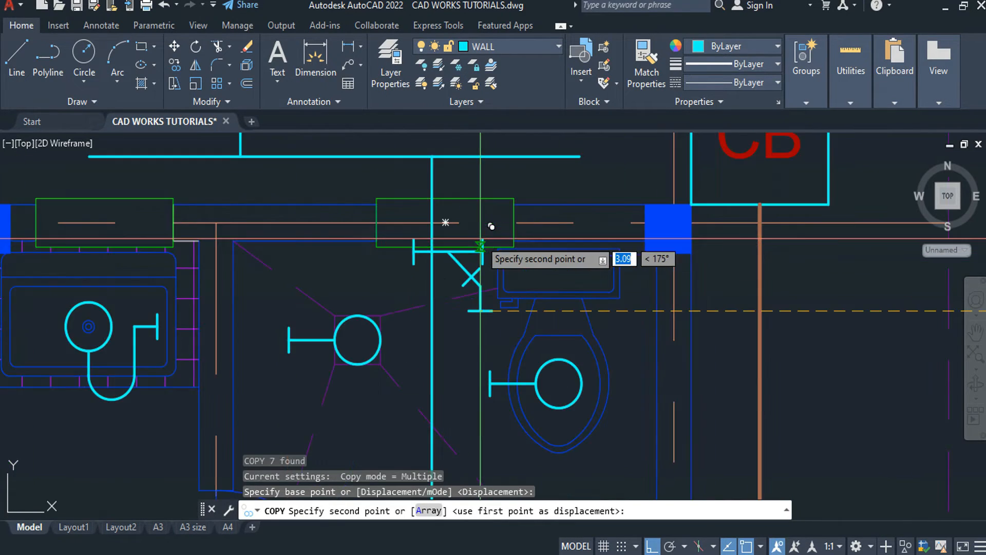
pyautogui.click(432, 197)
pyautogui.press('Escape')
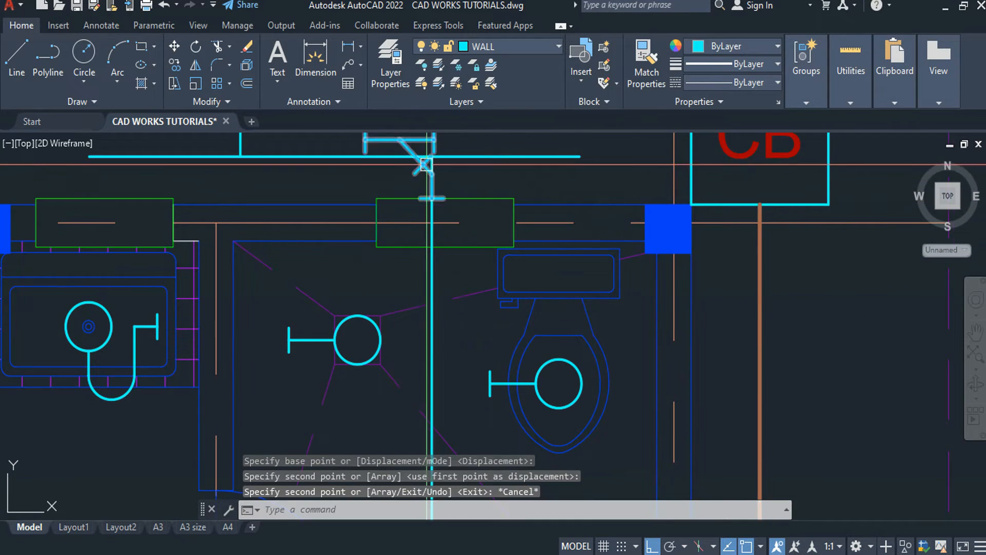
# - Move the copied wye down so its straight run lies on the horizontal pipe above the bathroom
pyautogui.moveTo(375, 133); pyautogui.dragTo(401, 188, button='middle')
pyautogui.press('Escape')
pyautogui.press('Escape')
pyautogui.click(401, 188)
pyautogui.write('M')
pyautogui.press('Return')
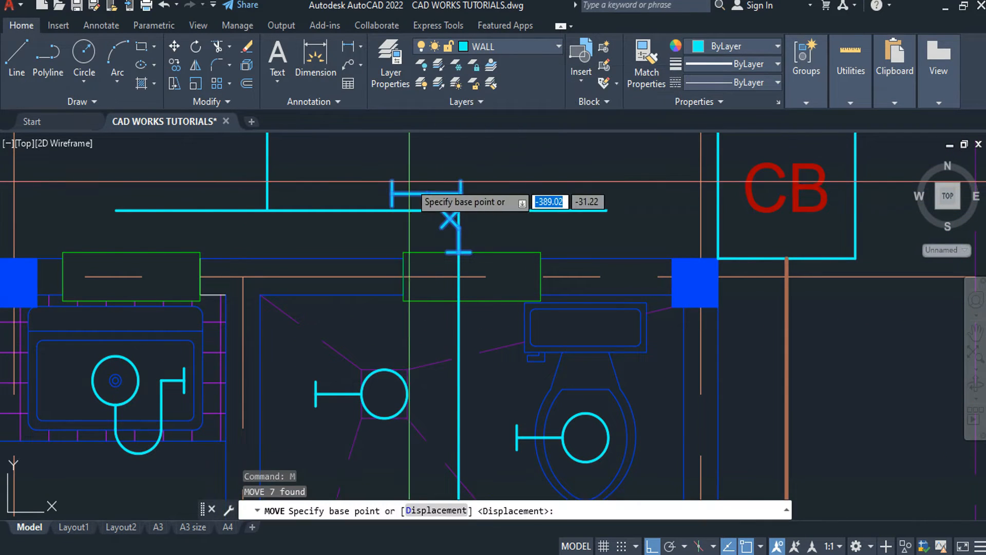
pyautogui.scroll(4, 420, 185)
pyautogui.click(426, 194)
pyautogui.click(433, 249)
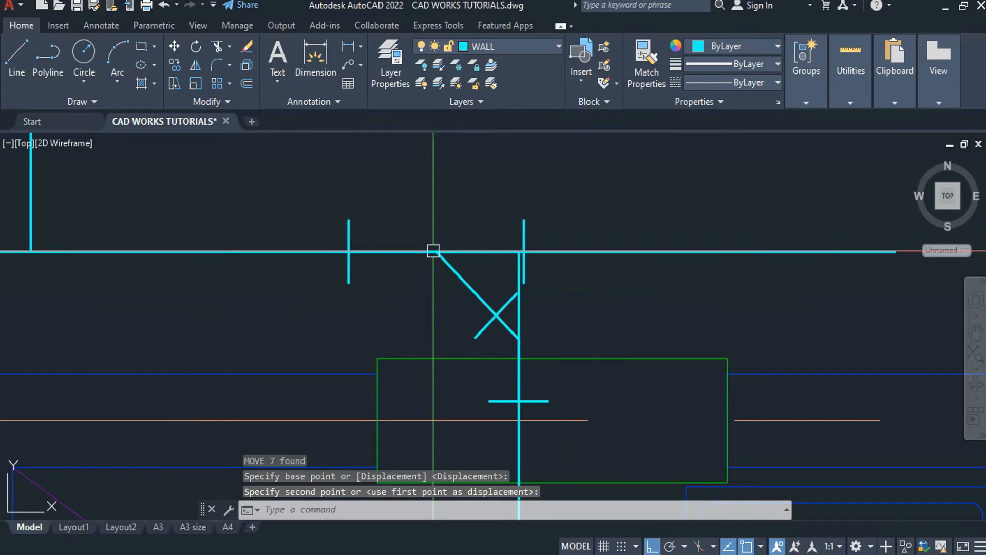
# - Trim the vertical pipe's upper end between the wye's branch and the horizontal pipe
pyautogui.press('Escape')
pyautogui.write('tr')
pyautogui.press('Return')
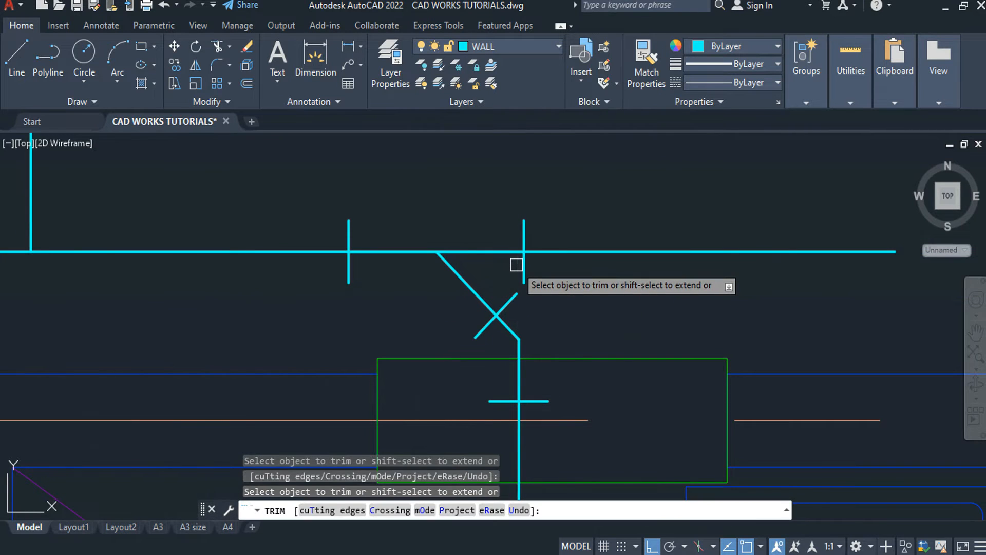
pyautogui.scroll(-4, 517, 300)
pyautogui.press('Escape')
pyautogui.moveTo(527, 323); pyautogui.dragTo(520, 93, button='middle')
pyautogui.press('Escape')
pyautogui.press('Escape')
pyautogui.moveTo(518, 185); pyautogui.dragTo(522, 216, button='middle')
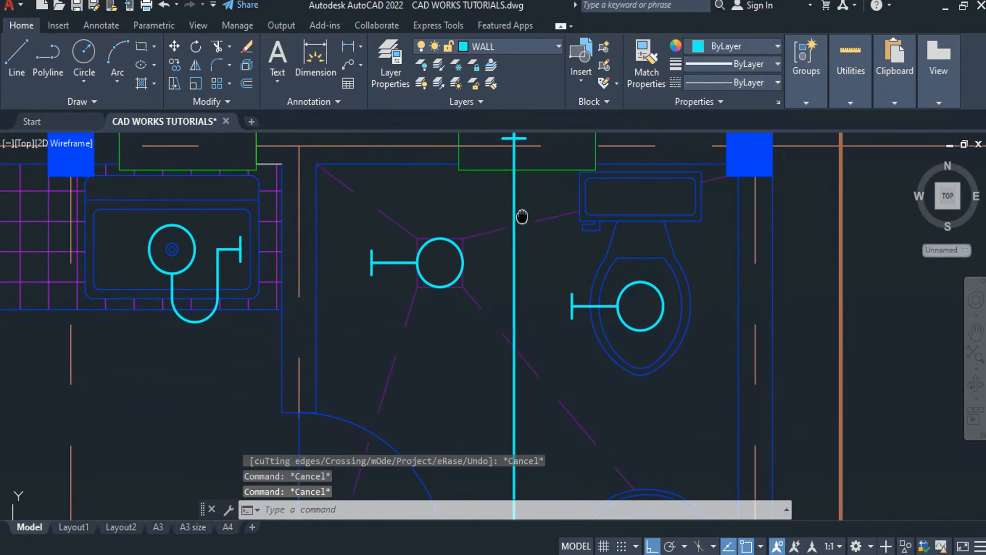
pyautogui.press('Escape')
pyautogui.scroll(-2, 522, 216)
pyautogui.moveTo(596, 244); pyautogui.dragTo(624, 289, button='middle')
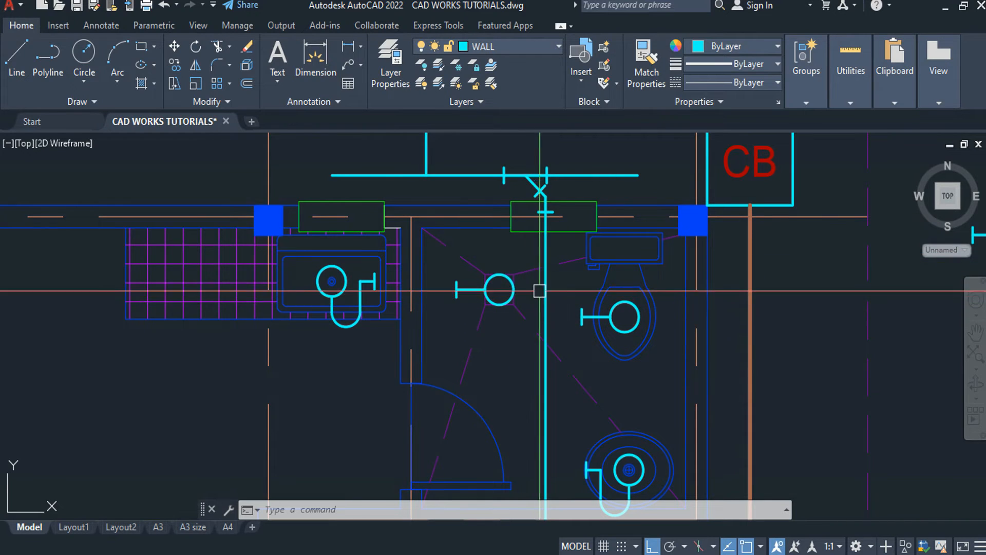
pyautogui.moveTo(539, 291); pyautogui.dragTo(326, 334, button='middle')
pyautogui.click(763, 264)
pyautogui.write('R')
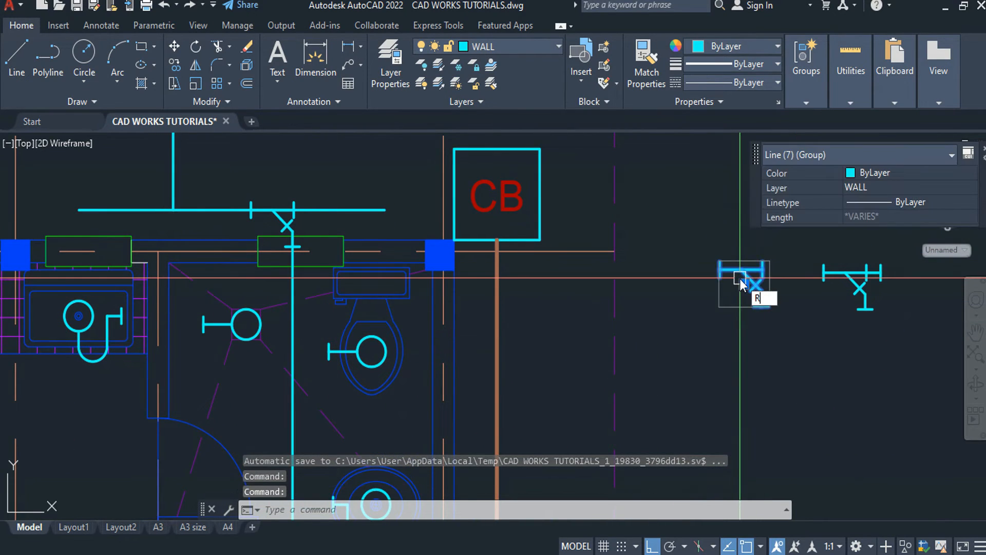
pyautogui.write('O')
pyautogui.press('Escape')
# - Copy the spare wye symbol outside the plan to the empty space directly below it
pyautogui.click(742, 246)
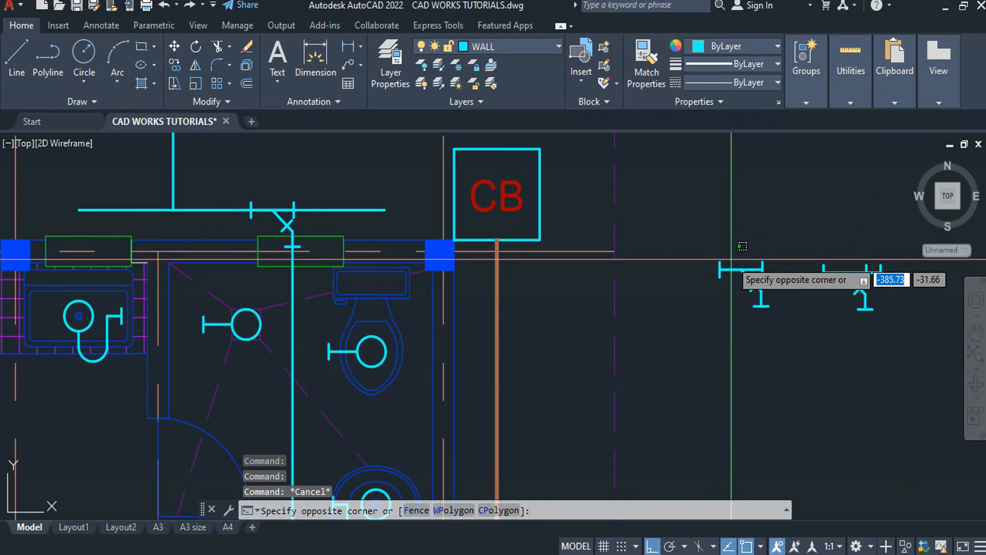
pyautogui.click(707, 288)
pyautogui.write('CO')
pyautogui.press('Return')
pyautogui.click(717, 278)
pyautogui.click(711, 369)
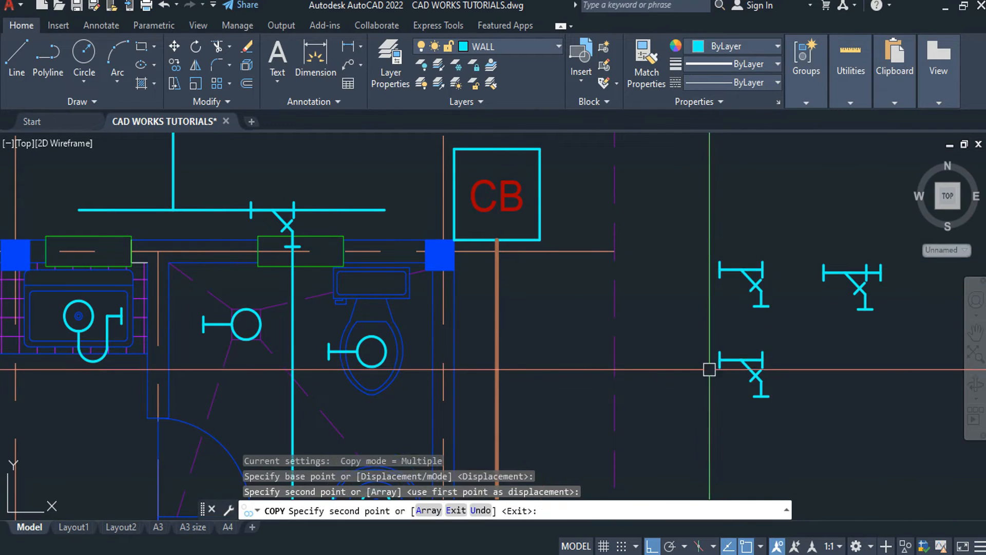
pyautogui.press('Escape')
# - Rotate the lower wye copy 90 degrees counterclockwise about its branch end
pyautogui.click(771, 373)
pyautogui.click(761, 392)
pyautogui.write('RO')
pyautogui.press('Return')
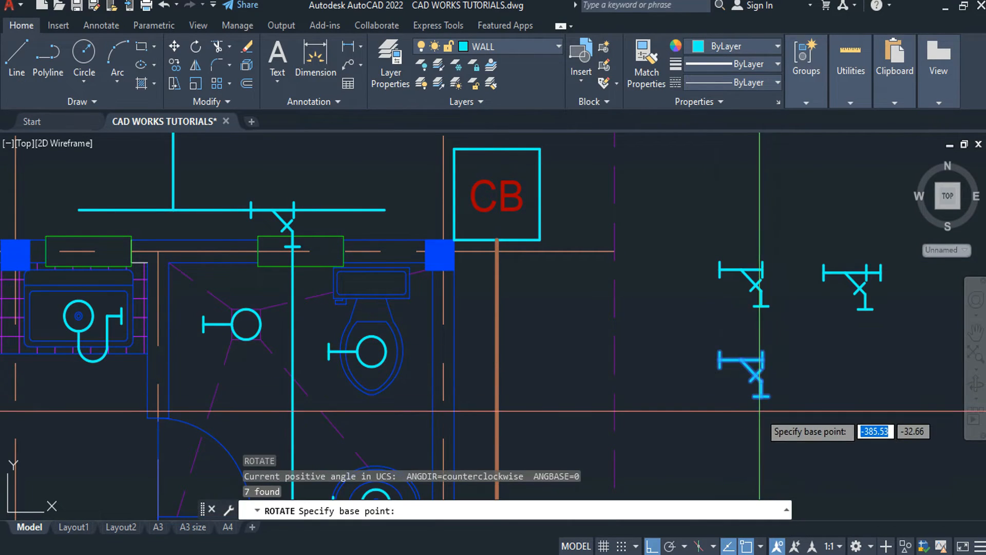
pyautogui.click(763, 394)
pyautogui.click(773, 375)
# - Mirror the rotated wye across a horizontal line through its branch end, erasing the source object
pyautogui.click(774, 375)
pyautogui.click(732, 415)
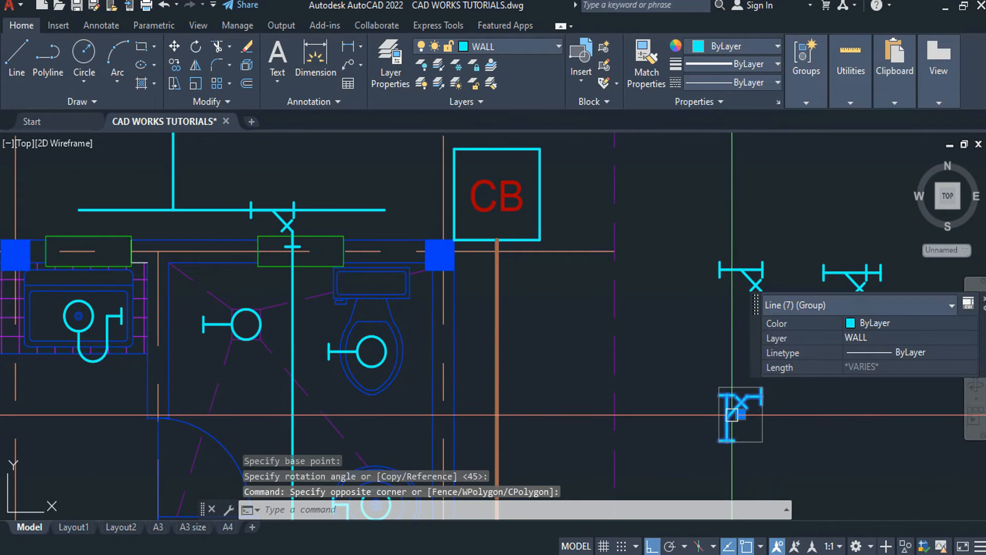
pyautogui.write('MI')
pyautogui.press('Return')
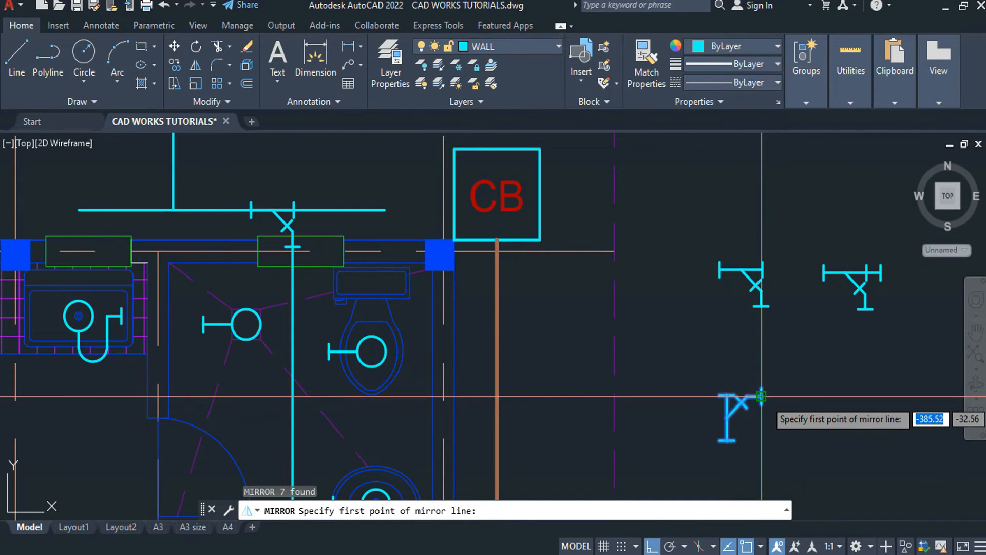
pyautogui.click(733, 396)
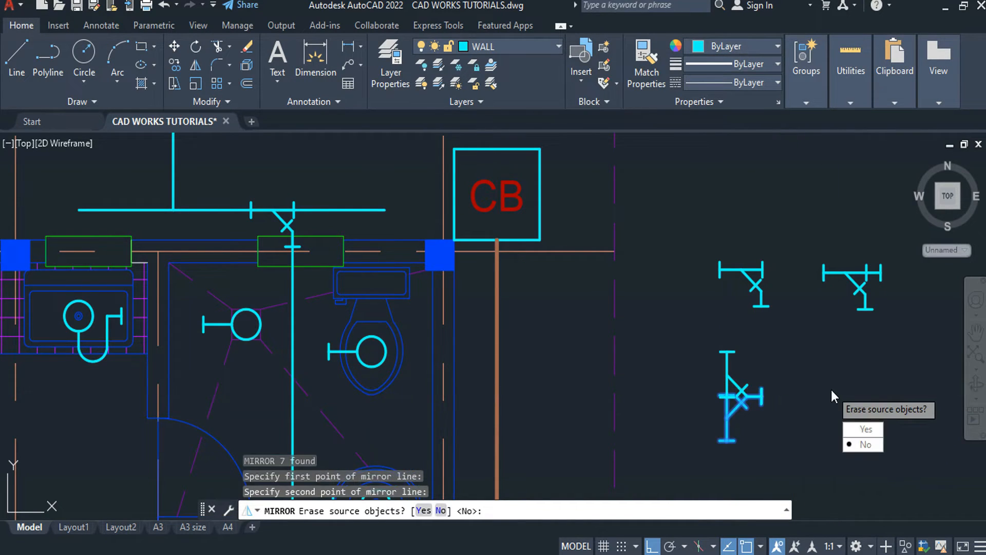
pyautogui.click(866, 429)
pyautogui.click(802, 360)
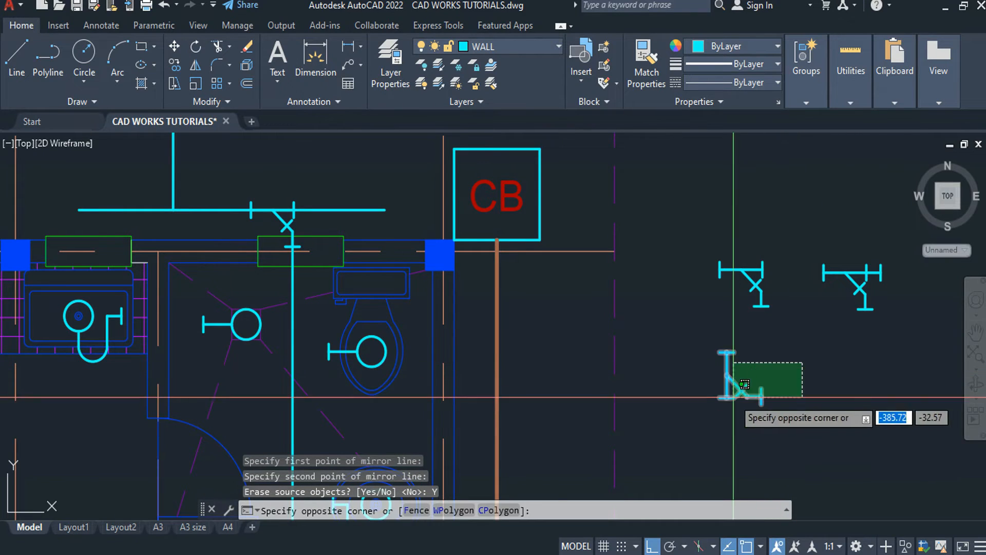
pyautogui.click(726, 393)
pyautogui.press('Escape')
pyautogui.press('Escape')
pyautogui.press('Escape')
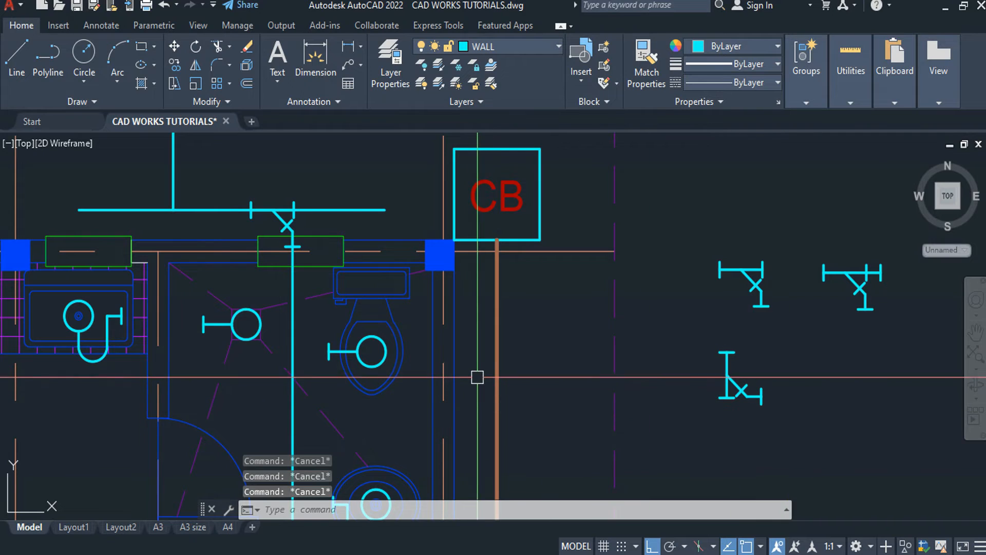
# - Draw a horizontal pipe line from the toilet fitting's open end leftward across the vertical pipe
pyautogui.write('l')
pyautogui.press('Return')
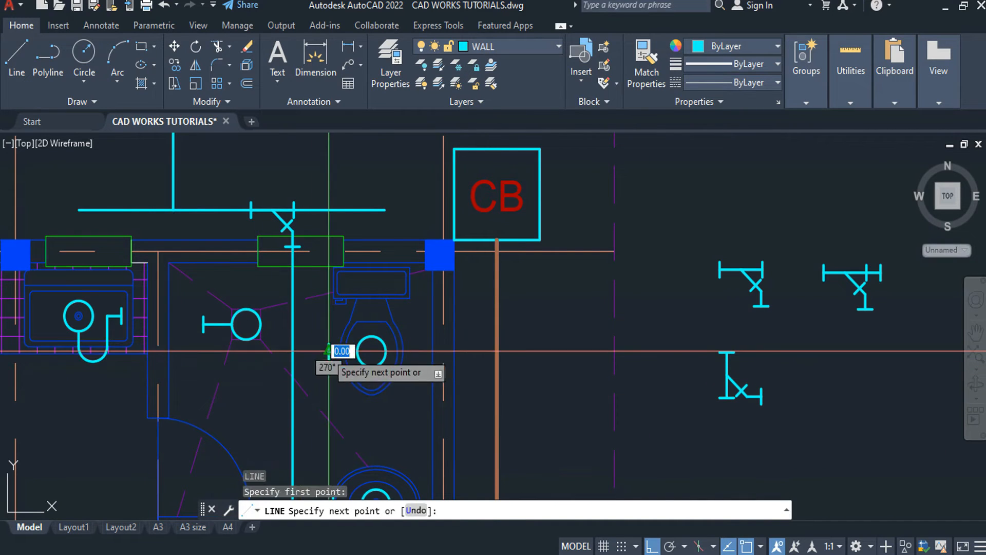
pyautogui.click(239, 351)
pyautogui.press('Escape')
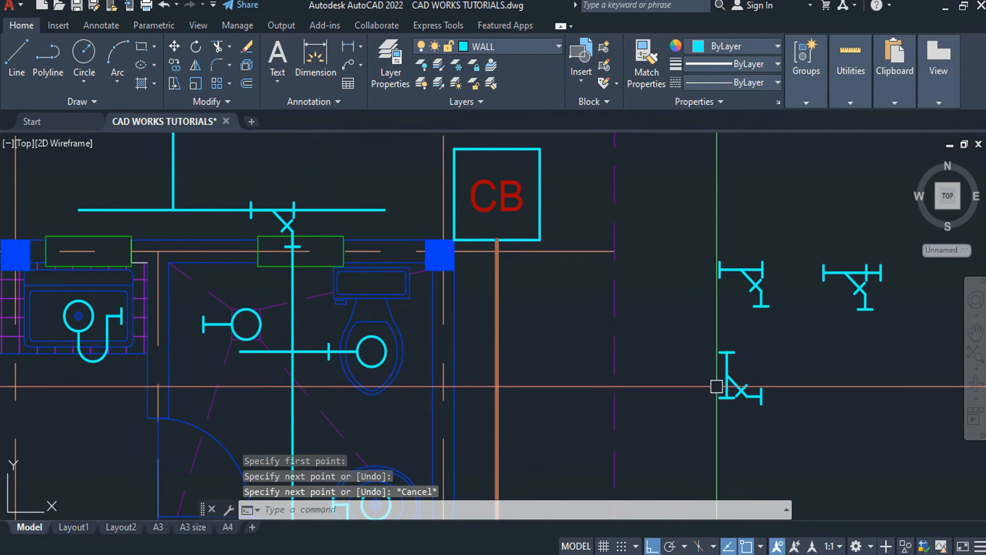
# - Move the mirrored wye onto the toilet's pipe line, with its branch end at the toilet fitting
pyautogui.click(717, 387)
pyautogui.click(687, 385)
pyautogui.click(757, 371)
pyautogui.click(736, 396)
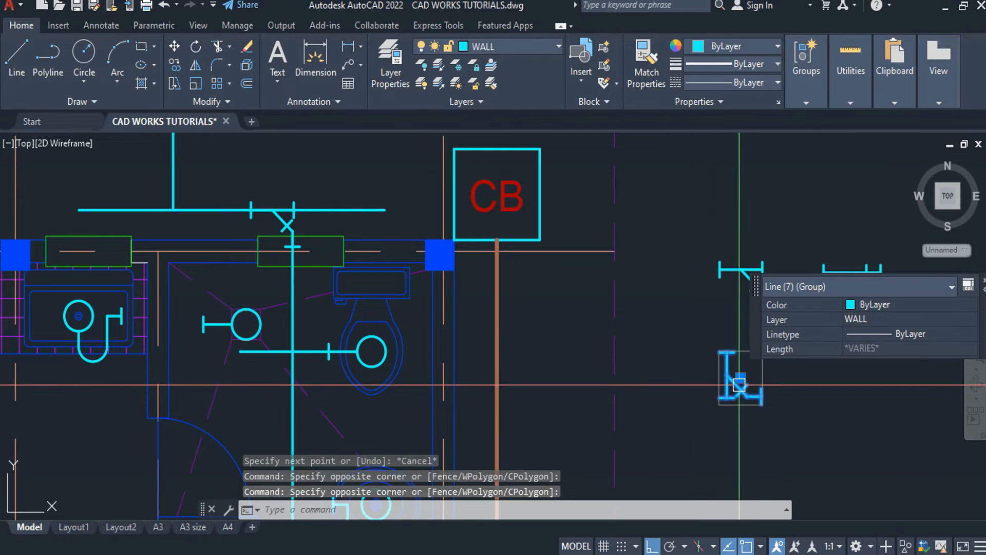
pyautogui.write('m')
pyautogui.press('Return')
pyautogui.click(748, 388)
pyautogui.scroll(4, 300, 352)
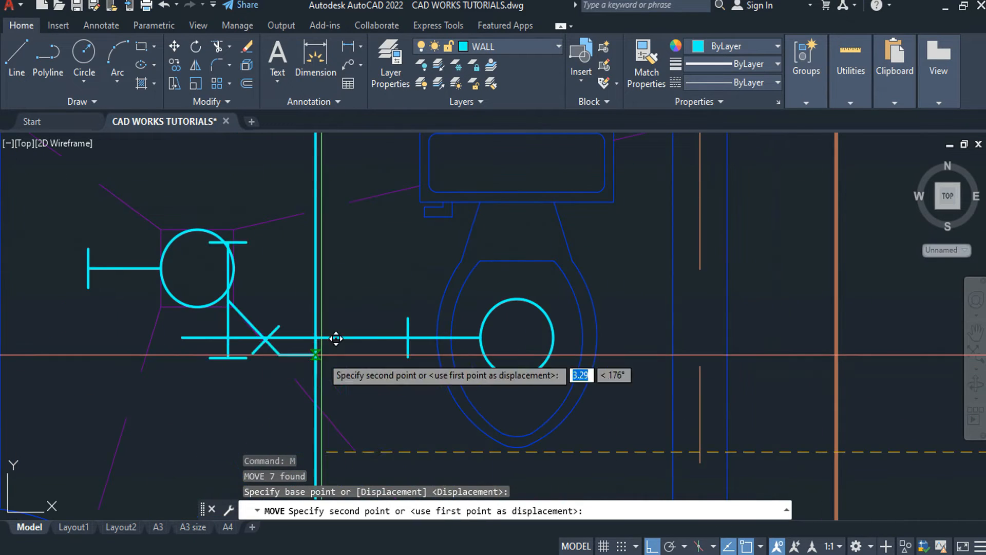
pyautogui.click(408, 338)
pyautogui.press('Escape')
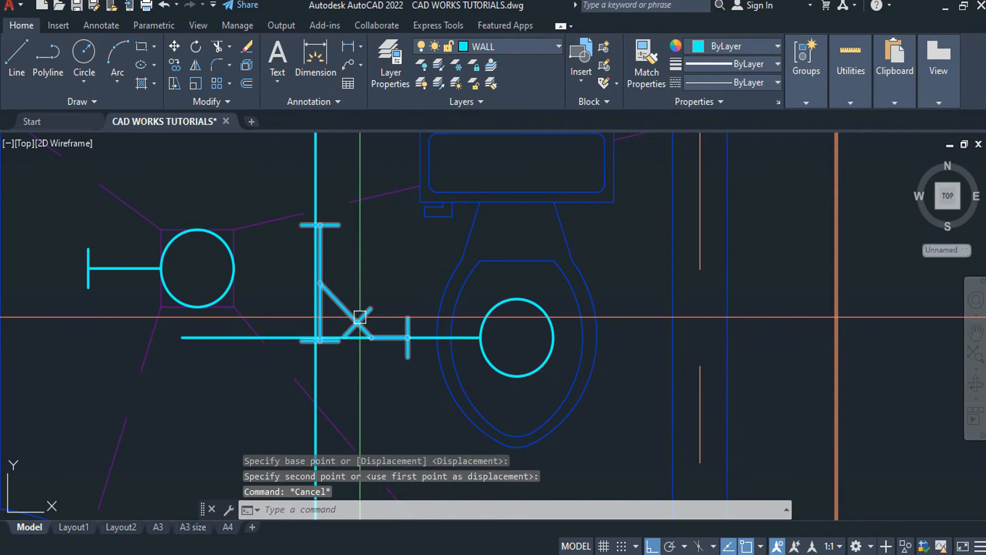
# - Move the wye sideways so its straight run lies exactly on the vertical pipe
pyautogui.click(359, 317)
pyautogui.press('Escape')
pyautogui.click(358, 318)
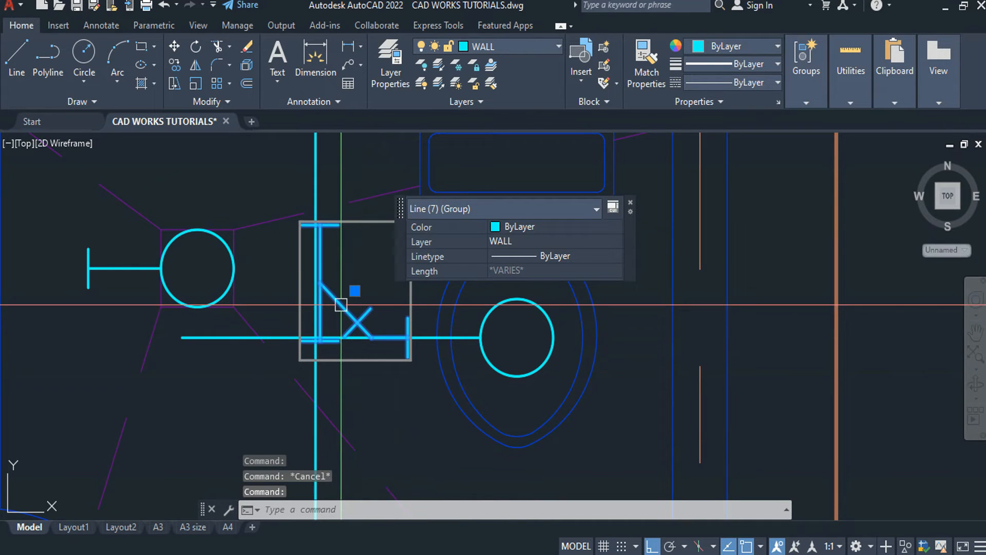
pyautogui.write('m')
pyautogui.press('Return')
pyautogui.scroll(4, 334, 303)
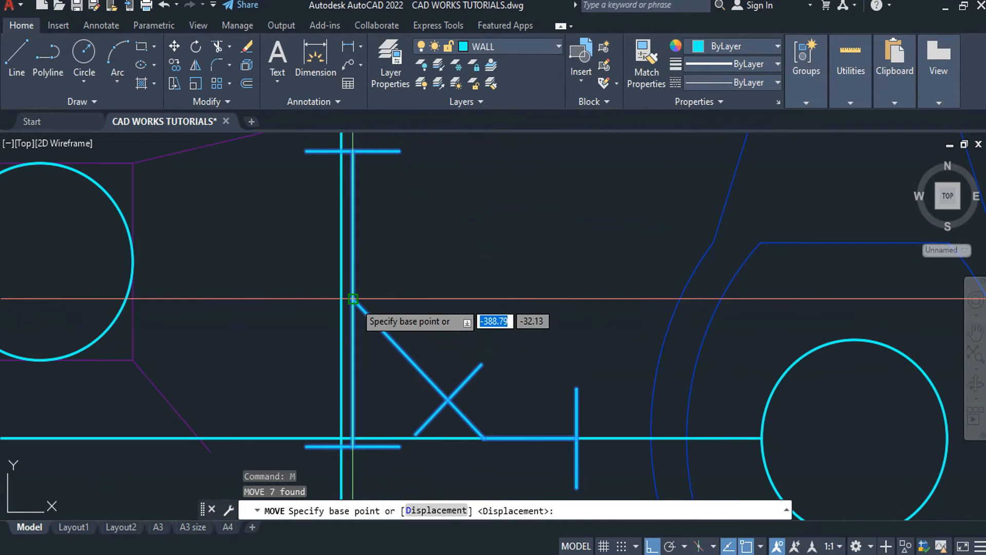
pyautogui.click(352, 298)
pyautogui.press('Escape')
pyautogui.moveTo(429, 342); pyautogui.dragTo(434, 188, button='middle')
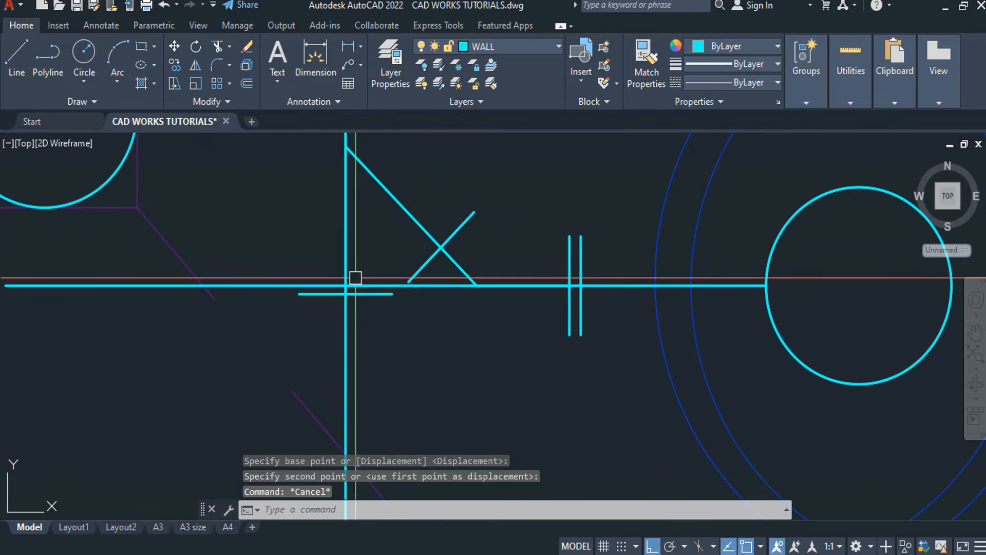
# - Trim the toilet's pipe line between the vertical pipe and the wye's branch, and erase the leftover piece beyond the vertical pipe
pyautogui.write('tr')
pyautogui.press('Return')
pyautogui.press('Escape')
pyautogui.click(324, 282)
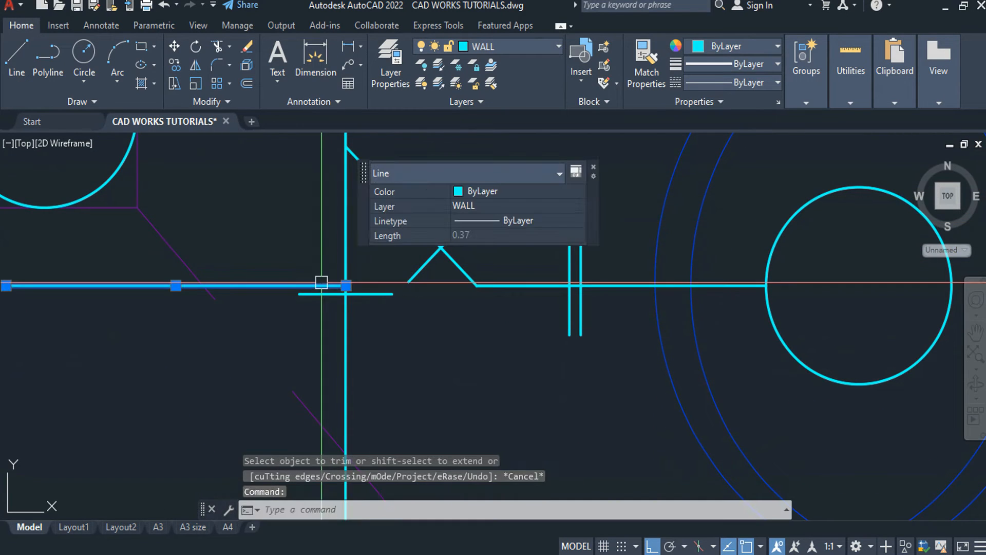
pyautogui.write('e')
pyautogui.press('Return')
pyautogui.scroll(-5, 325, 267)
pyautogui.moveTo(374, 230); pyautogui.dragTo(440, 296, button='middle')
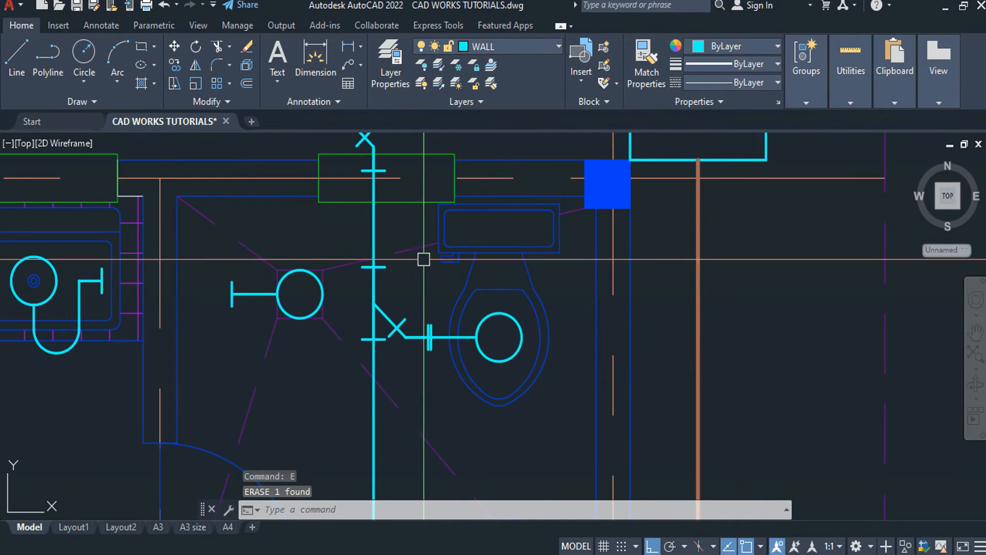
# - Examine the wye connection between the toilet fitting and the vertical pipe within the overall drainage layout
pyautogui.scroll(-3, 418, 254)
pyautogui.moveTo(418, 256); pyautogui.dragTo(469, 322, button='middle')
pyautogui.scroll(-1, 465, 326)
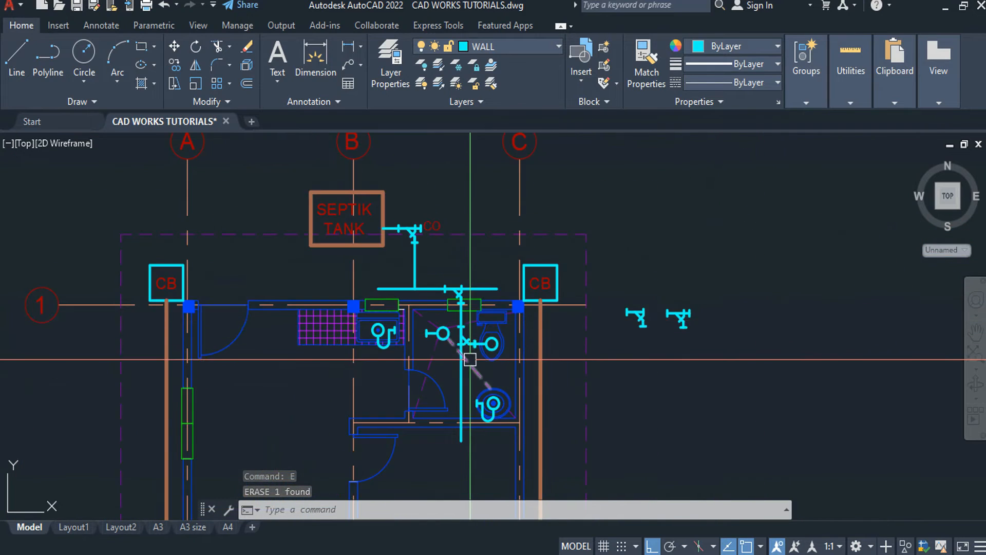
pyautogui.scroll(1, 447, 309)
pyautogui.scroll(5, 447, 308)
pyautogui.scroll(-3, 447, 288)
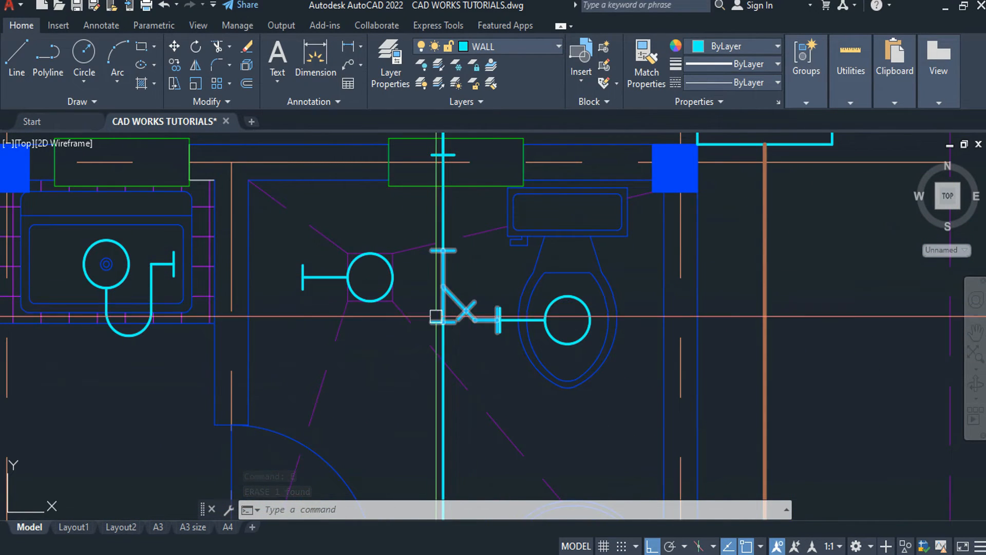
pyautogui.press('Escape')
pyautogui.press('Escape')
pyautogui.scroll(5, 521, 327)
pyautogui.scroll(-7, 550, 257)
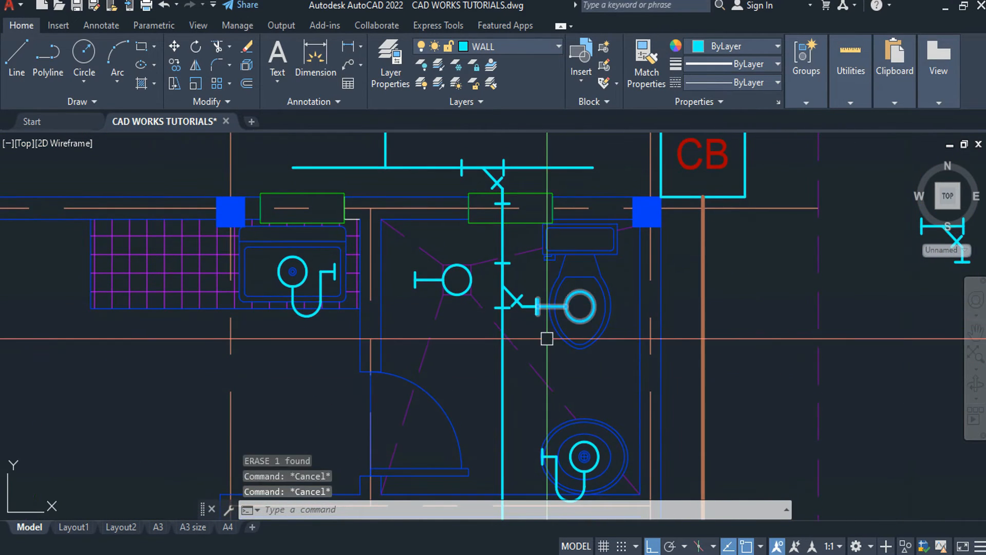
pyautogui.moveTo(547, 338); pyautogui.dragTo(543, 330, button='middle')
pyautogui.click(504, 267)
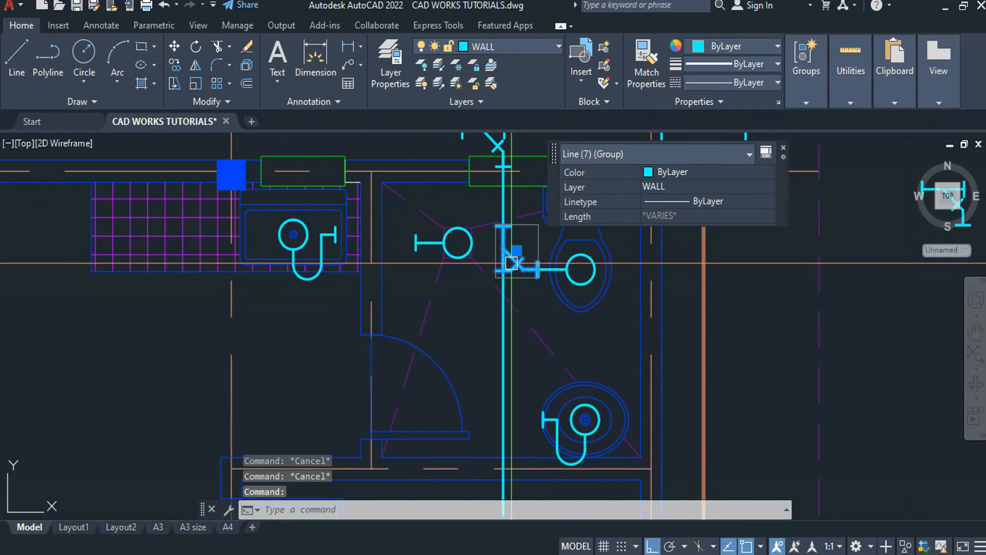
pyautogui.press('Escape')
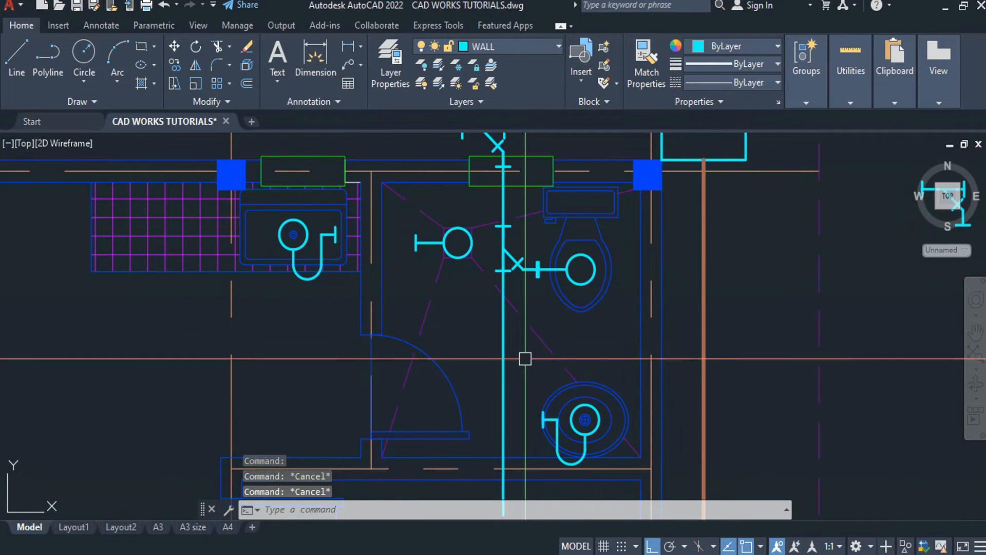
# - Draw a horizontal pipe line from the washbasin P-trap's open end leftward across the vertical pipe
pyautogui.press('Return')
pyautogui.scroll(2, 530, 413)
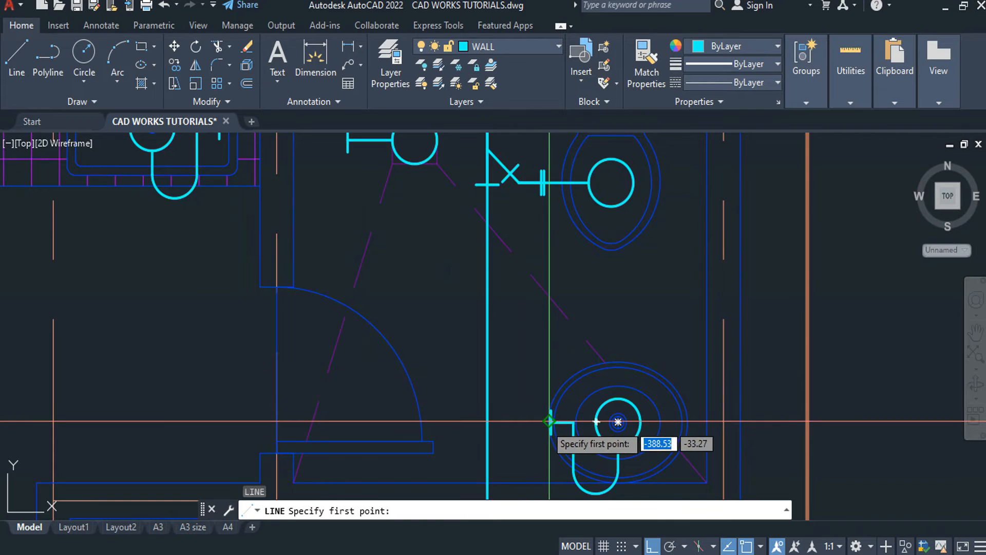
pyautogui.click(618, 422)
pyautogui.click(449, 424)
pyautogui.press('Escape')
pyautogui.moveTo(449, 321); pyautogui.dragTo(455, 387, button='middle')
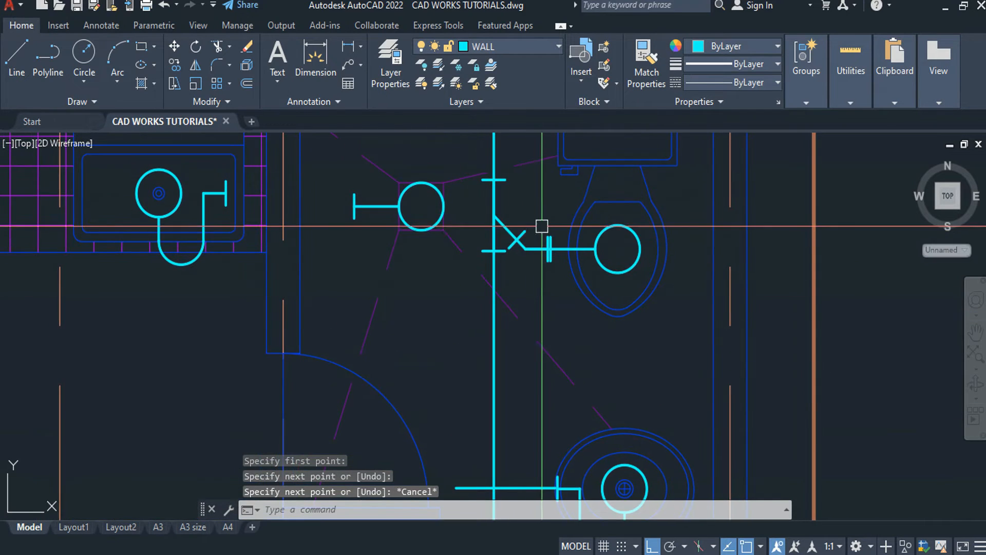
# - Copy the toilet's wye straight down the vertical pipe so its branch meets the washbasin's horizontal pipe line
pyautogui.click(527, 242)
pyautogui.press('Return')
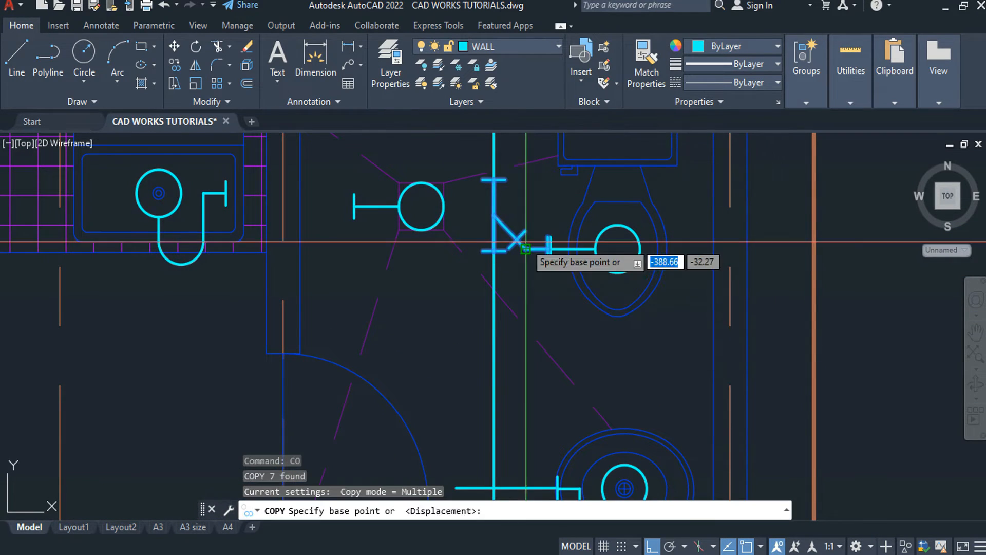
pyautogui.click(536, 246)
pyautogui.scroll(5, 539, 303)
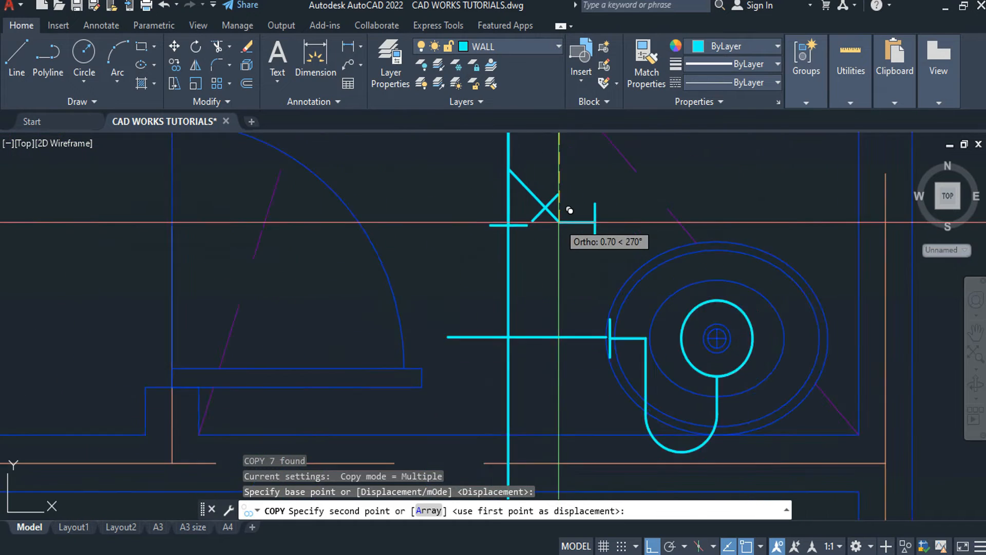
pyautogui.click(560, 404)
pyautogui.press('Escape')
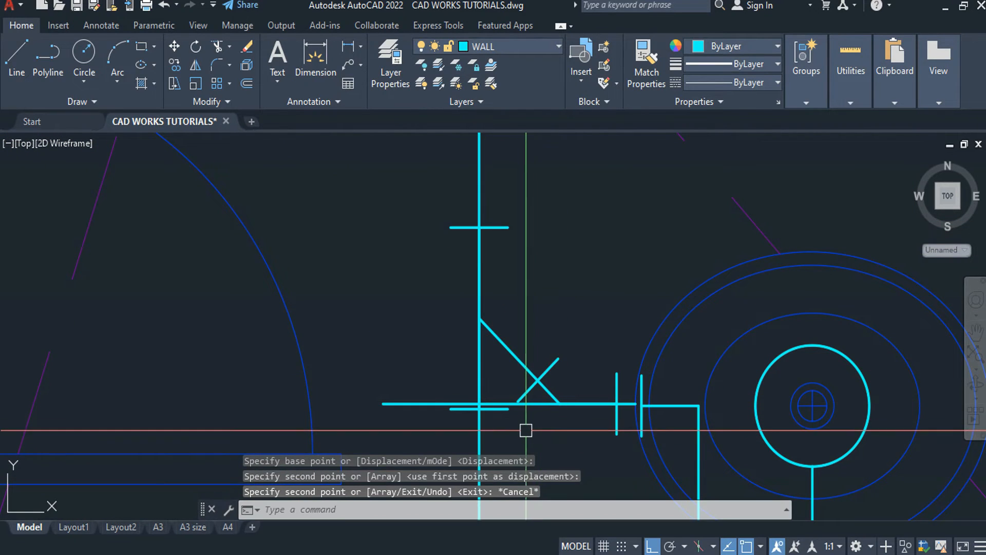
# - Trim the vertical pipe below the washbasin's wye and remove the washbasin pipe line on the vertical-pipe side of the wye's branch
pyautogui.write('tr')
pyautogui.press('Return')
pyautogui.click(479, 416)
pyautogui.click(454, 399)
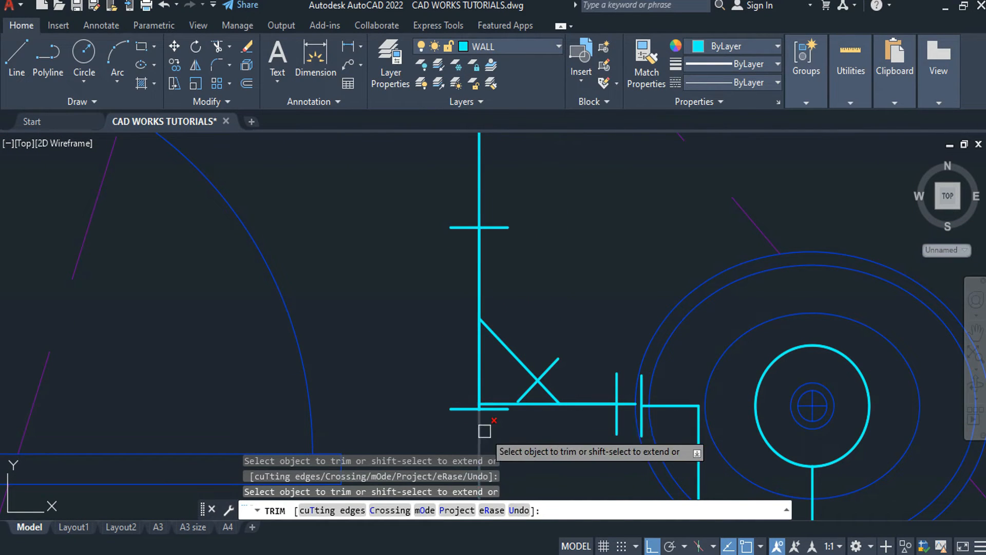
pyautogui.scroll(3, 481, 431)
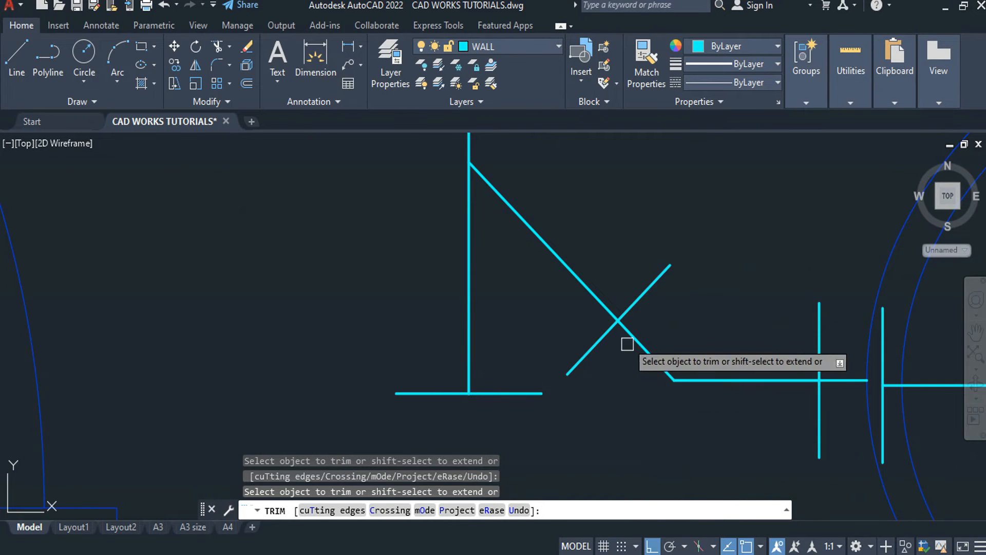
pyautogui.scroll(-8, 622, 328)
pyautogui.press('Escape')
pyautogui.scroll(-5, 615, 304)
pyautogui.press('Escape')
pyautogui.press('Escape')
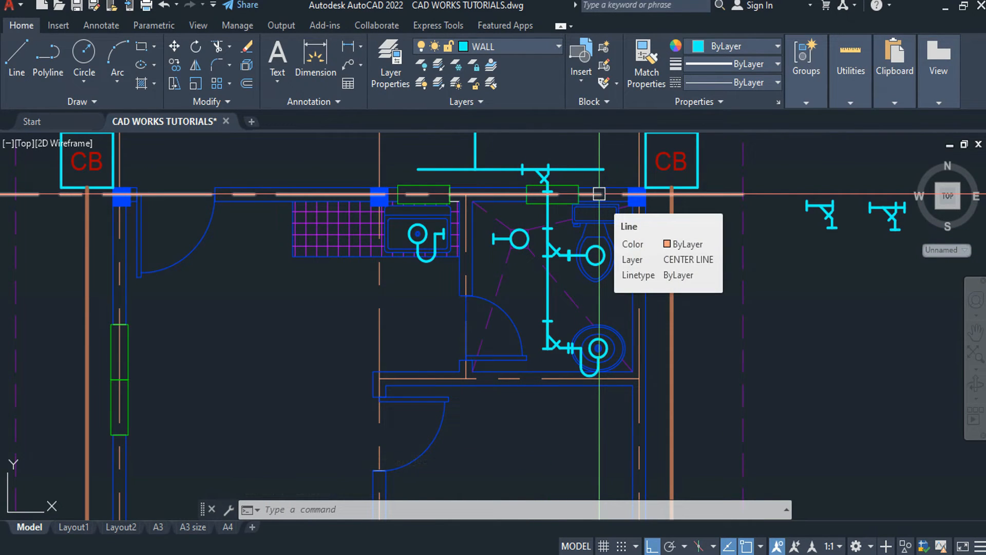
# - Erase the wye that joins the vertical pipe to the horizontal main above the bathroom window
pyautogui.moveTo(581, 268); pyautogui.dragTo(573, 286, button='middle')
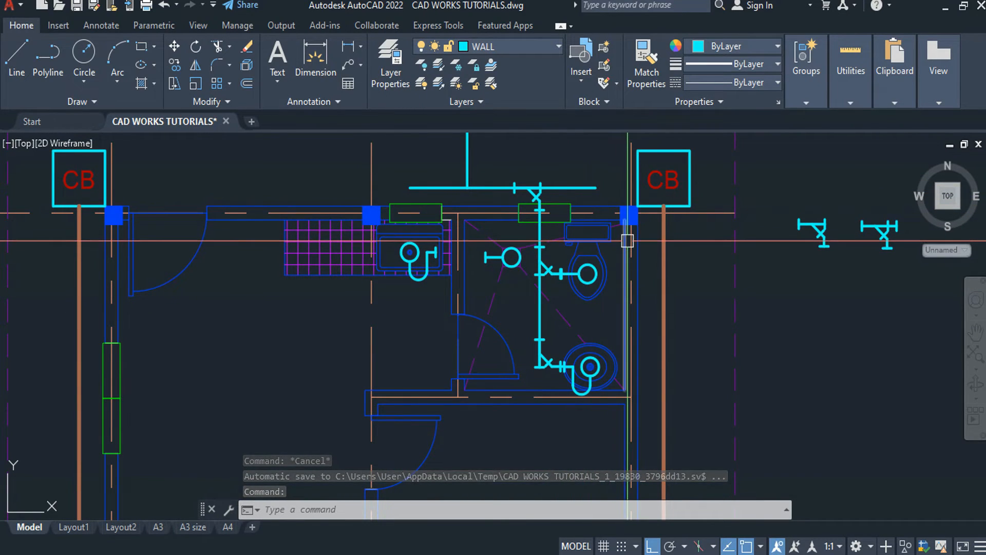
pyautogui.click(524, 188)
pyautogui.press('Escape')
pyautogui.press('Escape')
pyautogui.scroll(4, 529, 200)
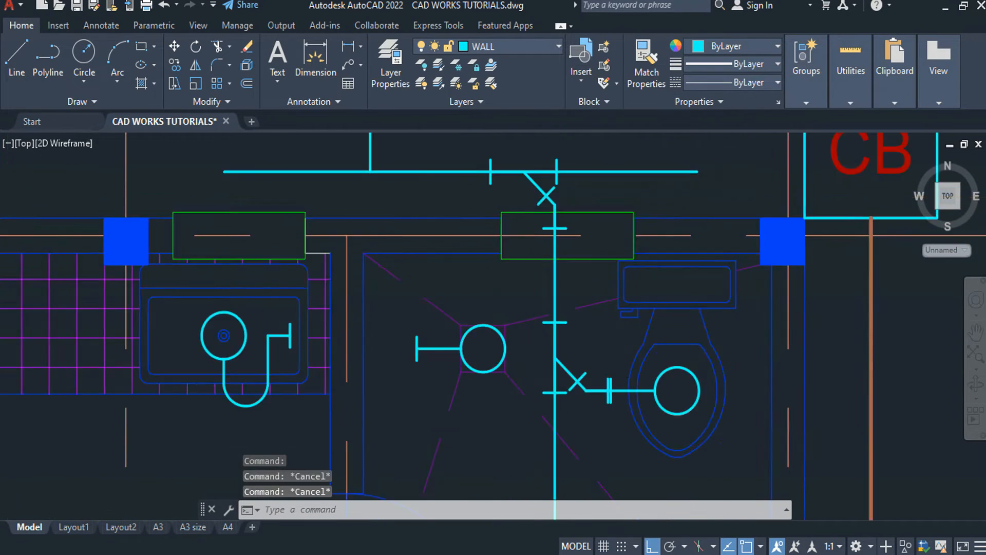
pyautogui.scroll(1, 529, 199)
pyautogui.click(562, 183)
pyautogui.scroll(-3, 562, 183)
pyautogui.write('e')
pyautogui.press('Return')
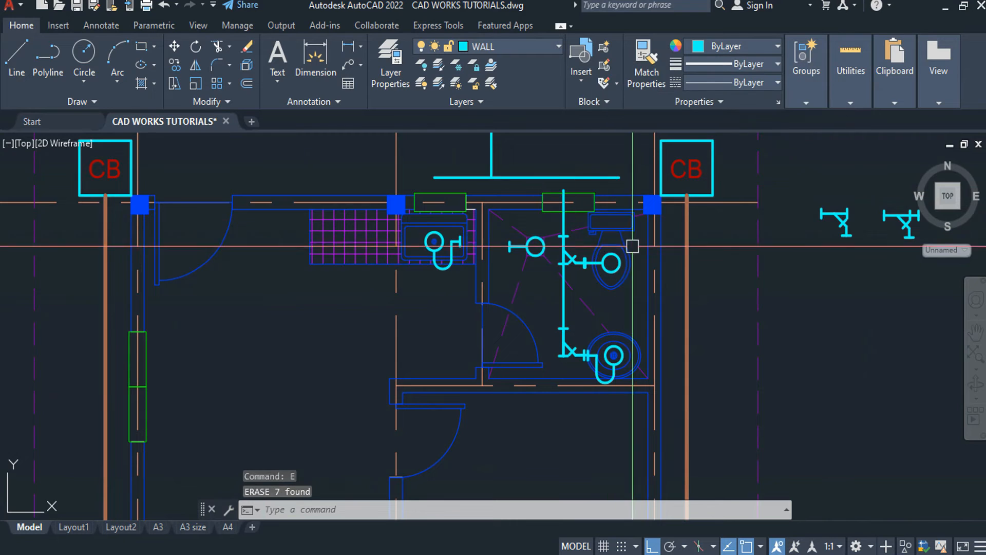
# - Copy the spare wye with the extra cleanout end mark onto the upper end of the bathroom's vertical pipe
pyautogui.moveTo(931, 214); pyautogui.dragTo(832, 227, button='middle')
pyautogui.click(853, 181)
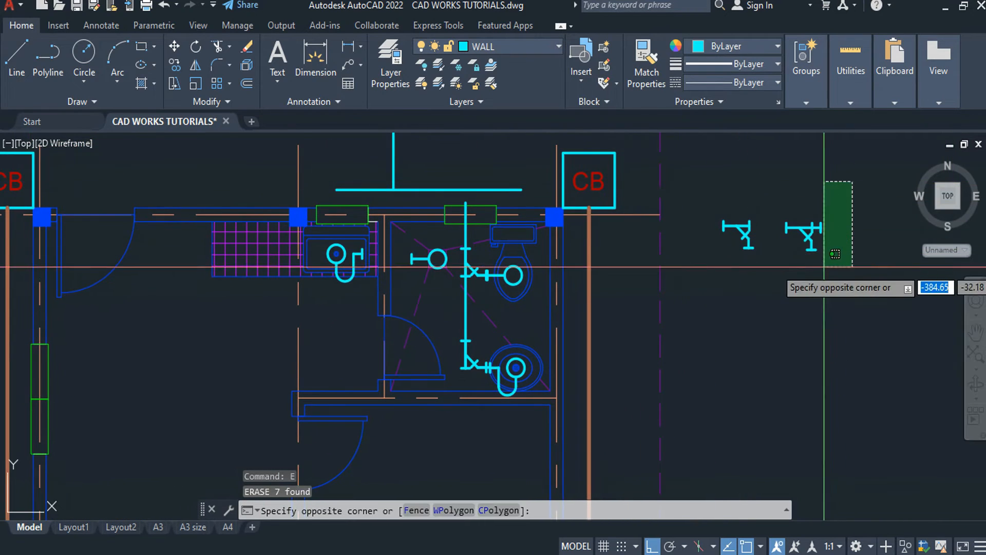
pyautogui.click(790, 289)
pyautogui.write('co')
pyautogui.press('Return')
pyautogui.scroll(4, 807, 231)
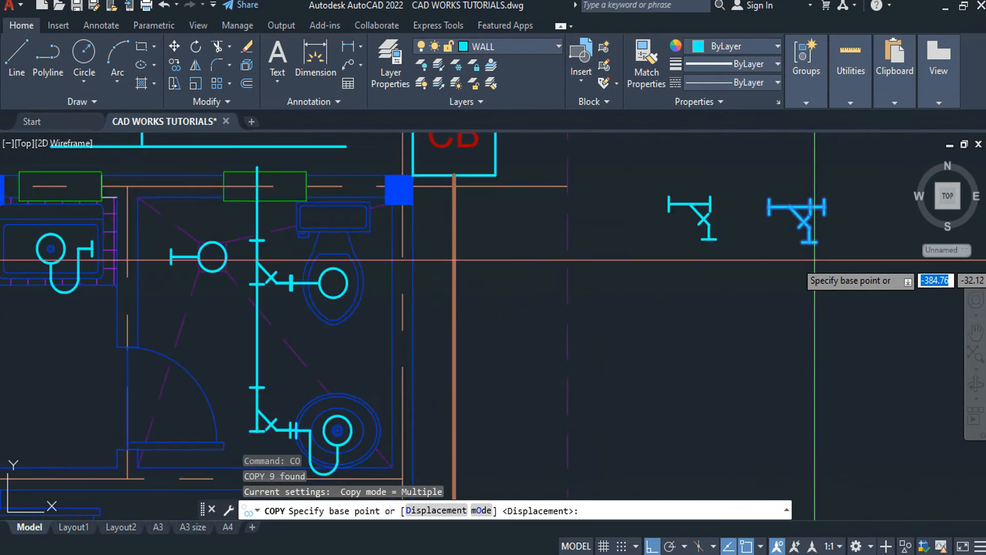
pyautogui.click(806, 231)
pyautogui.moveTo(530, 237); pyautogui.dragTo(978, 307, button='middle')
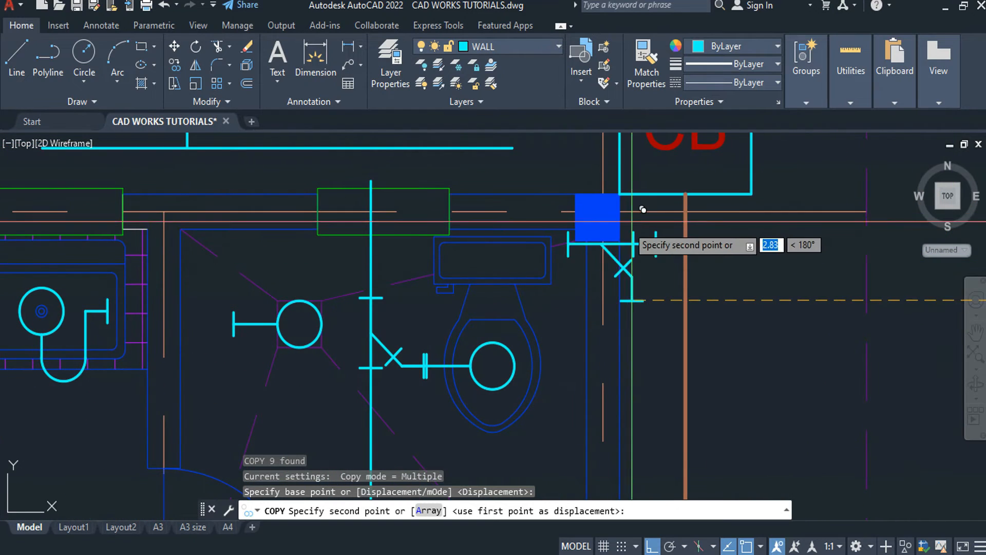
pyautogui.click(370, 181)
pyautogui.press('Escape')
# - Move the copied cleanout wye vertically so its straight run lies exactly on the horizontal main pipe
pyautogui.moveTo(421, 198); pyautogui.dragTo(477, 278, button='middle')
pyautogui.press('Escape')
pyautogui.click(435, 209)
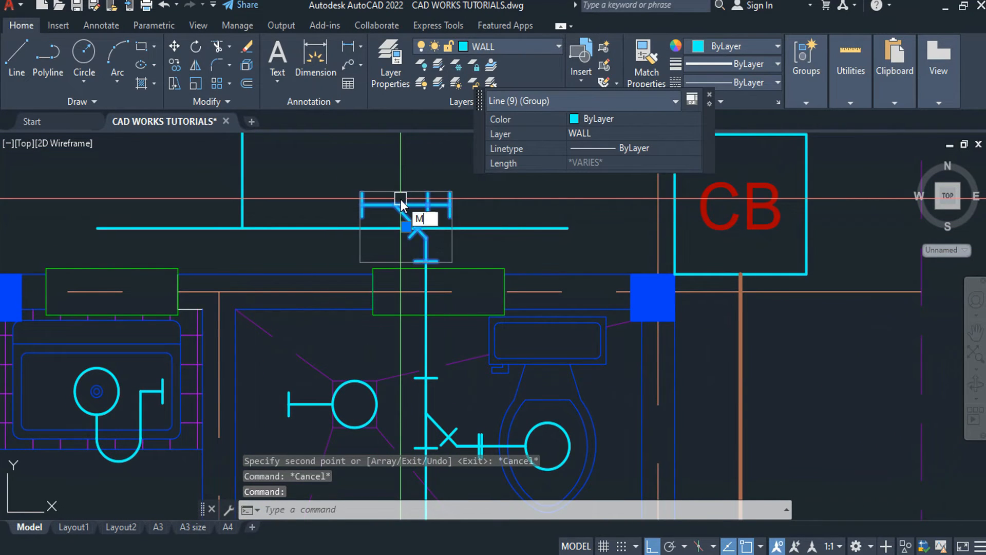
pyautogui.press('Return')
pyautogui.click(396, 204)
pyautogui.click(396, 229)
pyautogui.press('Escape')
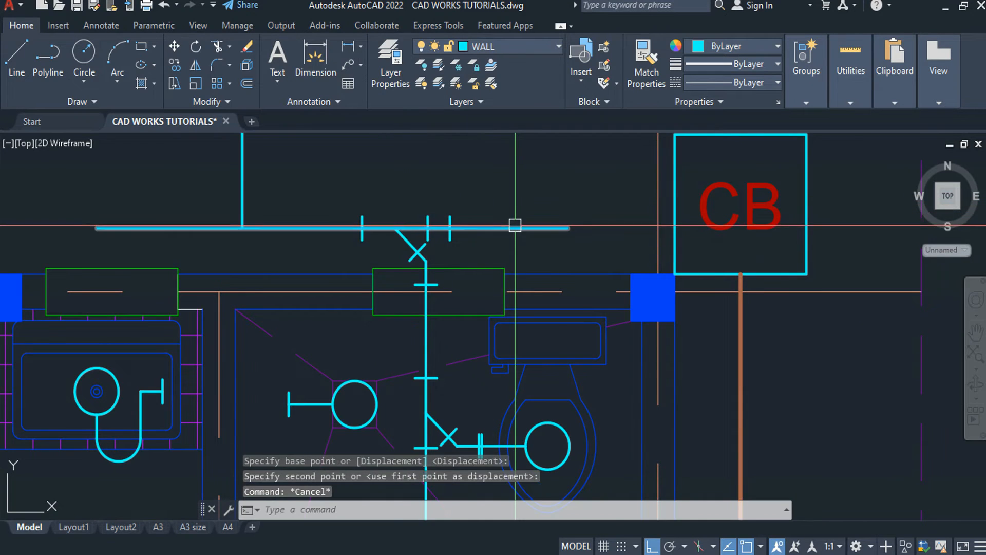
# - Trim the horizontal main pipe's leftover piece beyond the cleanout wye's end mark
pyautogui.press('Escape')
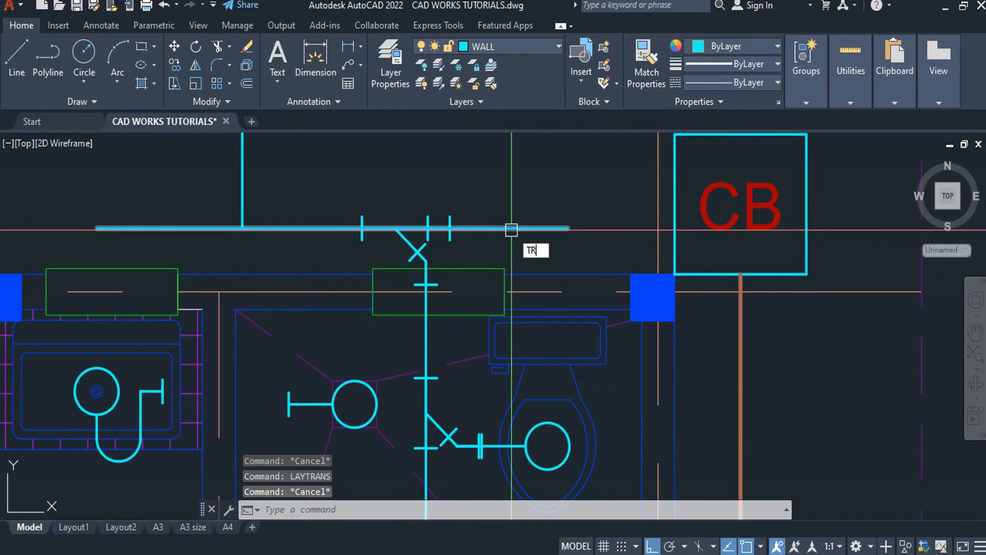
pyautogui.press('Return')
pyautogui.press('Escape')
pyautogui.press('Escape')
# - Copy the CO label from the septic tank's wye to the end of the new cleanout wye, with ortho off
pyautogui.scroll(-5, 495, 244)
pyautogui.moveTo(498, 230); pyautogui.dragTo(512, 281, button='middle')
pyautogui.click(428, 192)
pyautogui.write('CO')
pyautogui.press('Return')
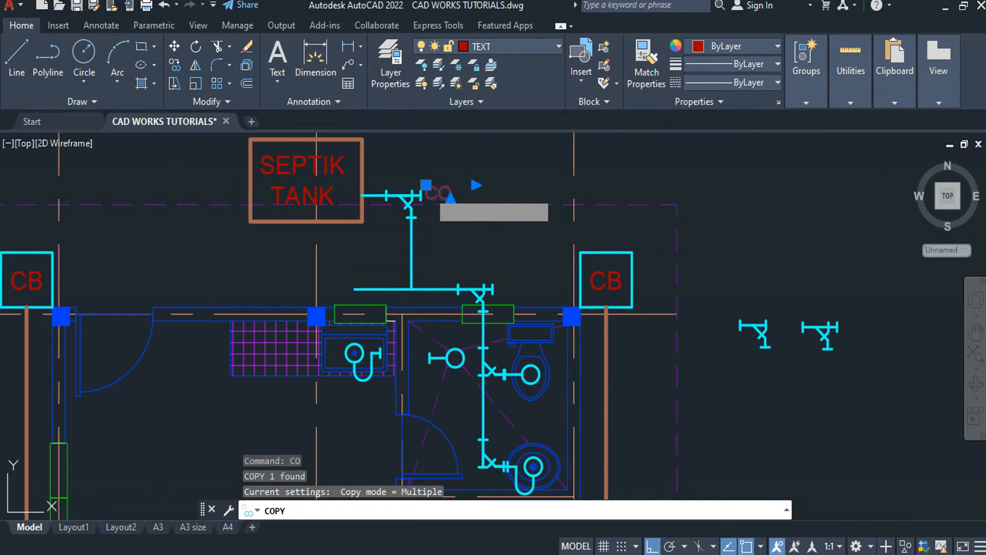
pyautogui.scroll(4, 452, 194)
pyautogui.click(437, 193)
pyautogui.moveTo(622, 346); pyautogui.dragTo(617, 324, button='middle')
pyautogui.press('F8')
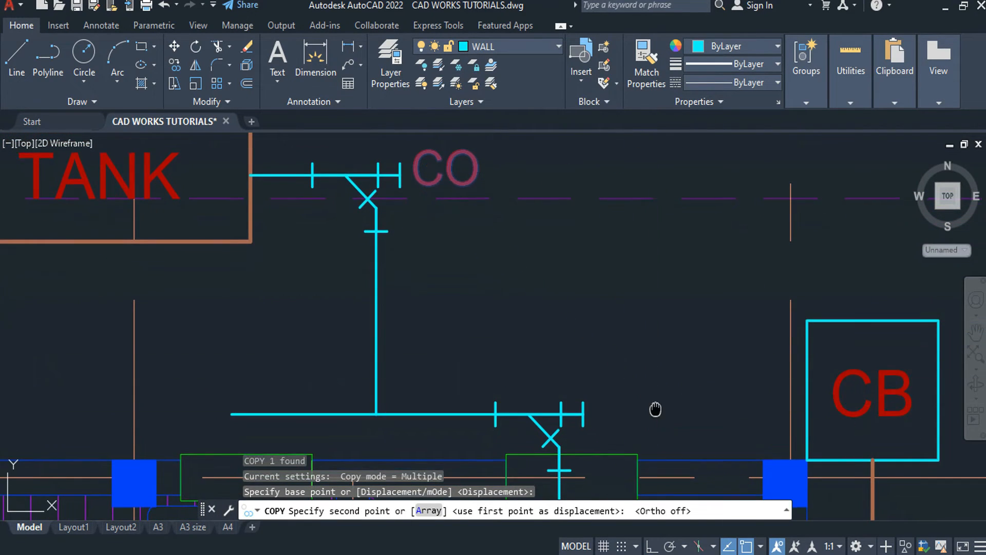
pyautogui.scroll(5, 584, 287)
pyautogui.click(549, 297)
pyautogui.press('Escape')
pyautogui.press('Escape')
pyautogui.scroll(-5, 549, 296)
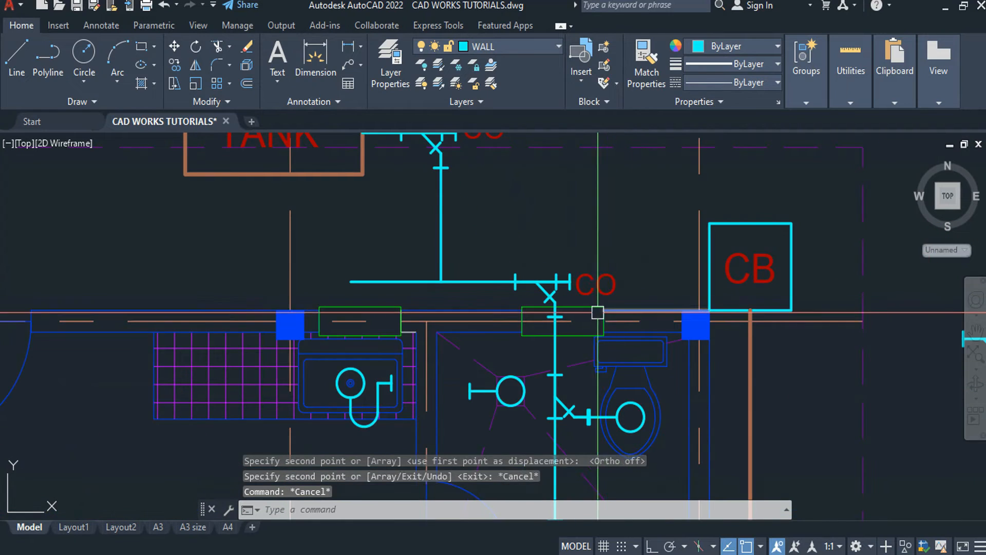
pyautogui.press('Escape')
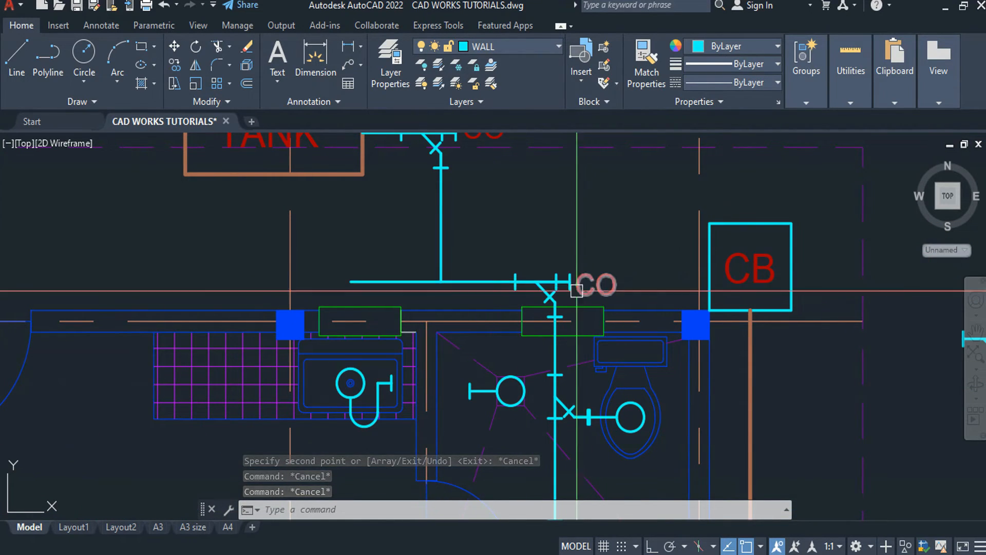
# - Examine the drainage layout from the septic tank to the bathroom, including the floor drain's open fitting and the spare wyes
pyautogui.scroll(-5, 586, 308)
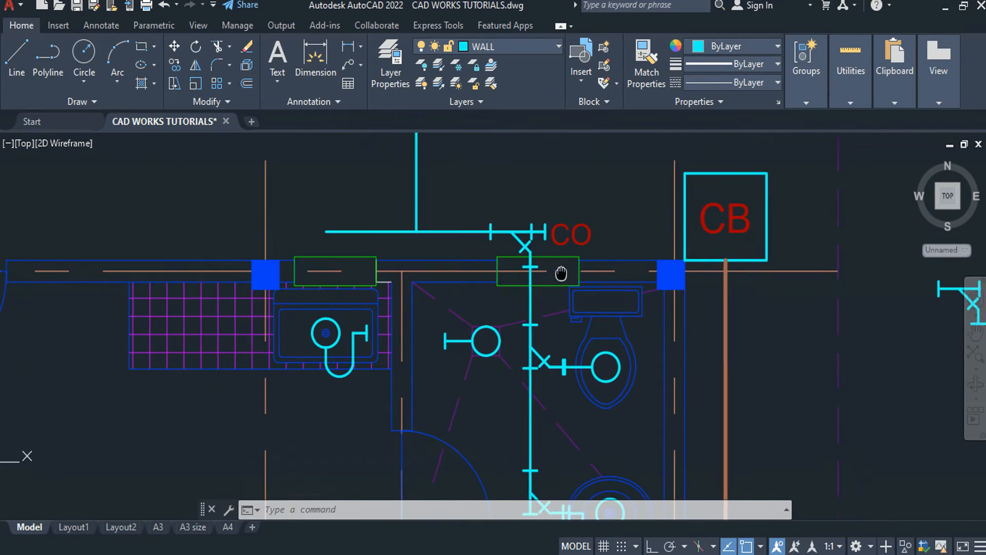
pyautogui.scroll(5, 658, 294)
pyautogui.moveTo(667, 288); pyautogui.dragTo(456, 262, button='middle')
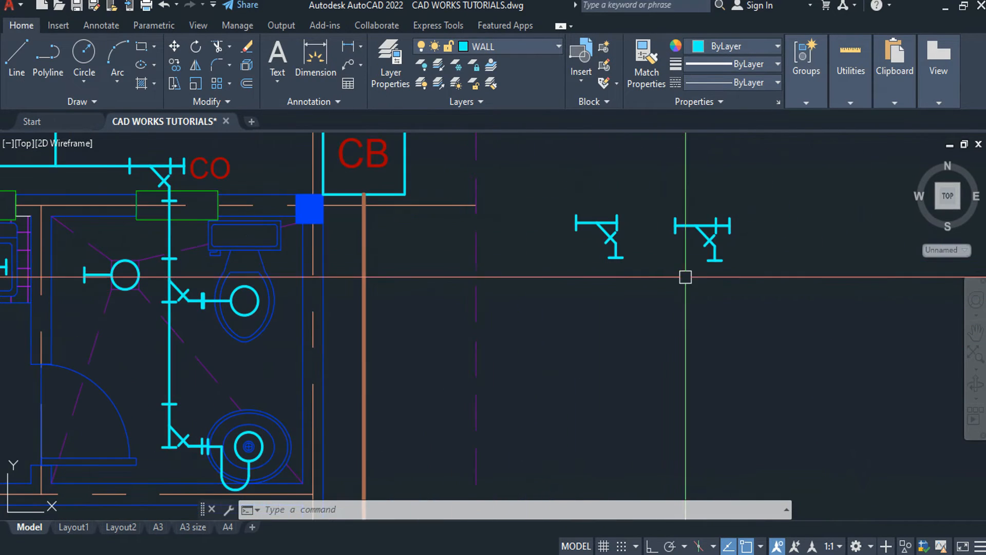
pyautogui.scroll(-4, 574, 253)
pyautogui.scroll(4, 502, 249)
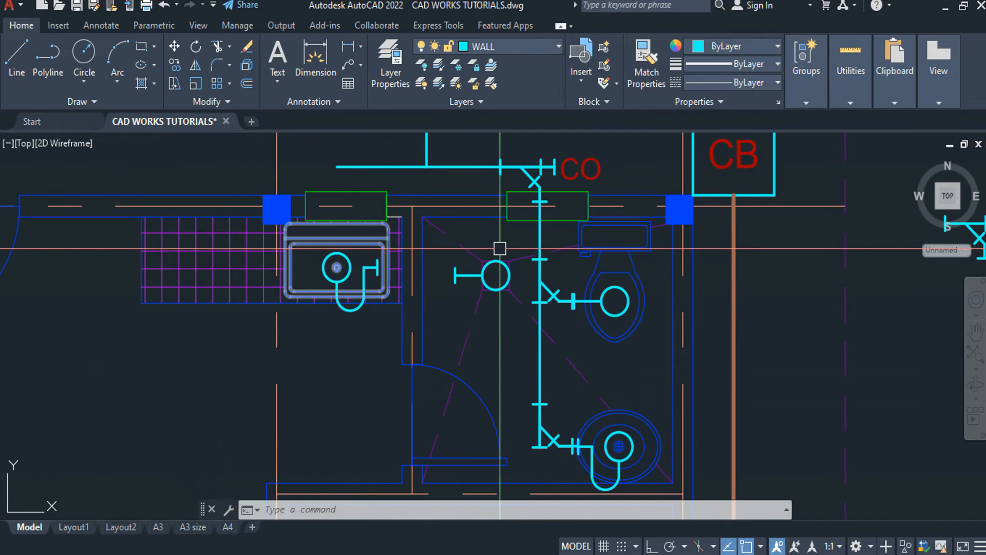
pyautogui.moveTo(433, 166); pyautogui.dragTo(499, 316, button='middle')
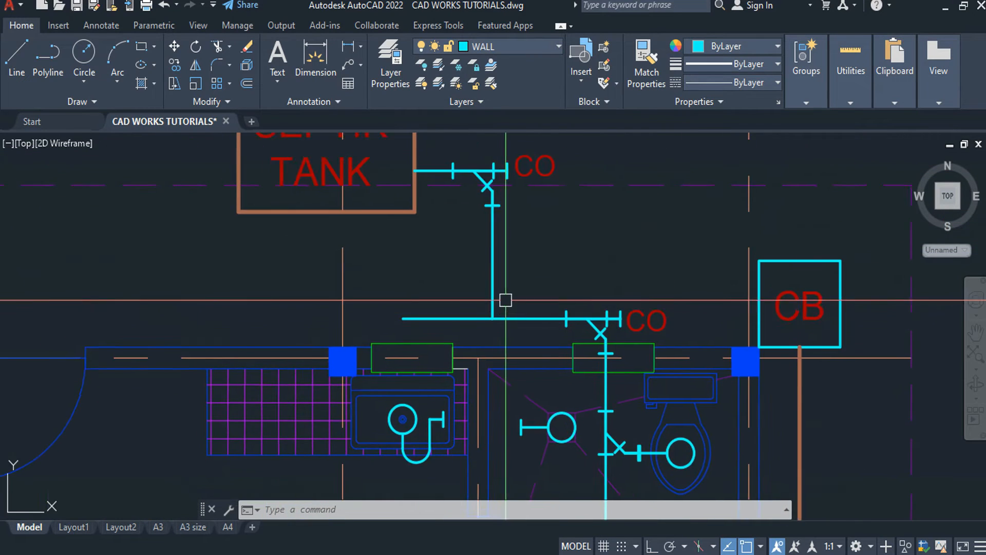
pyautogui.scroll(-2, 506, 301)
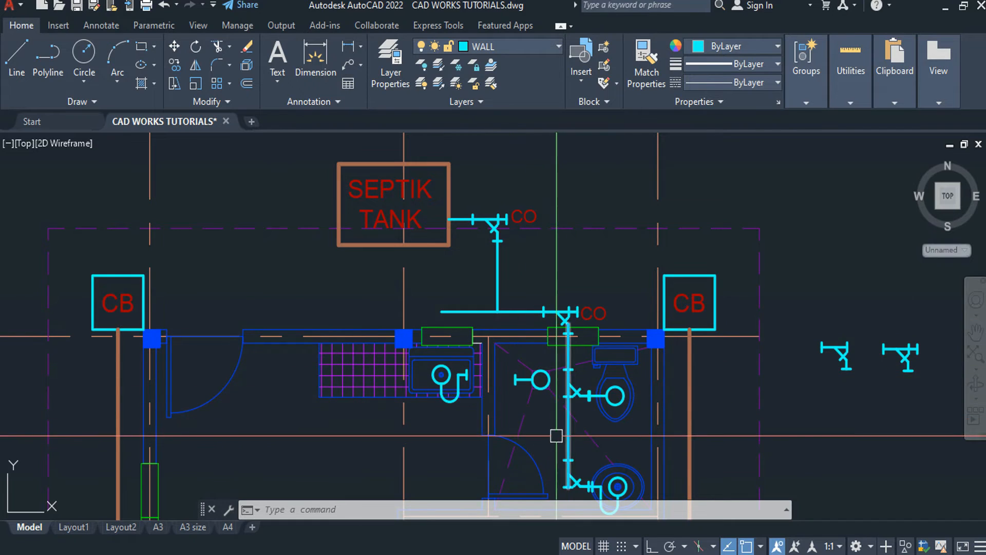
pyautogui.scroll(4, 577, 390)
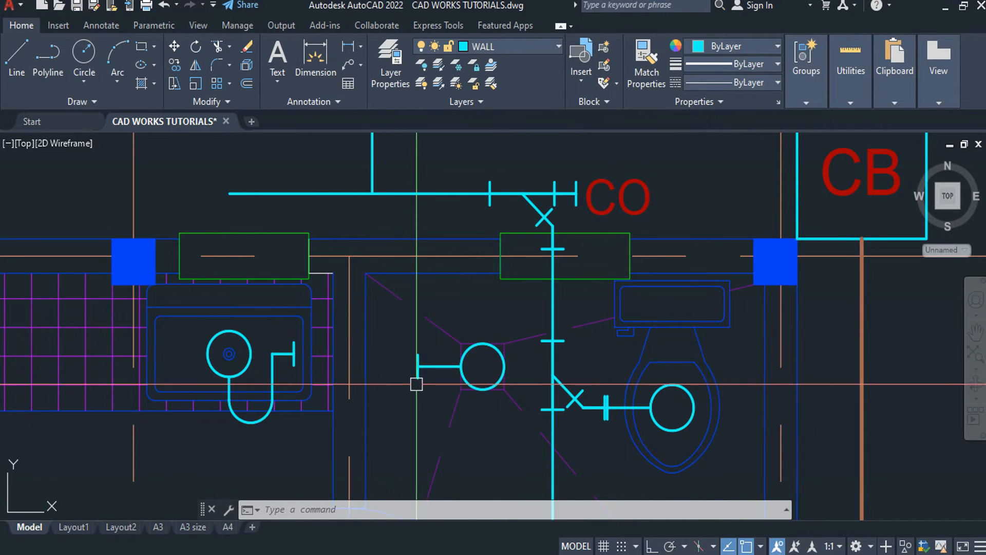
pyautogui.scroll(-3, 416, 385)
pyautogui.scroll(3, 434, 373)
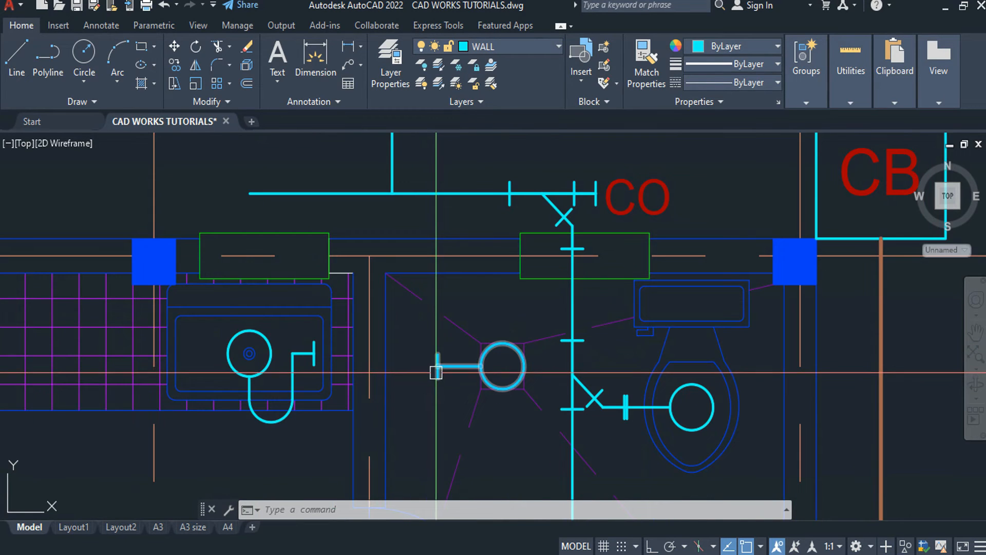
# - Draw a vertical pipe line about 0.9 long from the horizontal main down past the floor drain's open end, with ortho on
pyautogui.write('l')
pyautogui.press('Return')
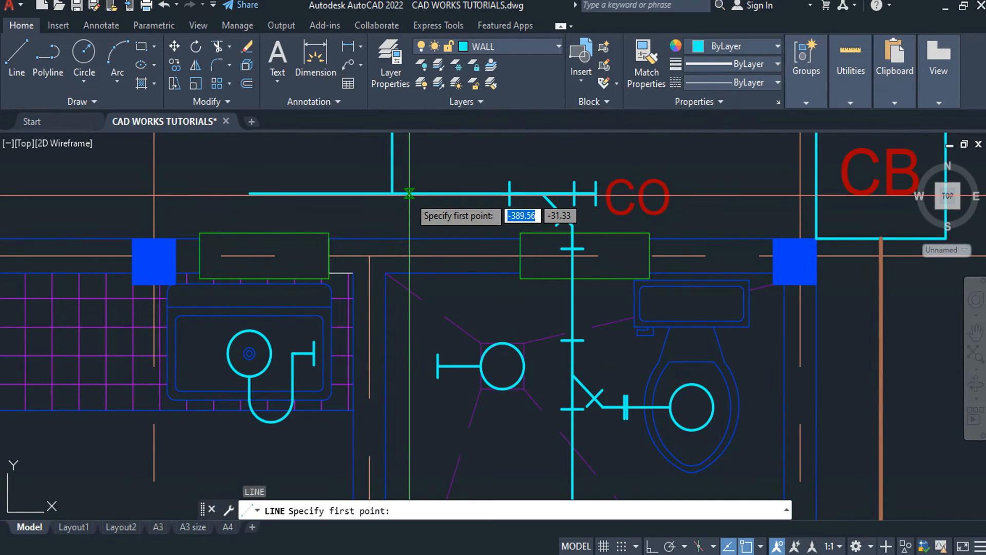
pyautogui.click(410, 194)
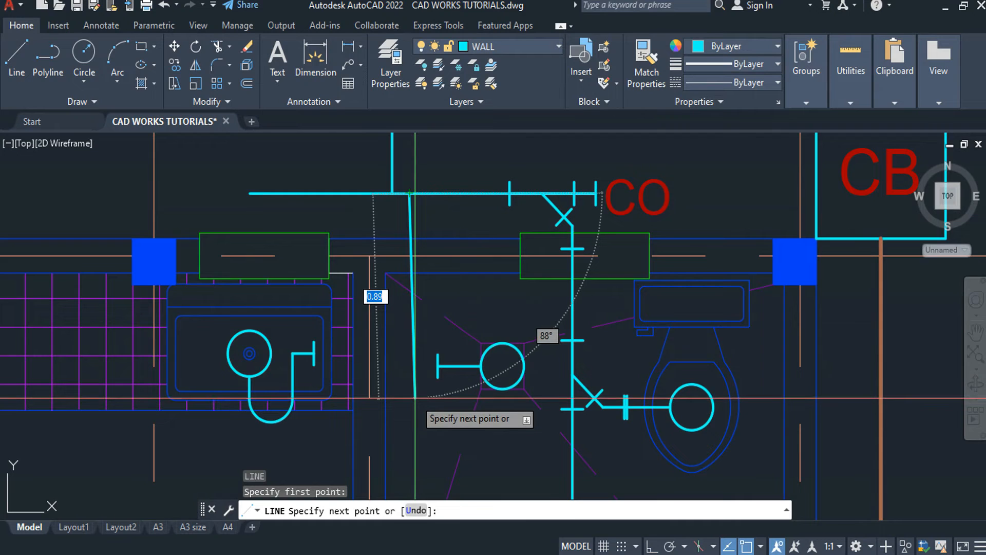
pyautogui.scroll(-2, 415, 398)
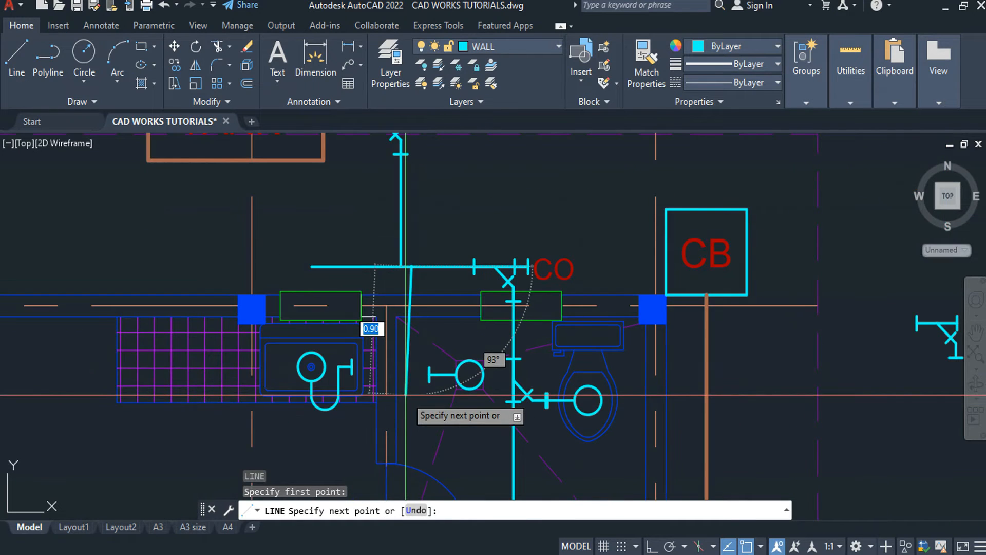
pyautogui.press('F8')
pyautogui.click(411, 401)
pyautogui.press('Escape')
pyautogui.moveTo(796, 392)
pyautogui.mouseDown(button='middle')
pyautogui.moveTo(636, 348)
pyautogui.moveTo(623, 354)
pyautogui.mouseUp(button='middle')
pyautogui.moveTo(744, 311); pyautogui.dragTo(726, 321, button='middle')
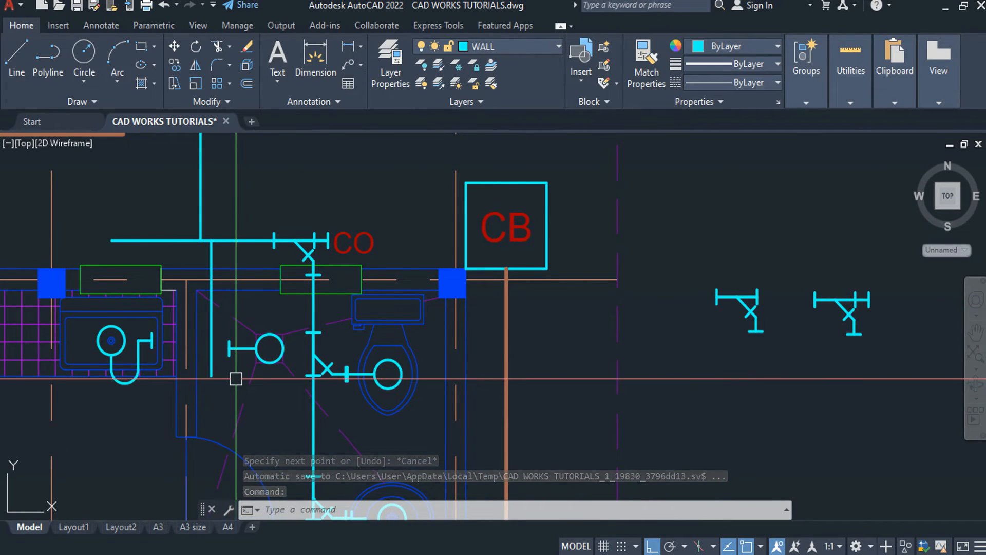
# - Draw a horizontal pipe line about 0.3 long from the floor drain's open end across the new vertical pipe
pyautogui.scroll(4, 206, 372)
pyautogui.write('l')
pyautogui.press('Return')
pyautogui.click(258, 315)
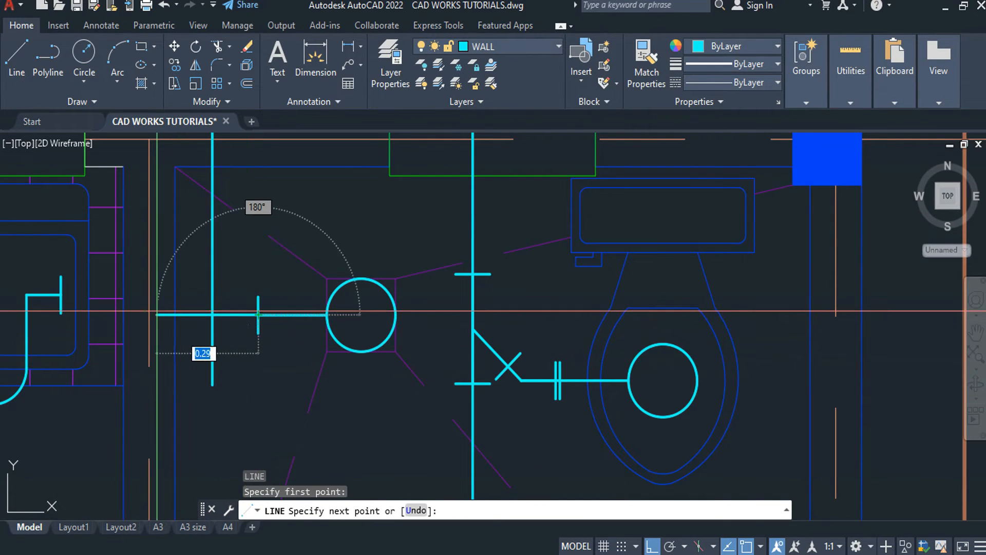
pyautogui.press('Escape')
pyautogui.press('Escape')
pyautogui.scroll(-4, 359, 297)
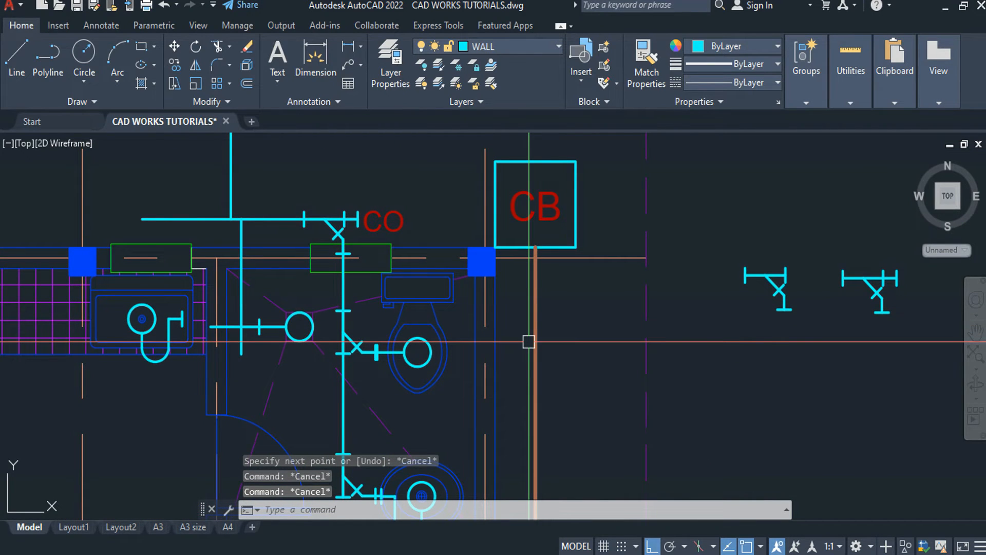
pyautogui.moveTo(571, 366); pyautogui.dragTo(563, 368, button='middle')
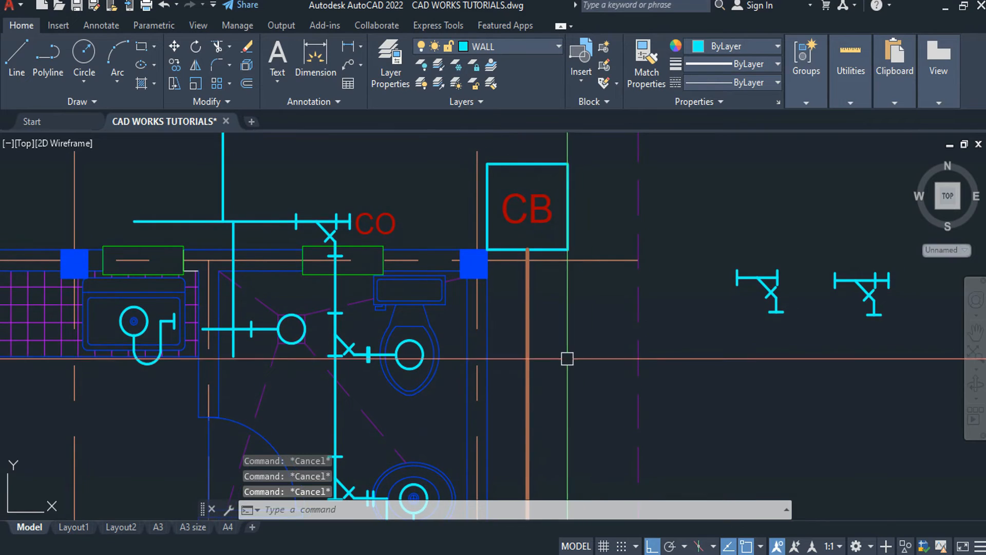
pyautogui.click(783, 263)
pyautogui.click(739, 320)
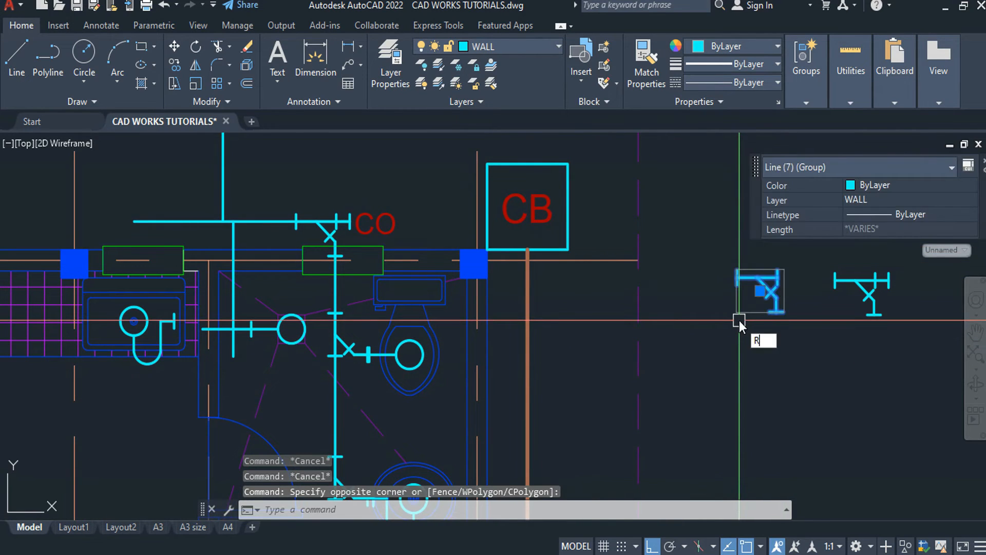
pyautogui.write('ro')
pyautogui.press('Return')
pyautogui.click(758, 277)
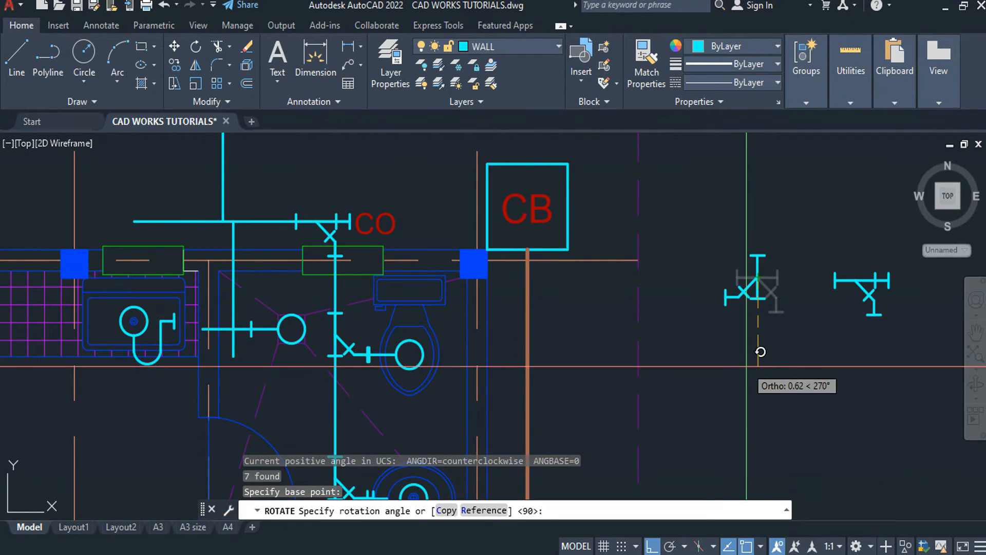
pyautogui.press('Escape')
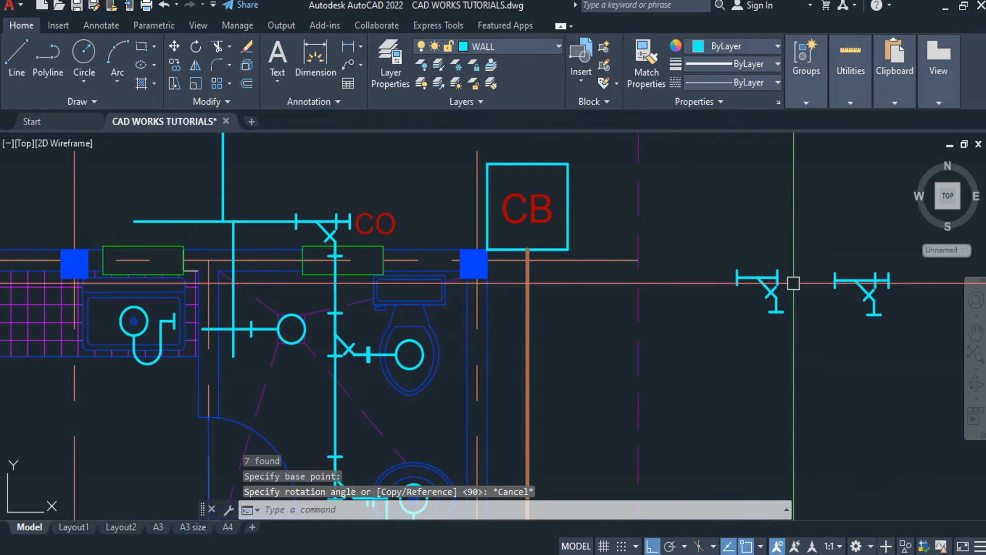
# - Rotate the spare wye nearest the house by 90 degrees about the end of its straight run
pyautogui.click(804, 264)
pyautogui.click(741, 353)
pyautogui.write('ro')
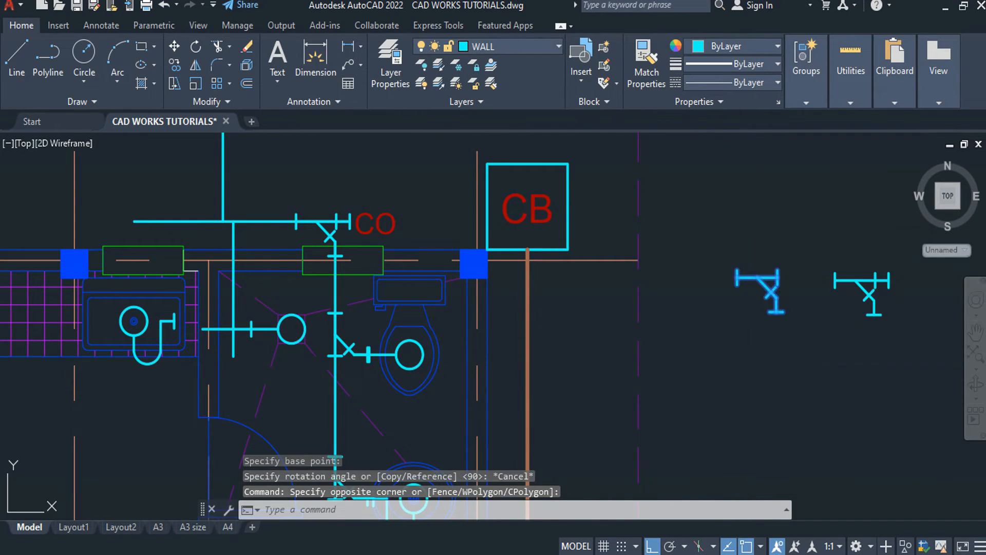
pyautogui.press('Return')
pyautogui.click(738, 278)
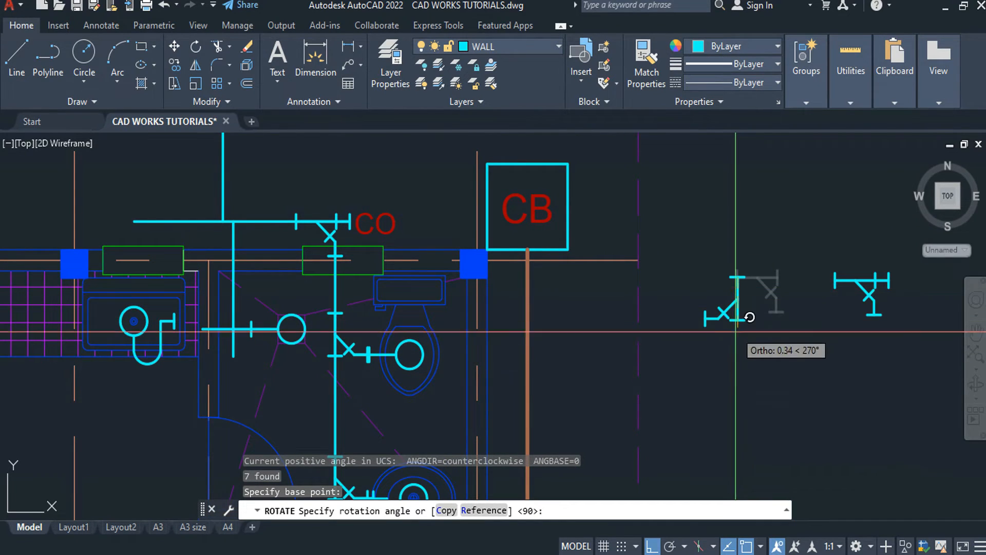
pyautogui.click(741, 191)
# - Try another rotation of the same spare wye, cancel it and undo the earlier rotation
pyautogui.click(755, 221)
pyautogui.click(717, 303)
pyautogui.write('Ro')
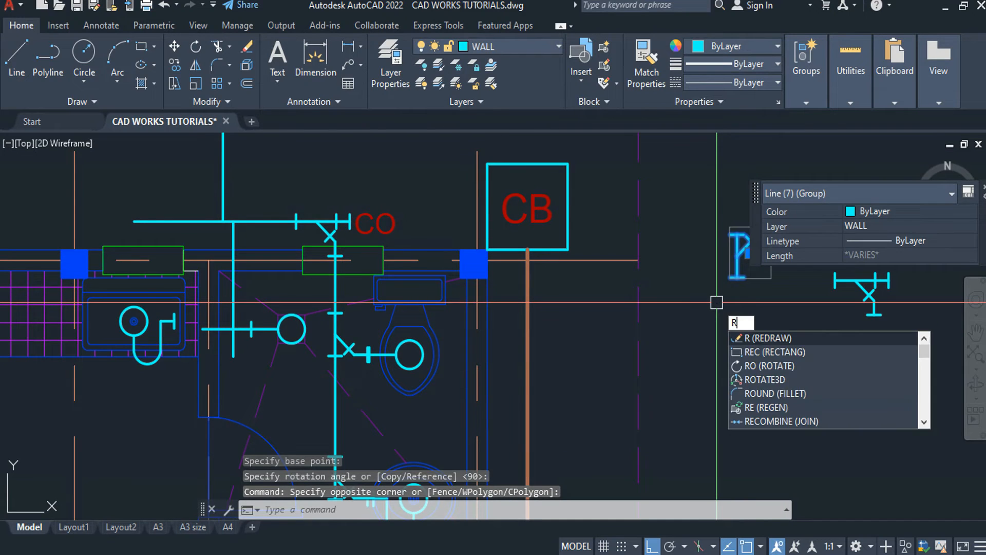
pyautogui.press('Return')
pyautogui.click(732, 234)
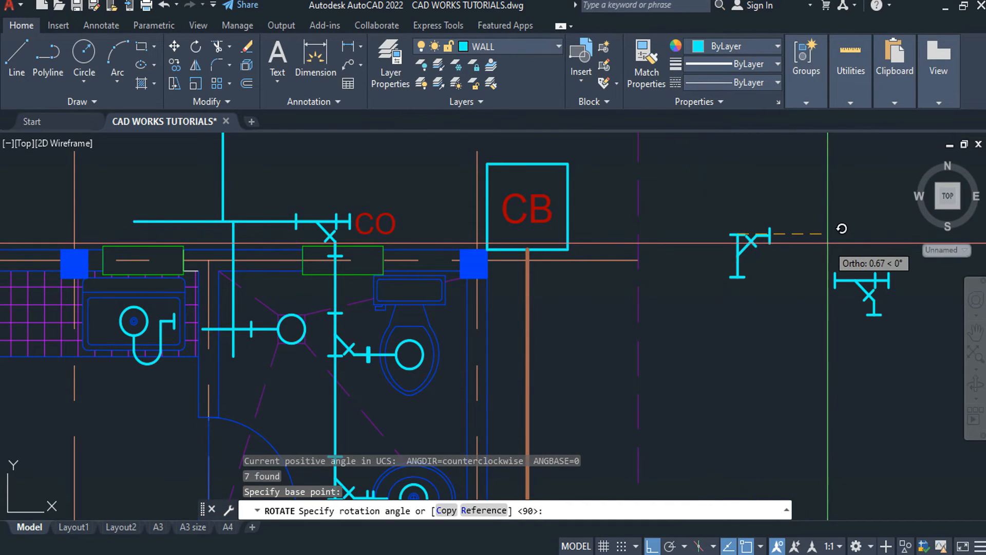
pyautogui.press('Escape')
pyautogui.press('Escape')
pyautogui.hotkey('ctrl', 'z')
pyautogui.hotkey('ctrl', 'z')
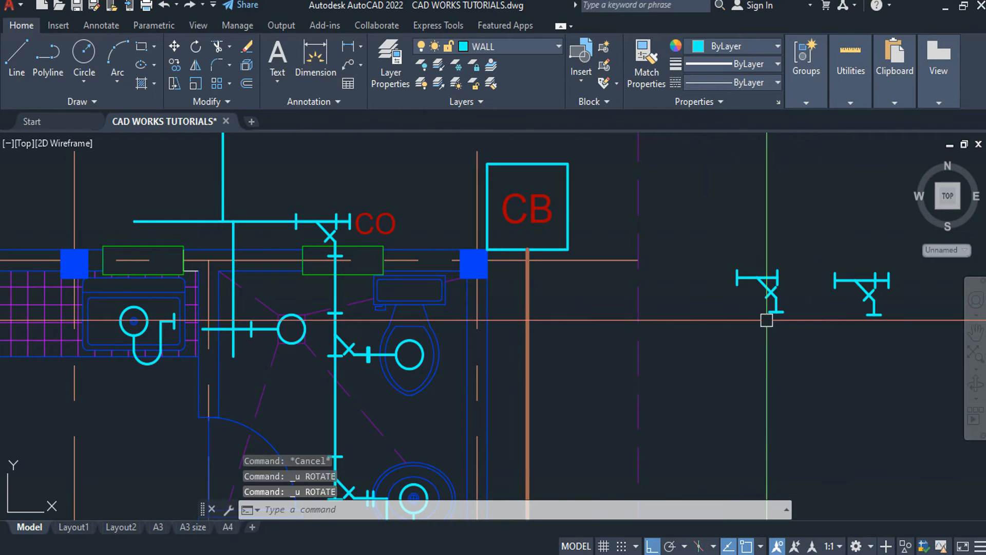
# - Copy the toilet's wye from its branch corner to the crossing of the floor drain's horizontal and vertical pipes
pyautogui.scroll(3, 769, 327)
pyautogui.scroll(-5, 767, 329)
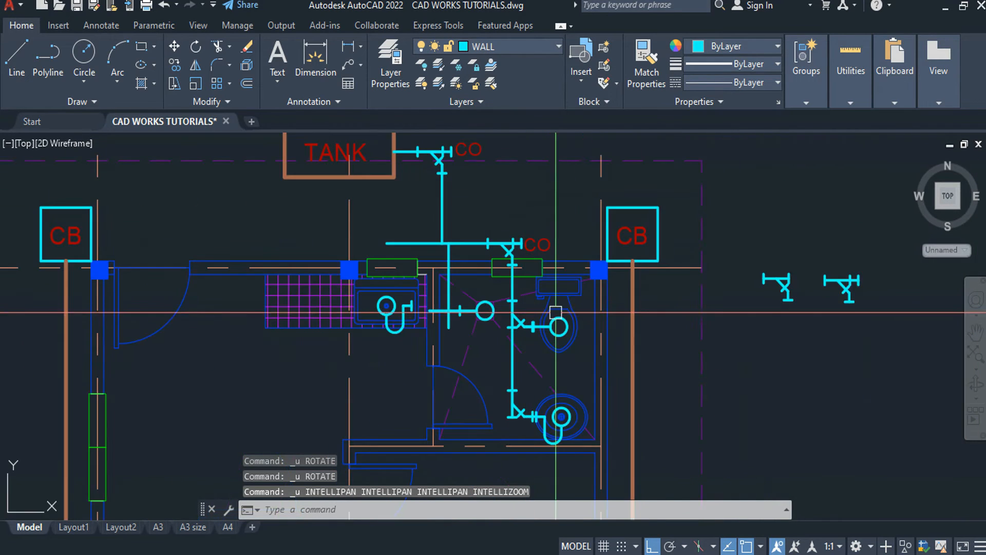
pyautogui.scroll(4, 489, 315)
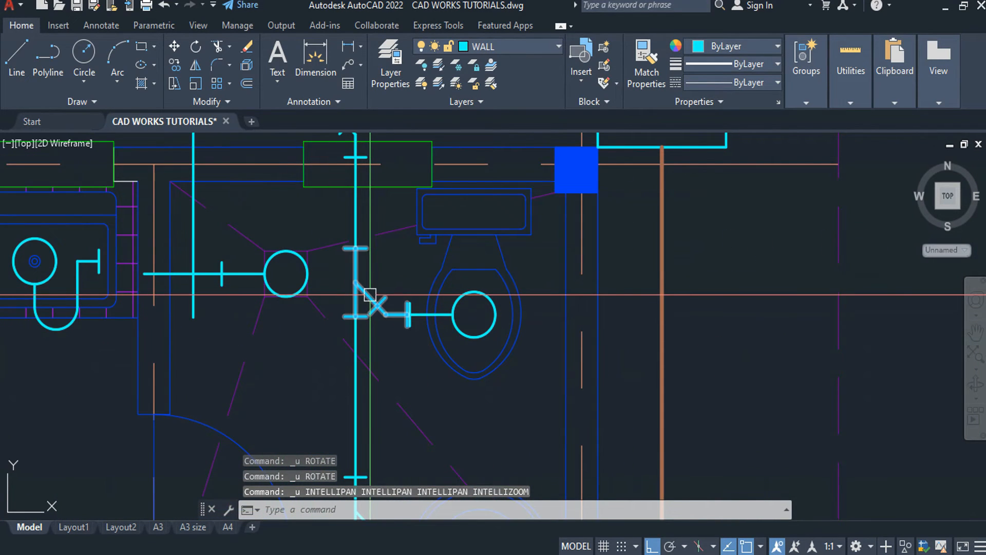
pyautogui.click(370, 295)
pyautogui.write('co')
pyautogui.press('Return')
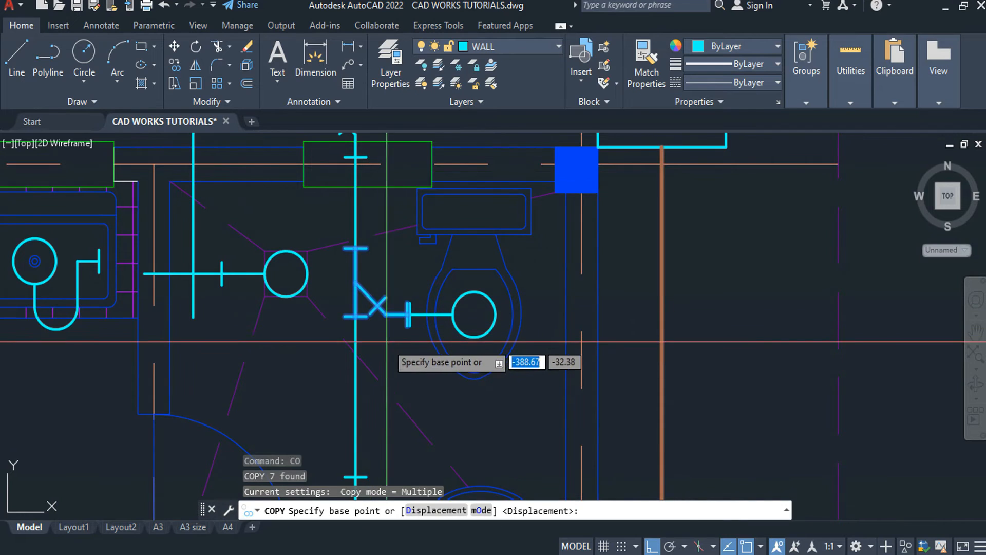
pyautogui.click(385, 313)
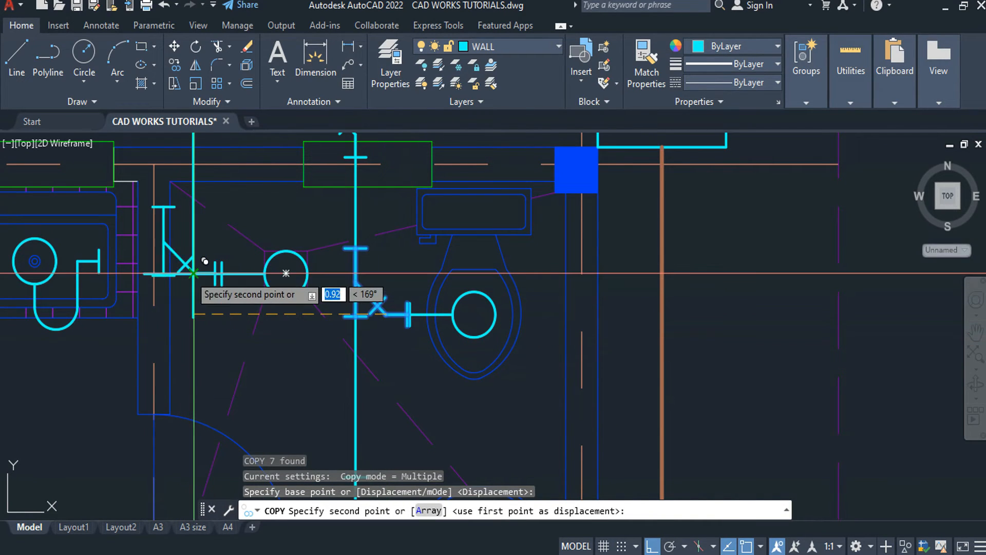
pyautogui.click(193, 274)
pyautogui.press('Escape')
pyautogui.scroll(2, 198, 280)
pyautogui.press('Escape')
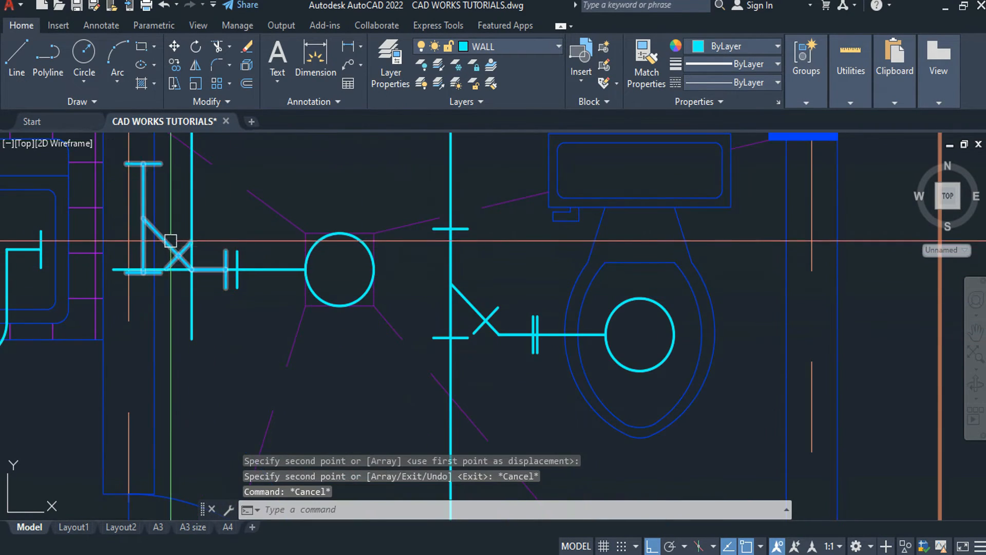
# - Move the copied wye horizontally so its straight run lies on the floor drain's vertical pipe
pyautogui.click(174, 247)
pyautogui.write('M')
pyautogui.press('Return')
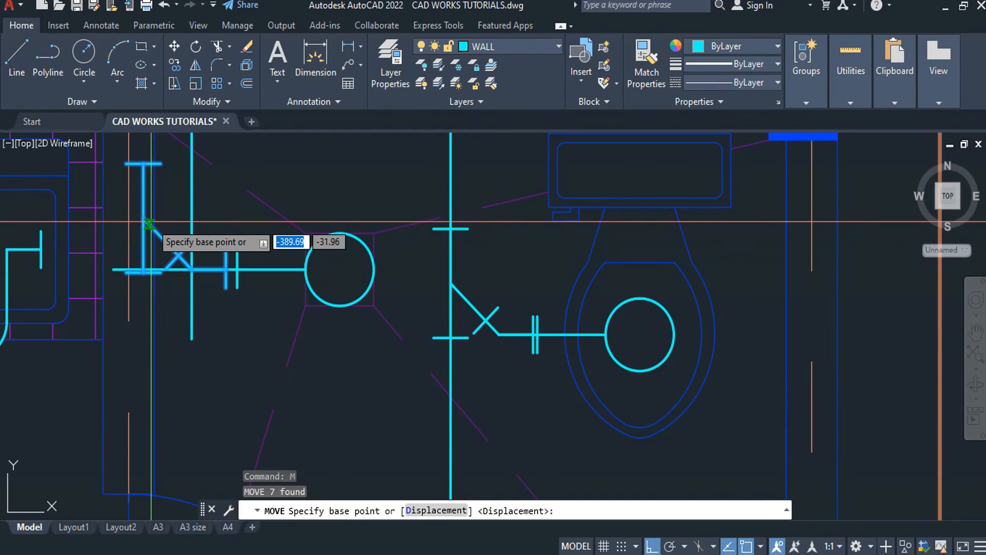
pyautogui.click(144, 218)
pyautogui.click(206, 202)
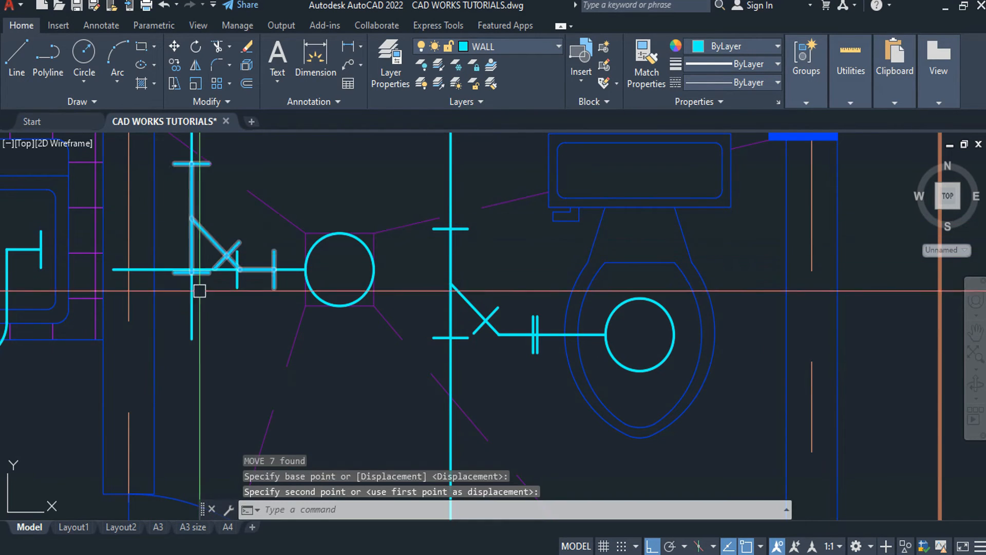
pyautogui.press('Escape')
# - Trim the floor drain's horizontal pipe inside the wye and erase the leftover piece across the wall
pyautogui.write('tr')
pyautogui.press('Return')
pyautogui.click(222, 274)
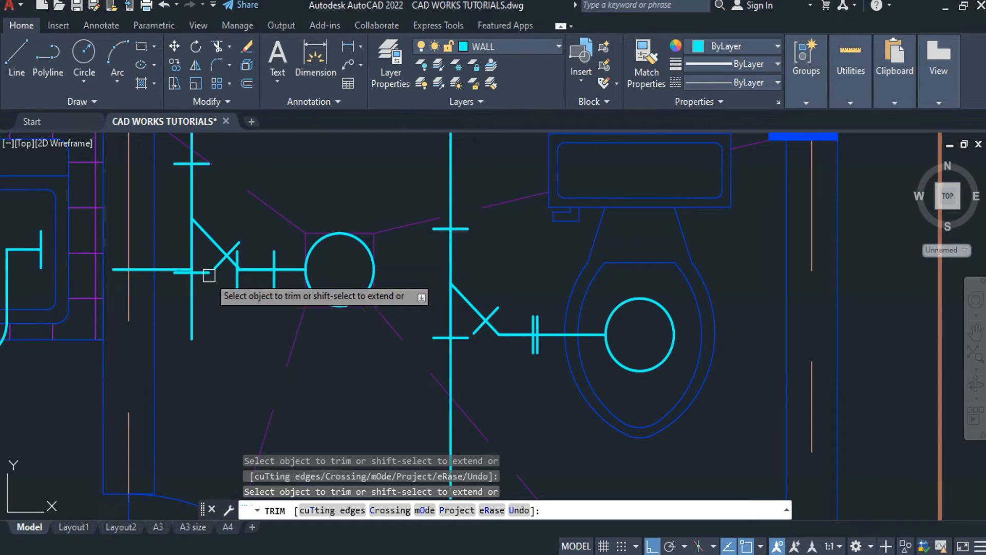
pyautogui.press('Escape')
pyautogui.click(152, 269)
pyautogui.write('E')
pyautogui.press('Return')
# - Trim the excess vertical pipe below the floor drain's wye
pyautogui.write('tr')
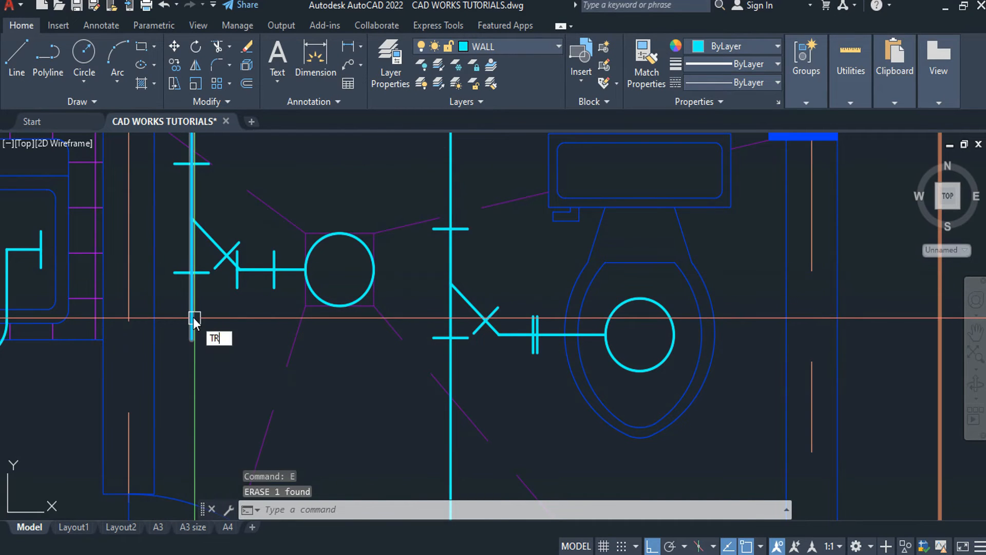
pyautogui.press('Return')
pyautogui.press('Escape')
pyautogui.scroll(-4, 221, 265)
pyautogui.scroll(2, 234, 264)
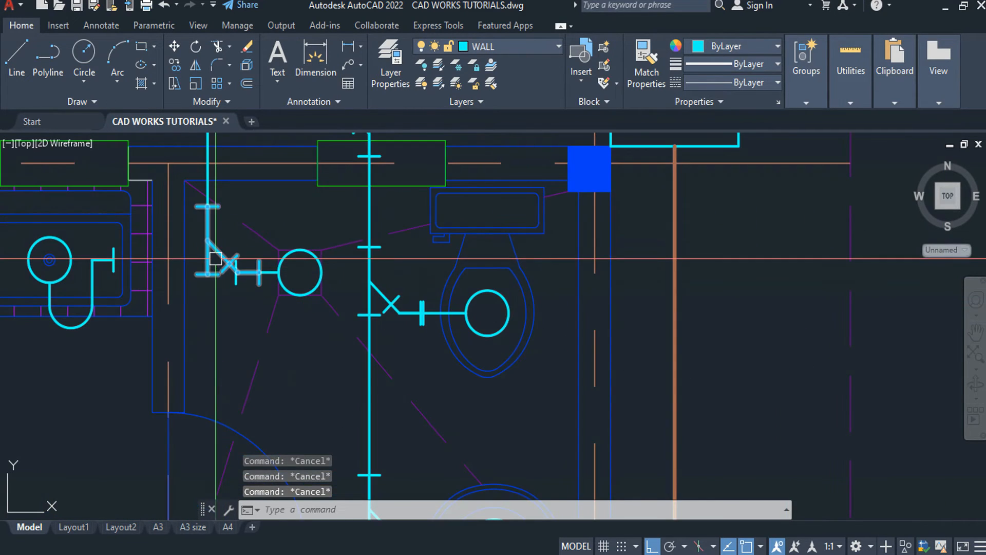
pyautogui.click(227, 262)
pyautogui.press('Escape')
pyautogui.scroll(-2, 237, 278)
pyautogui.moveTo(221, 258); pyautogui.dragTo(250, 299, button='middle')
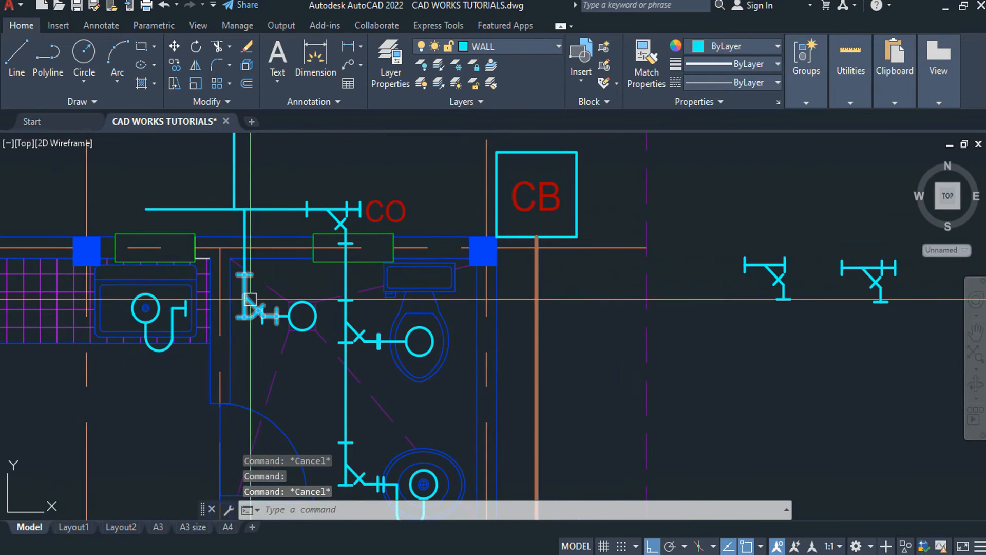
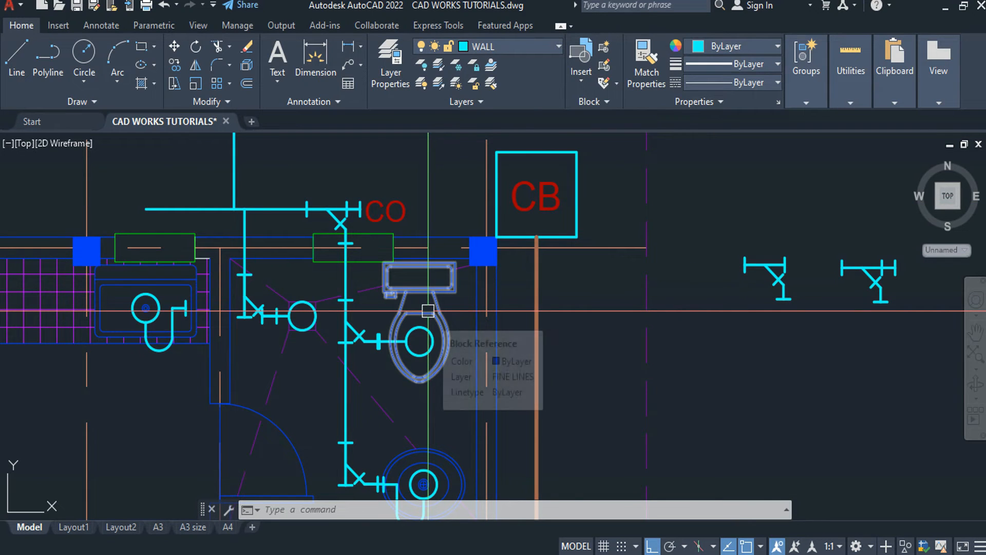
# - Examine in the finished reference layout how the kitchen sink's fitting and wye connect to the main pipe
pyautogui.scroll(-6, 319, 311)
pyautogui.moveTo(229, 286); pyautogui.dragTo(695, 302, button='middle')
pyautogui.moveTo(319, 274); pyautogui.dragTo(723, 264, button='middle')
pyautogui.scroll(2, 102, 387)
pyautogui.scroll(2, 198, 336)
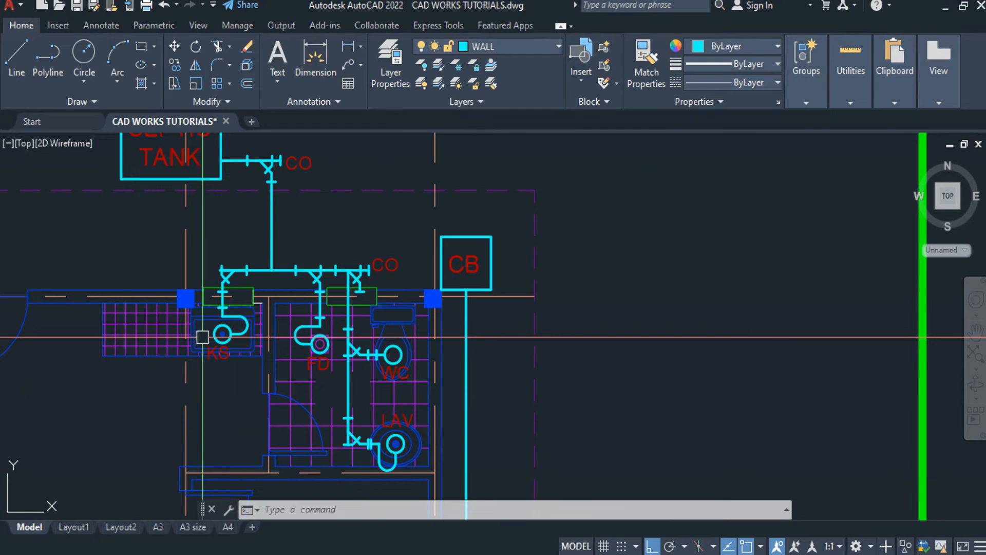
pyautogui.scroll(2, 256, 330)
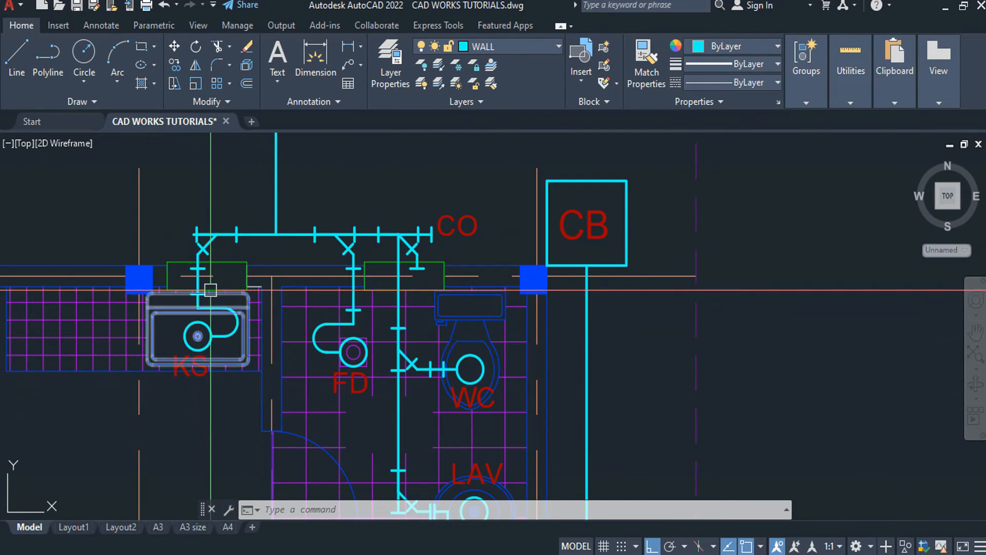
pyautogui.scroll(-6, 201, 282)
pyautogui.moveTo(429, 350); pyautogui.dragTo(68, 348, button='middle')
pyautogui.moveTo(500, 368); pyautogui.dragTo(115, 360, button='middle')
pyautogui.scroll(8, 411, 206)
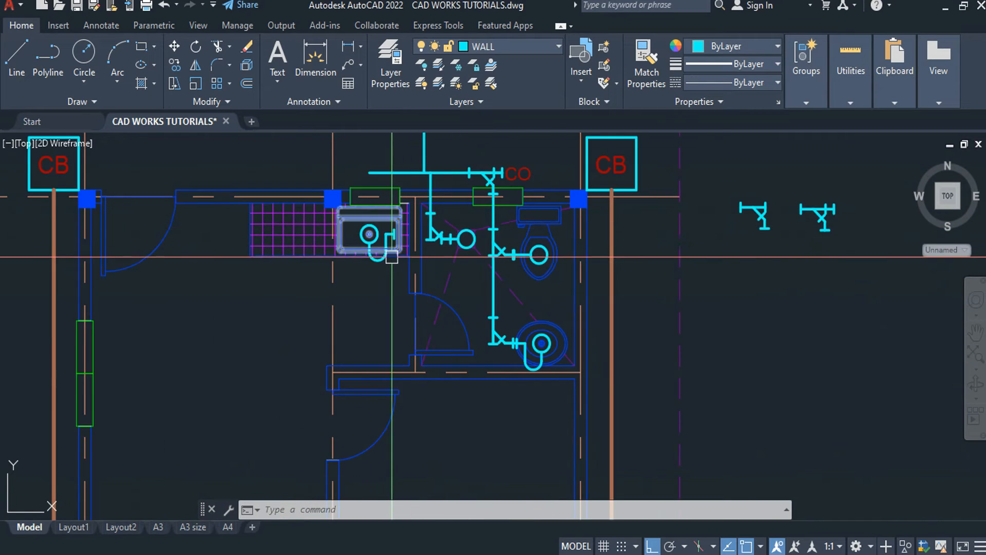
# - Rotate the kitchen sink's trap fitting 90 degrees about the sink drain so its open end faces the main pipe
pyautogui.click(371, 233)
pyautogui.moveTo(382, 353); pyautogui.dragTo(358, 406, button='middle')
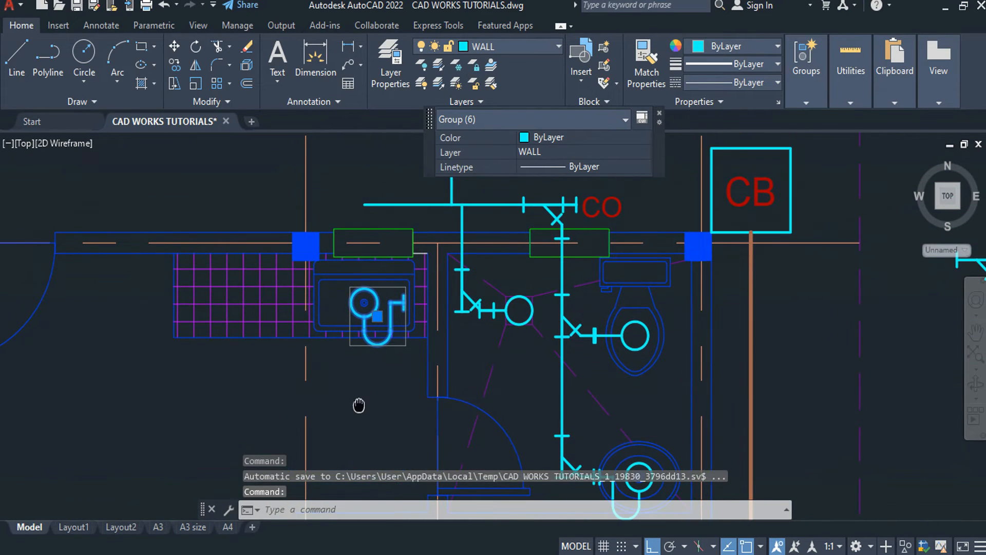
pyautogui.press('Return')
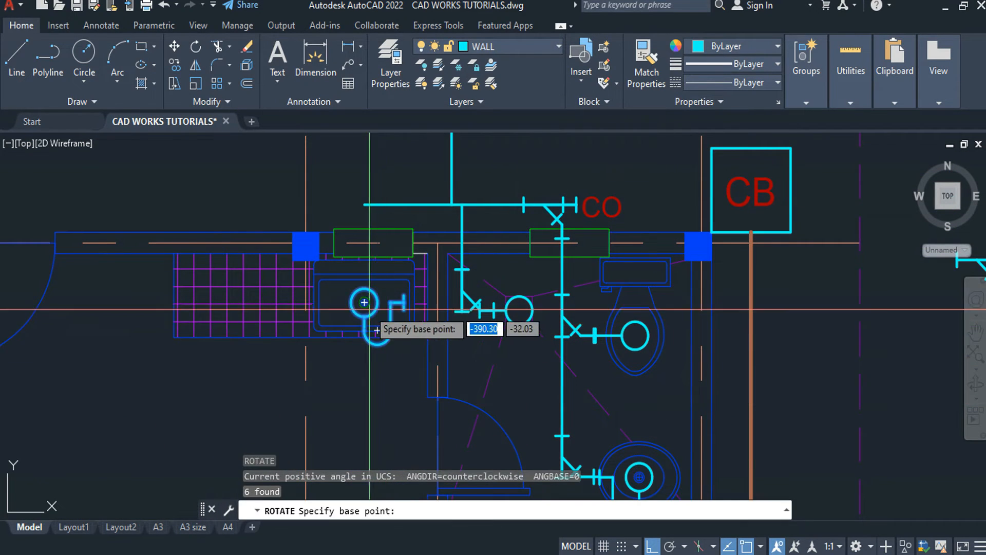
pyautogui.click(364, 302)
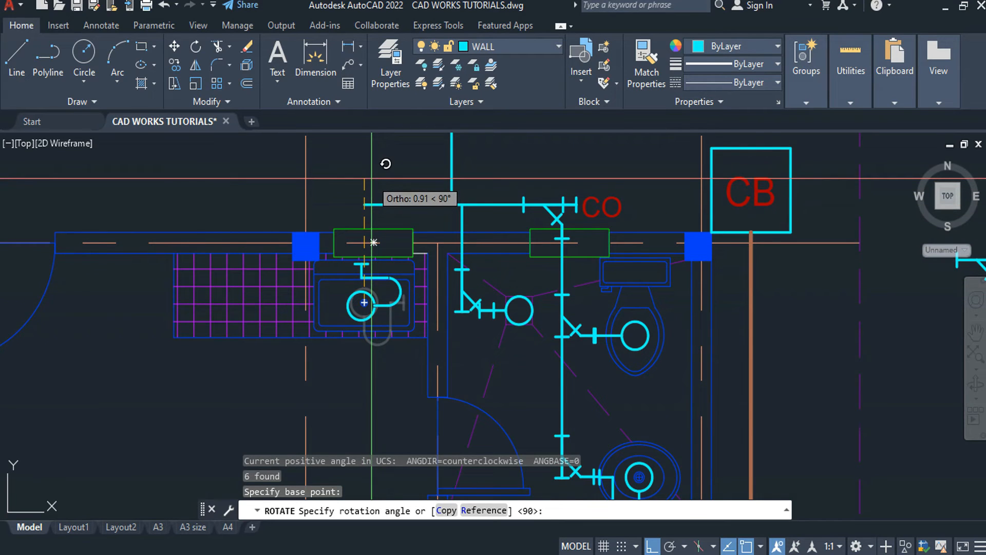
pyautogui.press('Escape')
pyautogui.press('Escape')
pyautogui.moveTo(541, 260); pyautogui.dragTo(418, 298, button='middle')
pyautogui.scroll(-2, 418, 298)
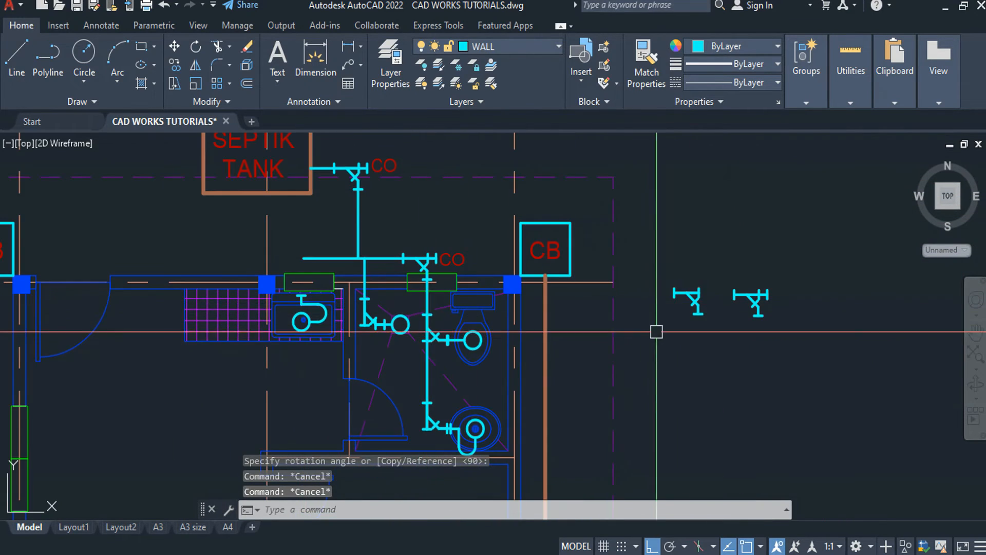
pyautogui.click(698, 317)
pyautogui.write('RO')
pyautogui.press('Return')
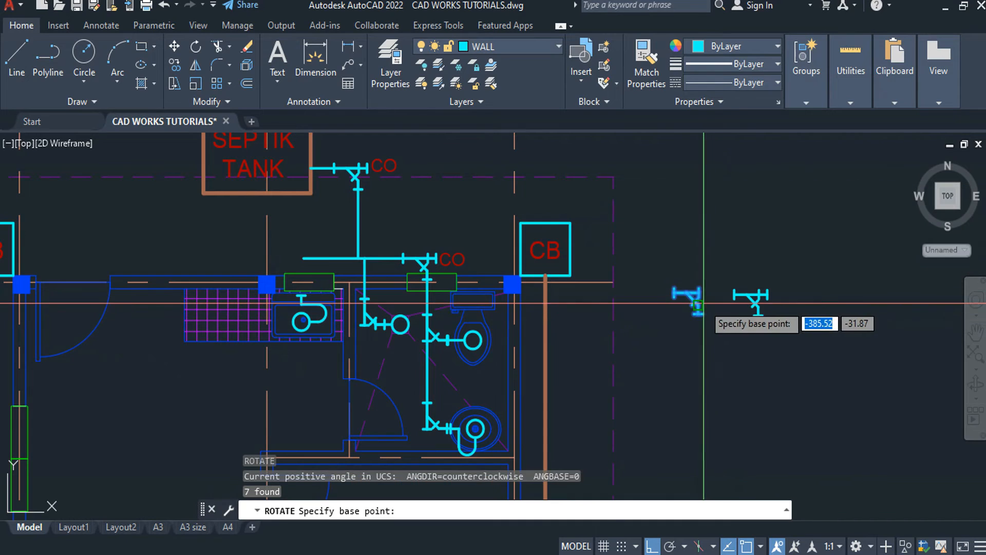
pyautogui.press('Escape')
pyautogui.press('Escape')
pyautogui.scroll(2, 435, 323)
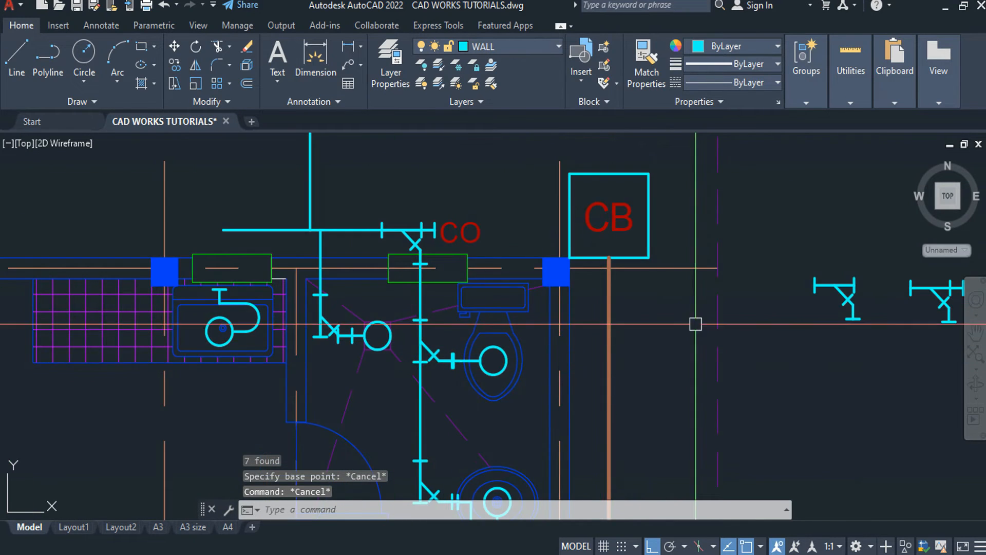
# - Mirror the spare wye nearest the house about a vertical line through its corner end, erasing the source
pyautogui.moveTo(696, 324); pyautogui.dragTo(621, 322, button='middle')
pyautogui.click(780, 245)
pyautogui.click(714, 366)
pyautogui.write('M')
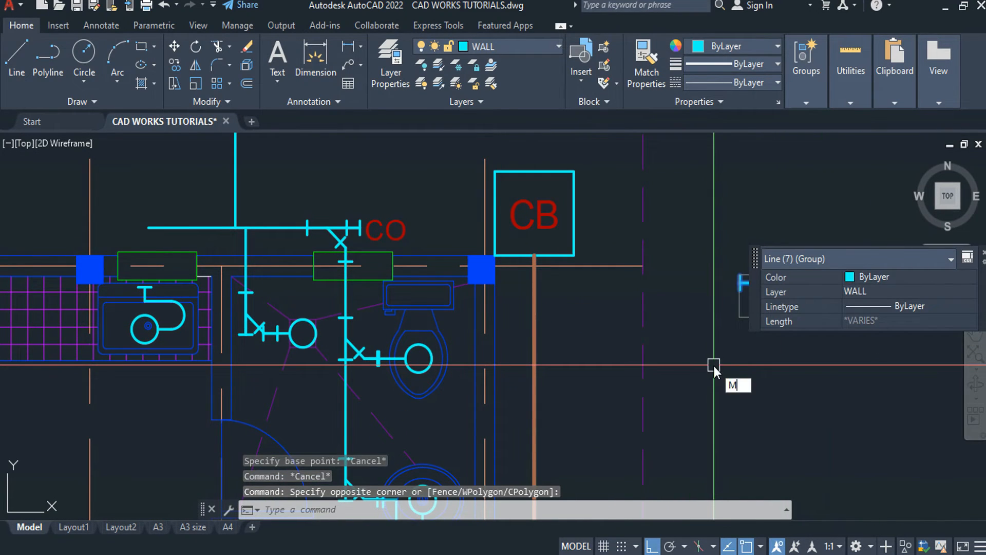
pyautogui.write('I')
pyautogui.press('Return')
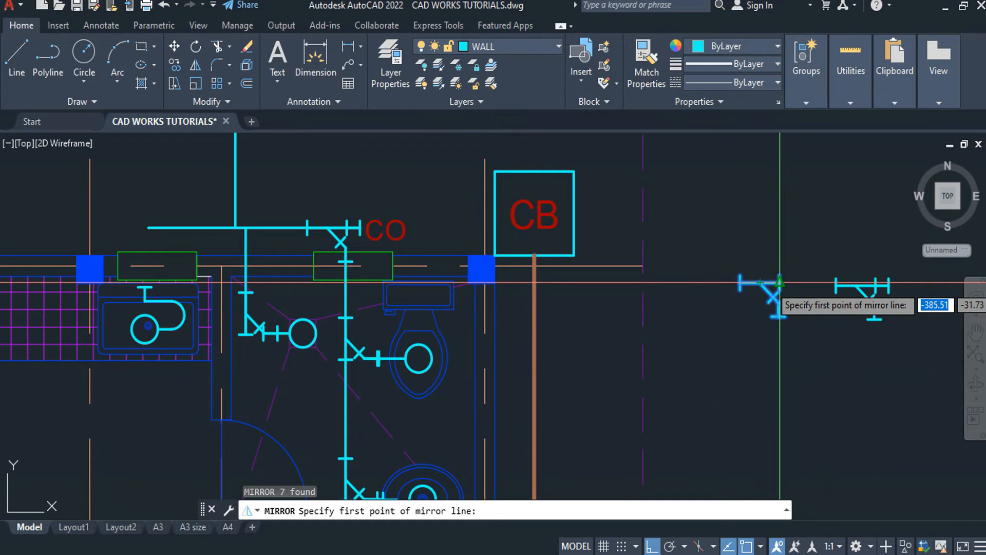
pyautogui.click(780, 282)
pyautogui.click(792, 214)
pyautogui.write('Y')
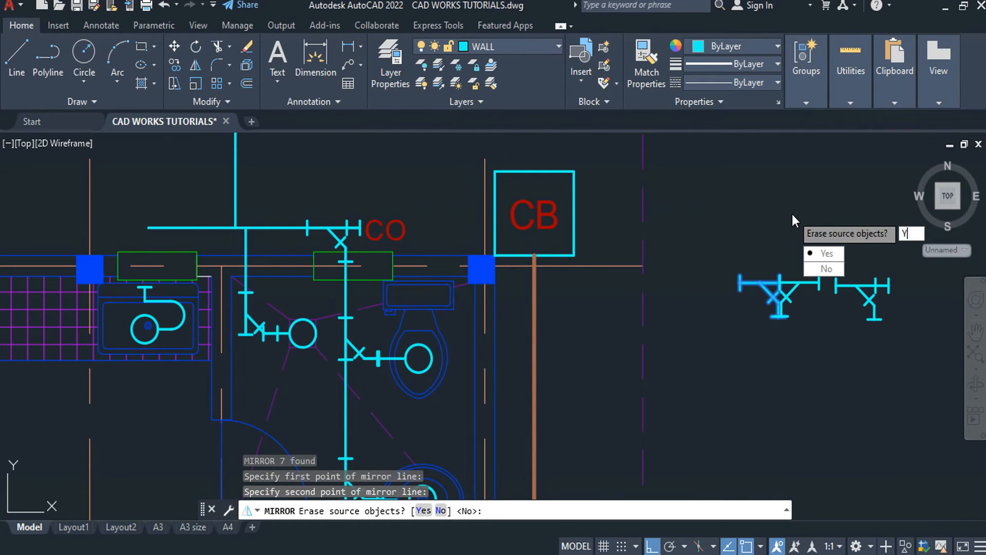
pyautogui.press('Return')
# - Move the mirrored wye by its branch end onto the open end of the kitchen sink's trap fitting
pyautogui.click(810, 247)
pyautogui.click(758, 340)
pyautogui.write('M')
pyautogui.press('Return')
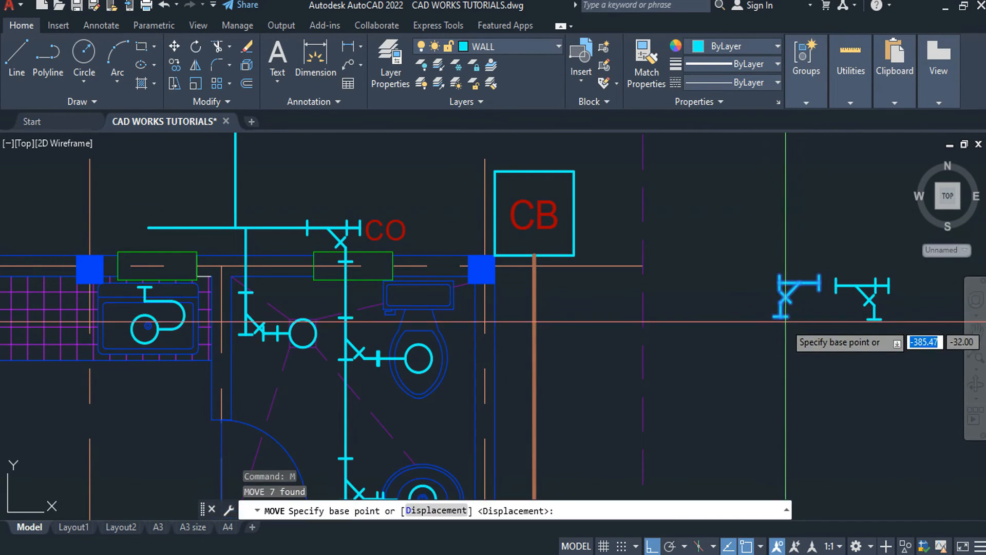
pyautogui.click(781, 315)
pyautogui.scroll(5, 338, 298)
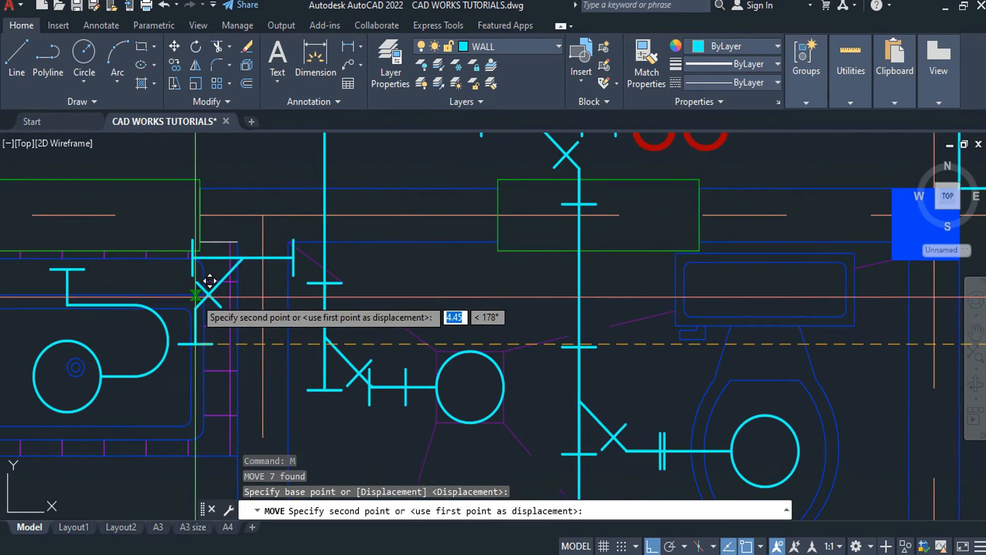
pyautogui.click(344, 304)
pyautogui.press('Escape')
pyautogui.click(377, 226)
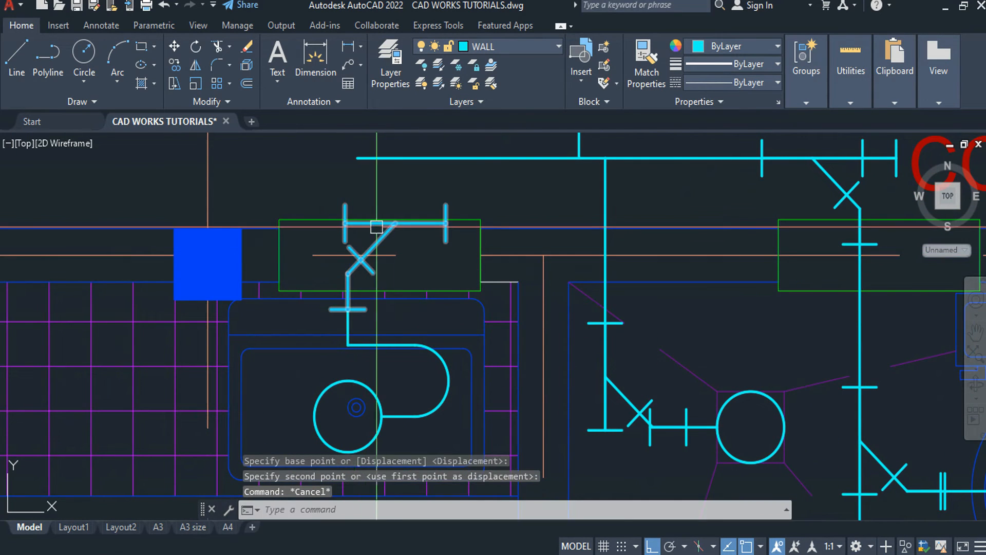
# - Move the kitchen sink's wye straight up by its branch junction onto the horizontal main pipe
pyautogui.click(380, 238)
pyautogui.press('Return')
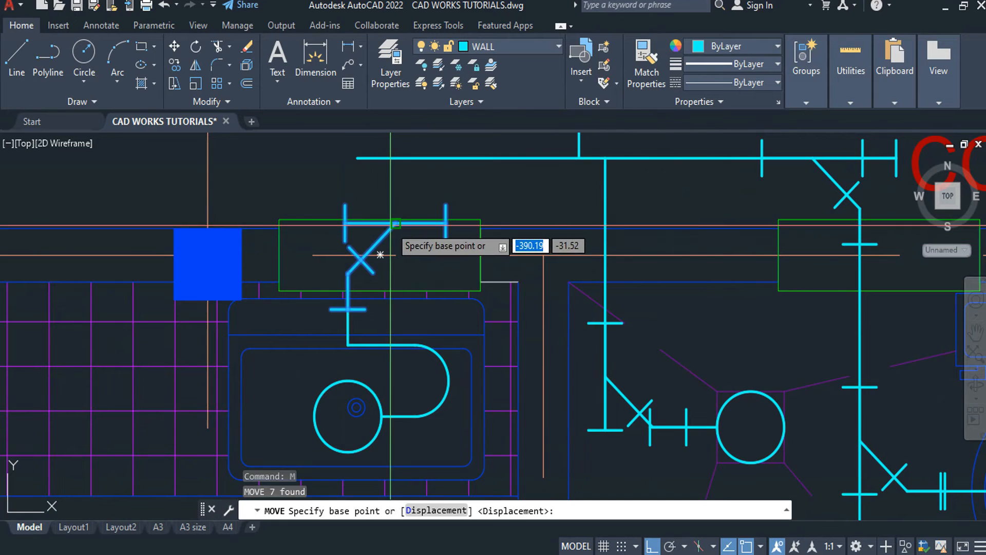
pyautogui.click(409, 207)
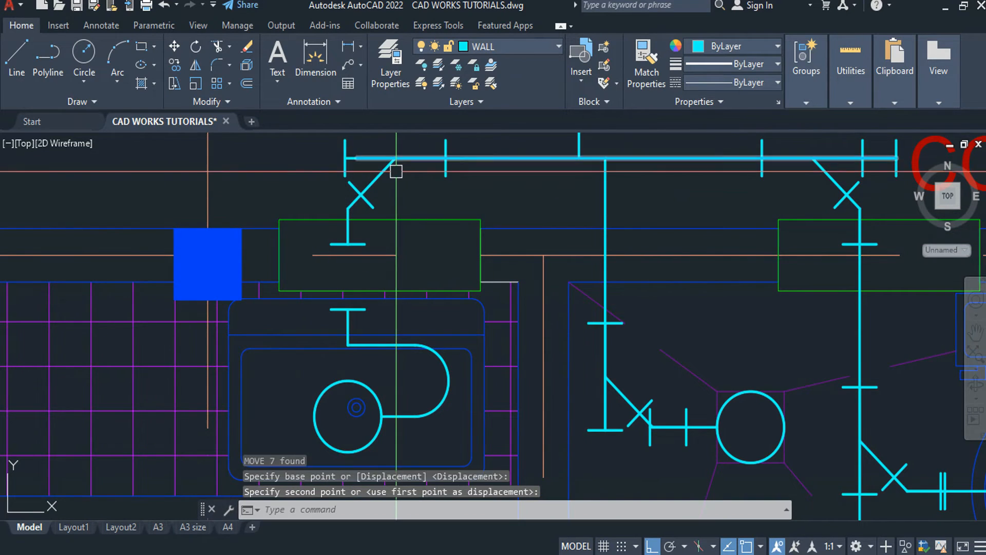
pyautogui.press('Escape')
# - Draw a vertical pipe line from the open end of the kitchen sink's trap fitting to the wye's branch end
pyautogui.scroll(3, 360, 165)
pyautogui.scroll(-4, 394, 301)
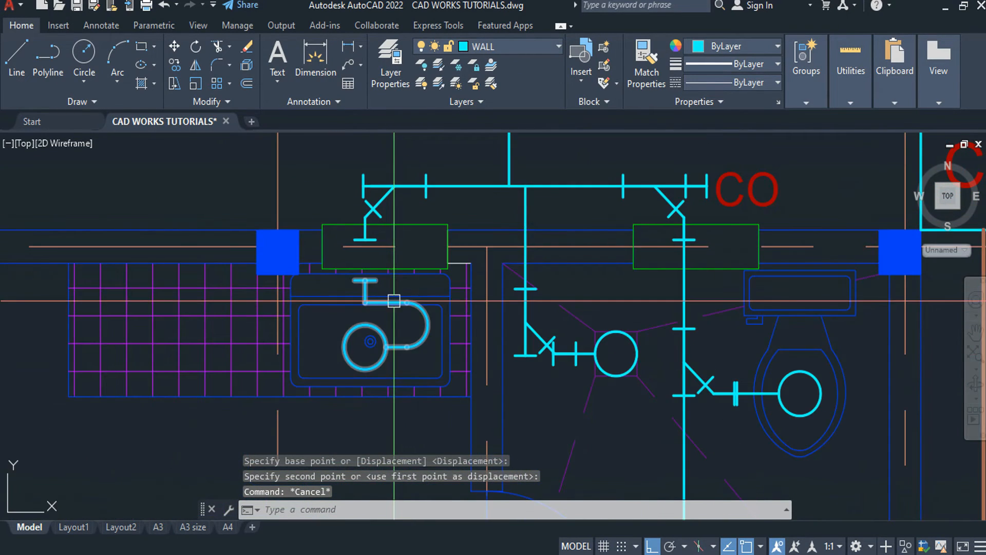
pyautogui.write('l')
pyautogui.press('Return')
pyautogui.click(364, 280)
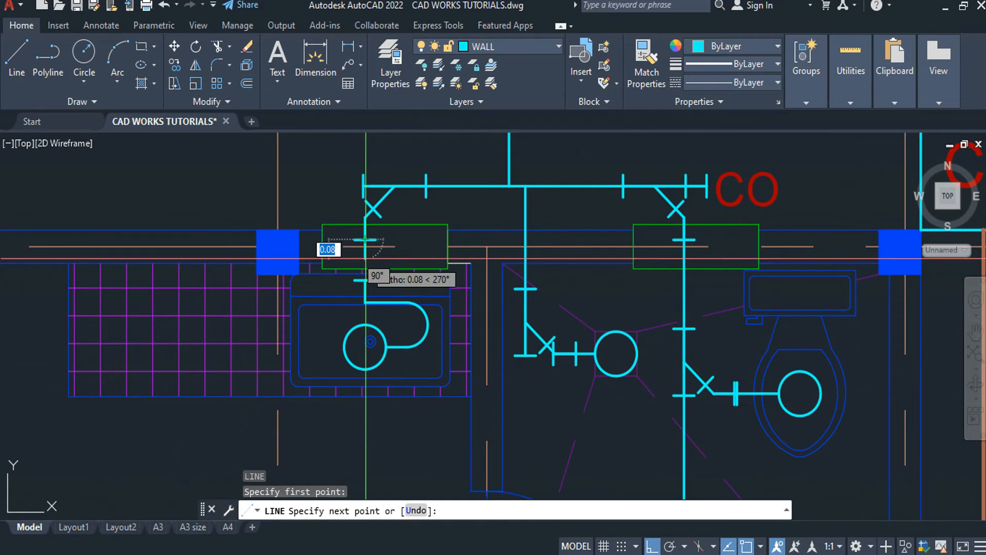
pyautogui.press('Escape')
# - Erase the remaining spare wye outside the house plan
pyautogui.scroll(-3, 365, 280)
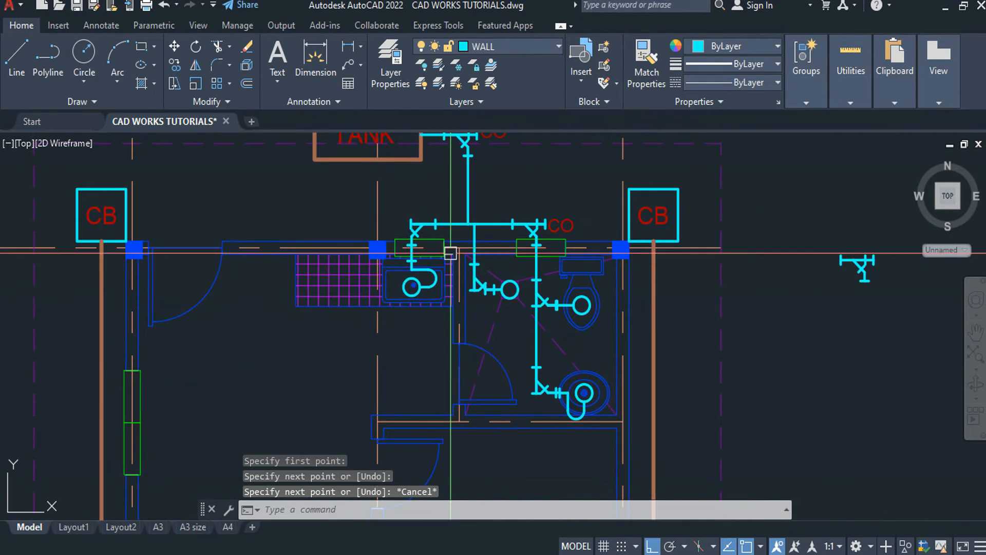
pyautogui.scroll(2, 665, 199)
pyautogui.click(699, 193)
pyautogui.click(620, 282)
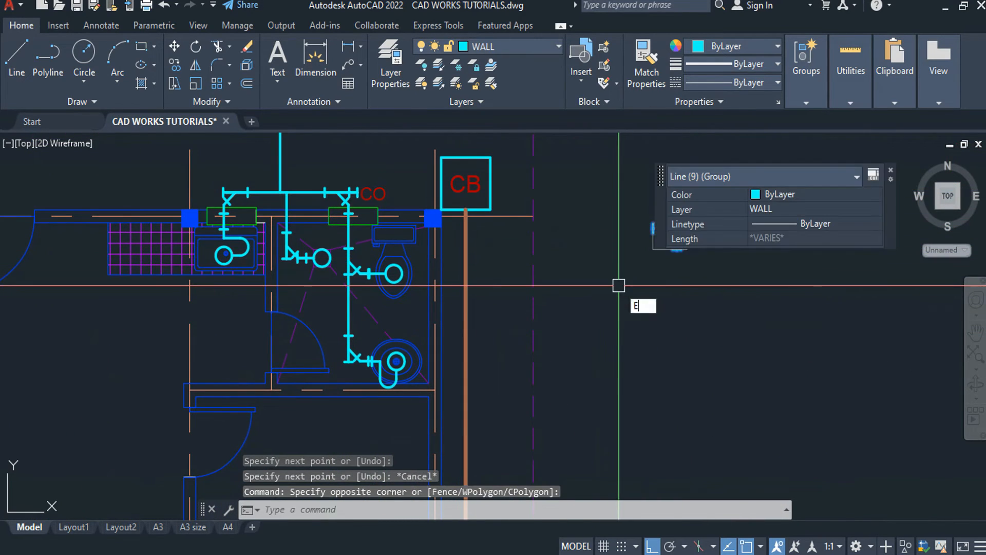
pyautogui.write('e')
pyautogui.press('Return')
# - Examine the connected drainage layout from the septic tank and cleanouts down to the kitchen and bathroom fixtures
pyautogui.scroll(-2, 656, 348)
pyautogui.scroll(2, 493, 368)
pyautogui.scroll(2, 437, 324)
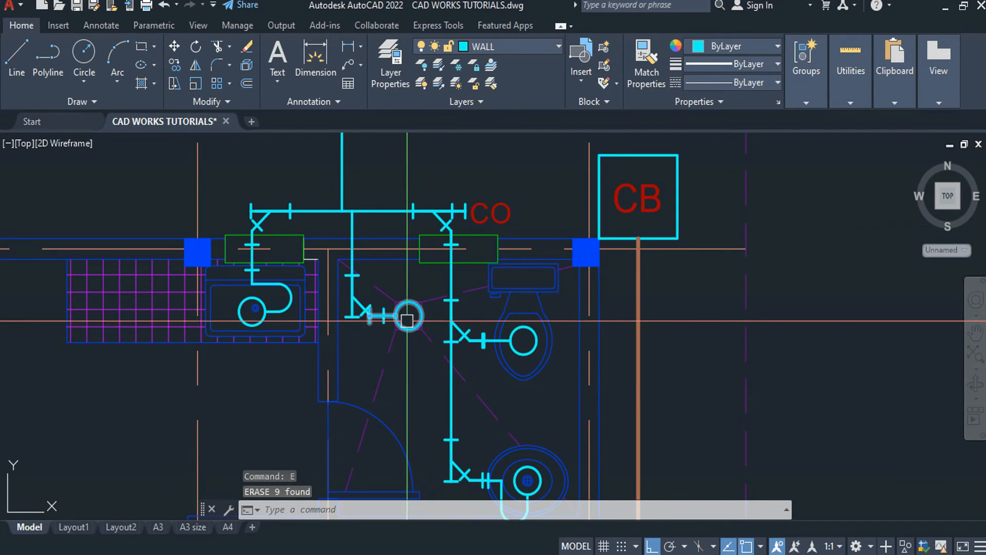
pyautogui.scroll(-2, 622, 341)
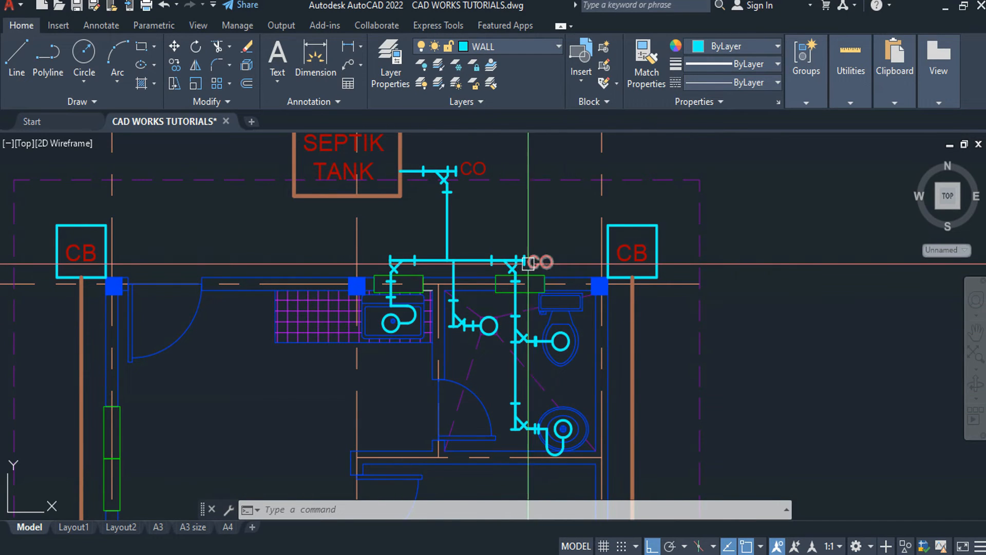
pyautogui.moveTo(505, 282); pyautogui.dragTo(524, 342, button='middle')
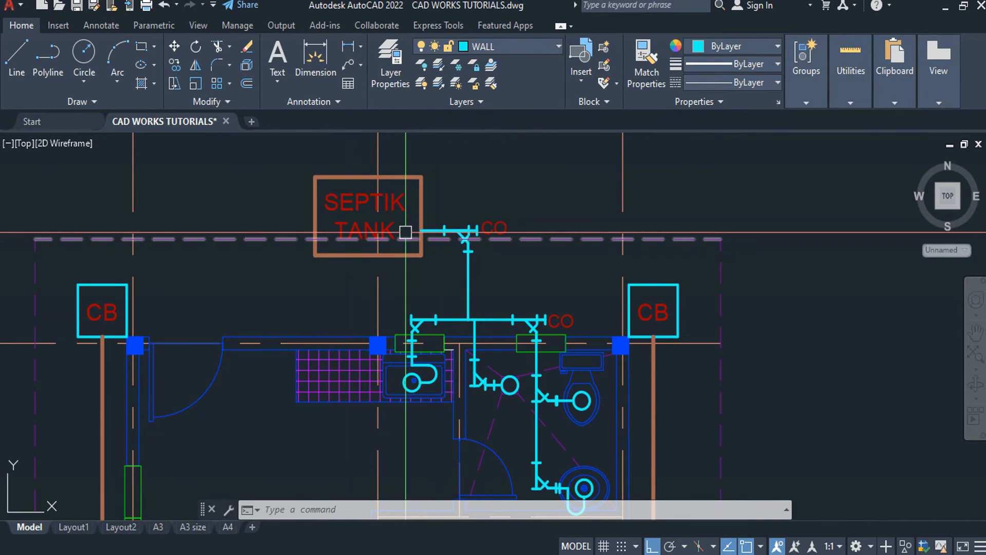
pyautogui.scroll(-2, 240, 202)
pyautogui.moveTo(296, 315); pyautogui.dragTo(308, 246, button='middle')
pyautogui.scroll(2, 330, 229)
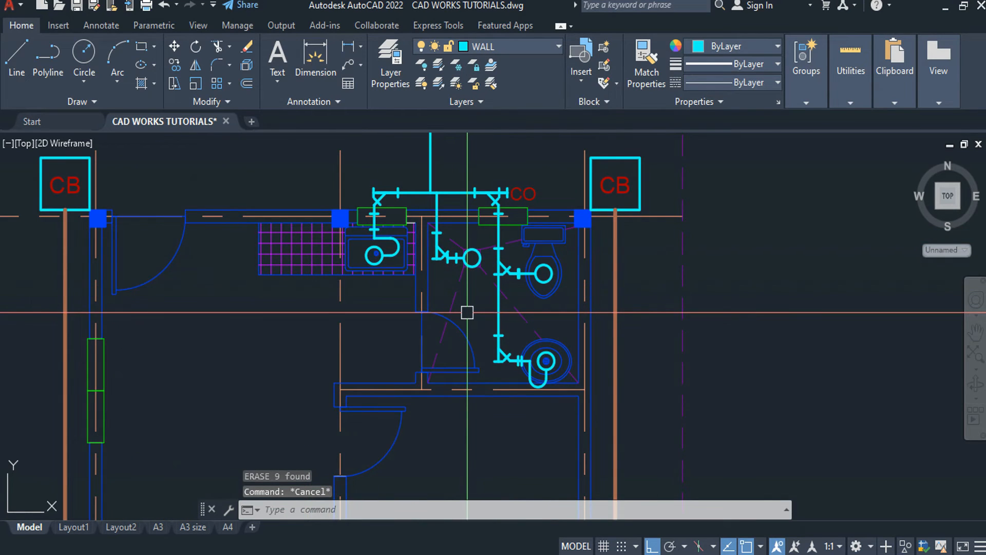
pyautogui.scroll(-4, 467, 312)
pyautogui.press('Escape')
pyautogui.scroll(2, 465, 324)
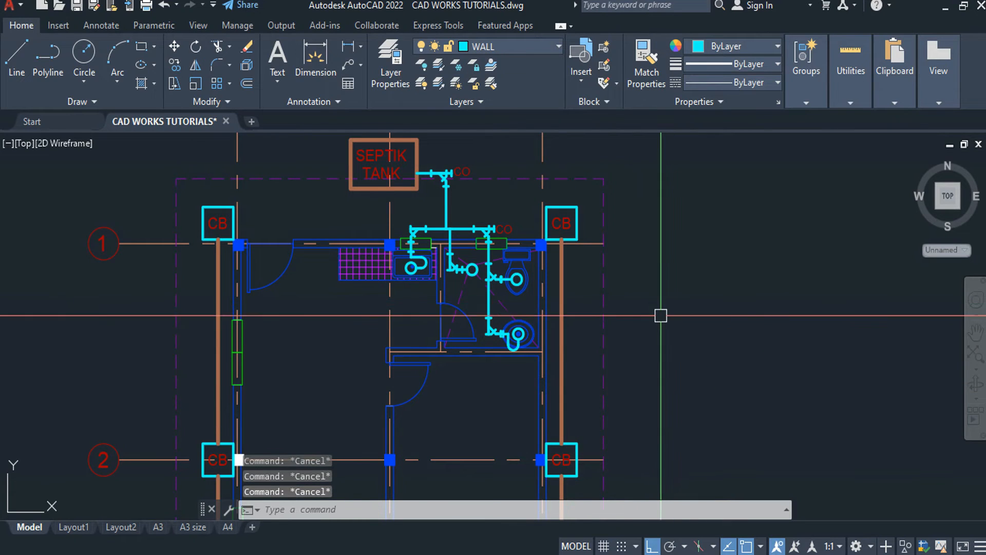
# - Copy the CO label beside the house's cleanout to just below the floor drain, with Ortho off
pyautogui.press('Escape')
pyautogui.scroll(2, 470, 168)
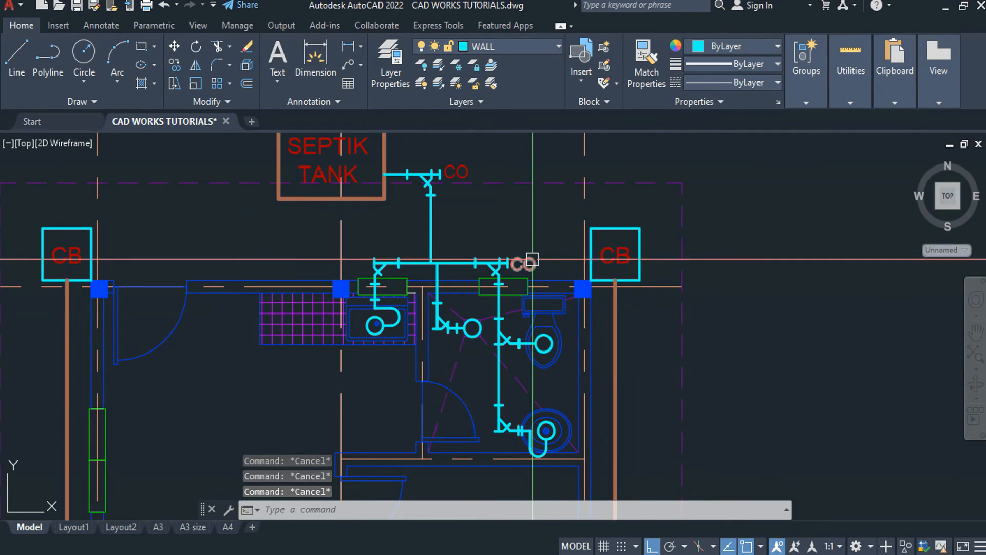
pyautogui.click(532, 261)
pyautogui.write('CO')
pyautogui.press('Return')
pyautogui.scroll(4, 526, 260)
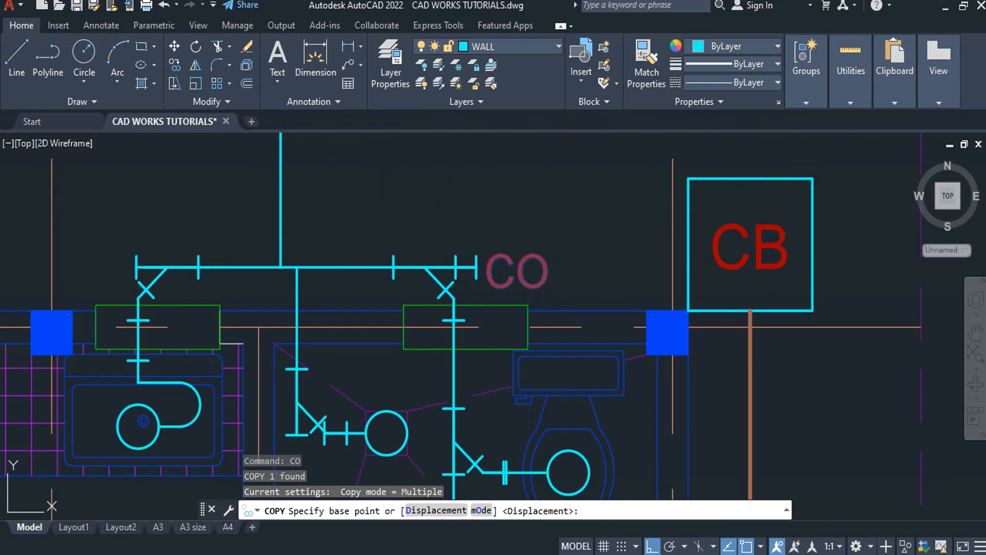
pyautogui.click(529, 272)
pyautogui.scroll(-2, 529, 272)
pyautogui.scroll(3, 452, 408)
pyautogui.moveTo(452, 407); pyautogui.dragTo(529, 322, button='middle')
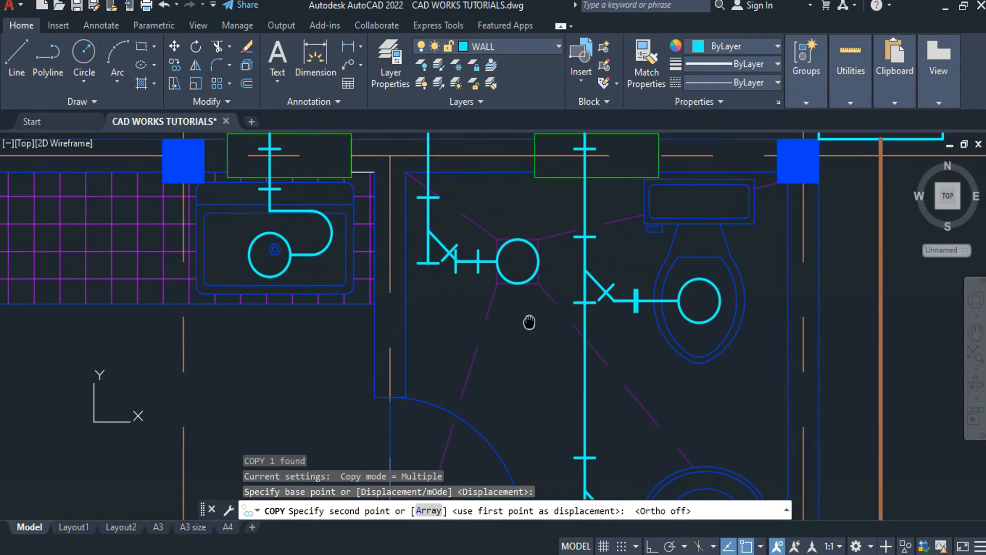
pyautogui.click(527, 311)
pyautogui.press('Escape')
# - Change the copied label's text to FD and shift it slightly to centre it below the floor drain
pyautogui.doubleClick(535, 314)
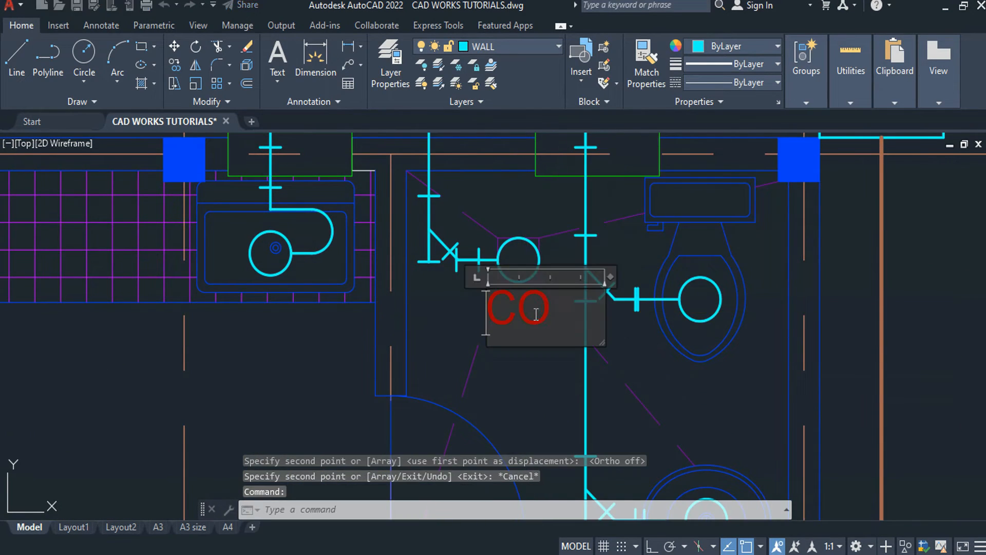
pyautogui.click(532, 380)
pyautogui.write('m')
pyautogui.press('Return')
pyautogui.click(533, 368)
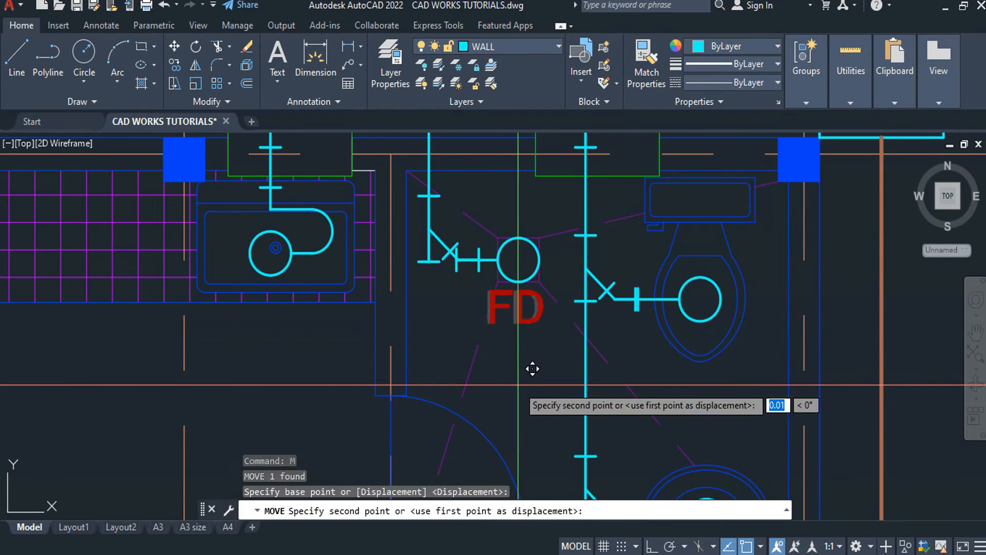
pyautogui.click(538, 369)
# - Copy the FD label to just below the toilet bowl
pyautogui.click(523, 328)
pyautogui.write('c')
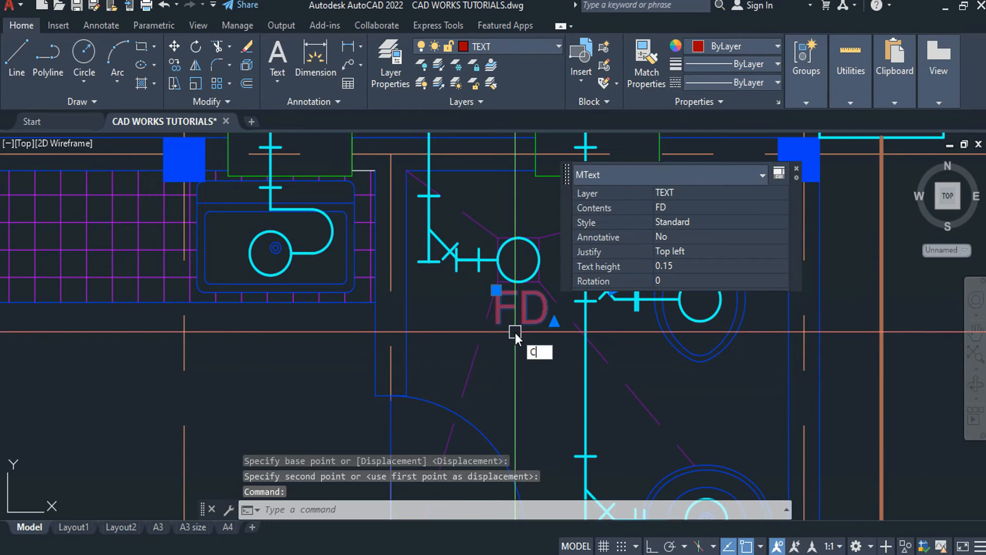
pyautogui.write('o')
pyautogui.press('Return')
pyautogui.click(517, 316)
pyautogui.scroll(2, 745, 411)
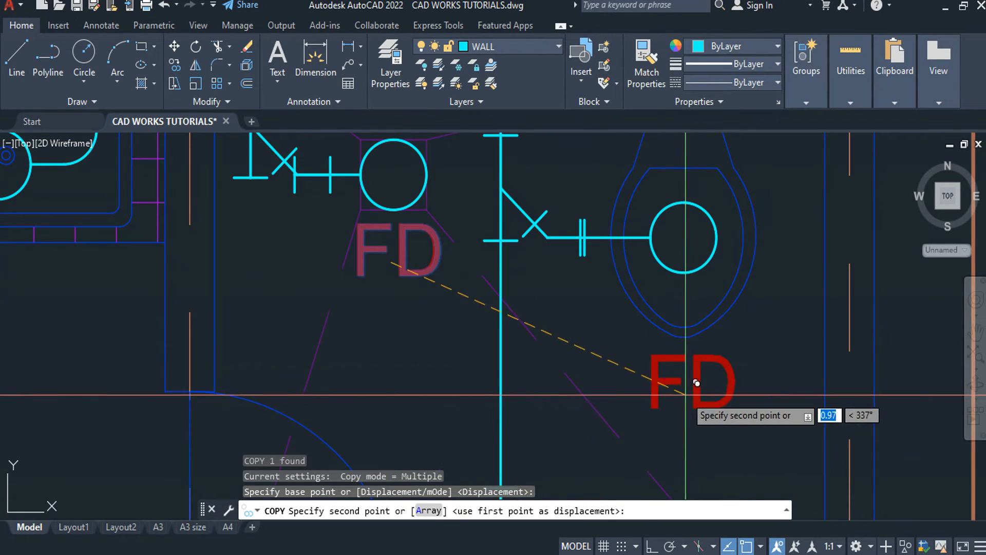
pyautogui.click(697, 382)
pyautogui.press('Escape')
# - Change the label below the toilet to WC and move it to centre it under the bowl
pyautogui.doubleClick(696, 383)
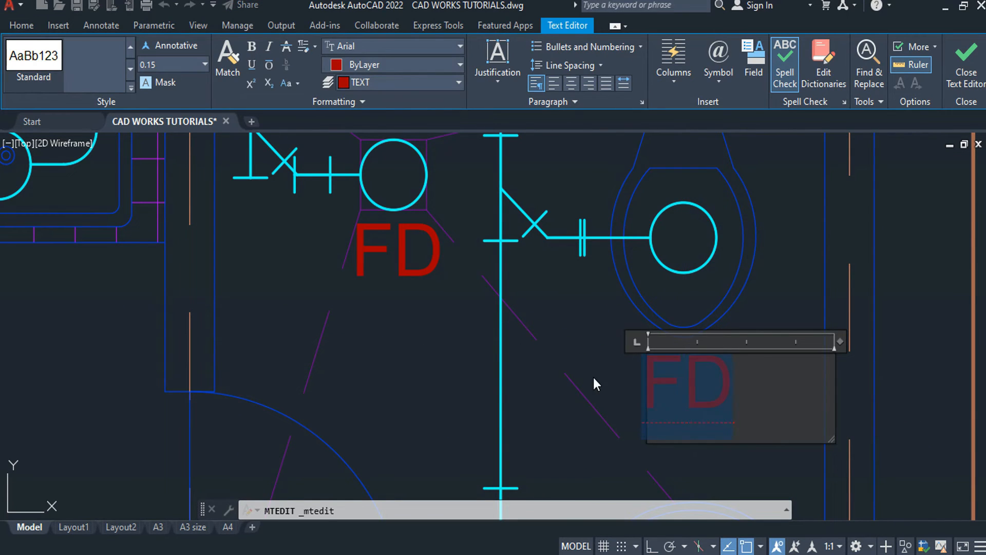
pyautogui.click(583, 355)
pyautogui.click(768, 393)
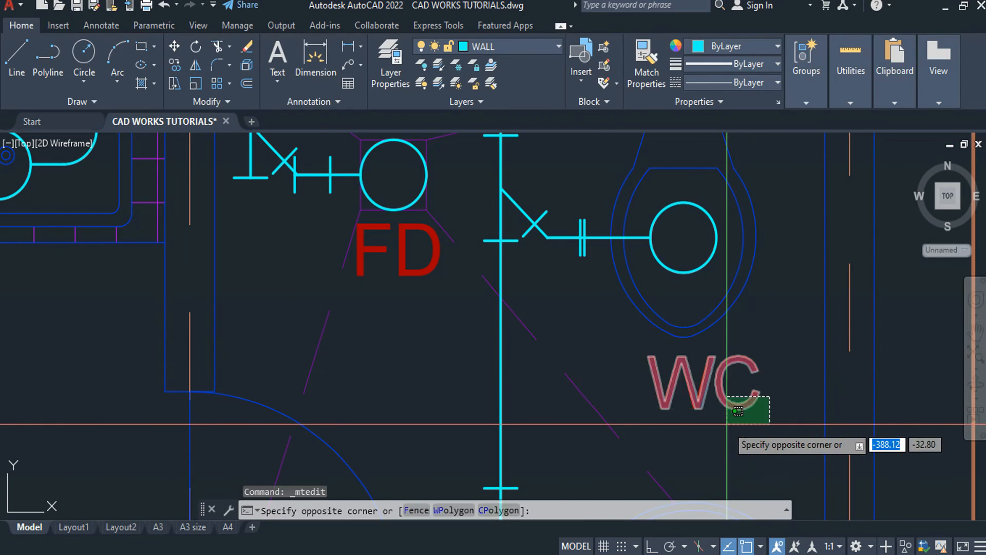
pyautogui.click(729, 424)
pyautogui.write('m')
pyautogui.press('Return')
pyautogui.click(760, 435)
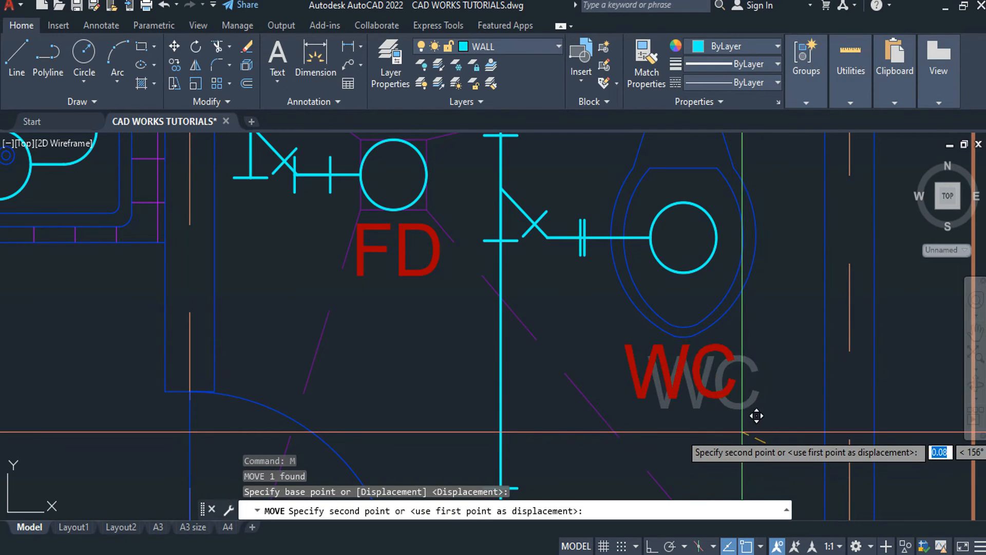
pyautogui.click(737, 423)
# - Copy the WC label to the upper edge of the lavatory basin
pyautogui.click(746, 378)
pyautogui.click(703, 409)
pyautogui.write('co')
pyautogui.press('Return')
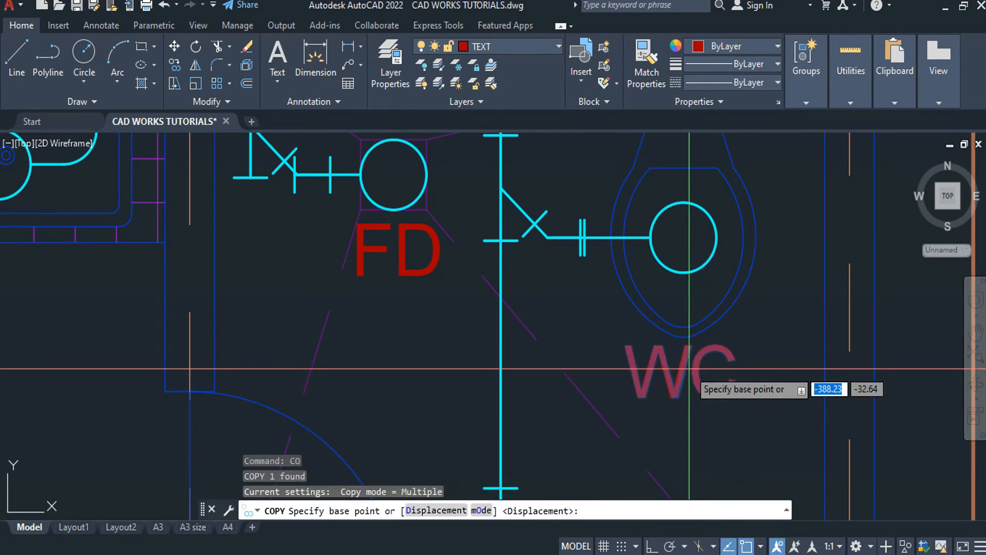
pyautogui.click(689, 368)
pyautogui.moveTo(674, 437); pyautogui.dragTo(676, 278, button='middle')
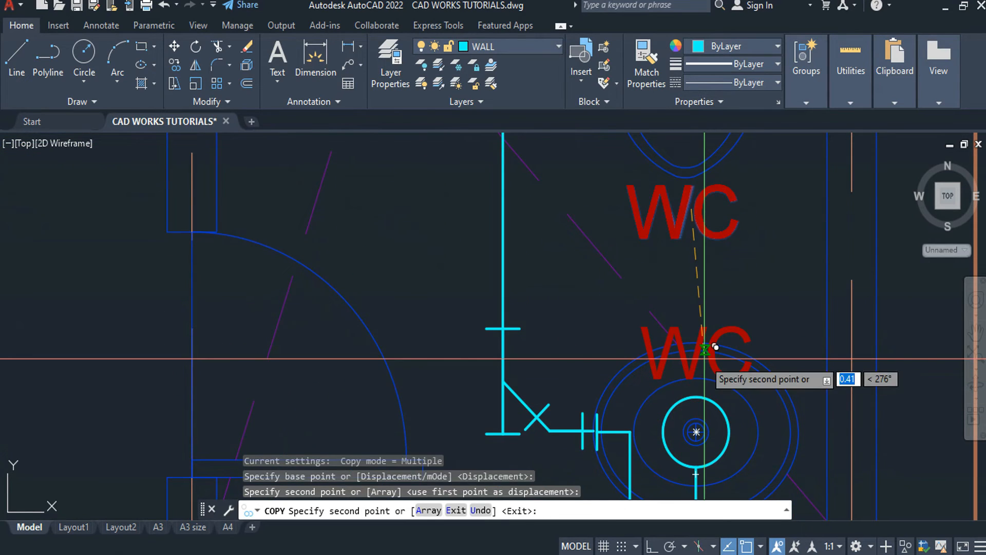
pyautogui.click(715, 345)
pyautogui.press('Escape')
# - Change the label at the lavatory basin to LAV and shift it slightly to centre it above the drain
pyautogui.click(750, 360)
pyautogui.doubleClick(760, 360)
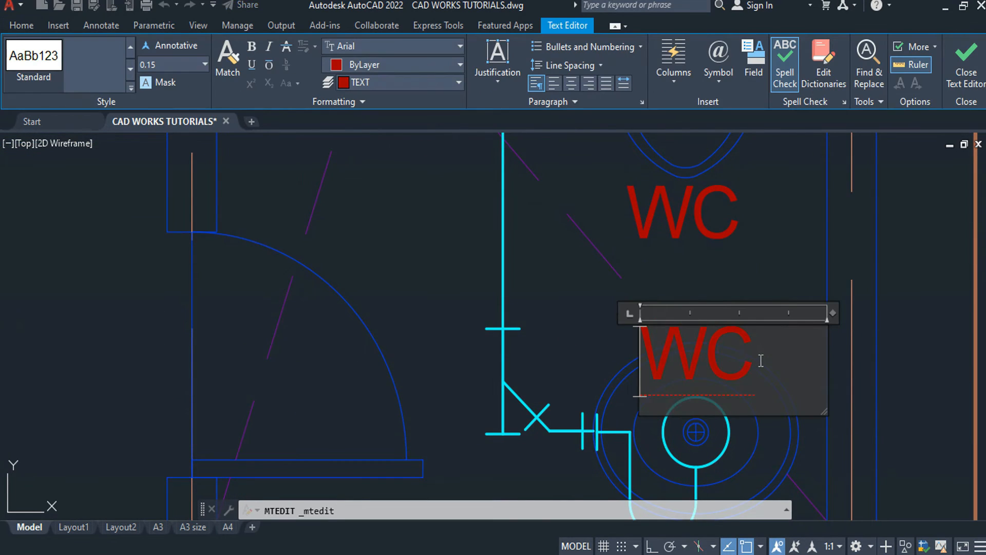
pyautogui.write('LAV')
pyautogui.click(546, 362)
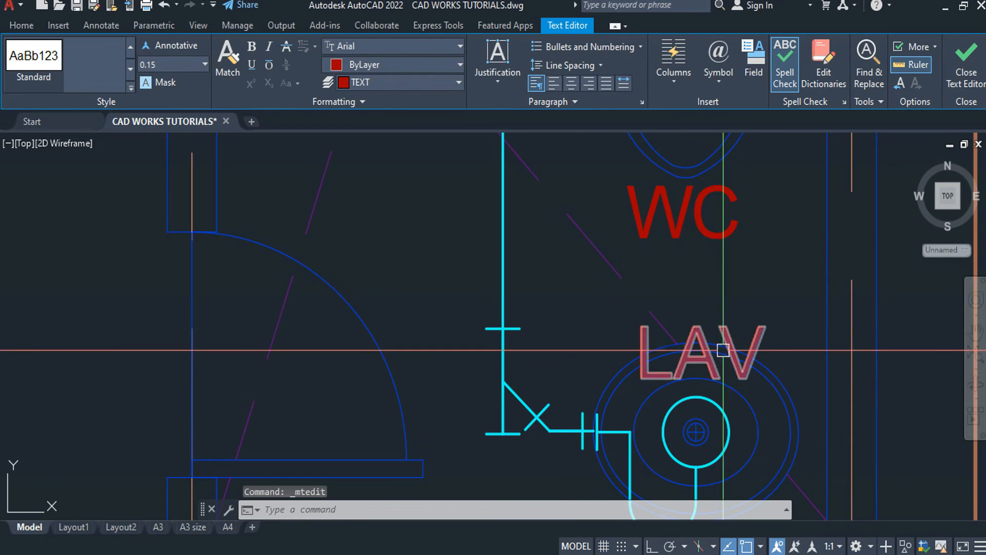
pyautogui.click(793, 335)
pyautogui.click(743, 320)
pyautogui.press('Return')
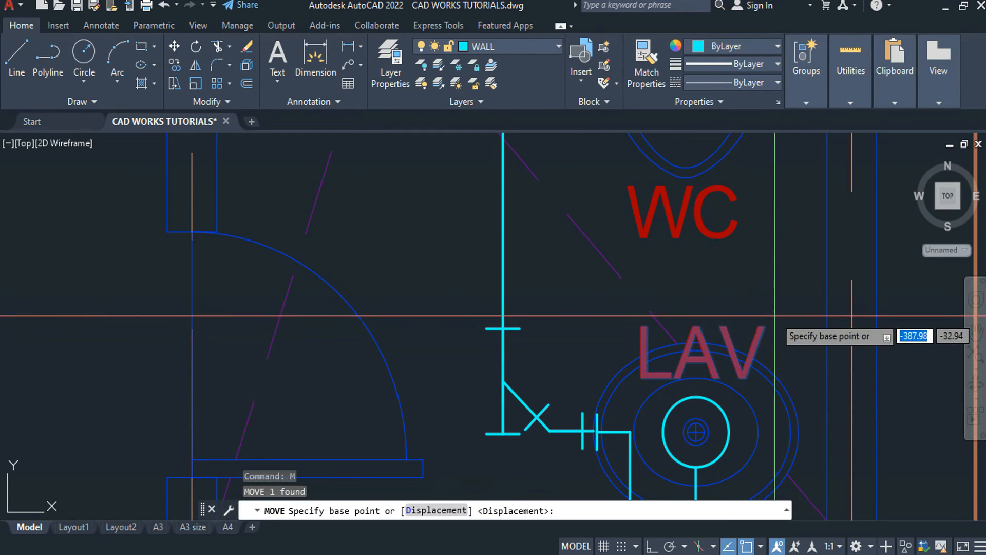
pyautogui.click(789, 306)
pyautogui.click(782, 303)
# - Copy the WC label to just below the kitchen sink
pyautogui.click(708, 233)
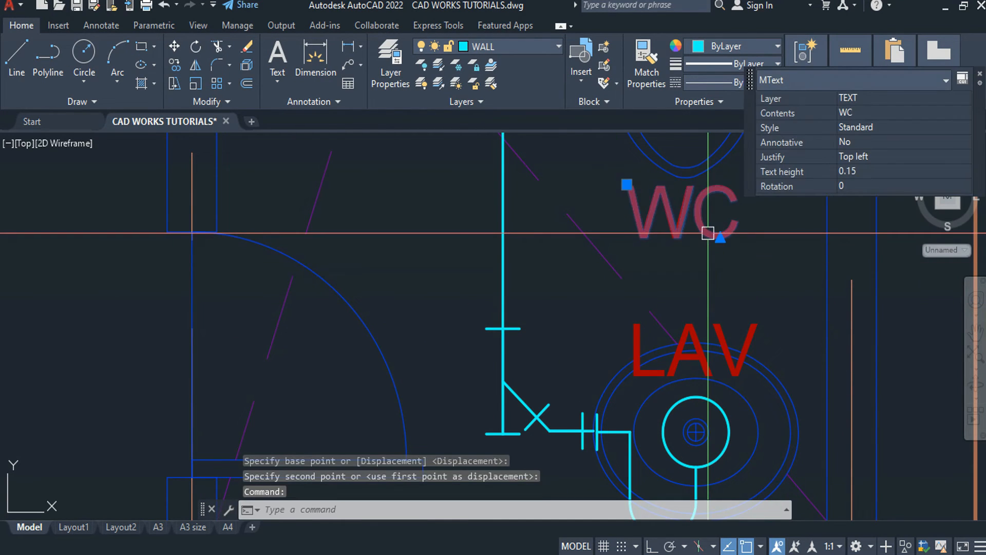
pyautogui.write('CO')
pyautogui.press('Return')
pyautogui.click(693, 230)
pyautogui.moveTo(393, 291); pyautogui.dragTo(912, 468, button='middle')
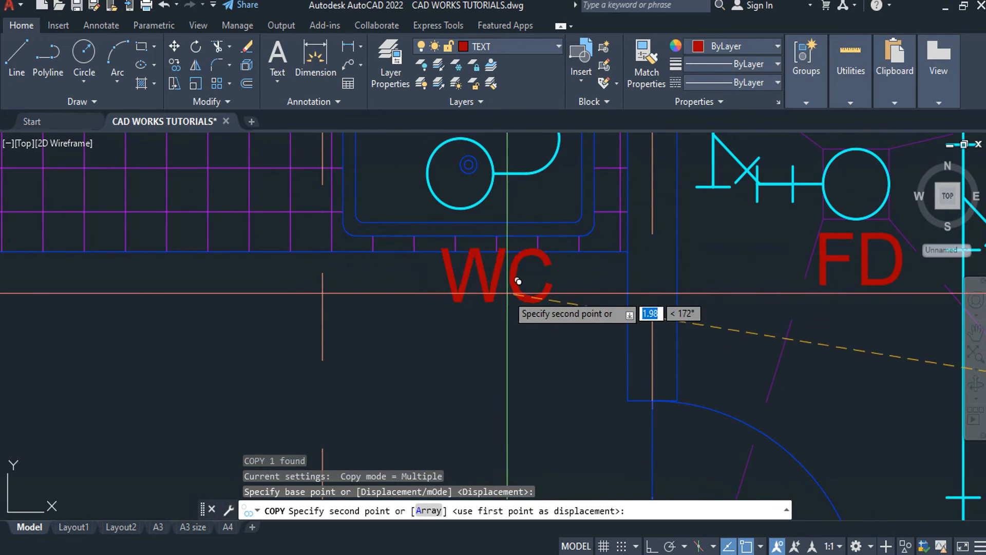
pyautogui.click(492, 275)
pyautogui.press('Escape')
# - Change the text of the label below the kitchen sink to KS
pyautogui.doubleClick(529, 278)
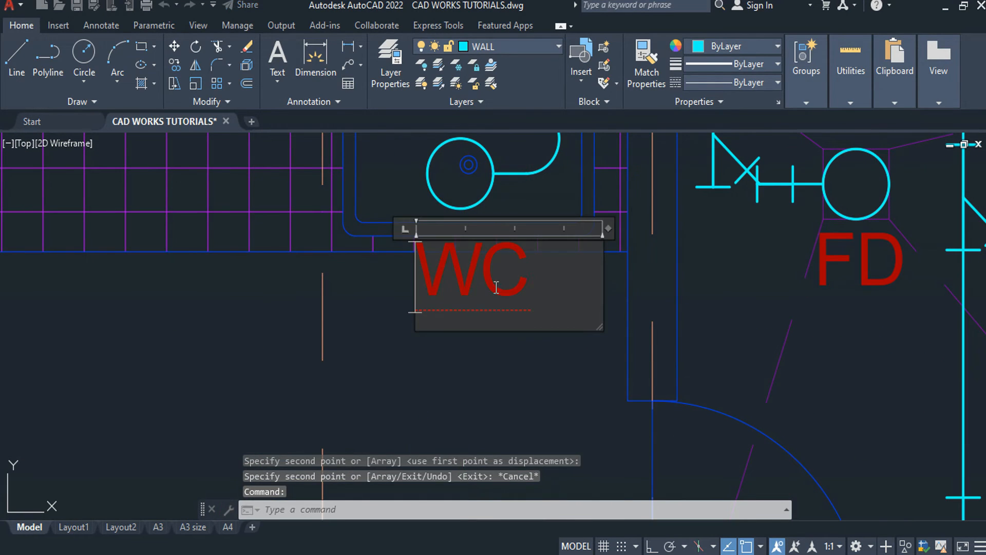
pyautogui.write('KS')
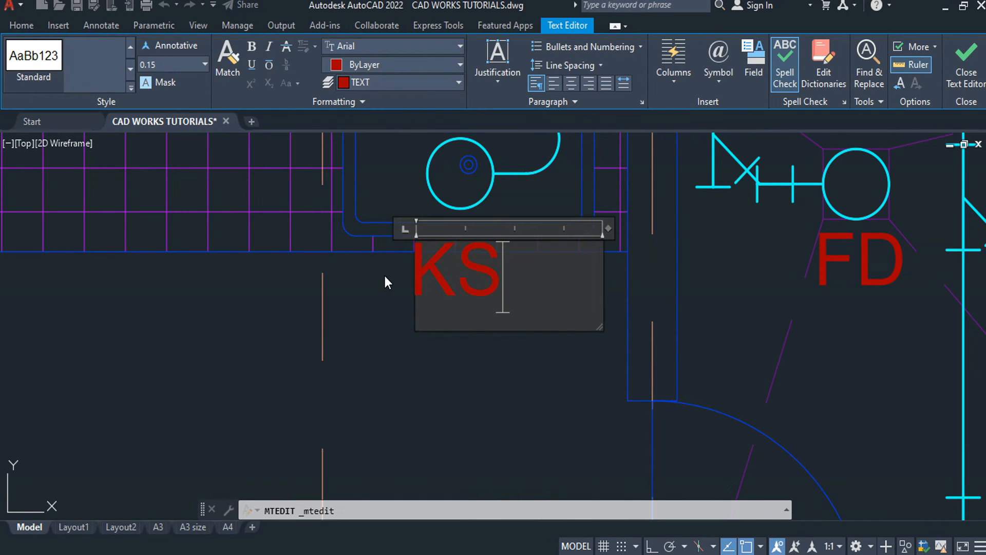
pyautogui.click(387, 282)
# - Examine the labelled drainage layout, especially where the septic tank pipe and the floor drain branch meet the main pipe
pyautogui.scroll(-2, 405, 340)
pyautogui.scroll(-5, 453, 350)
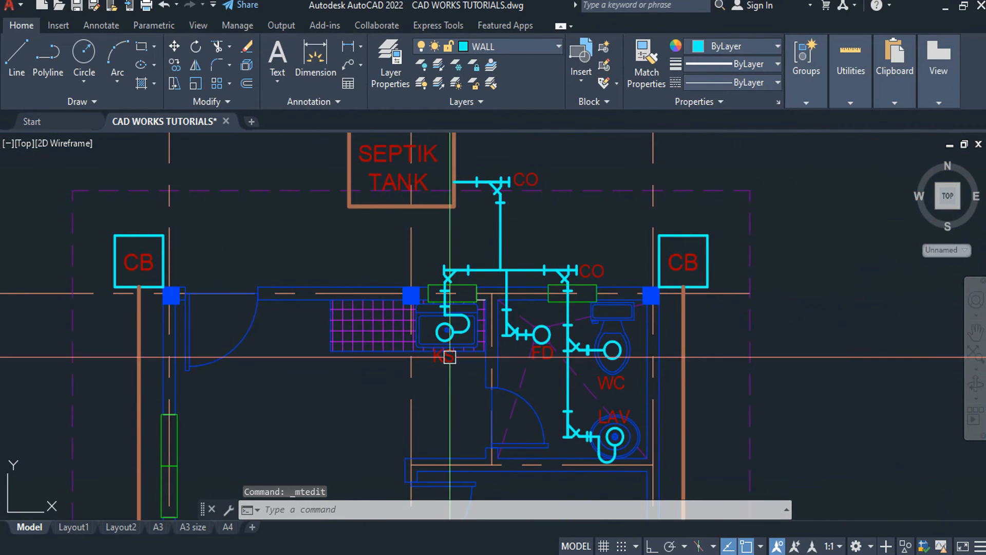
pyautogui.scroll(3, 580, 286)
pyautogui.scroll(-3, 575, 287)
pyautogui.scroll(3, 500, 267)
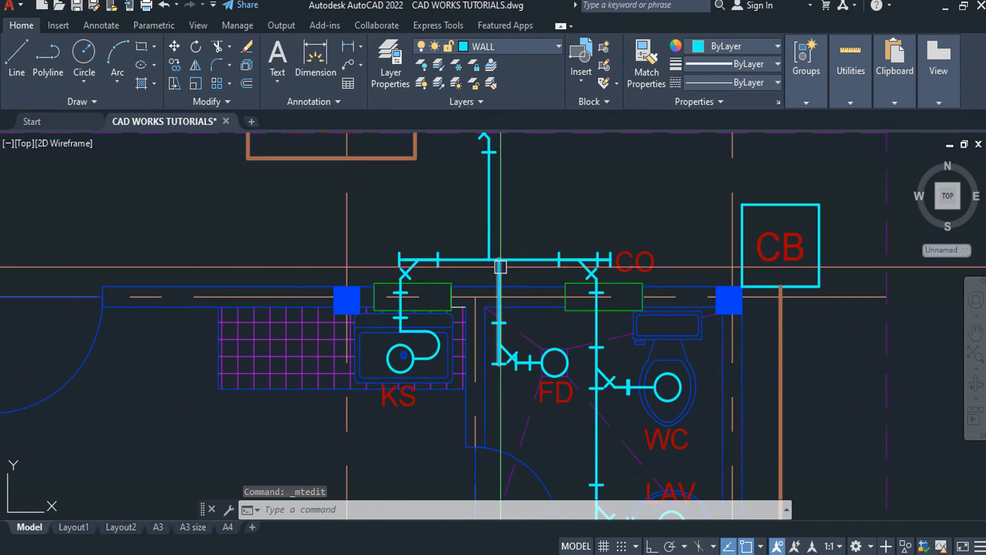
pyautogui.scroll(2, 509, 261)
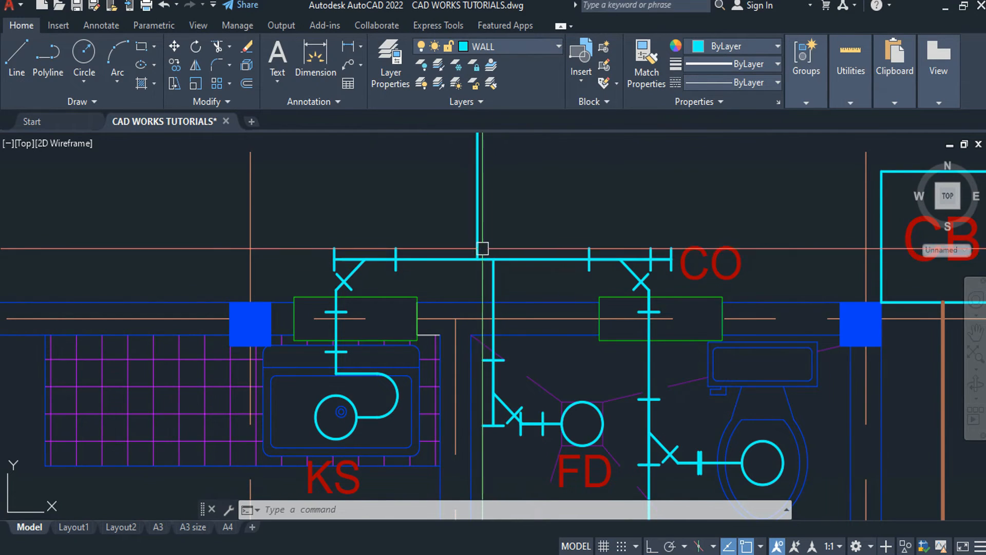
pyautogui.scroll(-2, 510, 261)
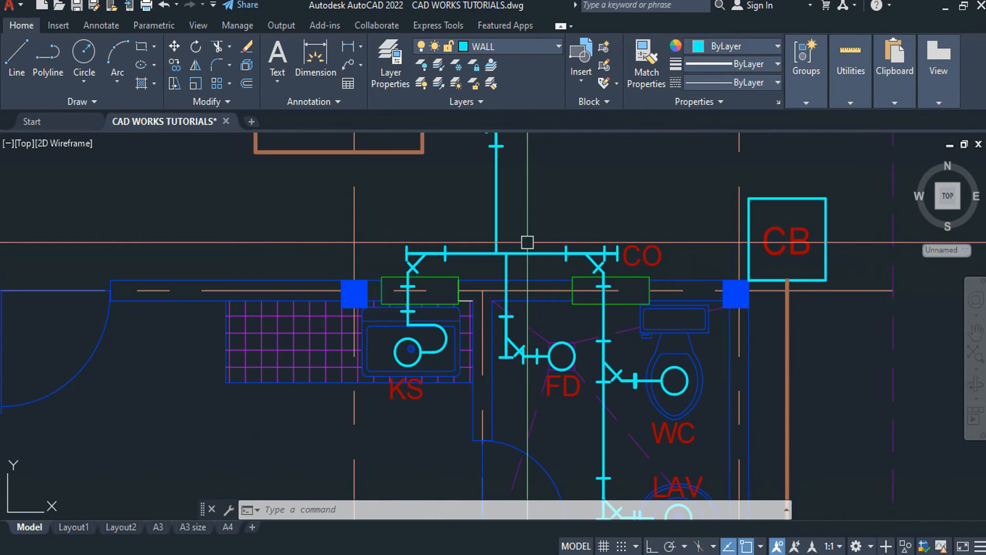
pyautogui.moveTo(524, 238)
pyautogui.mouseDown(button='middle')
pyautogui.moveTo(537, 298)
pyautogui.moveTo(598, 299)
pyautogui.mouseUp(button='middle')
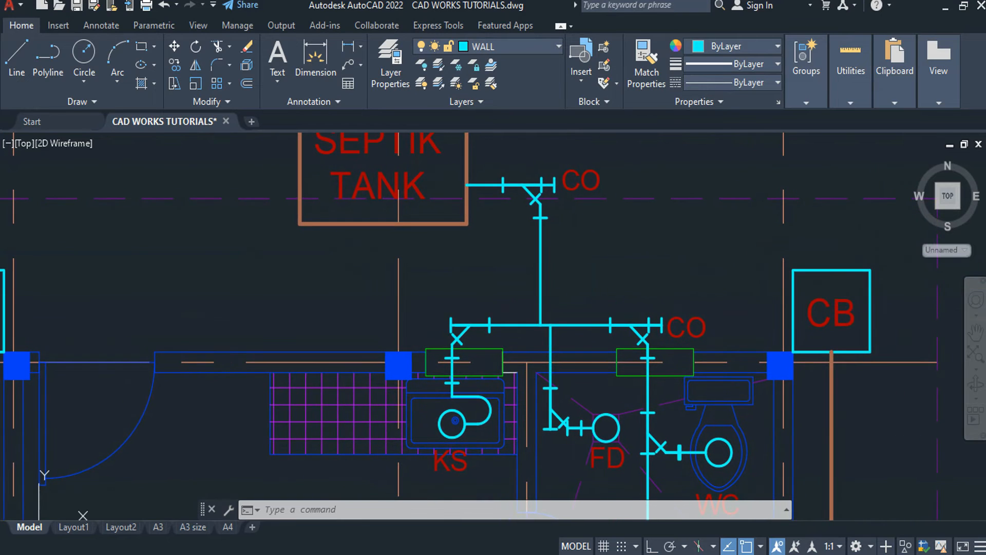
# - Move the septic tank with its connecting wye, cleanout and CO label slightly left, farther from the floor drain branch
pyautogui.moveTo(552, 259); pyautogui.dragTo(595, 291, button='middle')
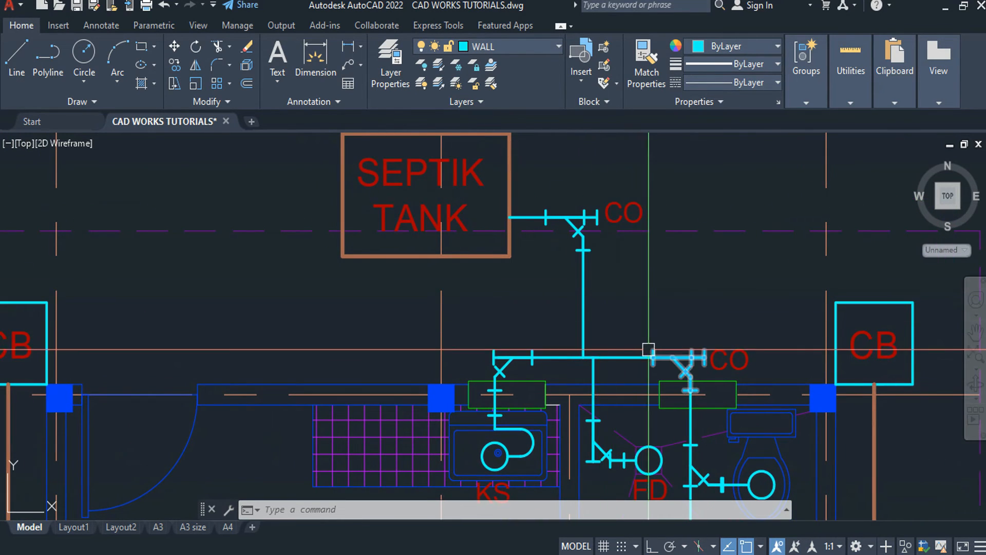
pyautogui.moveTo(435, 212); pyautogui.dragTo(447, 232, button='middle')
pyautogui.click(327, 143)
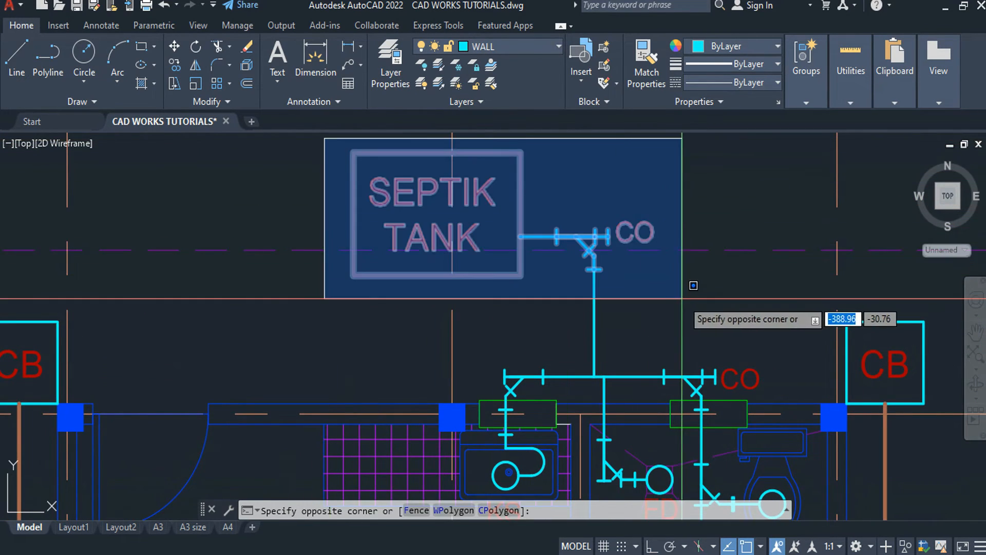
pyautogui.click(683, 298)
pyautogui.write('M')
pyautogui.press('Return')
pyautogui.scroll(4, 621, 343)
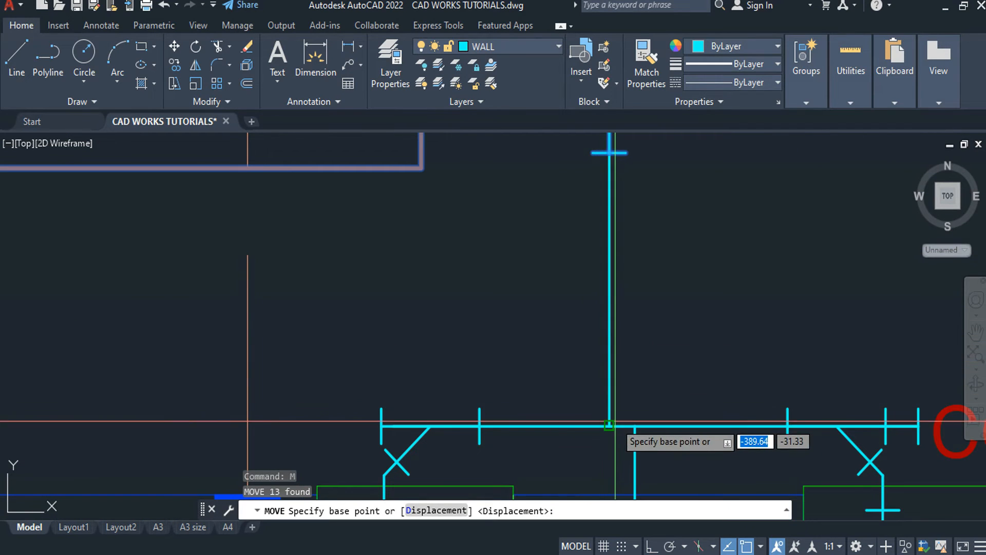
pyautogui.click(609, 425)
pyautogui.click(566, 423)
# - Move the vertical pipe left so that its upper end meets the wye beside the septic tank
pyautogui.scroll(-4, 641, 358)
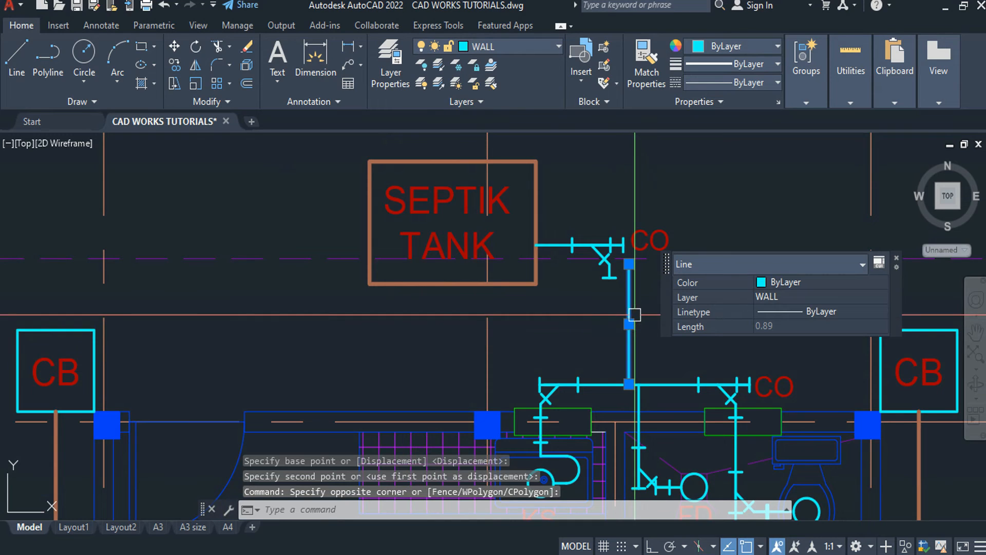
pyautogui.write('m')
pyautogui.press('Return')
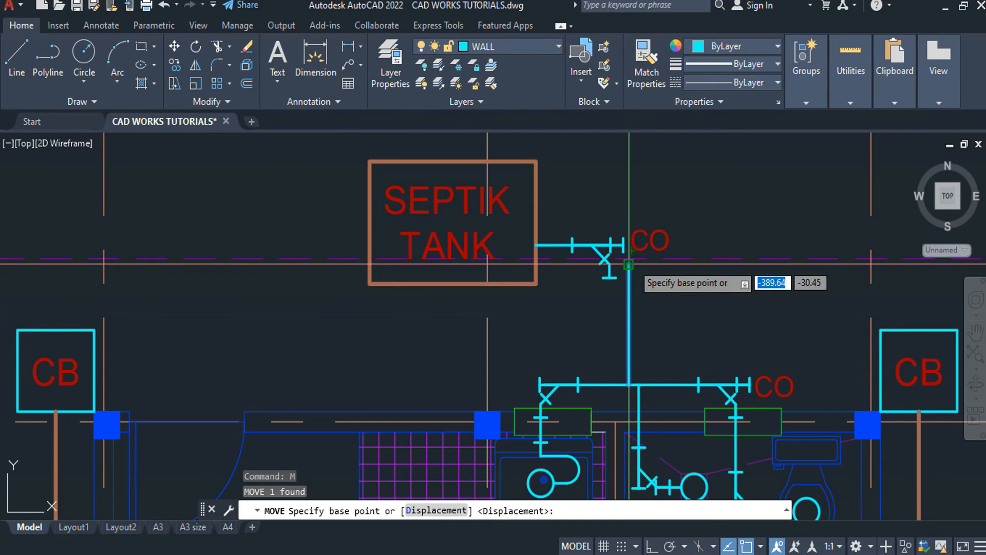
pyautogui.click(627, 266)
pyautogui.scroll(2, 617, 267)
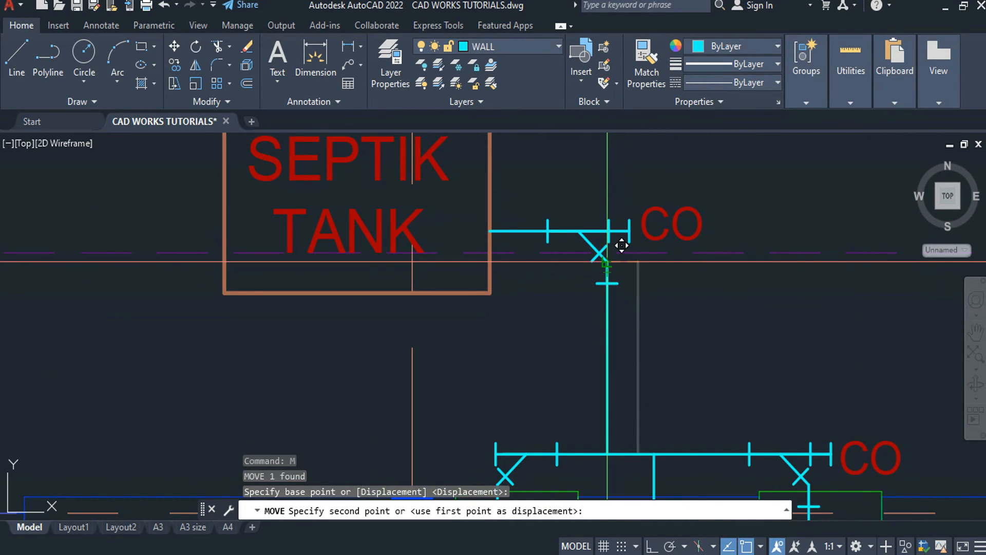
pyautogui.press('Escape')
pyautogui.press('Escape')
pyautogui.press('Escape')
# - Draw a horizontal line 0.2 long in the empty area above the main drainage pipe
pyautogui.scroll(-5, 629, 262)
pyautogui.scroll(4, 620, 329)
pyautogui.scroll(-3, 668, 354)
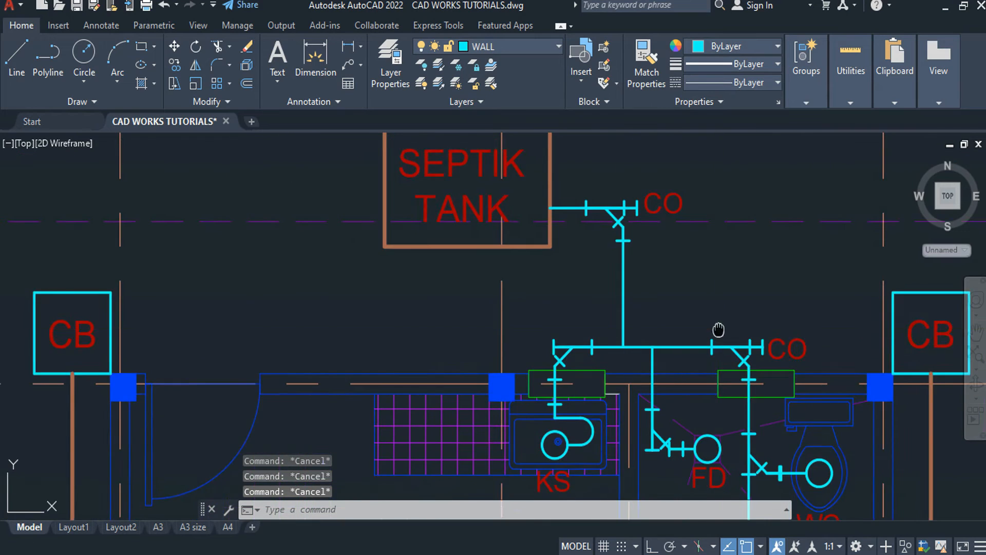
pyautogui.scroll(1, 563, 288)
pyautogui.press('l')
pyautogui.press('Return')
pyautogui.click(538, 257)
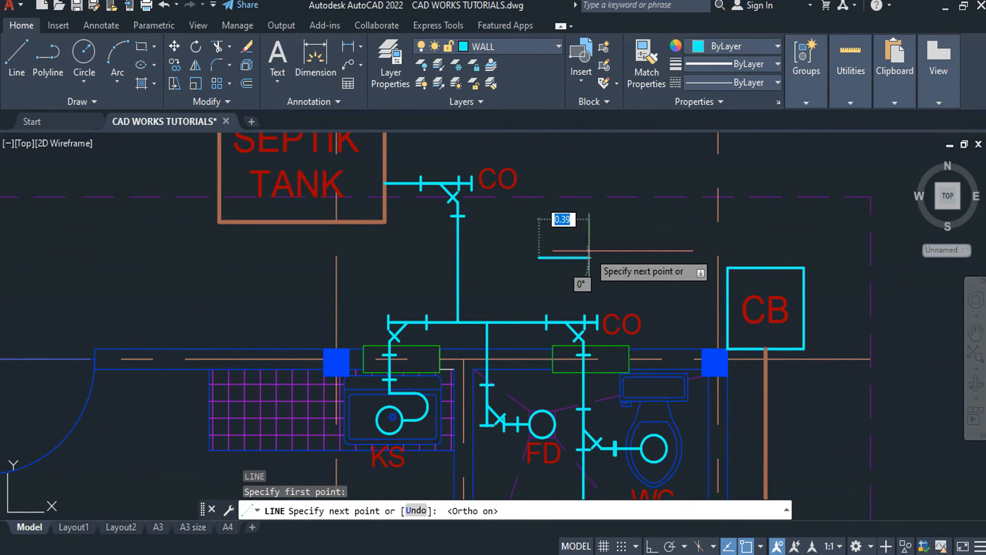
pyautogui.write('.2')
pyautogui.press('Return')
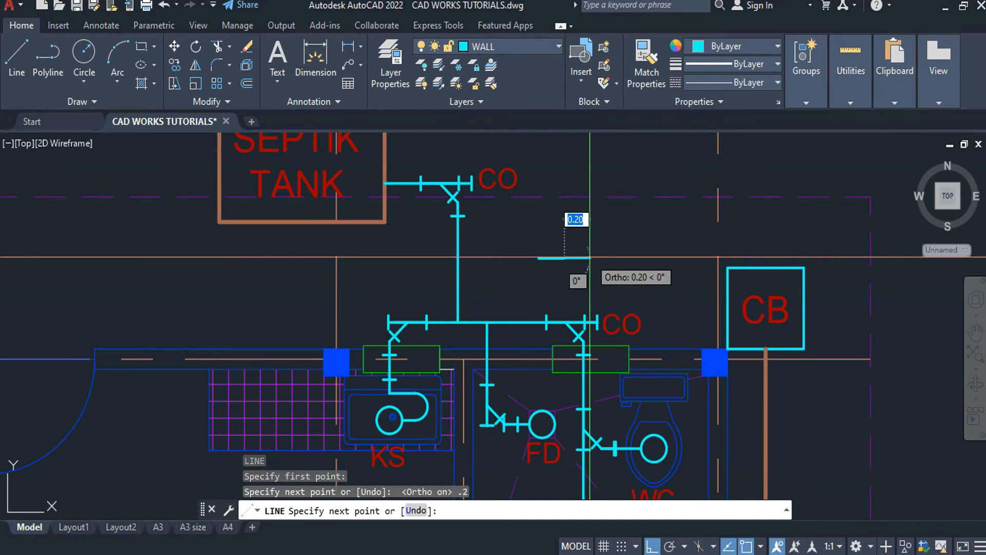
pyautogui.press('Escape')
# - Draw a vertical line 0.1 long just right of the short horizontal line
pyautogui.scroll(4, 585, 268)
pyautogui.press('Return')
pyautogui.click(587, 245)
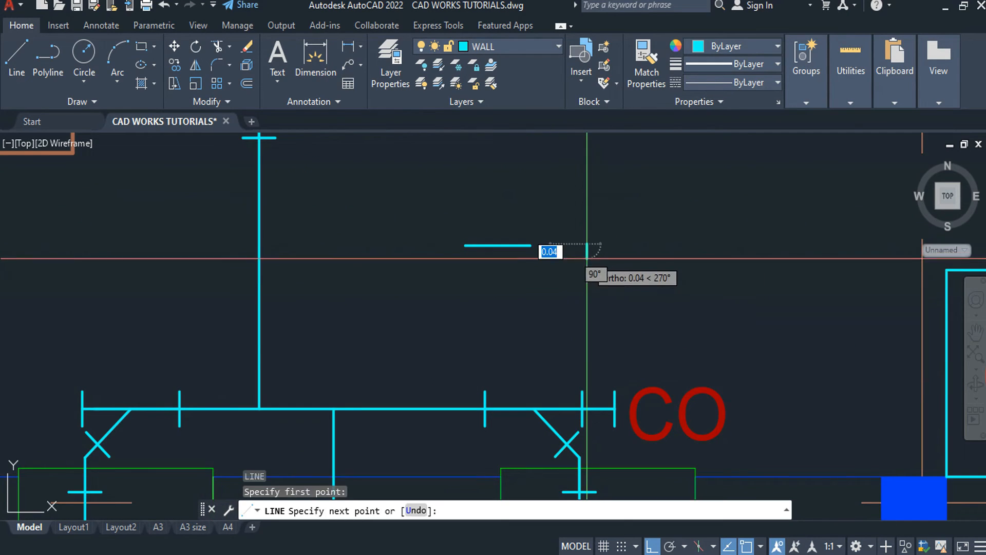
pyautogui.press('Return')
pyautogui.press('Escape')
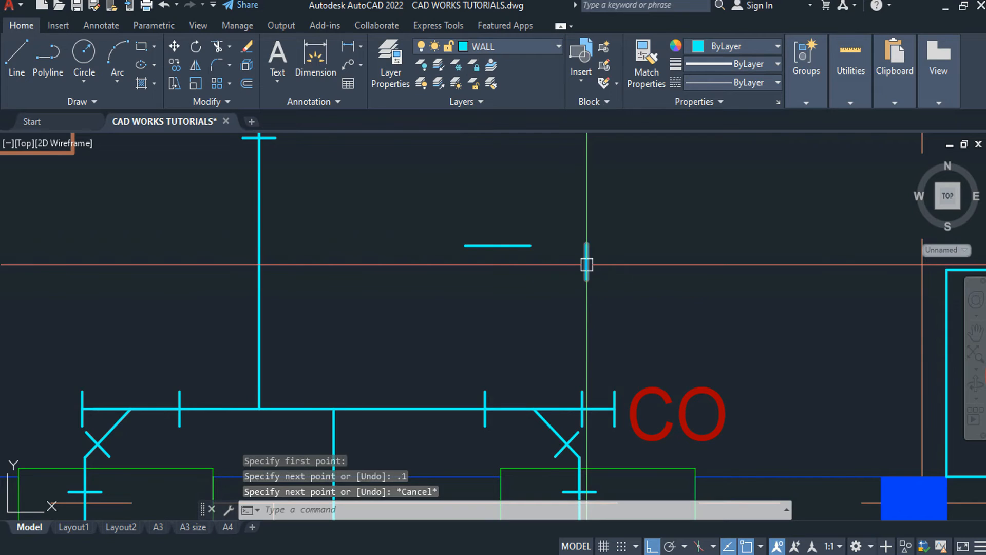
# - Copy the short vertical line by its midpoint onto both ends of the 0.2 horizontal line
pyautogui.click(587, 271)
pyautogui.press('Return')
pyautogui.click(588, 260)
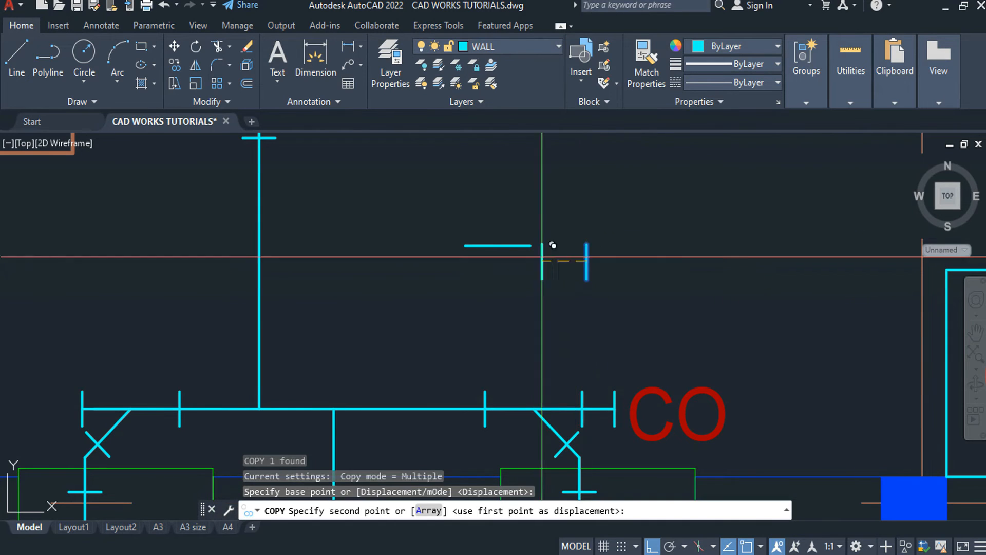
pyautogui.click(464, 246)
pyautogui.click(530, 246)
pyautogui.press('Escape')
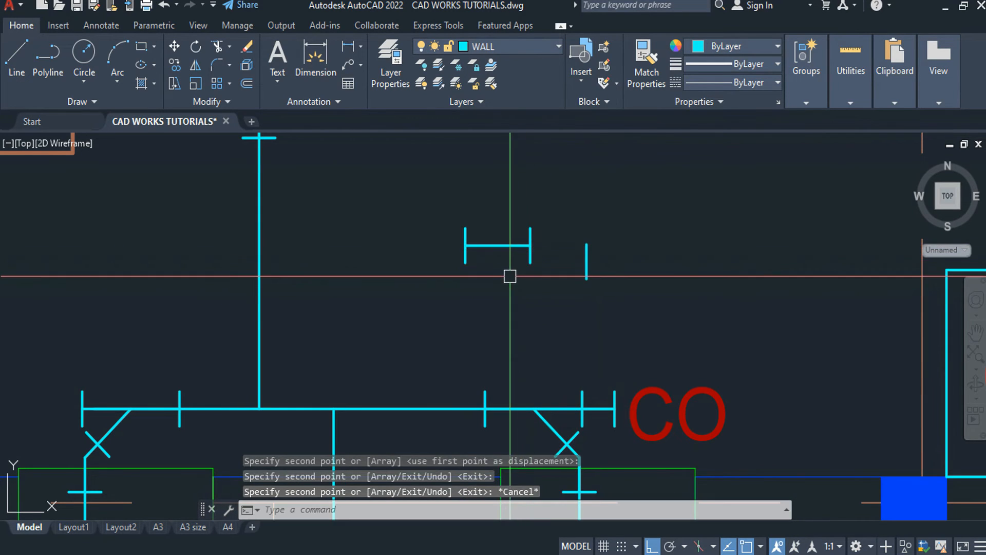
# - Move the original short vertical line so its upper end sits at the midpoint of the 0.2 horizontal line
pyautogui.click(599, 275)
pyautogui.click(569, 287)
pyautogui.write('m')
pyautogui.press('Return')
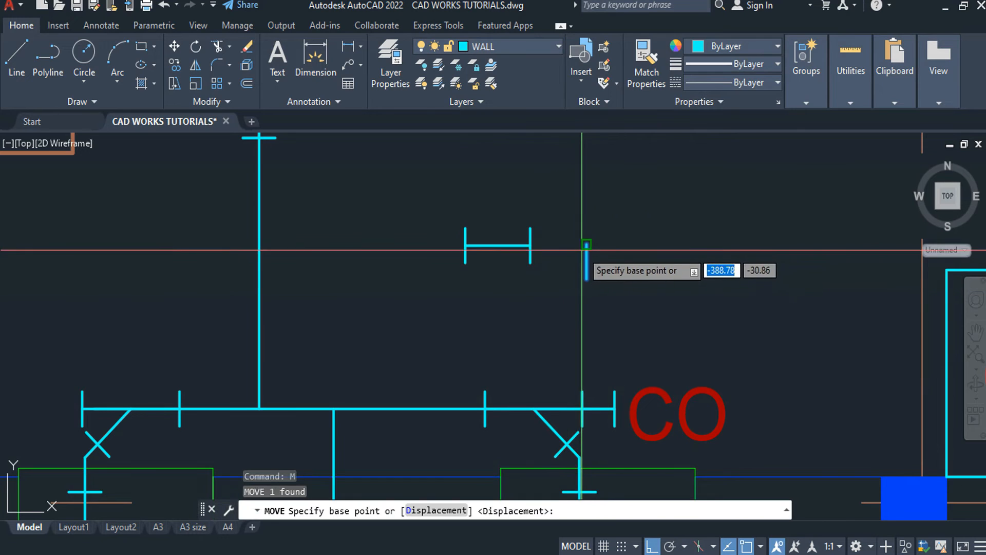
pyautogui.click(587, 245)
pyautogui.click(498, 246)
pyautogui.press('Escape')
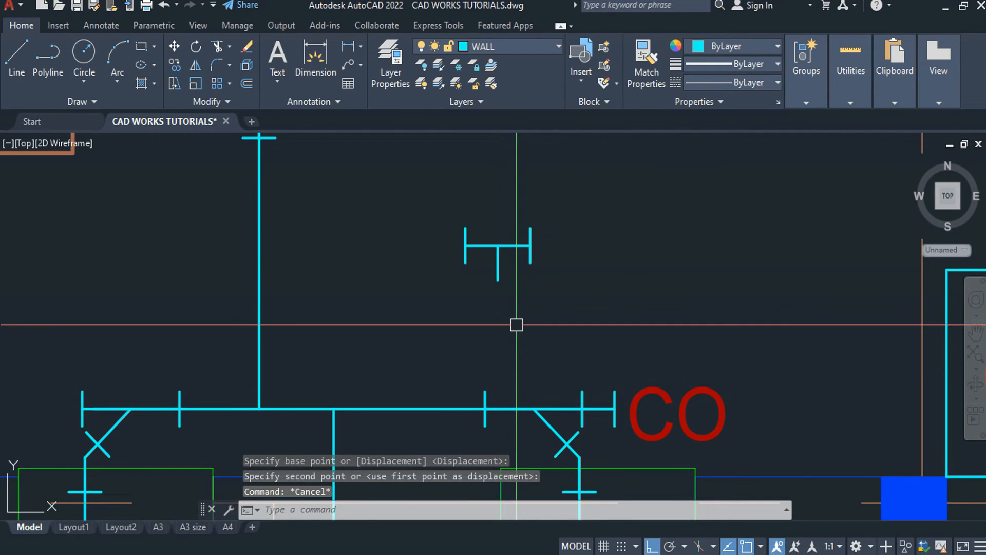
# - Draw a horizontal line 0.1 long and centre it on the lower end of the tee's stem
pyautogui.write('l')
pyautogui.press('Return')
pyautogui.click(538, 336)
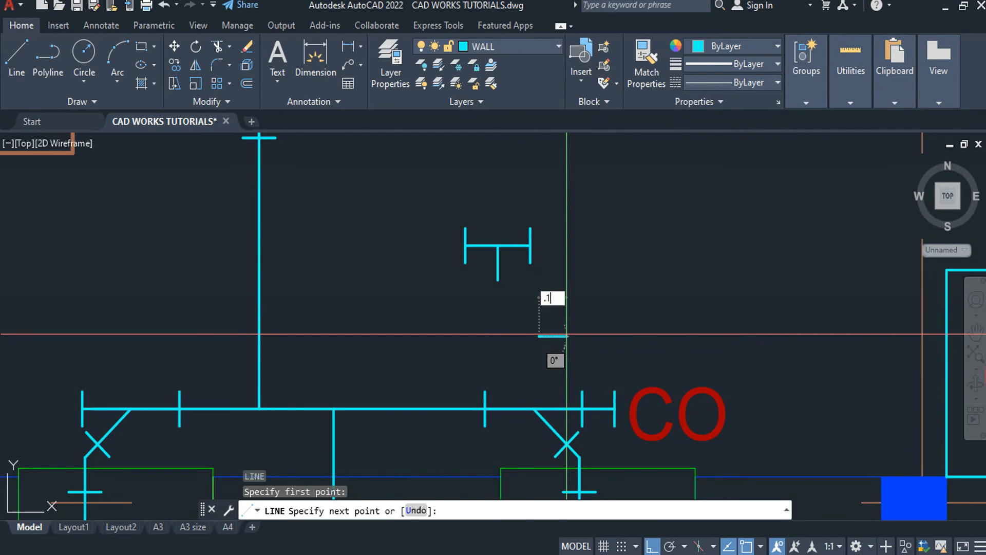
pyautogui.press('Return')
pyautogui.press('Escape')
pyautogui.click(565, 337)
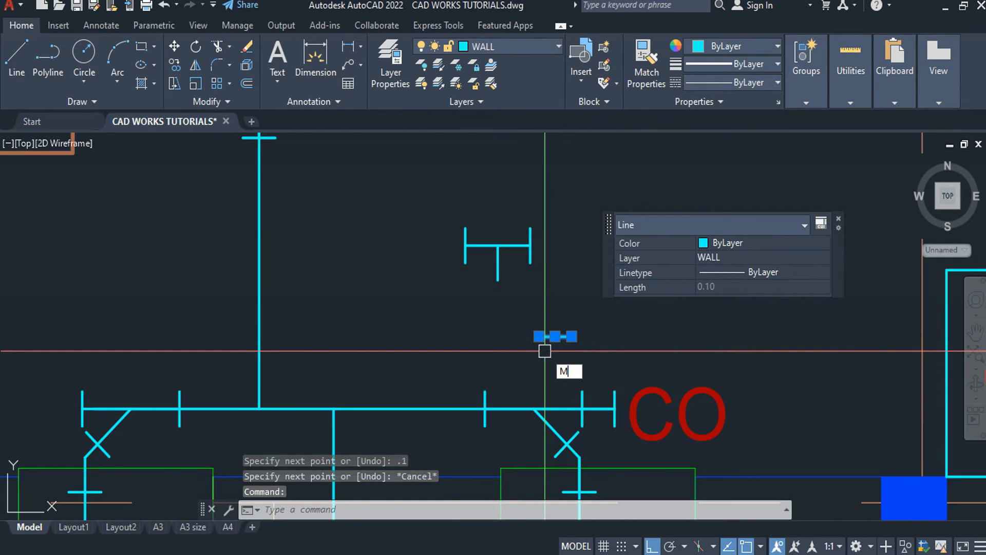
pyautogui.write('m')
pyautogui.press('Return')
pyautogui.click(555, 337)
pyautogui.click(498, 280)
pyautogui.press('Escape')
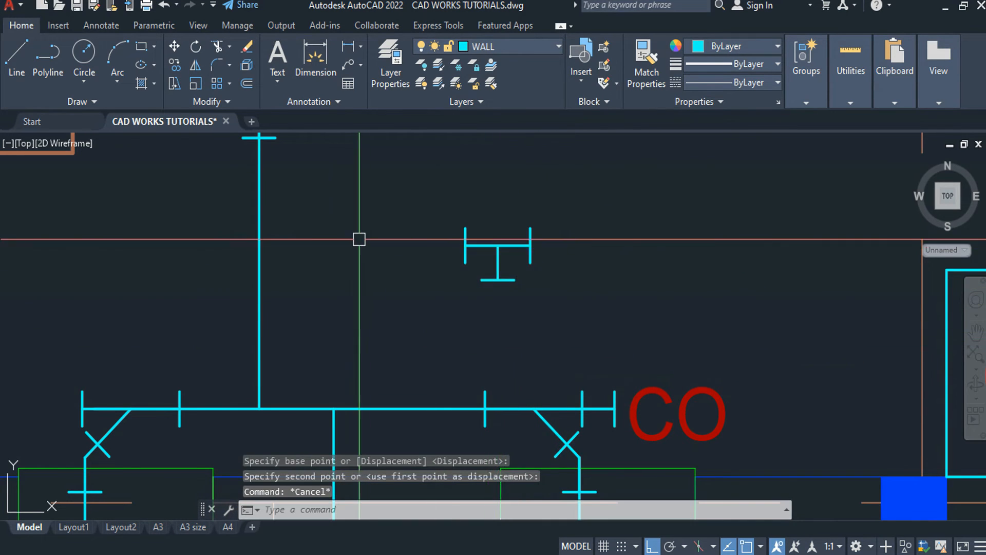
# - Group the five lines of the tee fitting into one object
pyautogui.scroll(-4, 359, 240)
pyautogui.press('Escape')
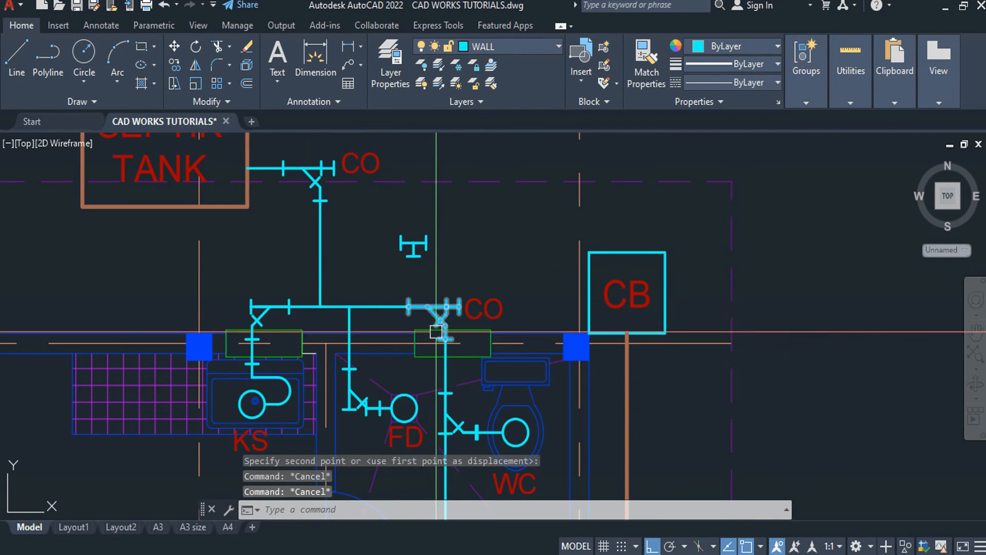
pyautogui.scroll(2, 416, 247)
pyautogui.click(472, 198)
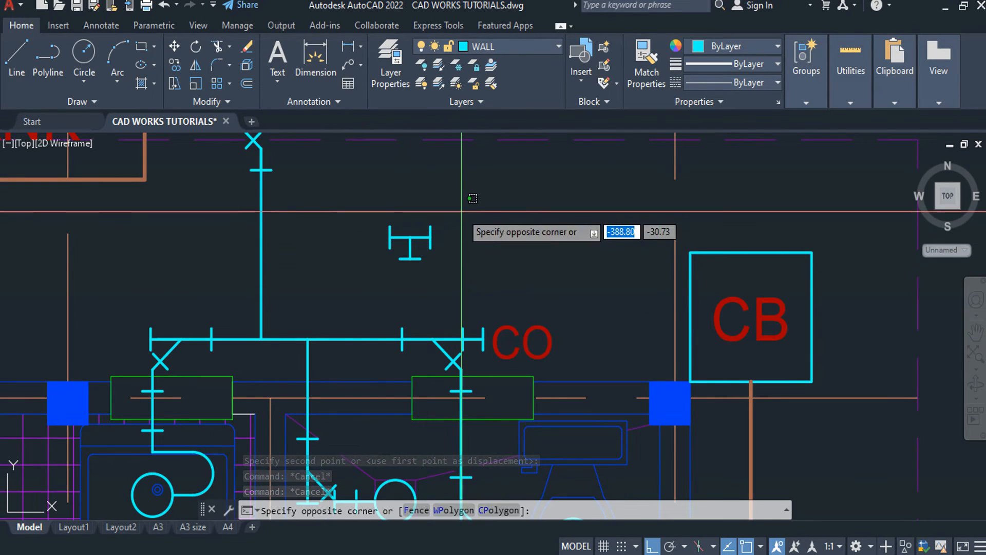
pyautogui.click(387, 286)
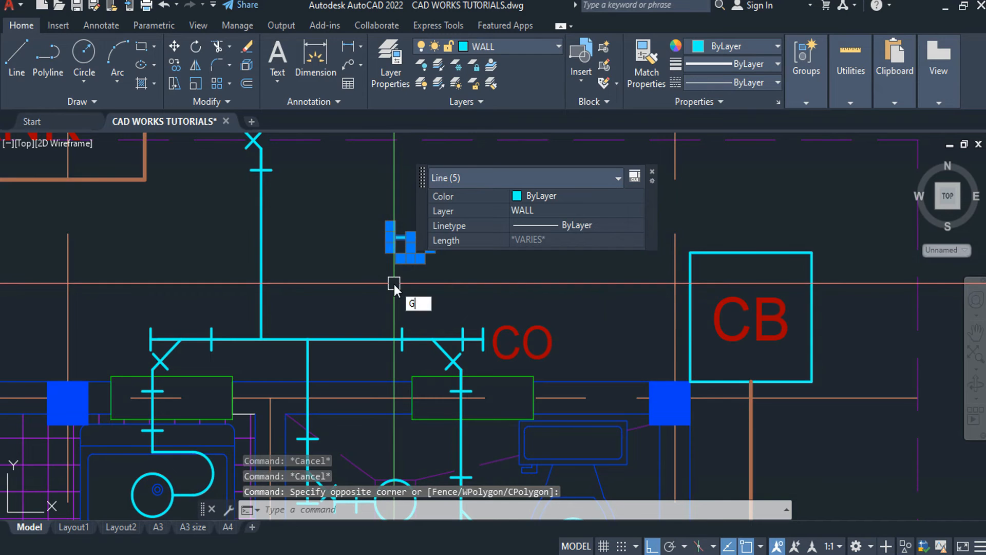
pyautogui.press('Return')
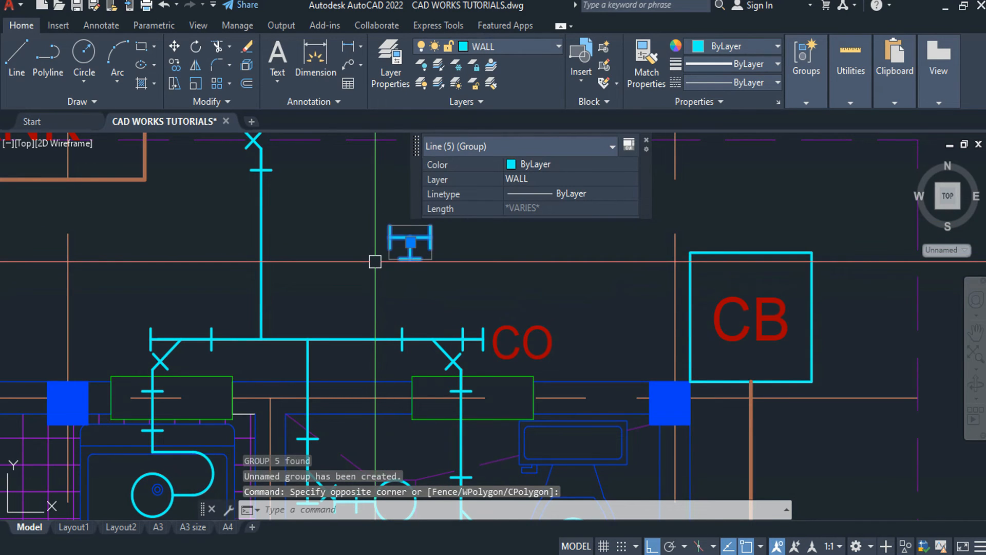
pyautogui.write('G')
pyautogui.press('Return')
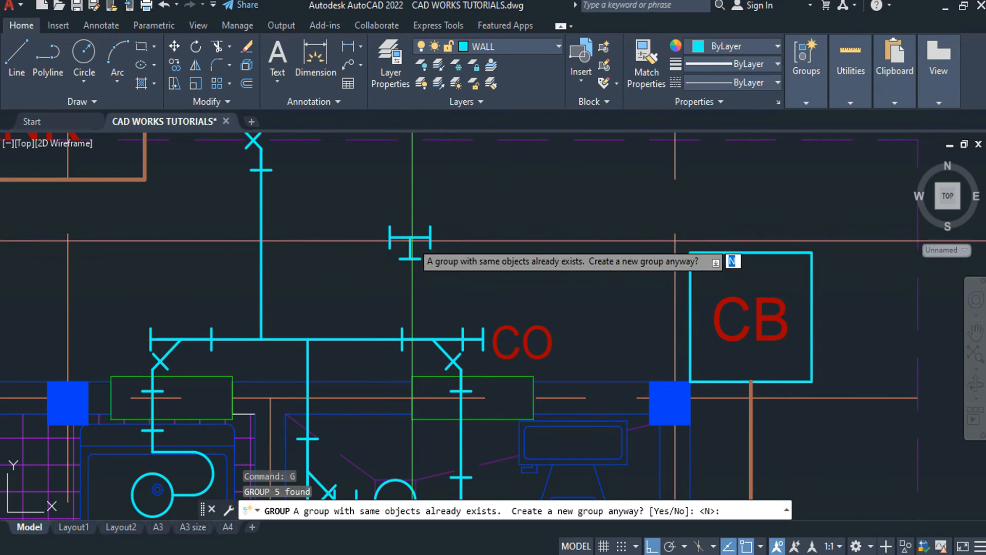
pyautogui.press('Escape')
pyautogui.click(446, 209)
pyautogui.click(409, 260)
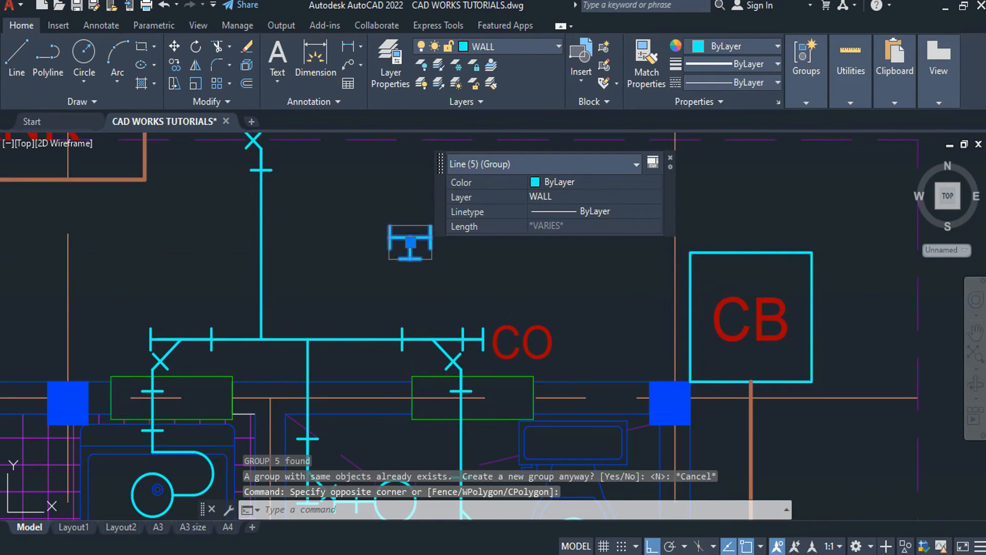
pyautogui.write('m')
pyautogui.press('Return')
pyautogui.click(410, 242)
pyautogui.press('Escape')
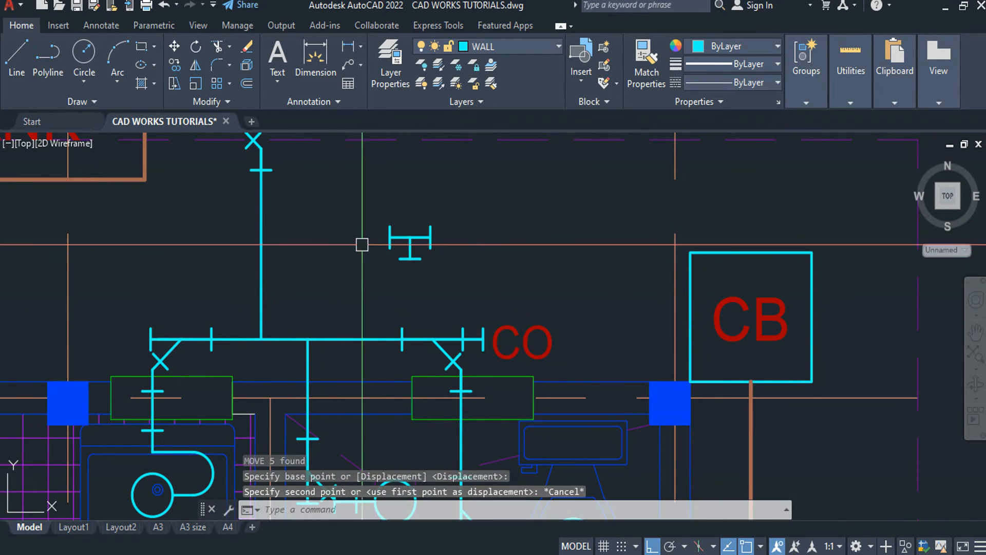
# - Move the tee fitting onto the junction of the floor drain branch and the main pipe
pyautogui.click(432, 199)
pyautogui.click(375, 259)
pyautogui.write('M')
pyautogui.press('Return')
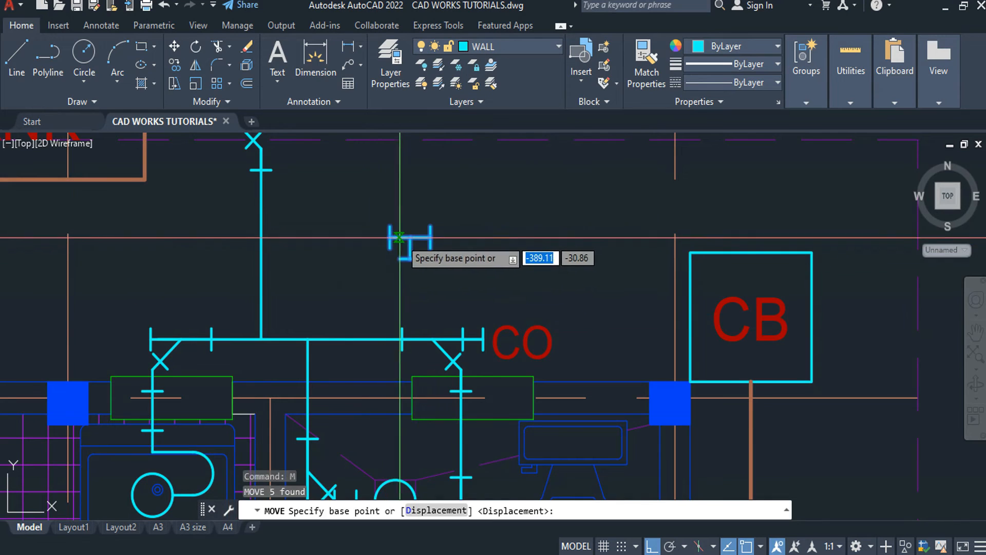
pyautogui.click(405, 238)
pyautogui.press('Escape')
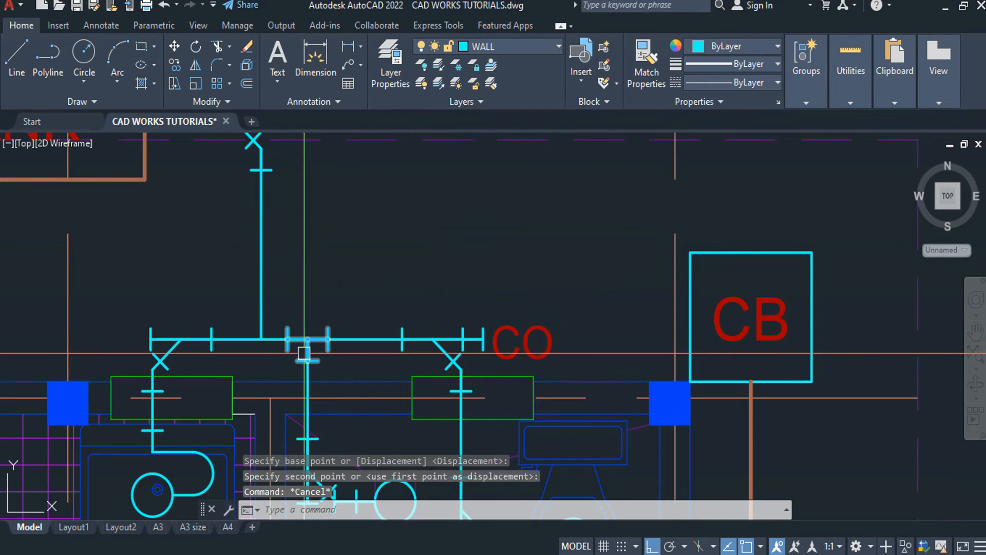
# - Copy the tee fitting straight up into the empty area above the main pipe
pyautogui.click(330, 325)
pyautogui.write('co')
pyautogui.press('Return')
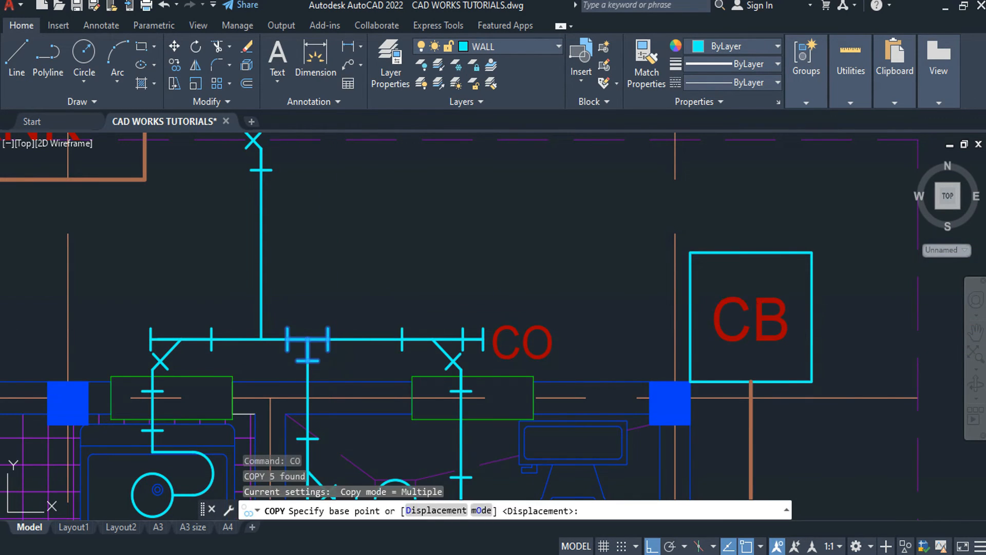
pyautogui.click(307, 343)
pyautogui.click(307, 261)
pyautogui.press('Escape')
# - Mirror the copied tee about its horizontal axis so its stem points upward, erasing the source
pyautogui.click(349, 246)
pyautogui.click(317, 261)
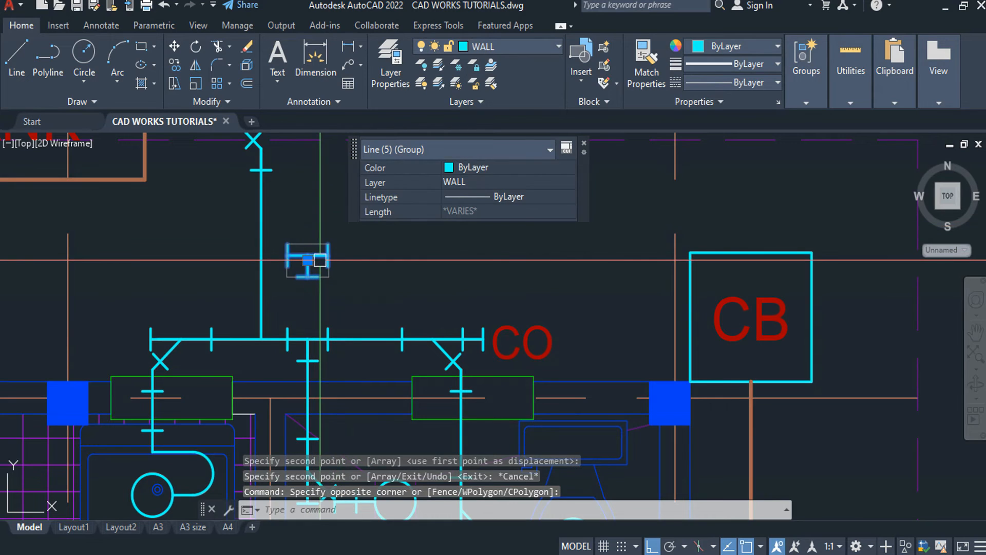
pyautogui.press('Return')
pyautogui.click(307, 257)
pyautogui.click(386, 266)
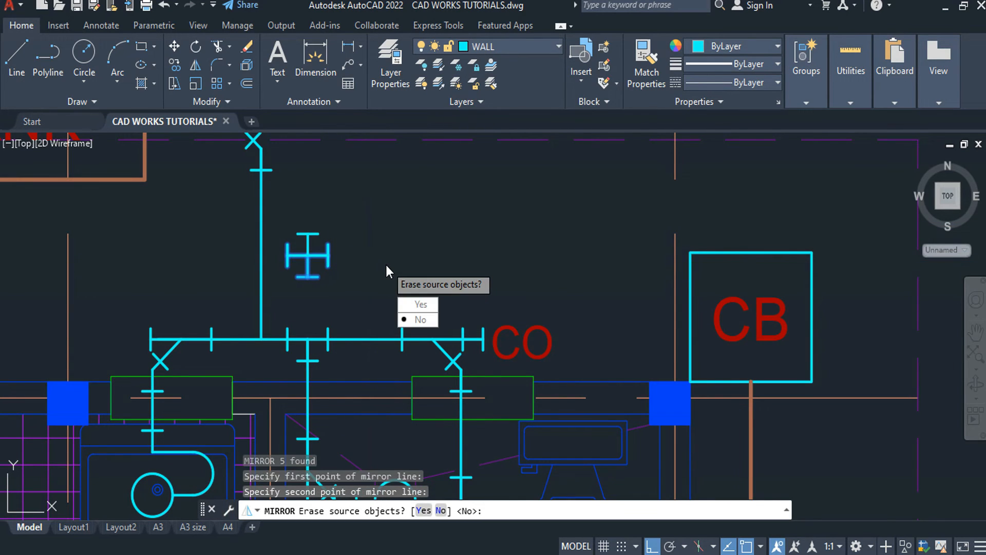
pyautogui.click(418, 305)
# - Move the upward-facing tee onto the junction of the septic tank pipe and the main pipe
pyautogui.click(346, 237)
pyautogui.click(311, 256)
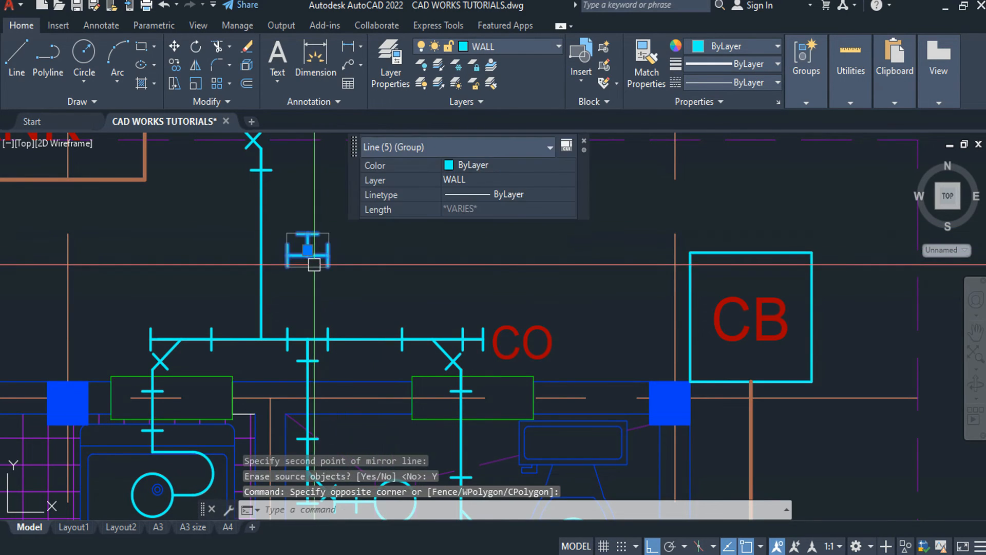
pyautogui.write('m')
pyautogui.press('Return')
pyautogui.click(307, 251)
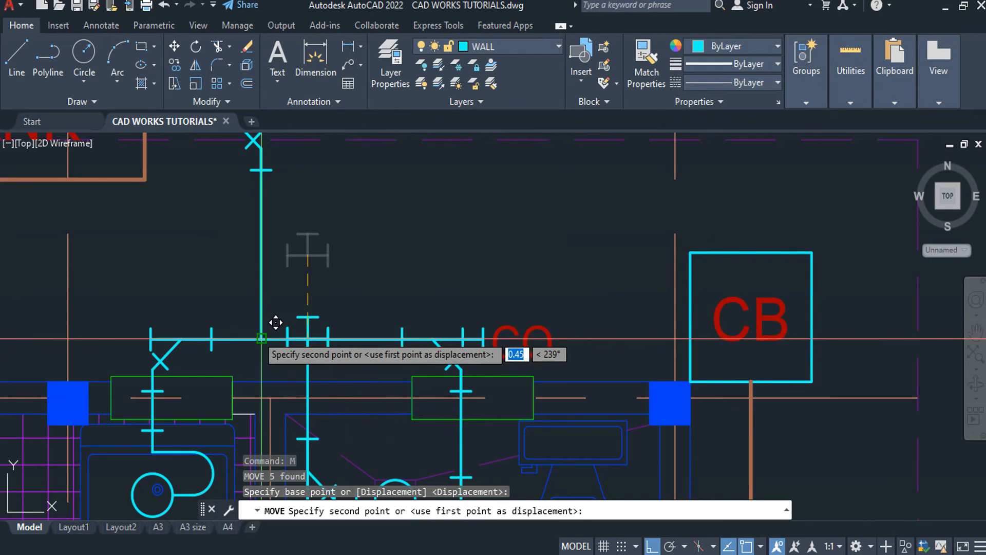
pyautogui.press('Escape')
pyautogui.scroll(-3, 260, 334)
pyautogui.press('Escape')
pyautogui.press('Escape')
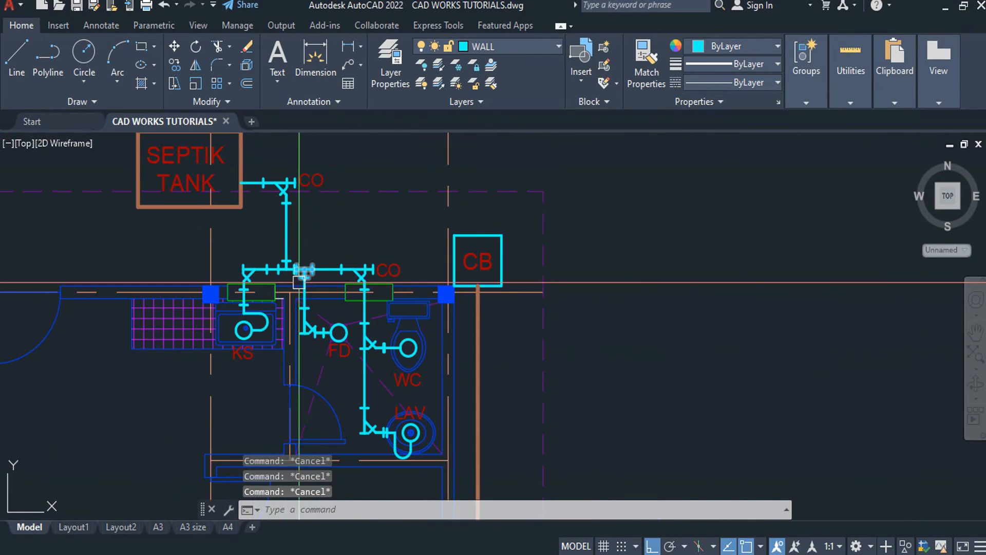
pyautogui.scroll(4, 314, 264)
pyautogui.scroll(-5, 272, 257)
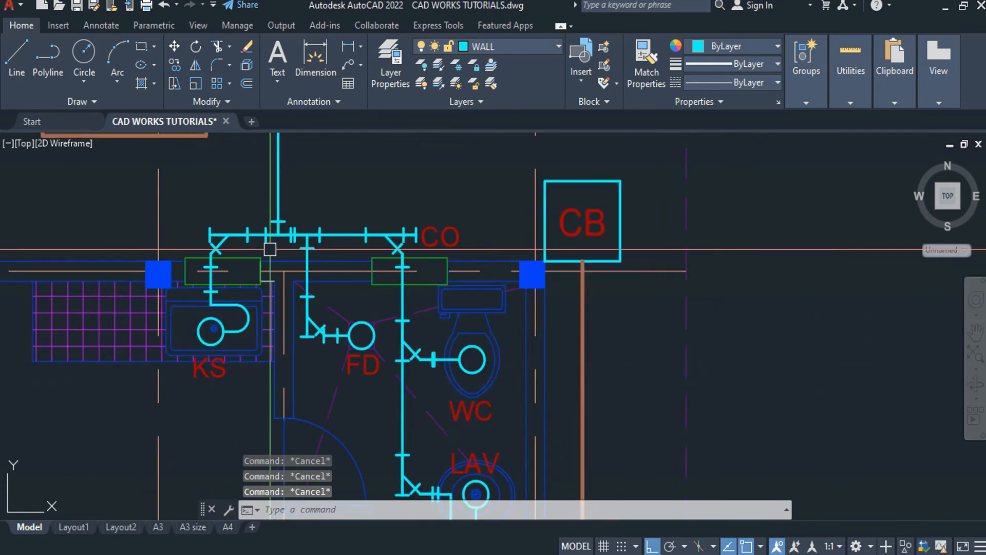
pyautogui.scroll(2, 261, 255)
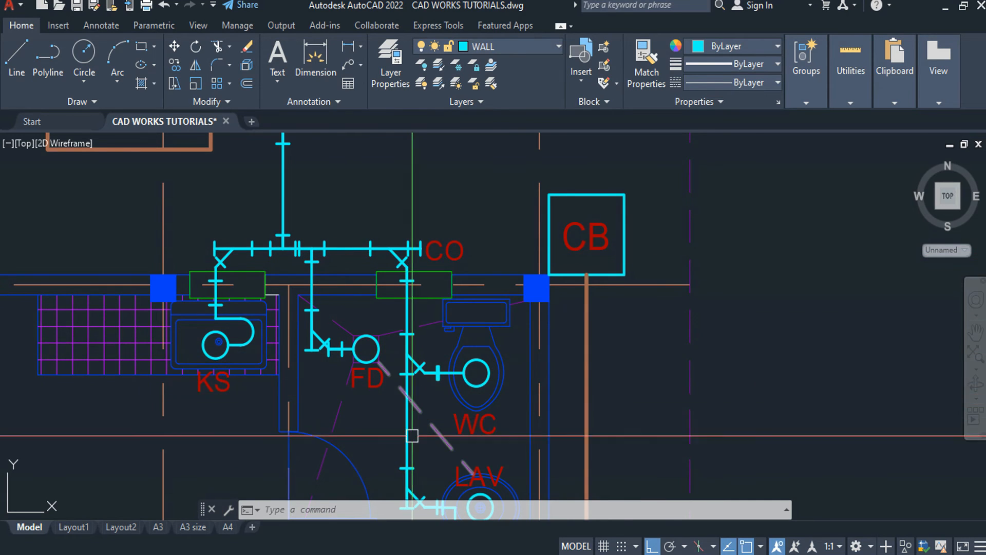
# - Examine the drainage piping and fittings from the kitchen, floor drain, water closet and lavatory branches to the septic tank
pyautogui.moveTo(412, 436); pyautogui.dragTo(384, 334, button='middle')
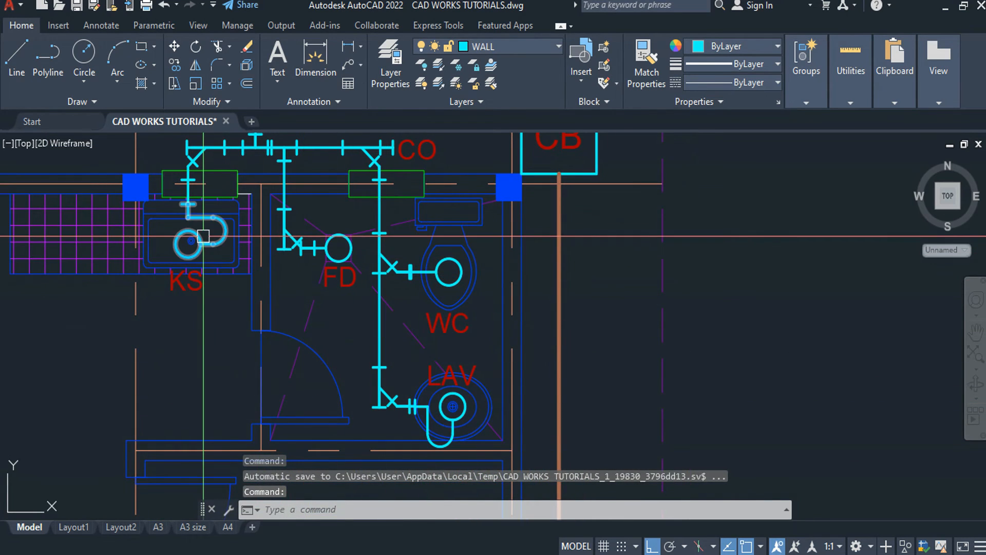
pyautogui.press('Escape')
pyautogui.scroll(-2, 437, 301)
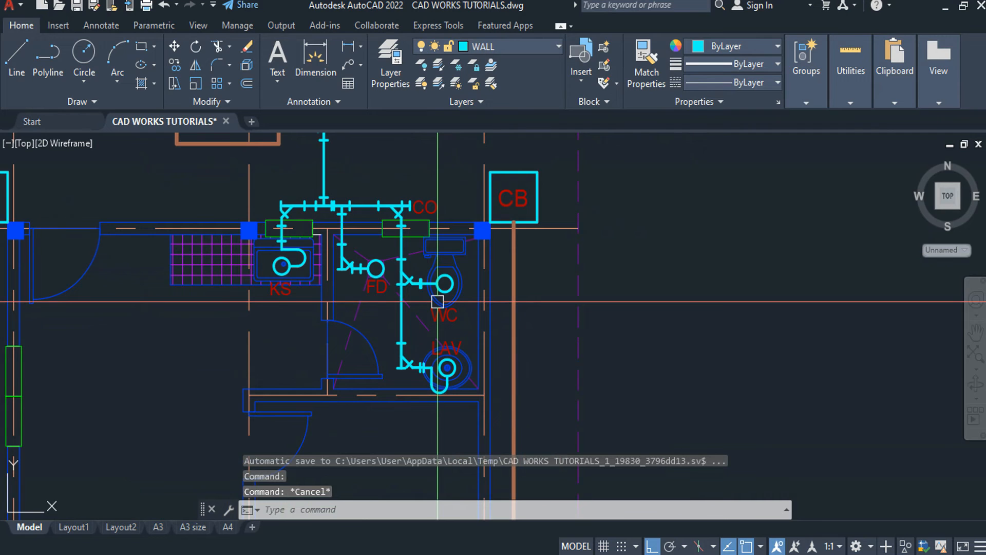
pyautogui.scroll(-5, 437, 302)
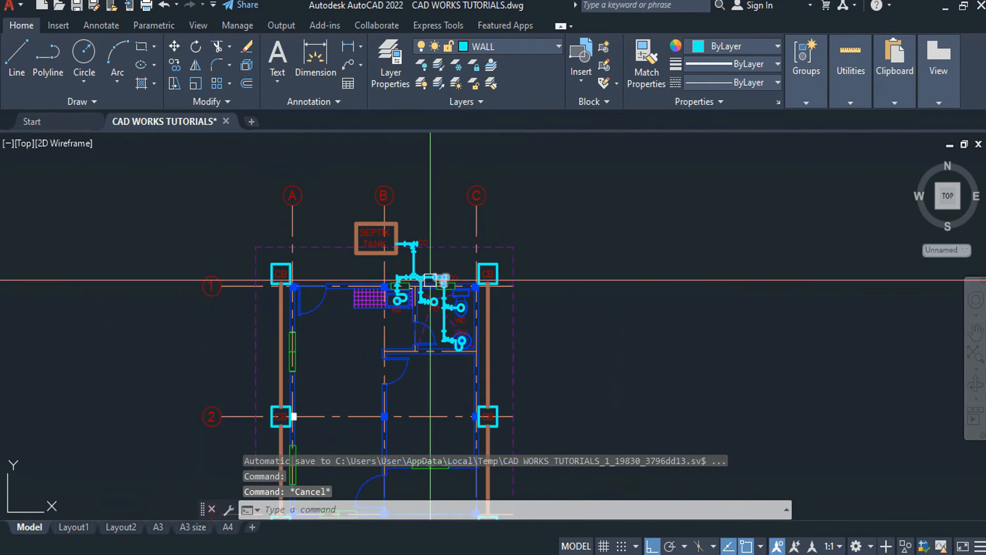
pyautogui.scroll(4, 406, 273)
pyautogui.scroll(-4, 359, 242)
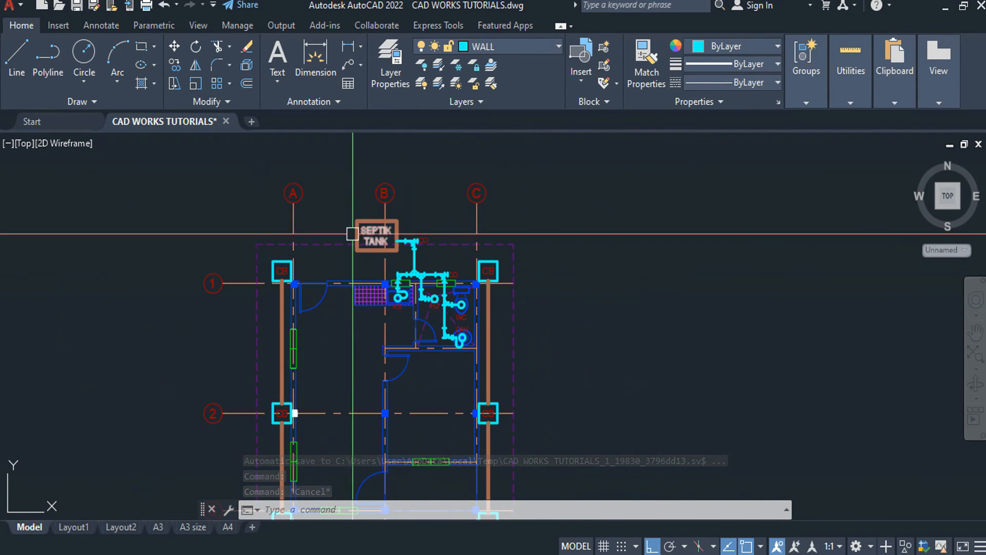
pyautogui.moveTo(386, 351)
pyautogui.mouseDown(button='middle')
pyautogui.moveTo(390, 233)
pyautogui.moveTo(399, 284)
pyautogui.mouseUp(button='middle')
pyautogui.scroll(2, 424, 246)
pyautogui.moveTo(424, 247); pyautogui.dragTo(418, 298, button='middle')
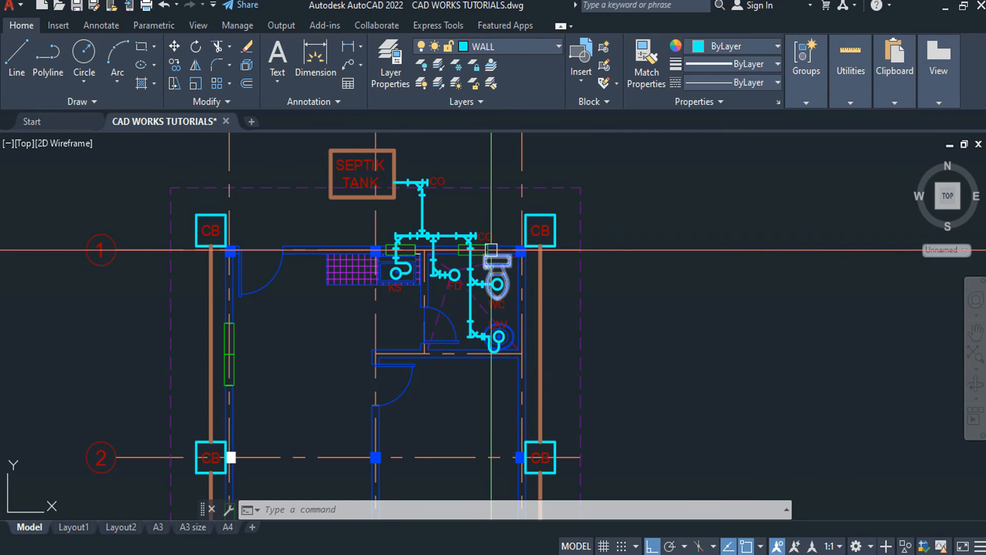
pyautogui.scroll(2, 495, 338)
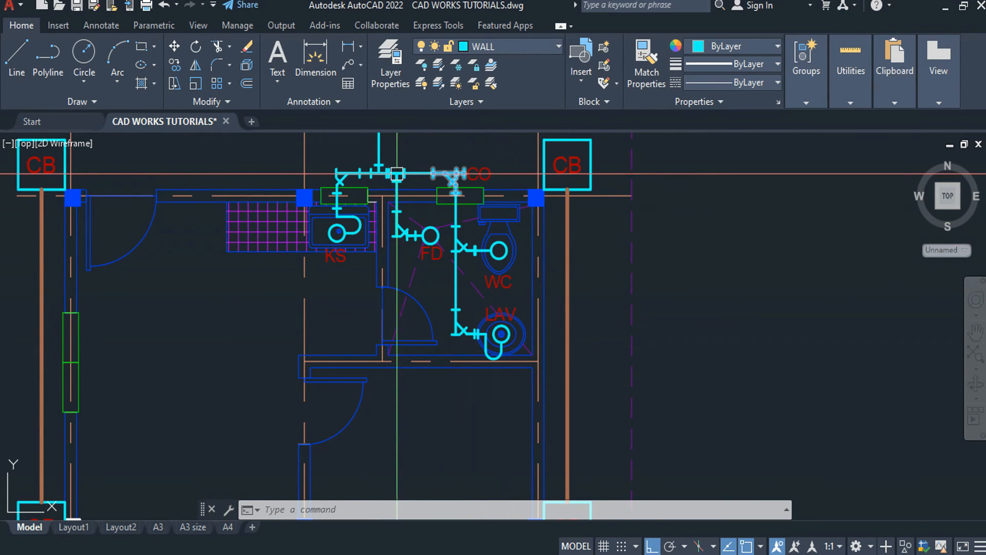
pyautogui.moveTo(378, 172); pyautogui.dragTo(396, 230, button='middle')
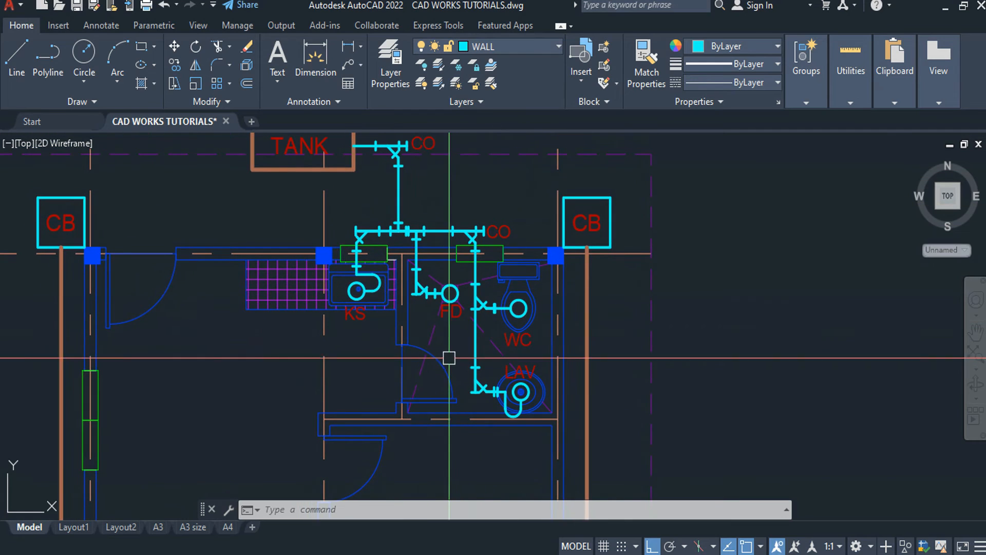
pyautogui.scroll(-6, 421, 267)
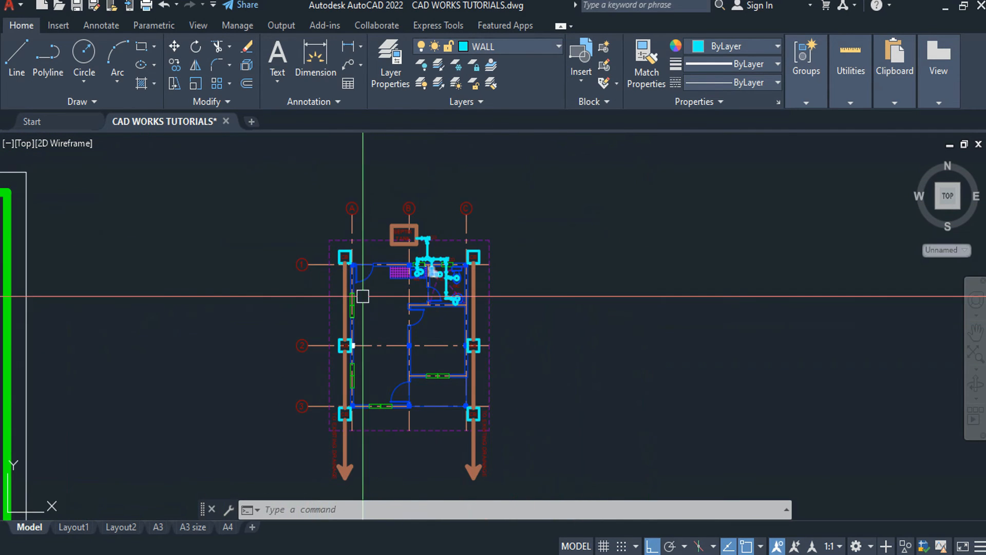
# - Copy the old sewer plan from the plumbing sheet into the empty area beyond the new drainage plan
pyautogui.moveTo(363, 297); pyautogui.dragTo(689, 214, button='middle')
pyautogui.scroll(-4, 614, 229)
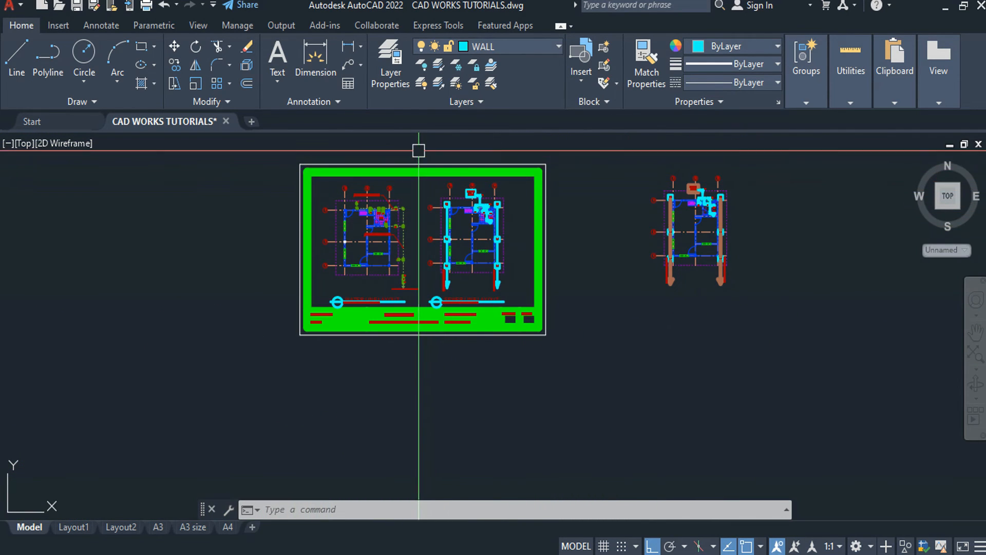
pyautogui.click(419, 151)
pyautogui.click(523, 295)
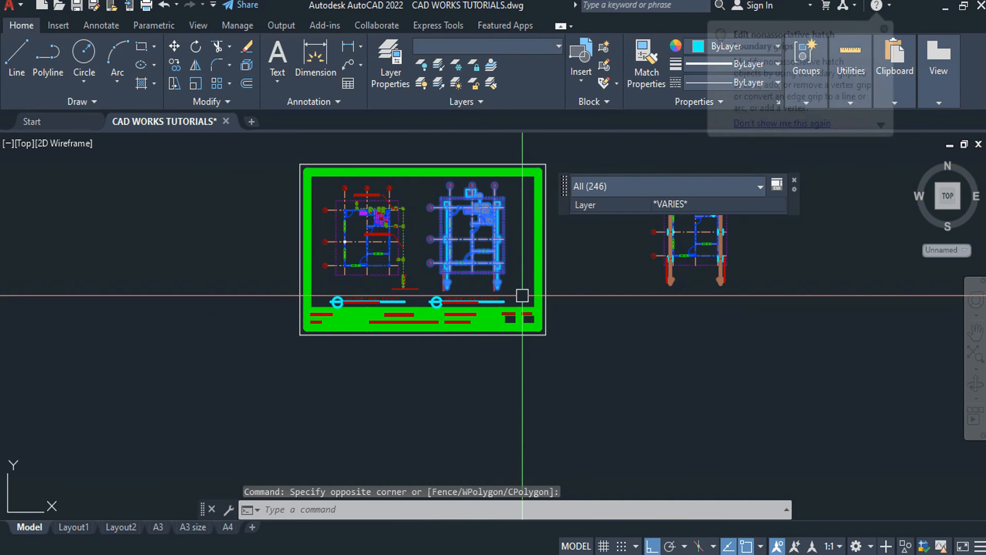
pyautogui.write('co')
pyautogui.press('Return')
pyautogui.click(326, 265)
pyautogui.moveTo(540, 252); pyautogui.dragTo(462, 314, button='middle')
pyautogui.click(708, 325)
pyautogui.press('Escape')
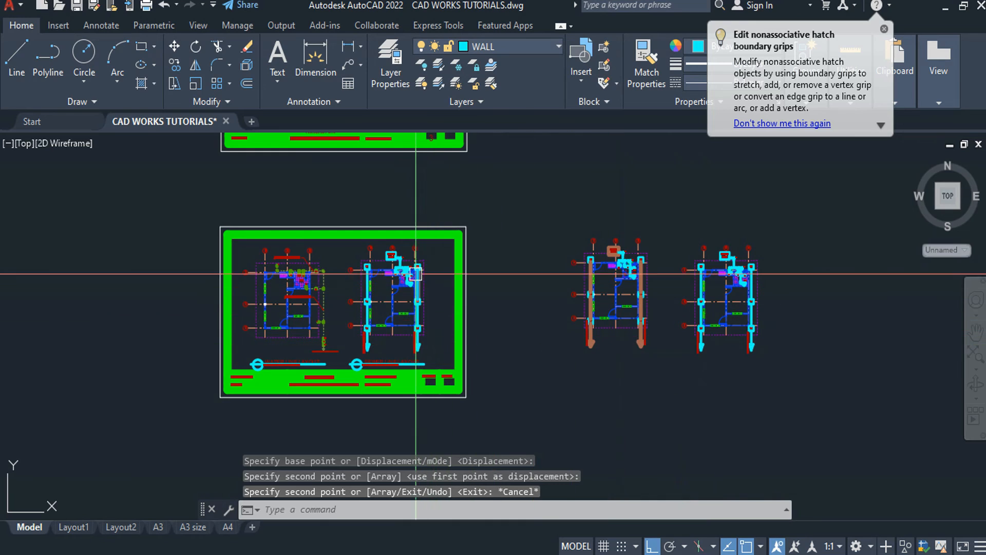
# - Erase the old sewer plan from the plumbing sheet, keeping its title
pyautogui.click(334, 201)
pyautogui.click(456, 356)
pyautogui.write('e')
pyautogui.press('Return')
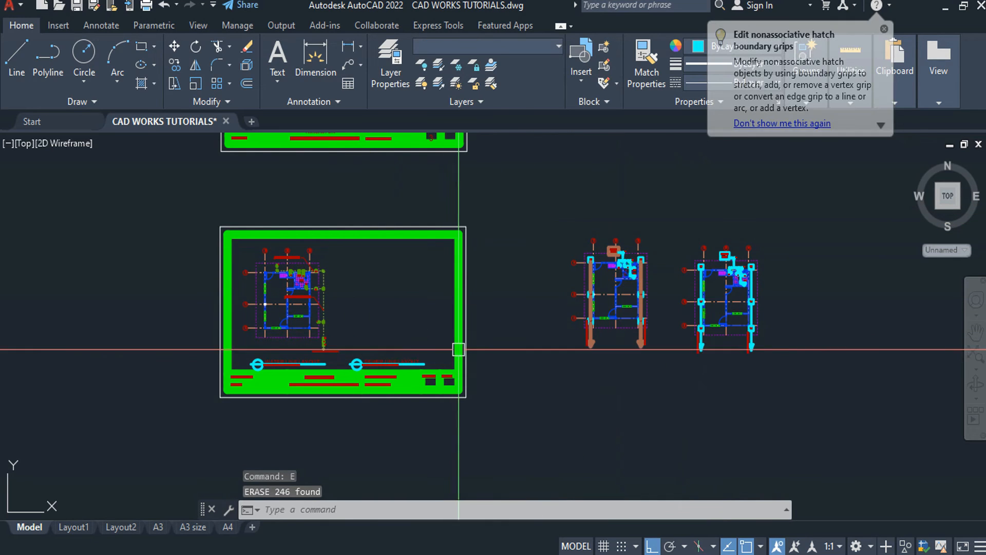
# - Move the new drainage plan with Ortho off into the sheet's empty space above the SEWER LINE LAYOUT title
pyautogui.click(544, 193)
pyautogui.click(677, 379)
pyautogui.write('m')
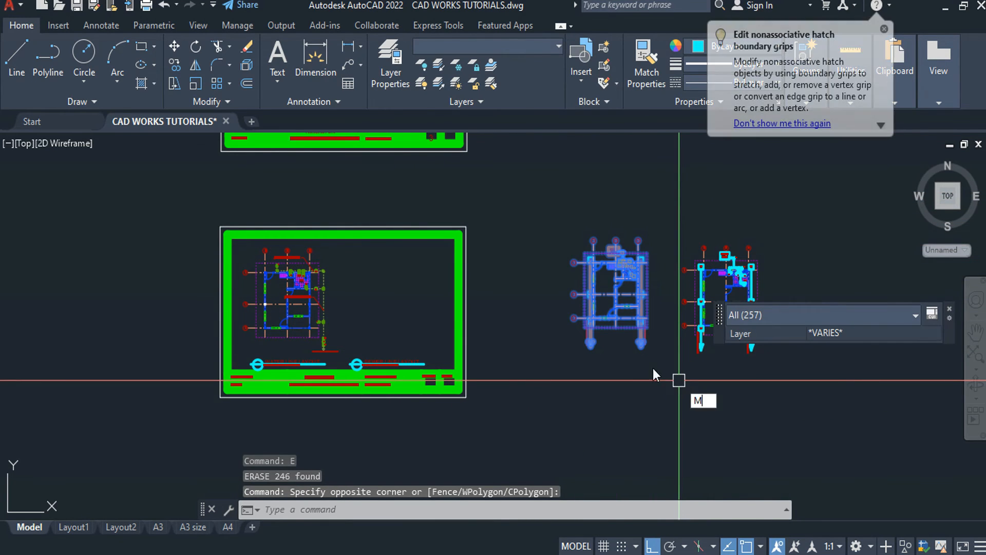
pyautogui.press('Return')
pyautogui.scroll(8, 652, 369)
pyautogui.click(572, 282)
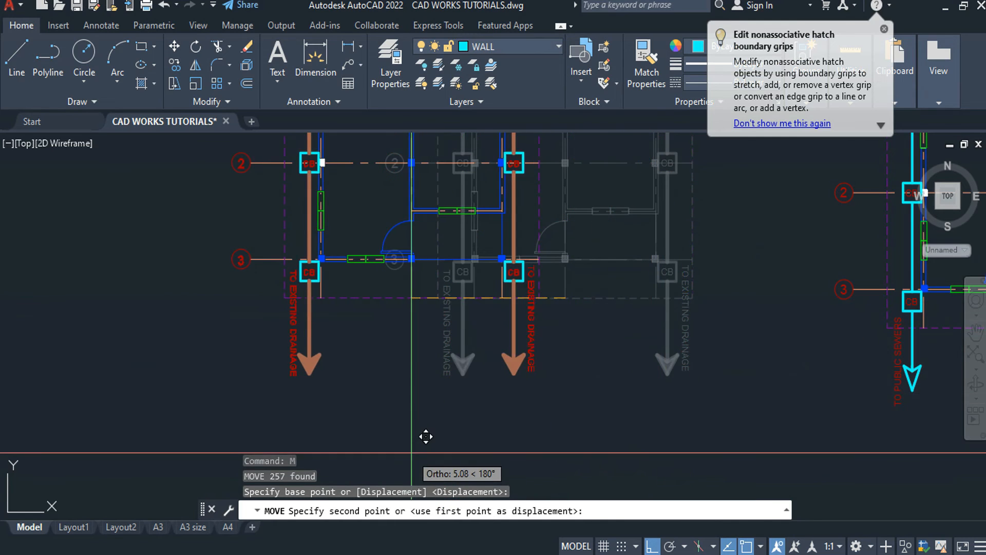
pyautogui.moveTo(412, 453); pyautogui.dragTo(448, 438, button='middle')
pyautogui.press('F8')
pyautogui.moveTo(381, 474); pyautogui.dragTo(762, 399, button='middle')
pyautogui.scroll(-2, 766, 395)
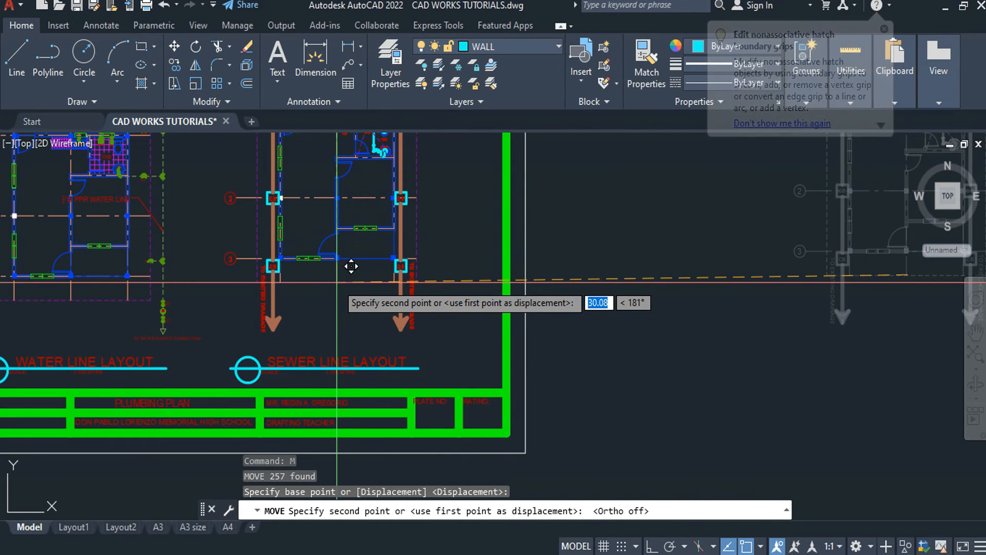
pyautogui.click(339, 288)
pyautogui.scroll(-2, 339, 288)
pyautogui.scroll(3, 410, 319)
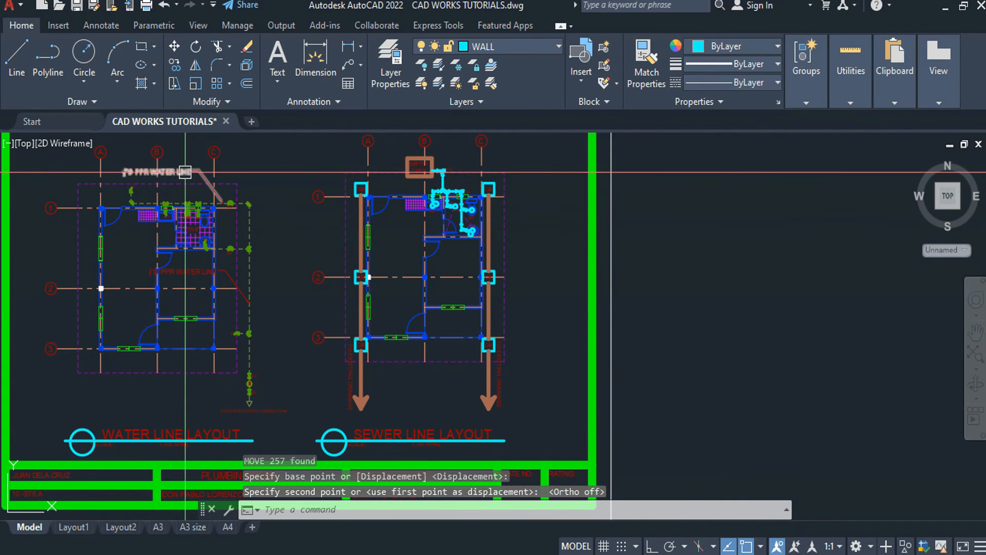
pyautogui.scroll(2, 394, 330)
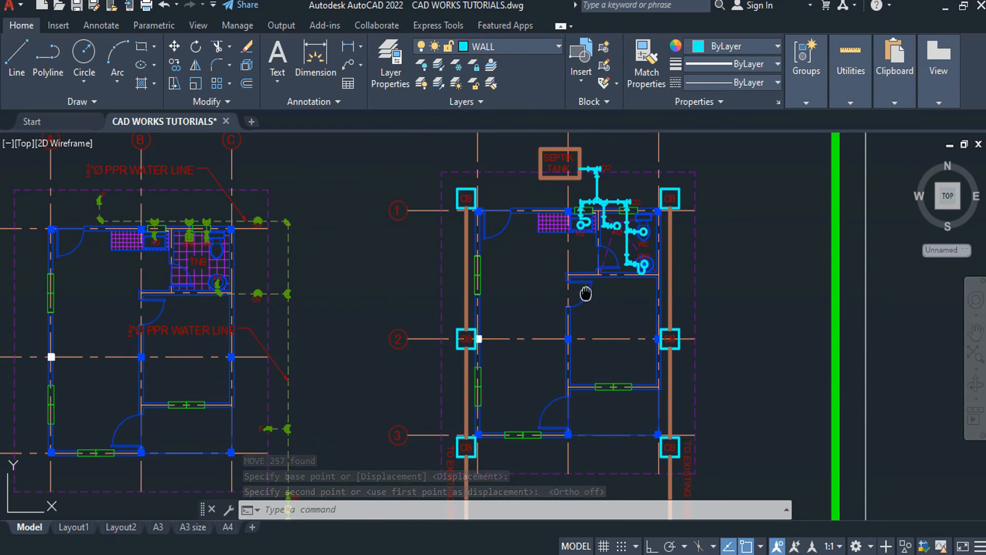
pyautogui.moveTo(585, 286); pyautogui.dragTo(538, 327, button='middle')
pyautogui.scroll(2, 606, 354)
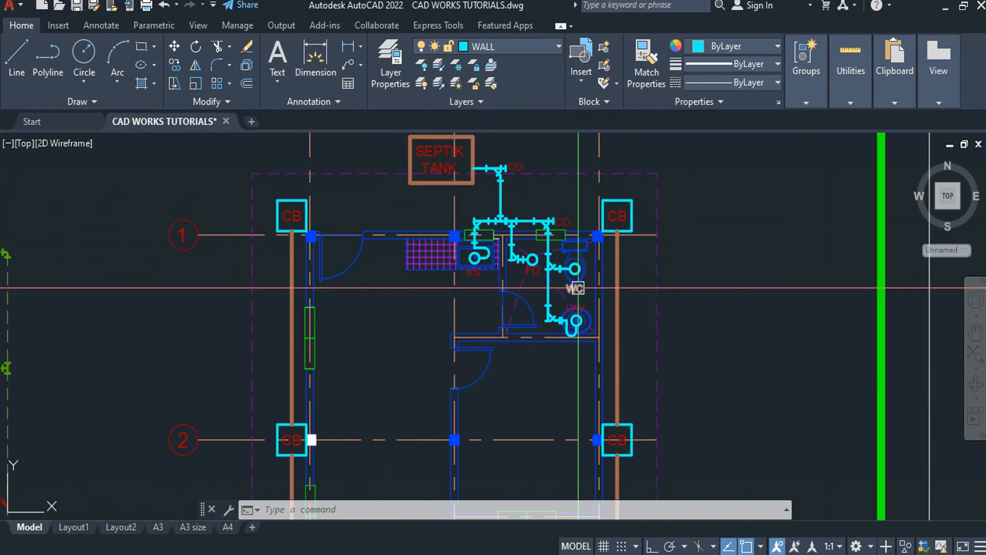
pyautogui.moveTo(570, 292); pyautogui.dragTo(572, 343, button='middle')
pyautogui.write('D')
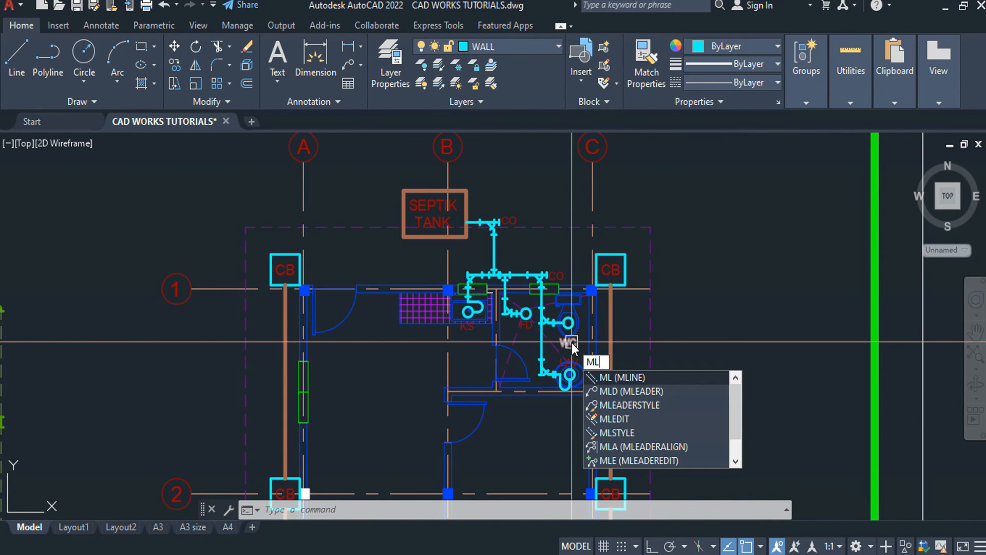
pyautogui.press('Return')
pyautogui.press('Escape')
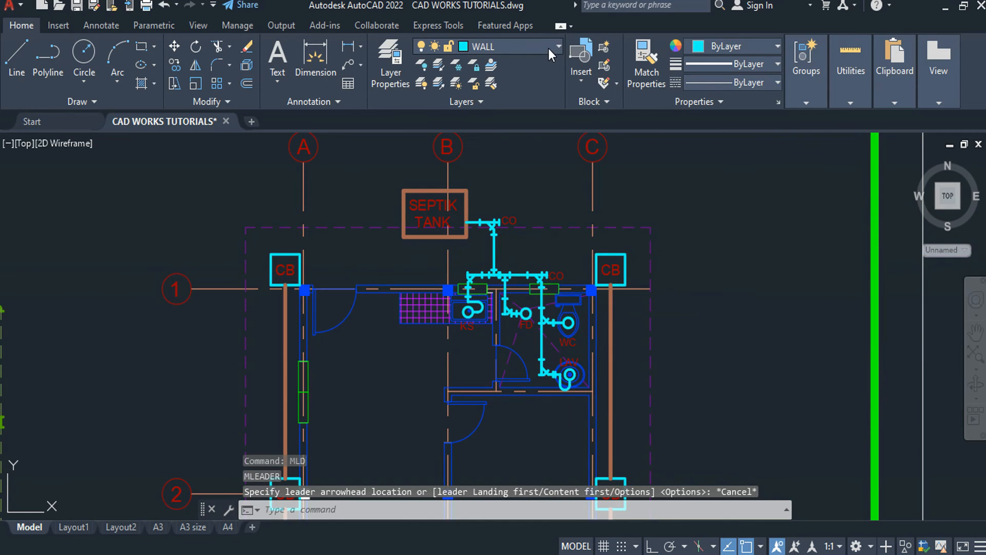
# - Make TEXT the current layer and place a multileader from the vertical septic tank pipe to a landing just before grid line C
pyautogui.click(549, 48)
pyautogui.click(496, 490)
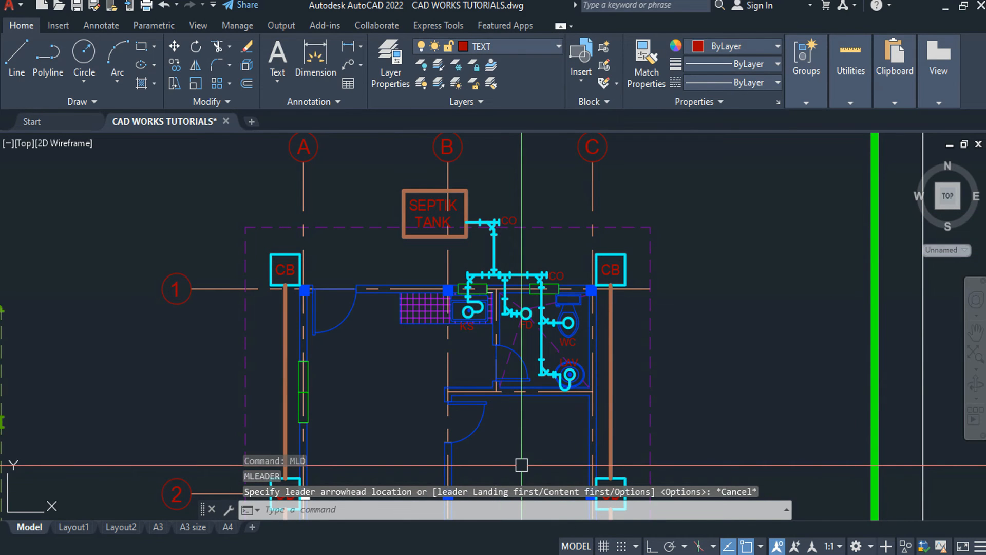
pyautogui.write('MLD')
pyautogui.press('Return')
pyautogui.scroll(3, 471, 202)
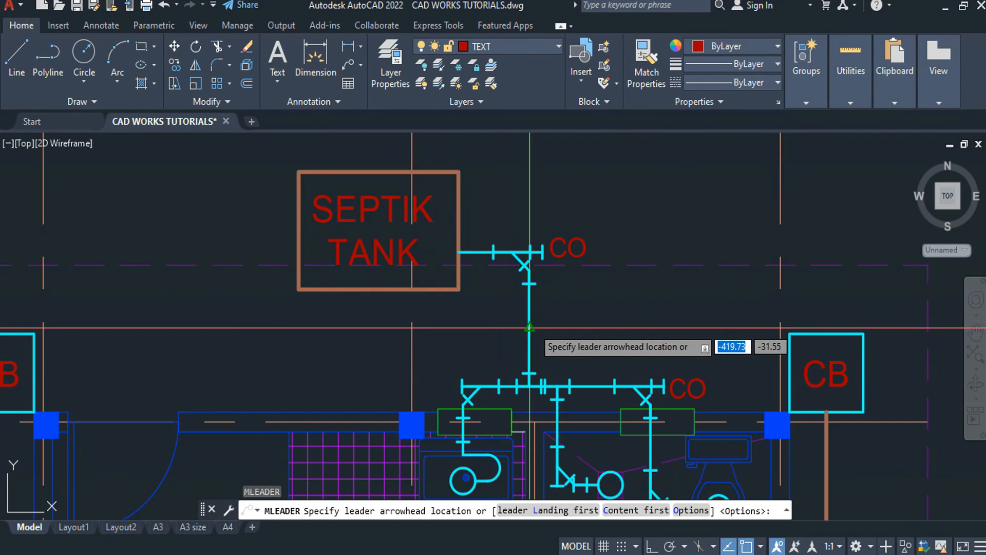
pyautogui.click(534, 323)
pyautogui.moveTo(646, 229); pyautogui.dragTo(515, 296, button='middle')
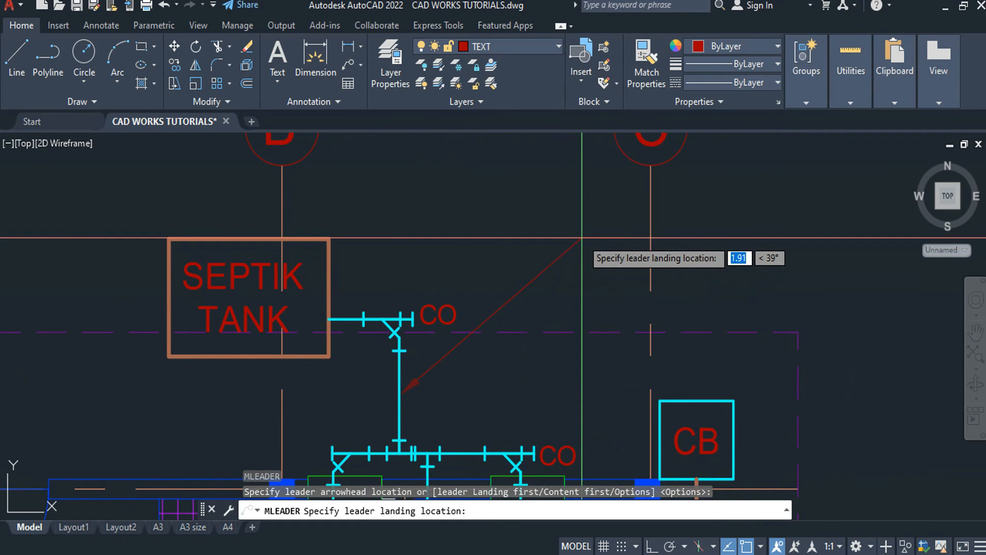
pyautogui.click(581, 238)
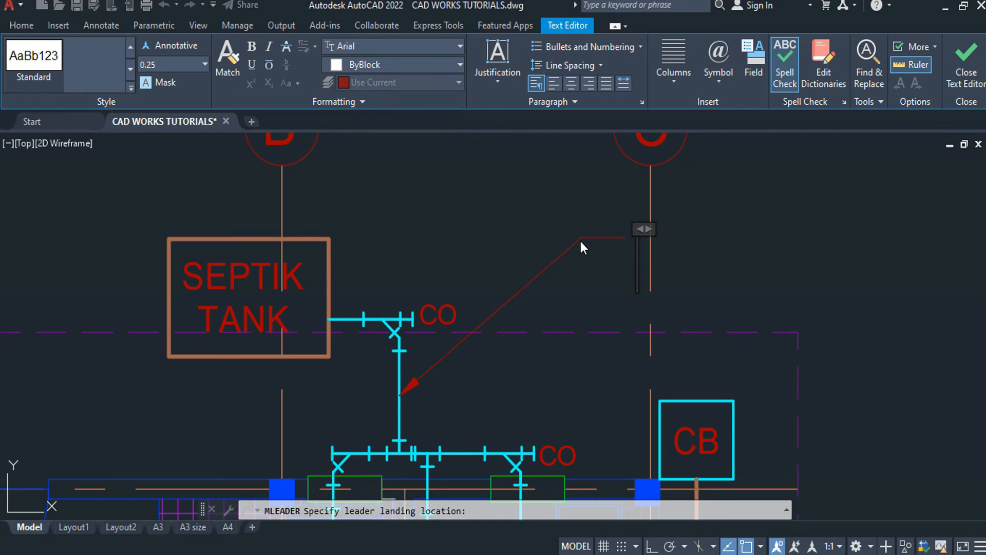
# - Enter 3"Ø SANITARY PIPE as the leader text, using the diameter symbol code
pyautogui.write('3"')
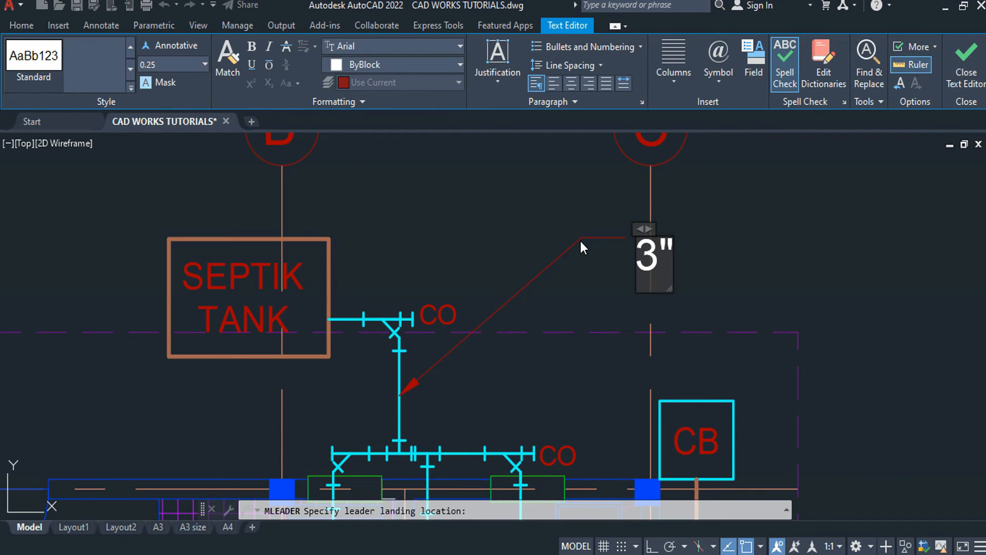
pyautogui.write('%%d')
pyautogui.press('BackSpace')
pyautogui.write('%%')
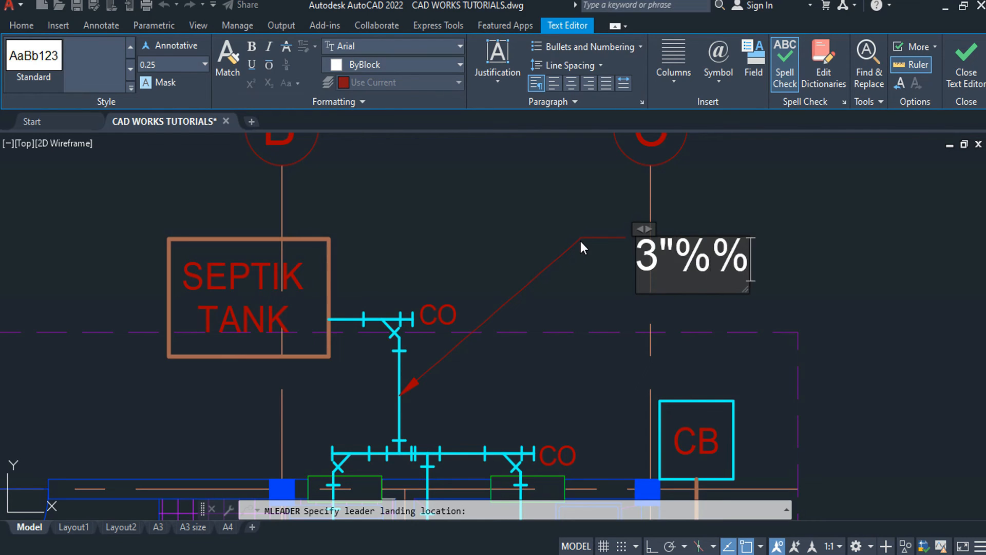
pyautogui.write('c SANITA')
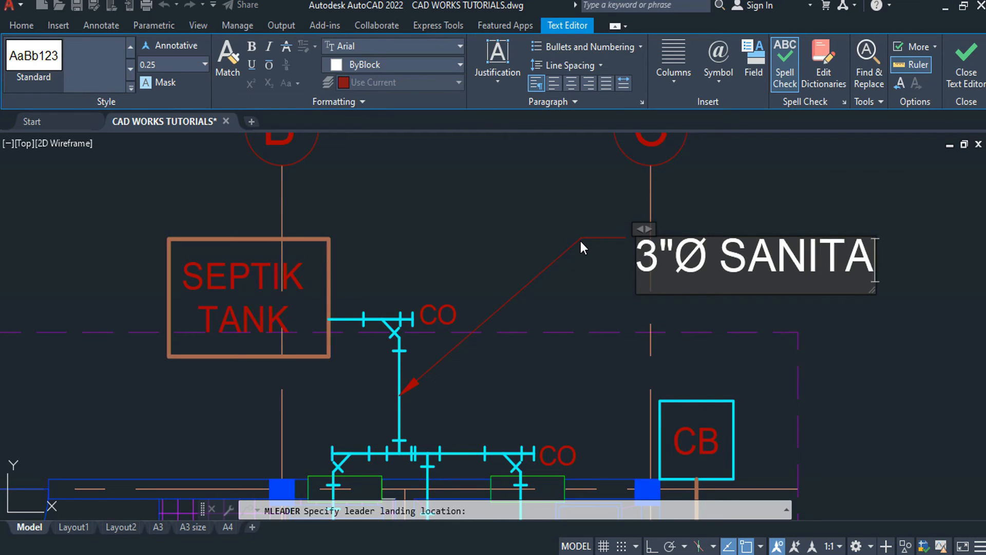
pyautogui.write('RY')
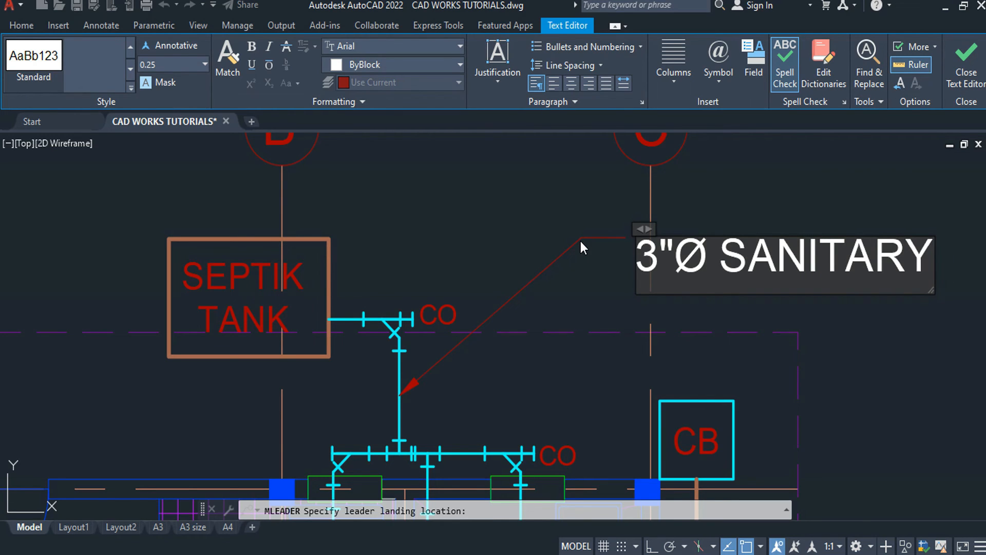
pyautogui.write(' PA')
pyautogui.press('BackSpace')
pyautogui.write('I')
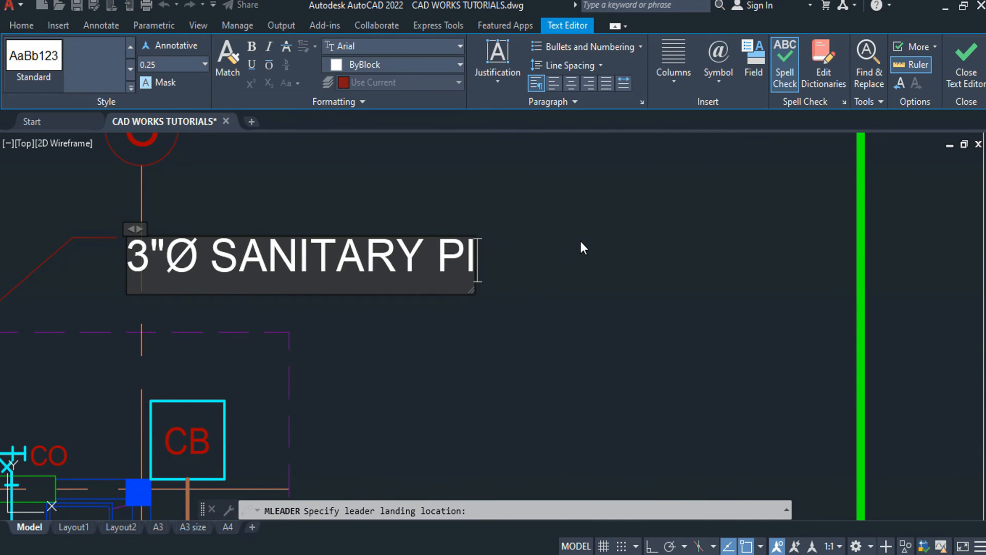
pyautogui.write('PE')
pyautogui.click(599, 291)
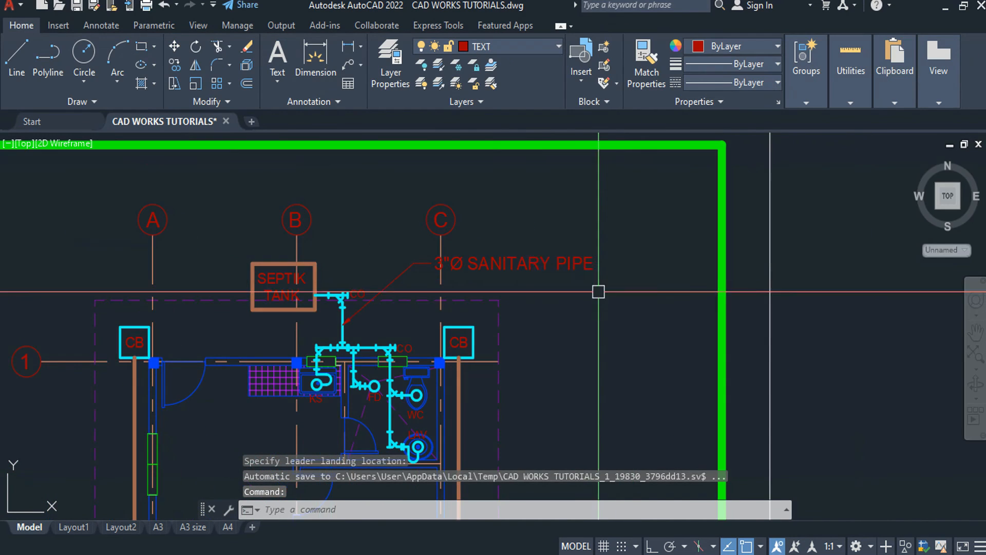
# - Place a multileader from the storm drain line along grid line C, between grids 1 and 2, to a landing outside the roof outline
pyautogui.moveTo(535, 310); pyautogui.dragTo(576, 255, button='middle')
pyautogui.moveTo(452, 240); pyautogui.dragTo(459, 272, button='middle')
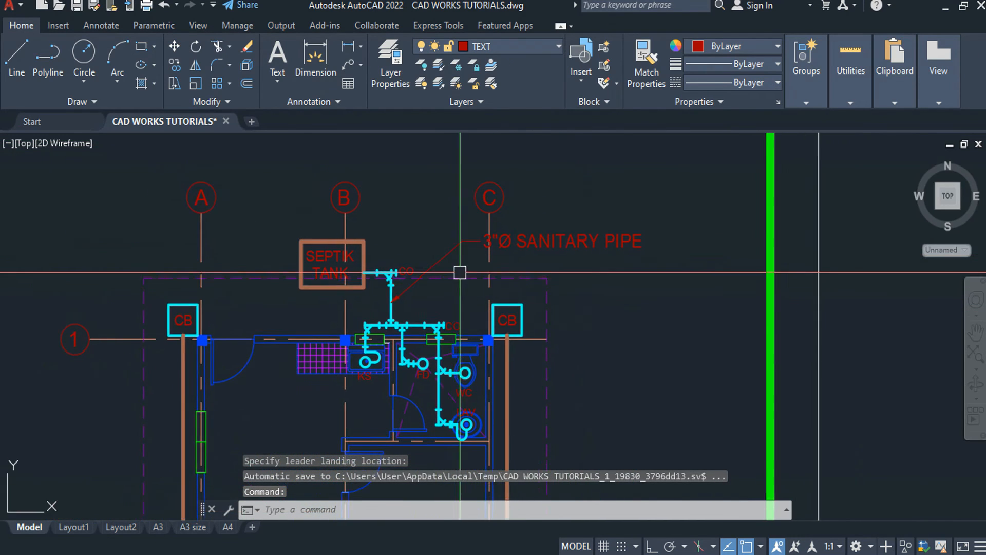
pyautogui.scroll(2, 459, 272)
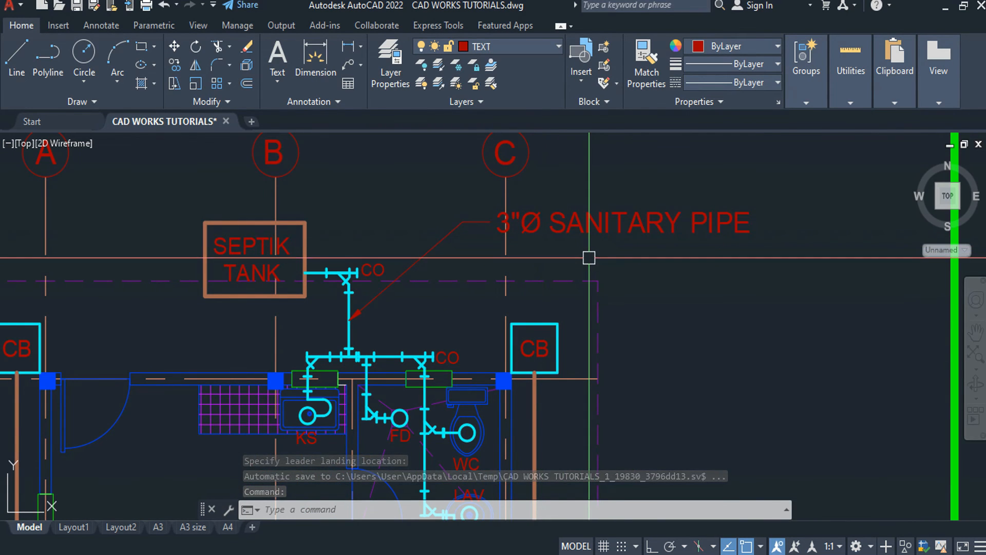
pyautogui.moveTo(625, 418); pyautogui.dragTo(605, 280, button='middle')
pyautogui.scroll(-3, 621, 329)
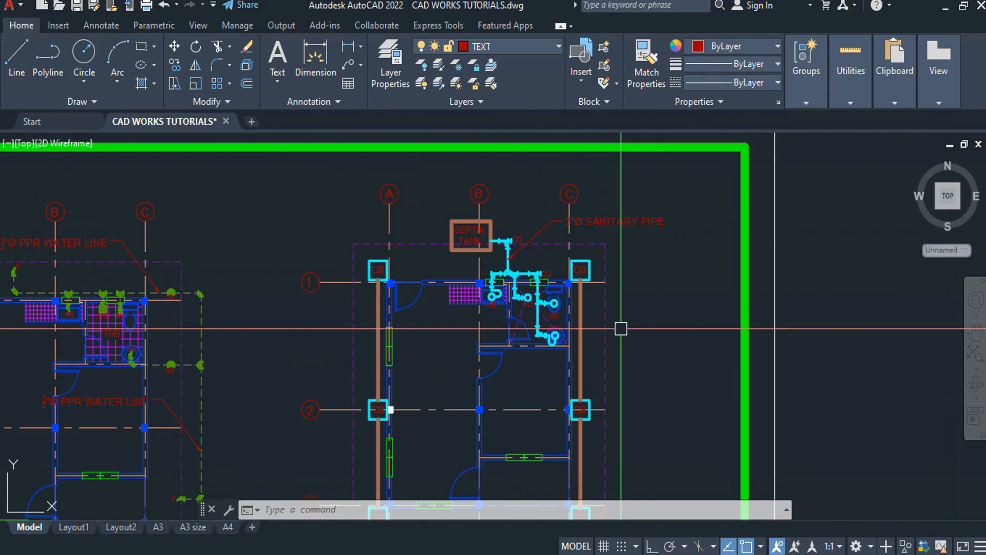
pyautogui.write('EADER')
pyautogui.press('Return')
pyautogui.scroll(2, 573, 365)
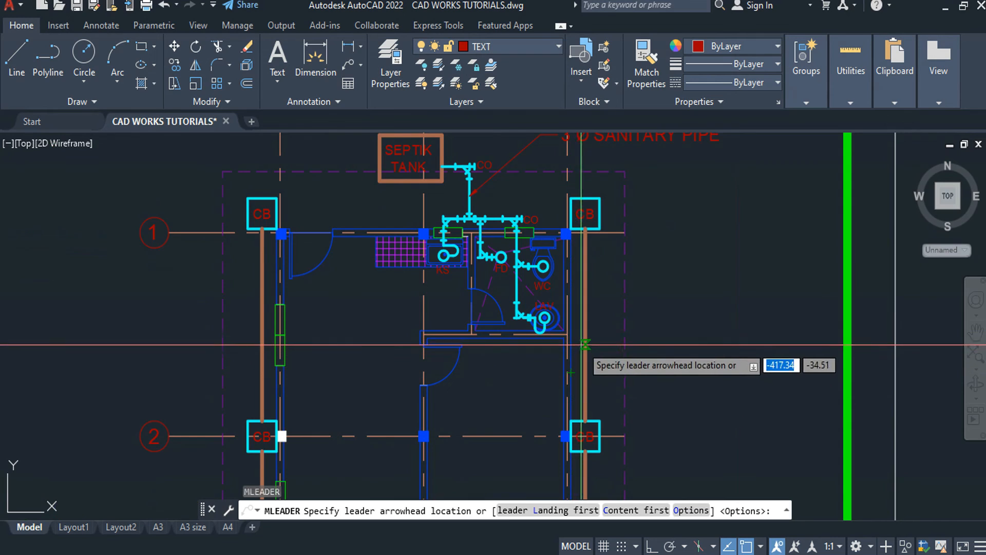
pyautogui.click(585, 348)
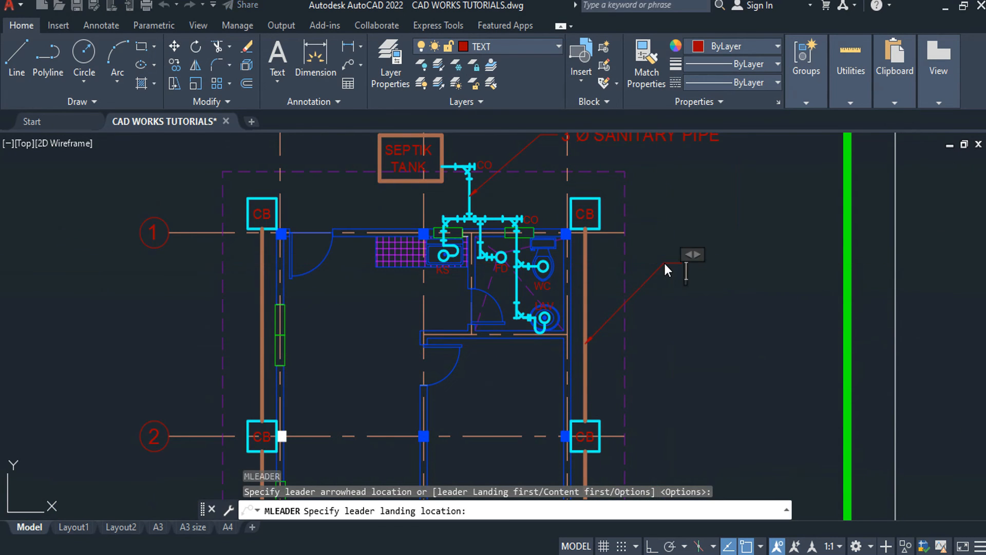
pyautogui.click(664, 262)
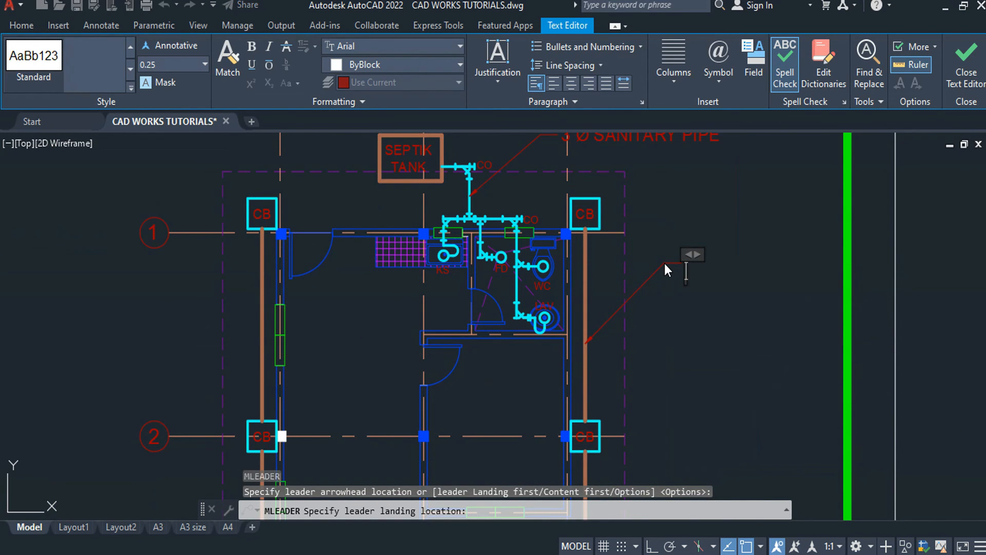
# - Enter 2" Ø STORM DRAIN PIPE as the leader text on two lines, using the diameter symbol code, and finish the text
pyautogui.write('2')
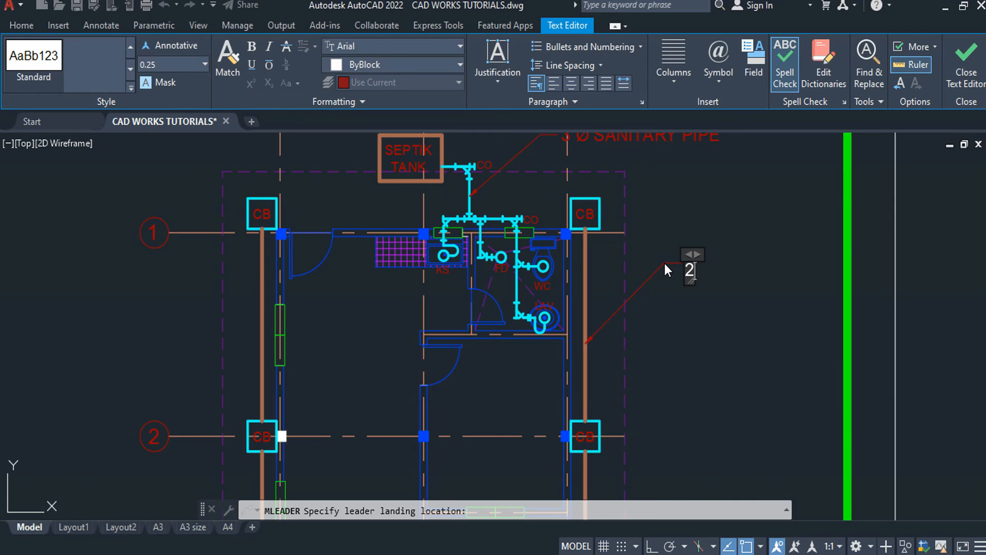
pyautogui.write('%%')
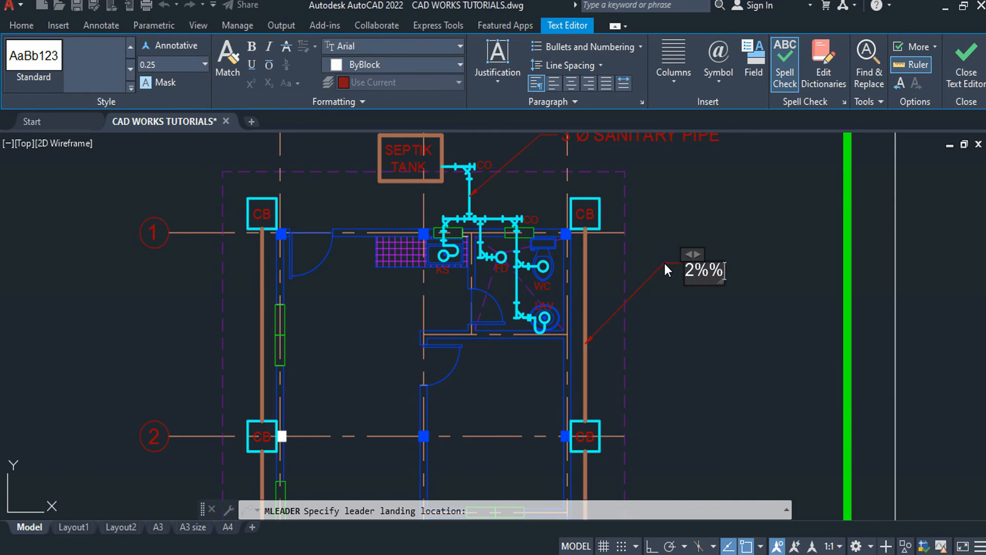
pyautogui.write('c')
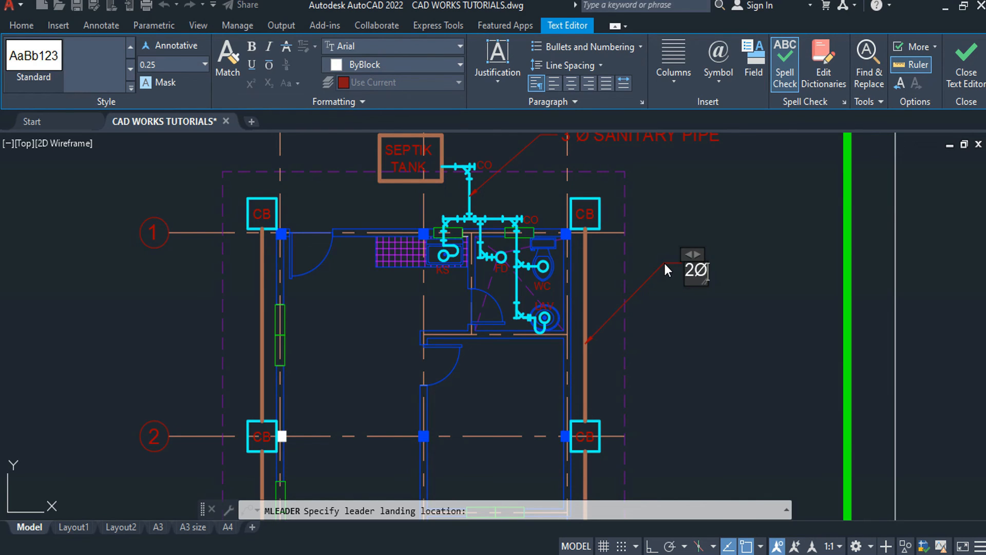
pyautogui.press('Left')
pyautogui.write('"')
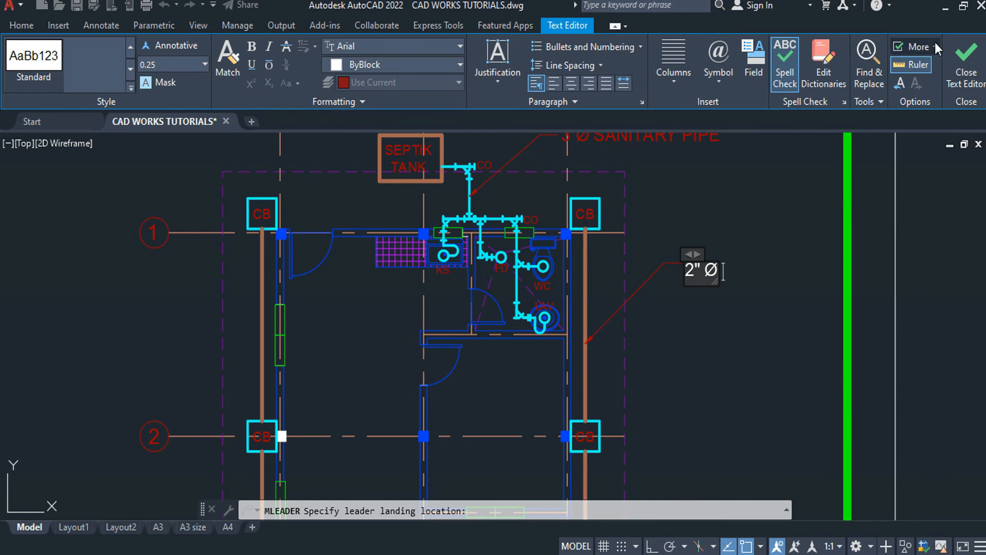
pyautogui.moveTo(762, 304); pyautogui.dragTo(750, 322, button='middle')
pyautogui.write('ST')
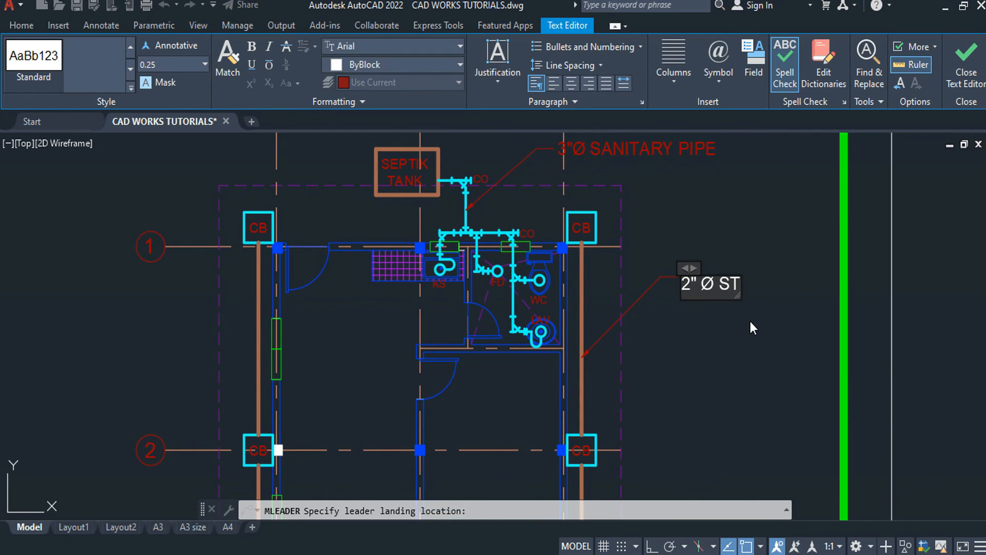
pyautogui.write('ORM DRAIN')
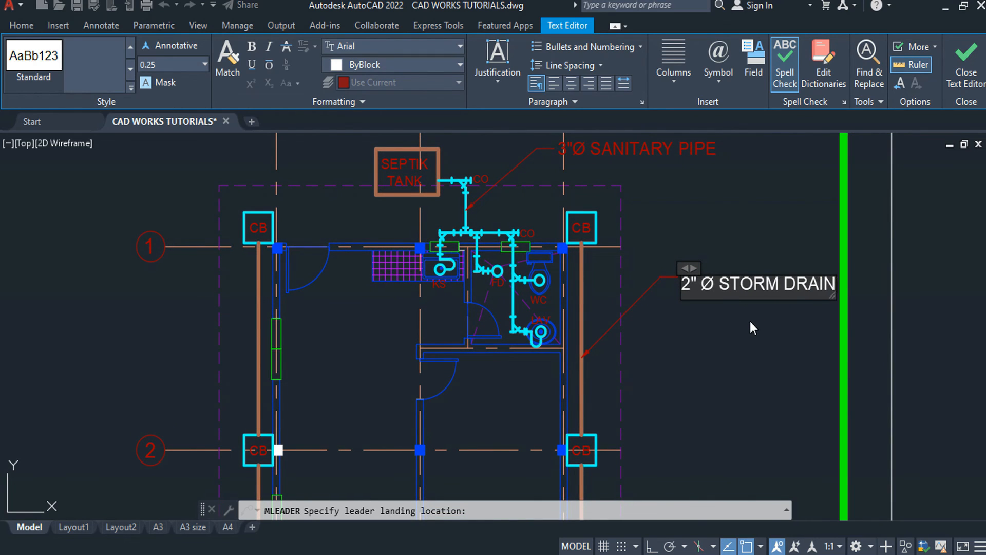
pyautogui.press('Return')
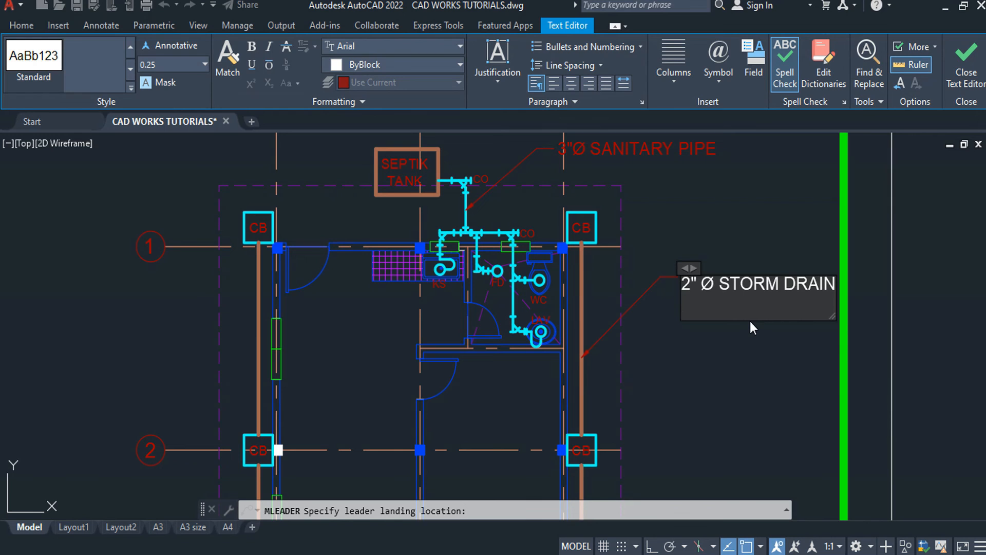
pyautogui.write('PIPE')
pyautogui.click(719, 271)
# - Check the labelled sewer line layout, its title and the complete plumbing sheet beside the water line layout
pyautogui.scroll(-3, 718, 266)
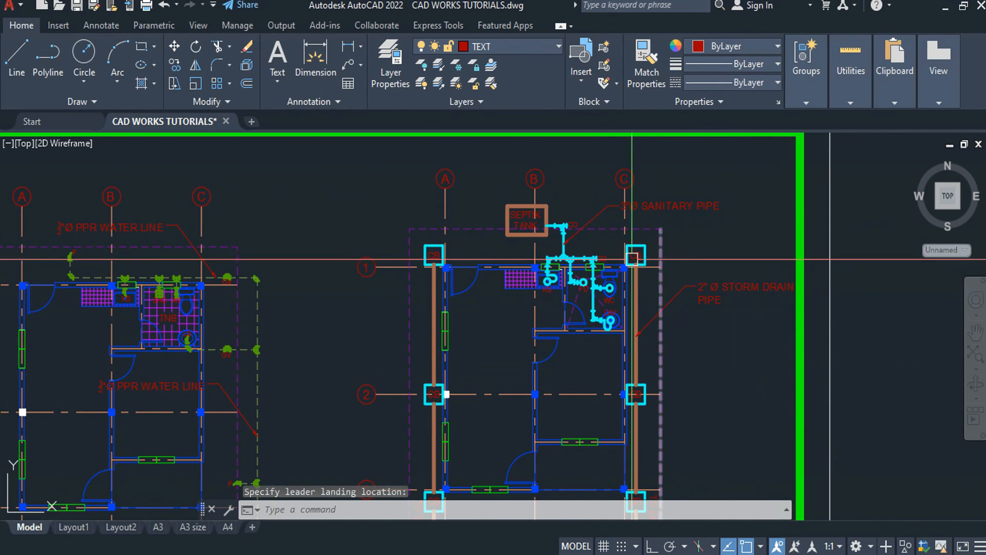
pyautogui.scroll(-2, 626, 237)
pyautogui.scroll(5, 638, 329)
pyautogui.scroll(-1, 638, 328)
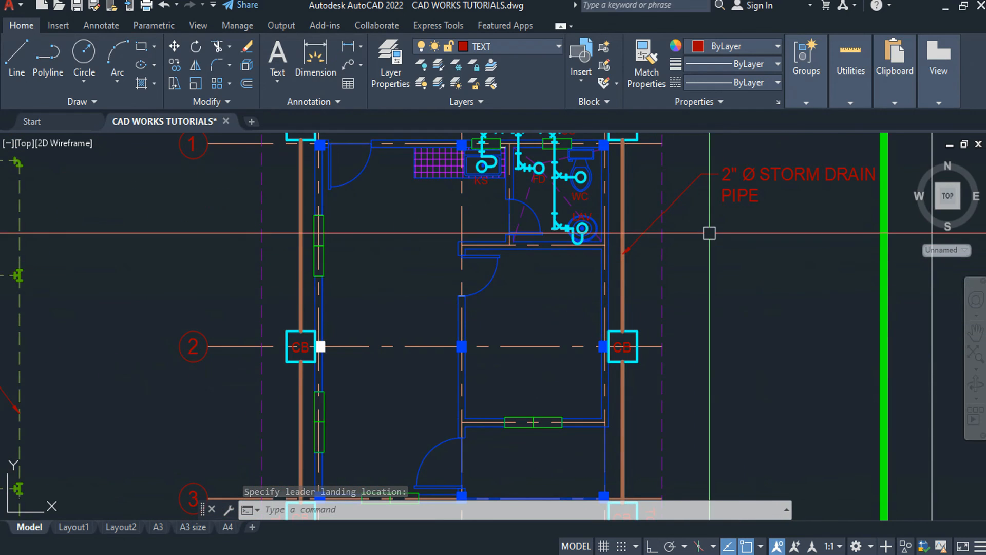
pyautogui.moveTo(709, 231)
pyautogui.mouseDown(button='middle')
pyautogui.moveTo(698, 330)
pyautogui.moveTo(663, 207)
pyautogui.mouseUp(button='middle')
pyautogui.scroll(-2, 689, 211)
pyautogui.moveTo(638, 367); pyautogui.dragTo(653, 498, button='middle')
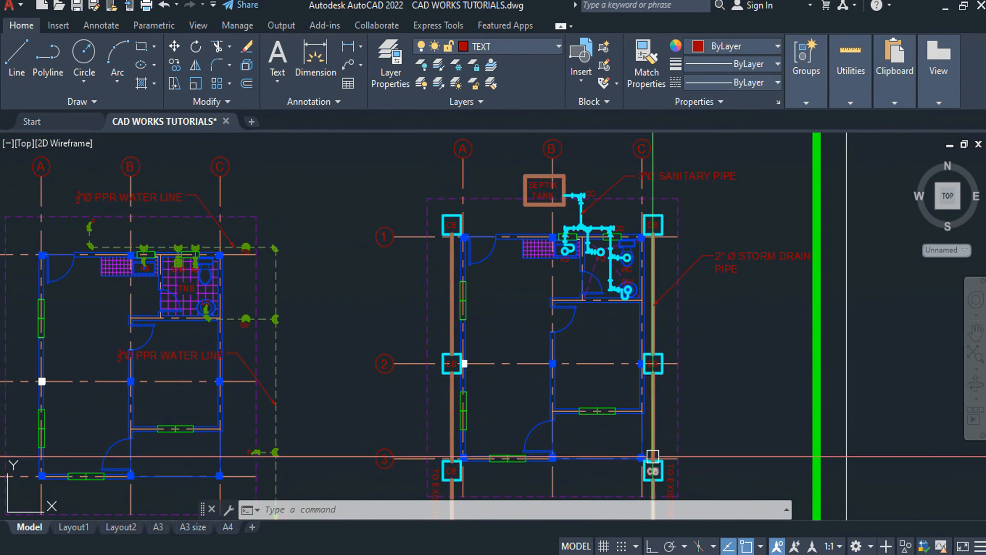
pyautogui.scroll(2, 583, 201)
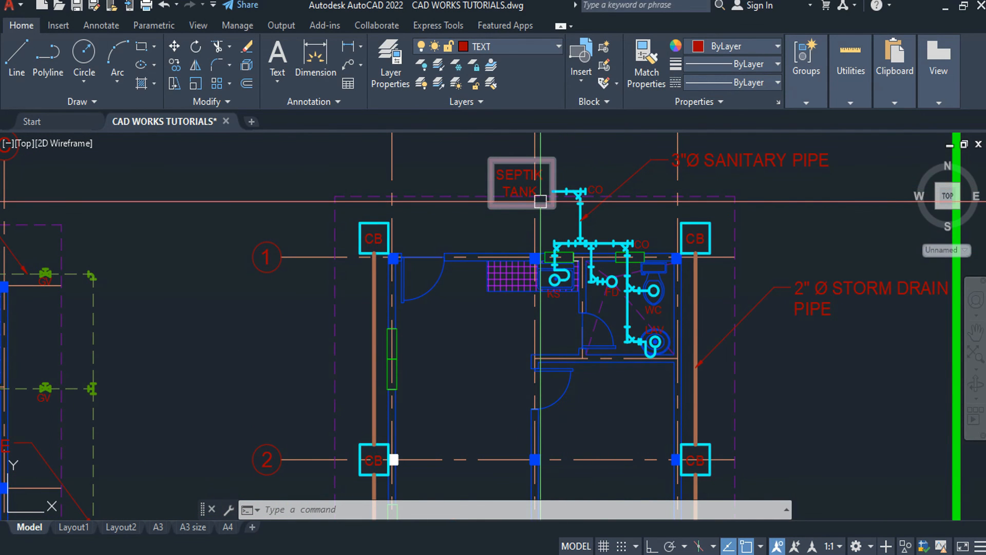
pyautogui.scroll(-2, 540, 202)
pyautogui.scroll(-3, 581, 271)
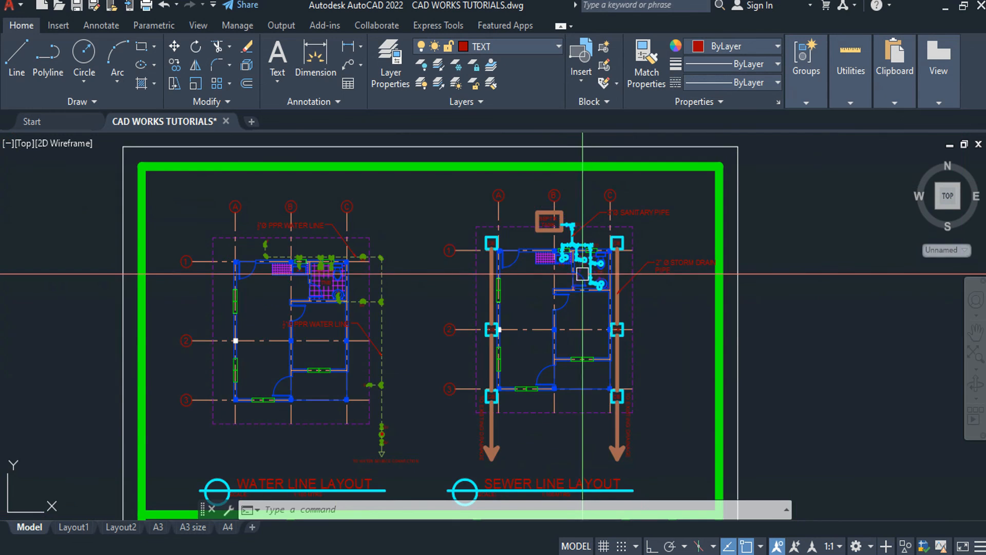
pyautogui.scroll(2, 477, 390)
pyautogui.scroll(2, 524, 437)
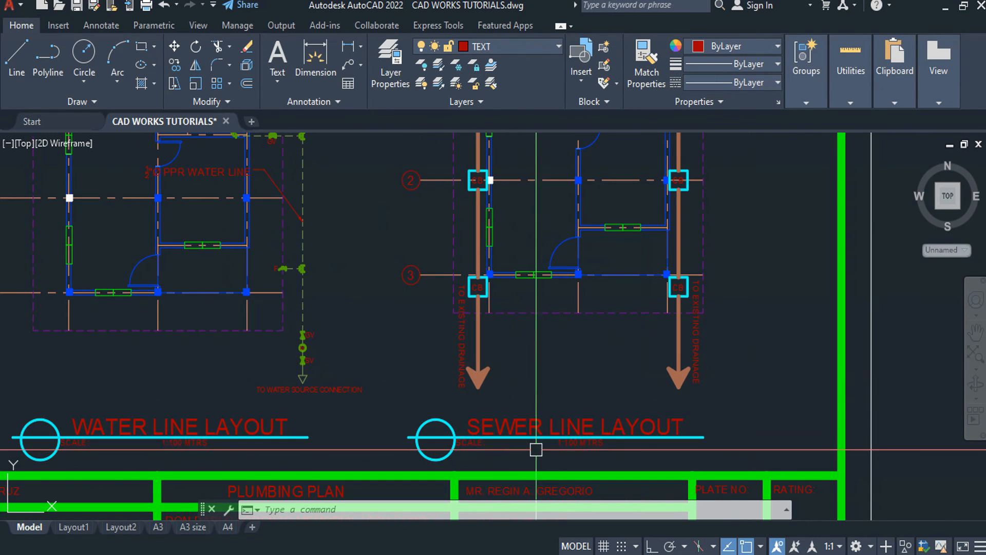
pyautogui.moveTo(333, 412); pyautogui.dragTo(460, 439, button='middle')
pyautogui.scroll(-4, 463, 390)
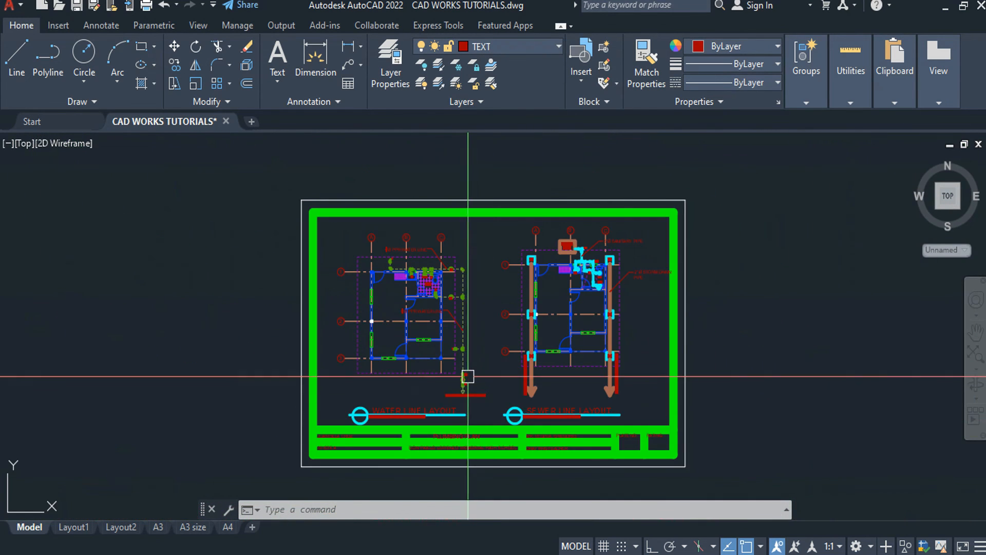
pyautogui.scroll(2, 516, 411)
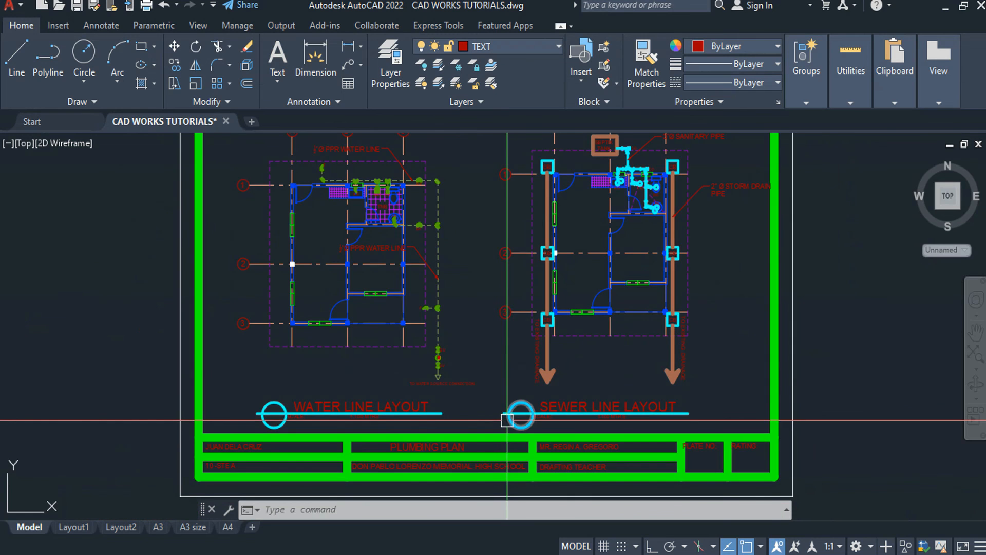
pyautogui.moveTo(507, 420); pyautogui.dragTo(528, 472, button='middle')
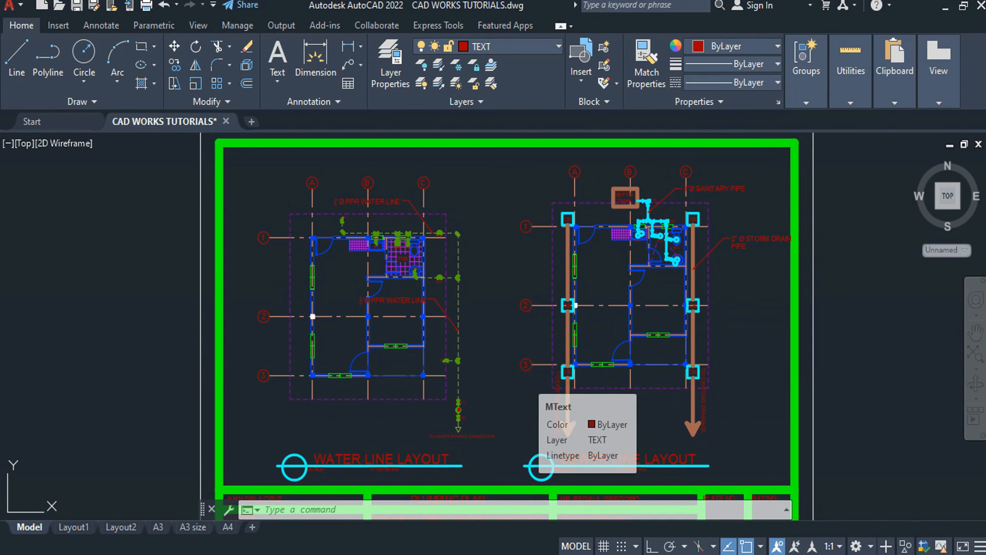
# - Set the plot window around the plumbing sheet for DWG To PDF.pc3 on LONG paper and preview the plot
pyautogui.hotkey('ctrl', 'p')
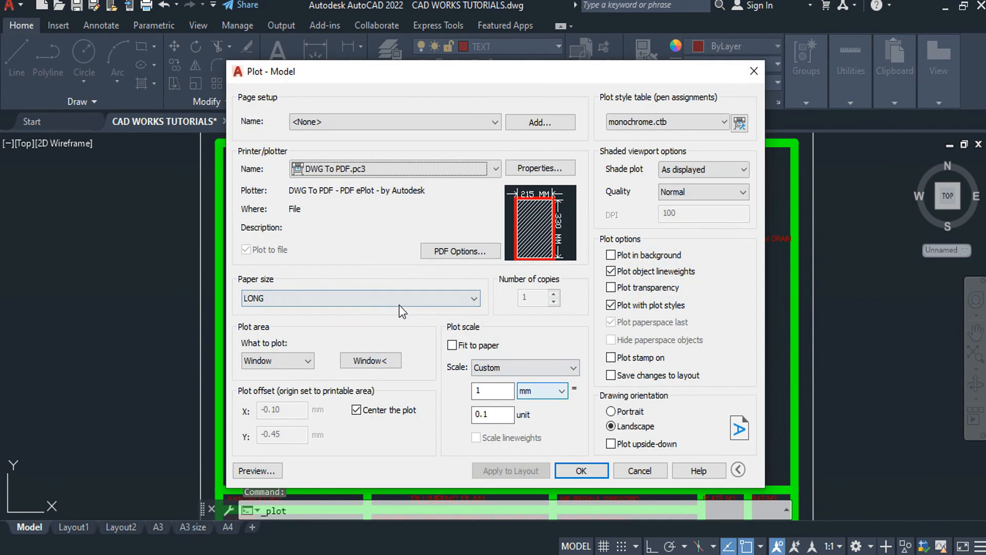
pyautogui.click(370, 360)
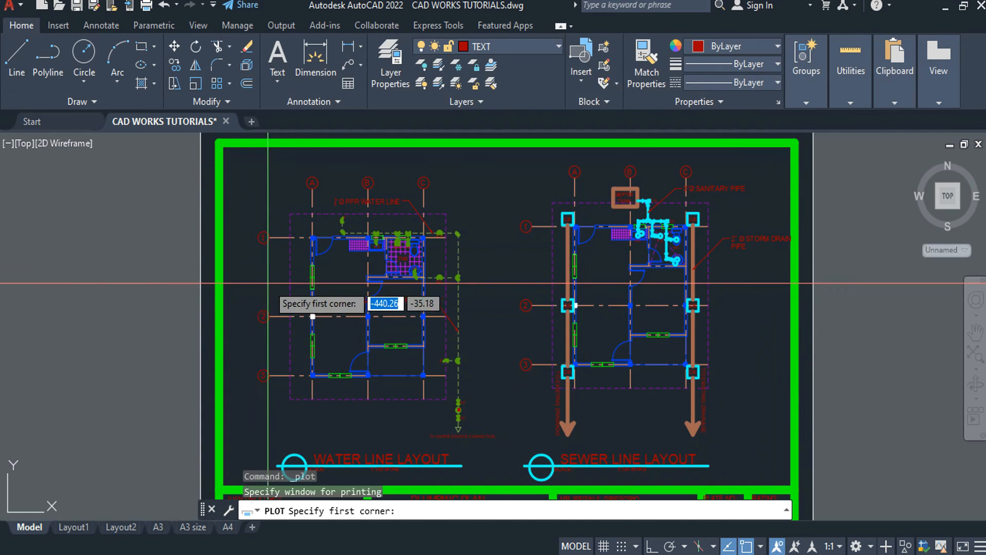
pyautogui.scroll(-4, 268, 283)
pyautogui.click(253, 218)
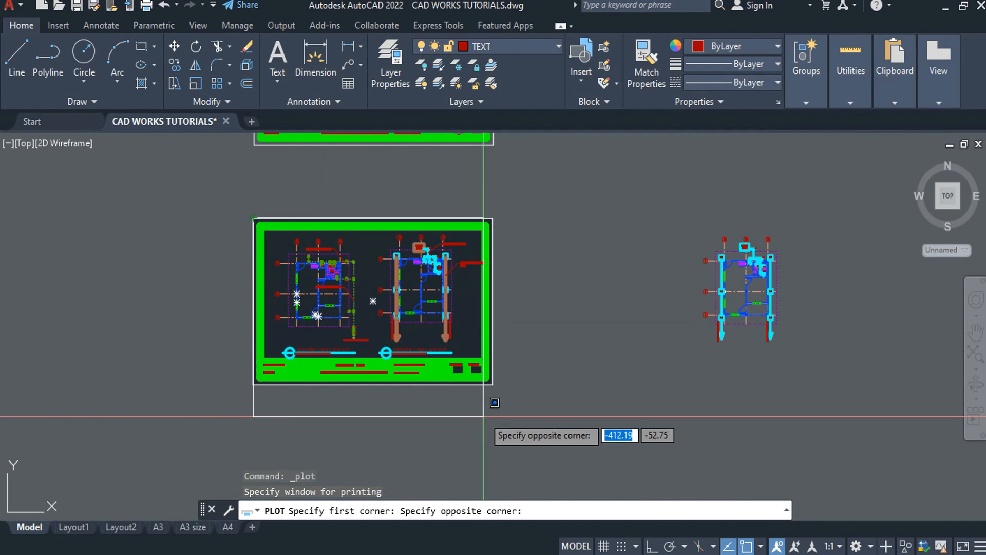
pyautogui.click(483, 417)
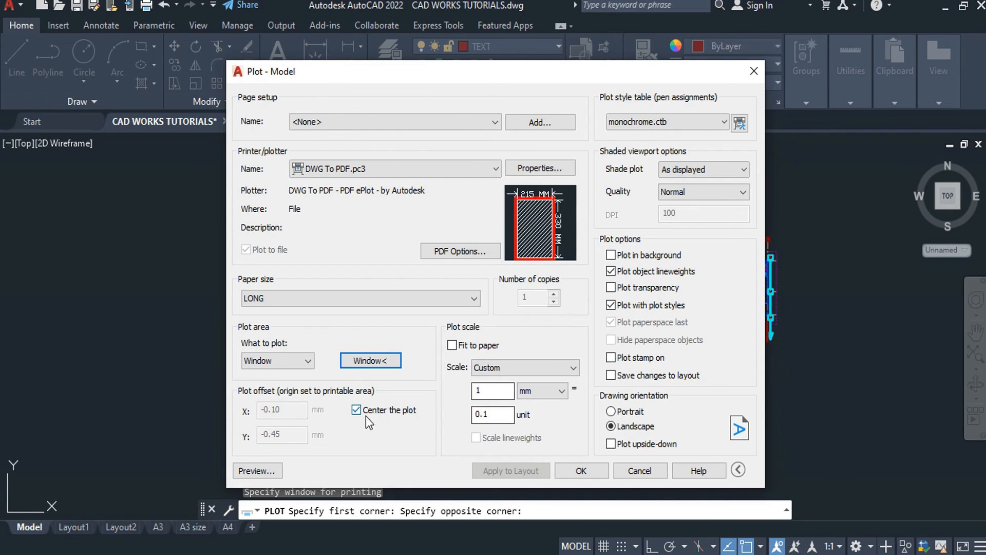
pyautogui.click(268, 470)
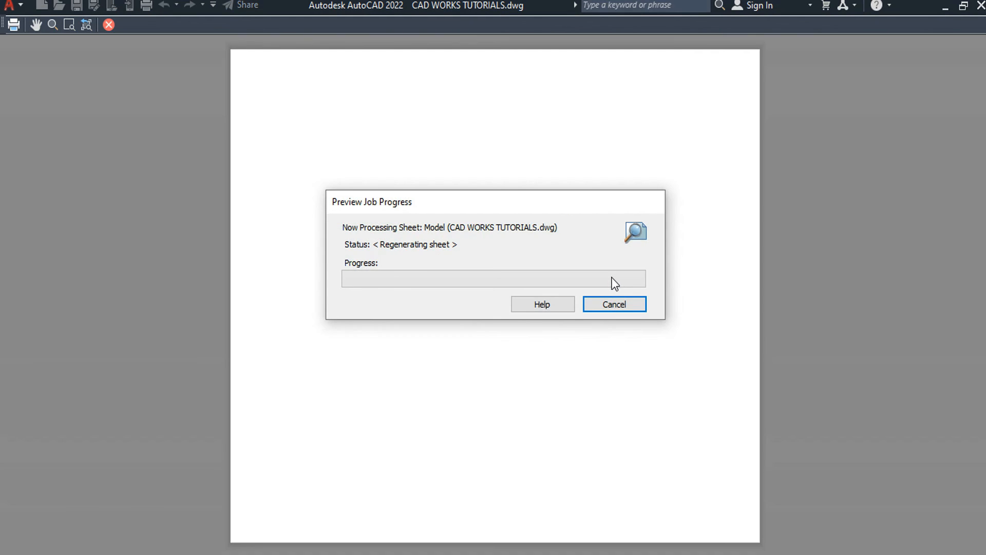
# - Examine the plot preview of the plumbing sheet, checking the water line and sewer line layouts, pipe labels, fixtures and line weights
pyautogui.scroll(5, 586, 314)
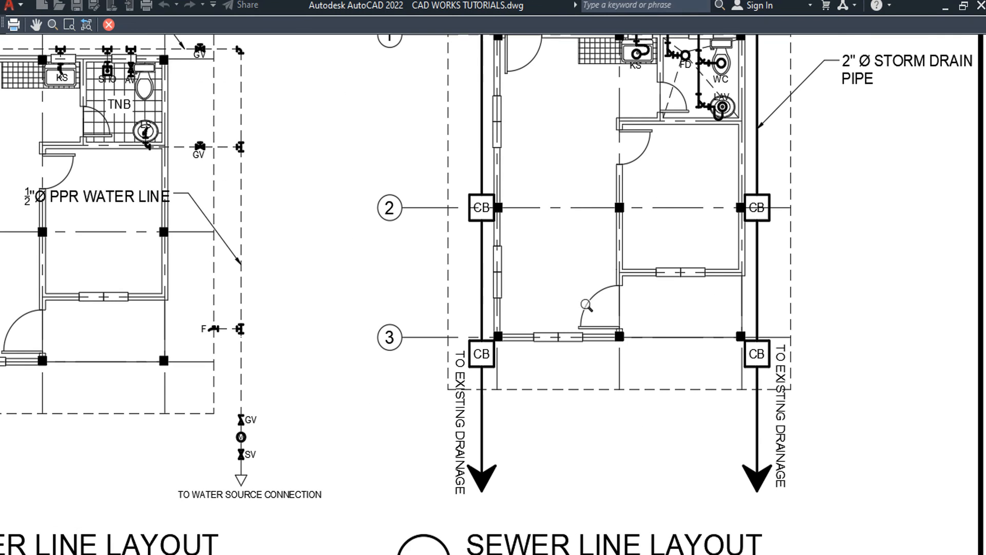
pyautogui.scroll(-3, 840, 249)
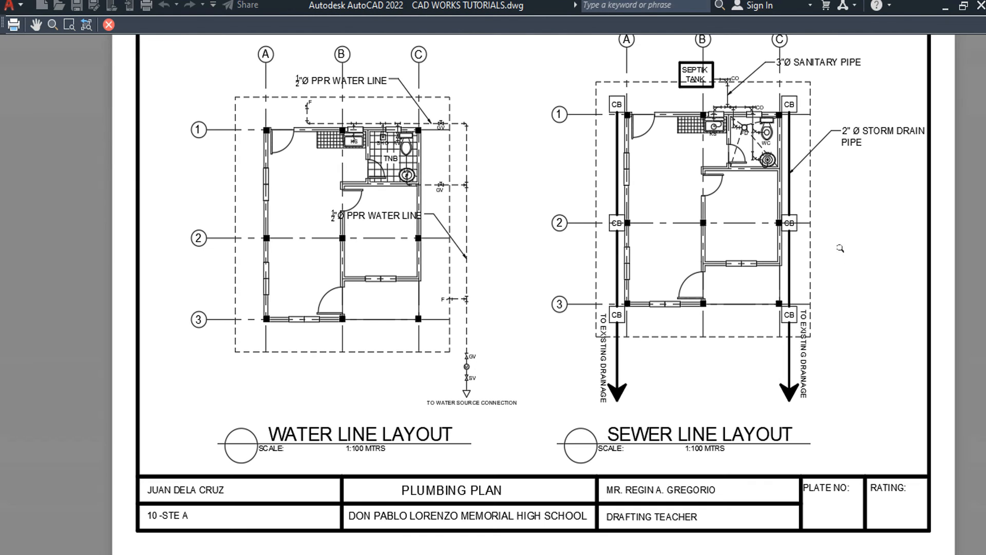
pyautogui.scroll(4, 791, 125)
pyautogui.scroll(-4, 787, 112)
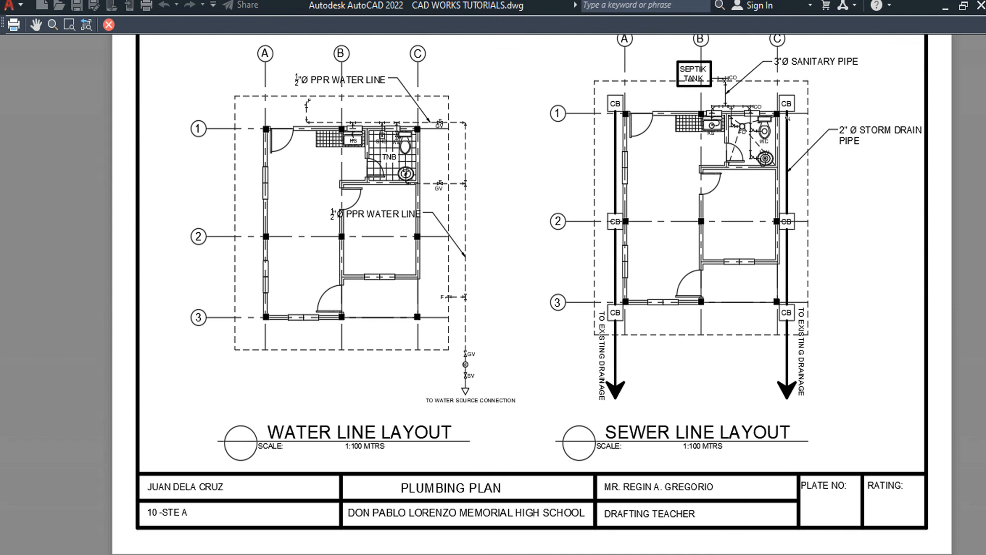
pyautogui.scroll(2, 402, 199)
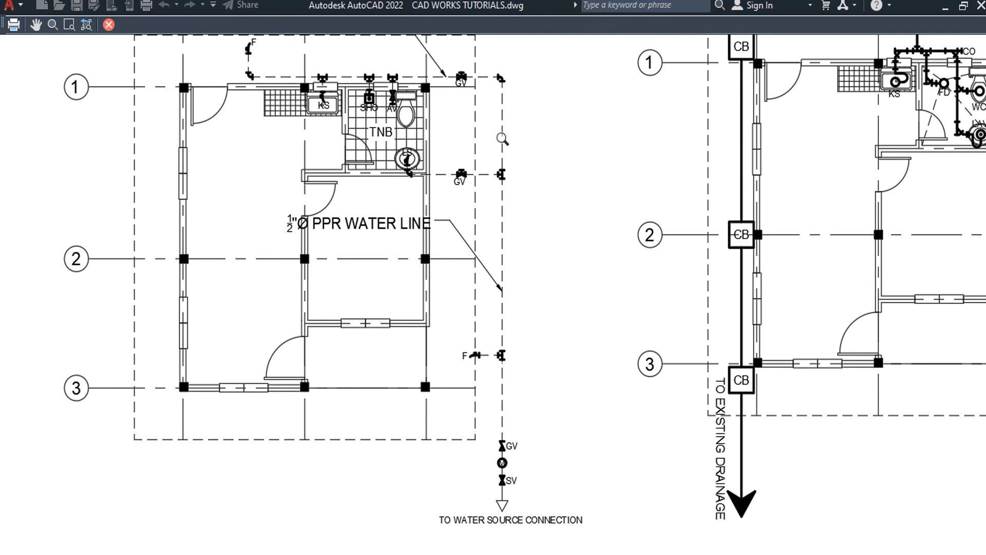
pyautogui.scroll(-4, 591, 159)
pyautogui.scroll(4, 721, 106)
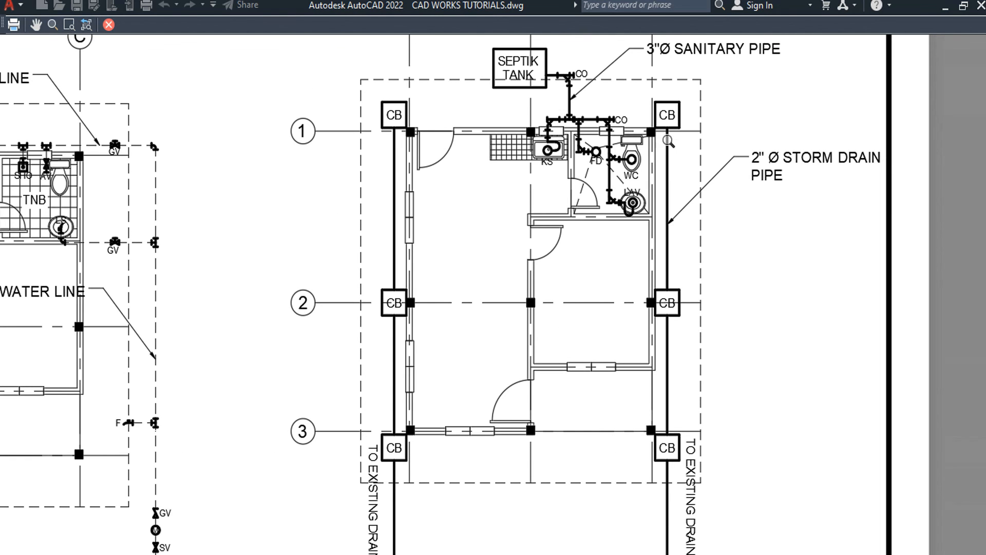
pyautogui.scroll(-5, 421, 174)
pyautogui.scroll(4, 422, 194)
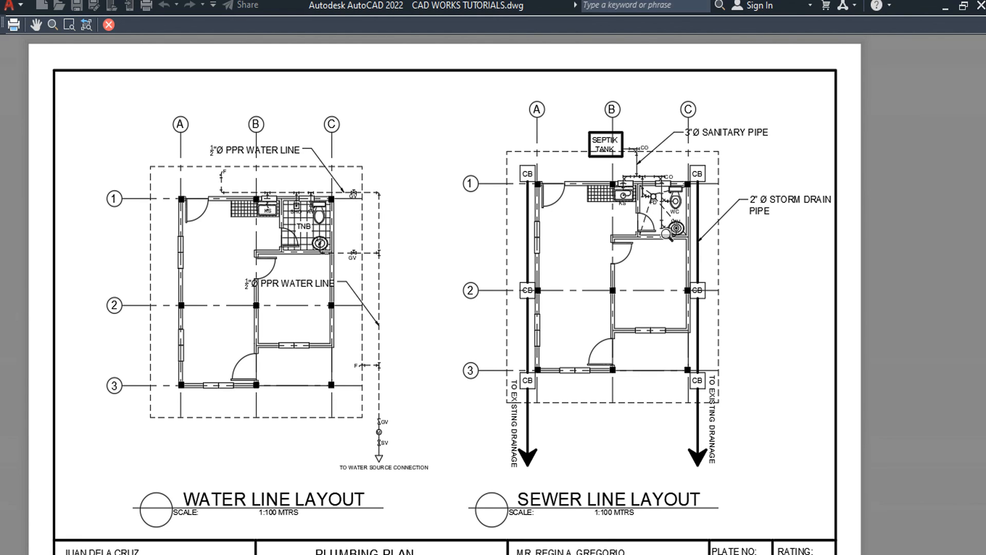
pyautogui.scroll(4, 658, 169)
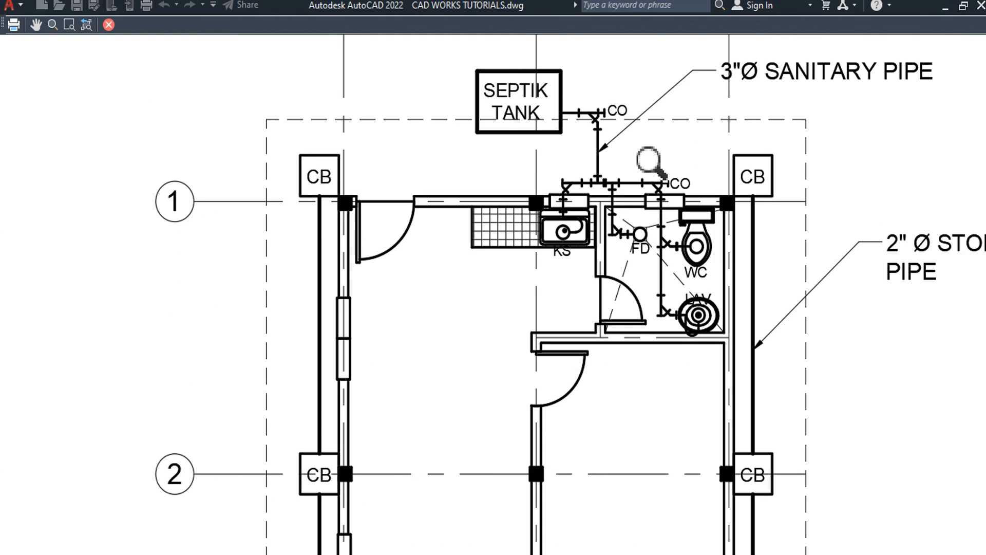
pyautogui.scroll(-2, 653, 164)
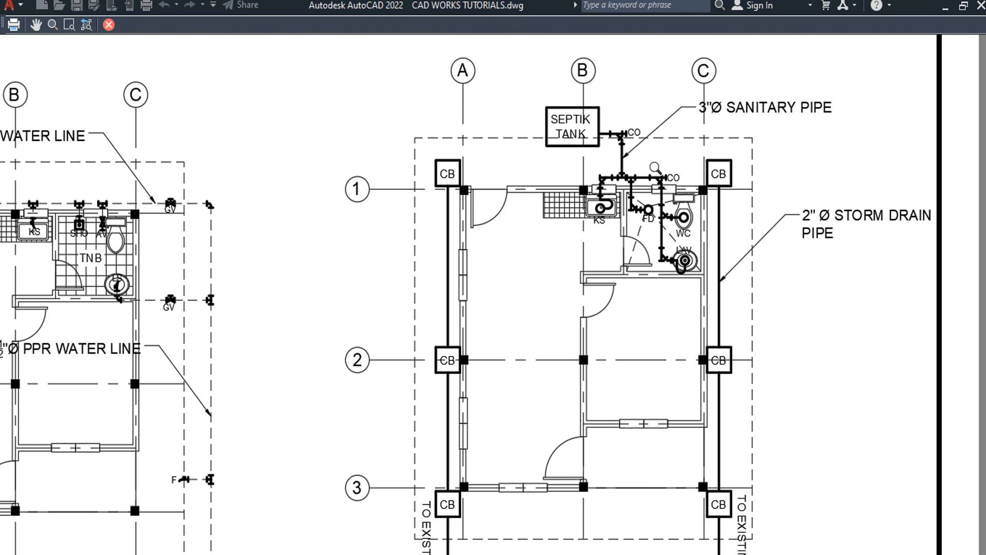
pyautogui.scroll(-5, 655, 167)
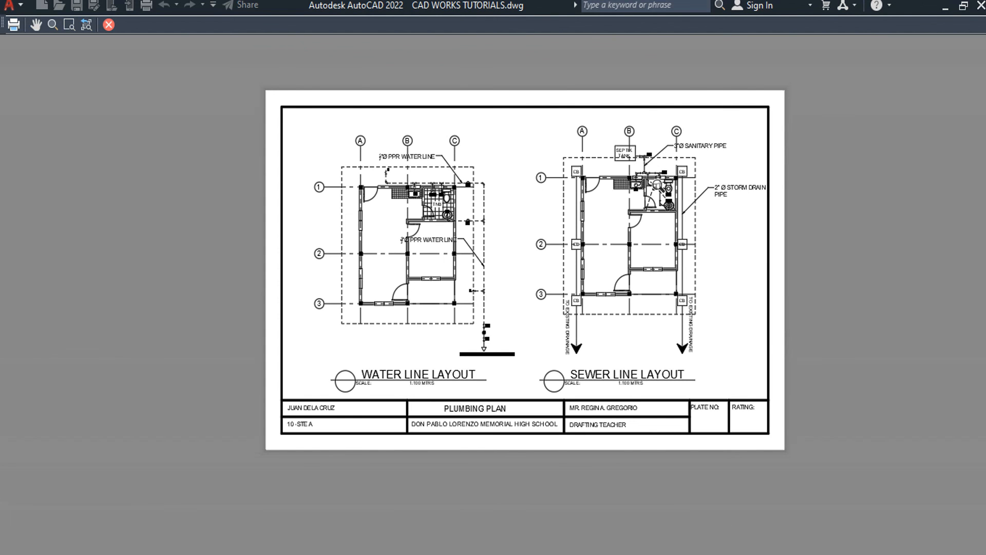